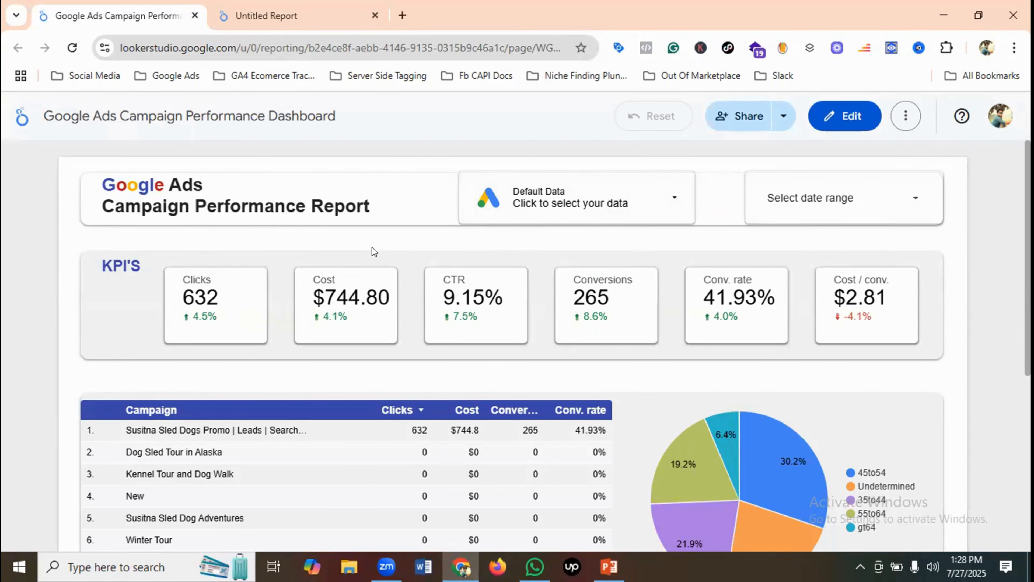
# Step: Review the finished Google Ads dashboard's KPI cards, campaign table, pie chart, city conversions table and conversion trend chart
pyautogui.scroll(-4, 373, 251)
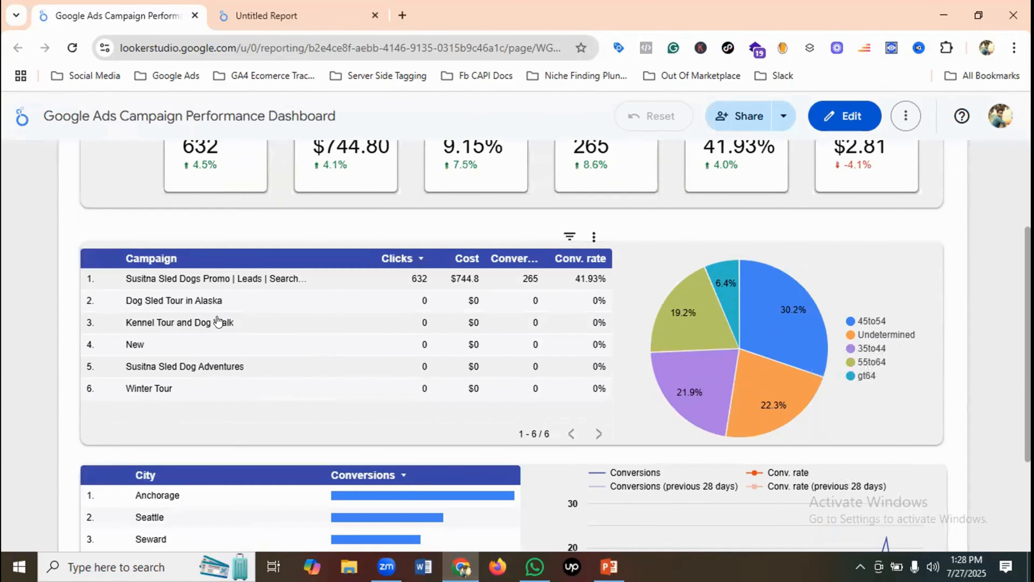
pyautogui.scroll(4, 360, 260)
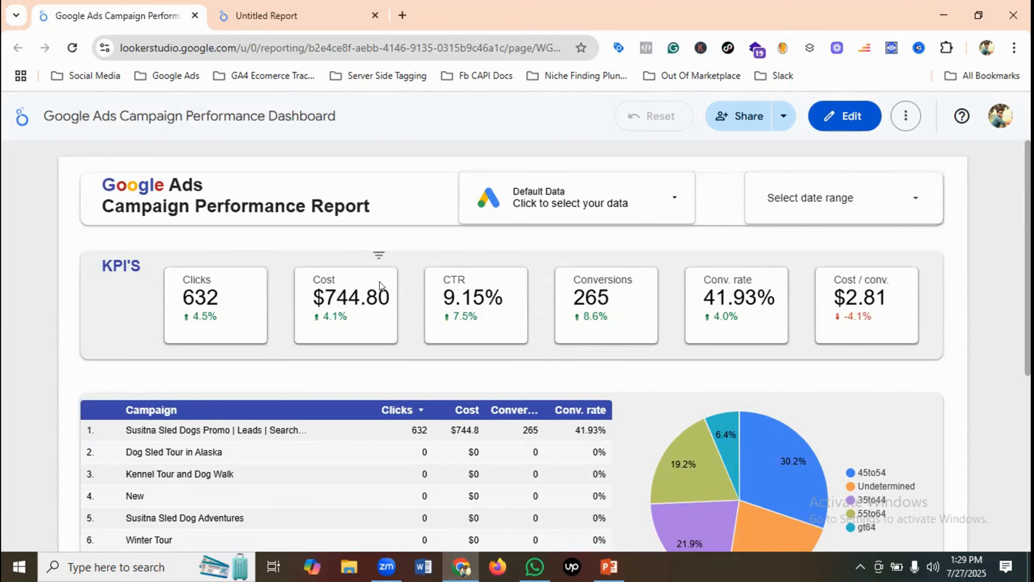
pyautogui.scroll(-4, 95, 303)
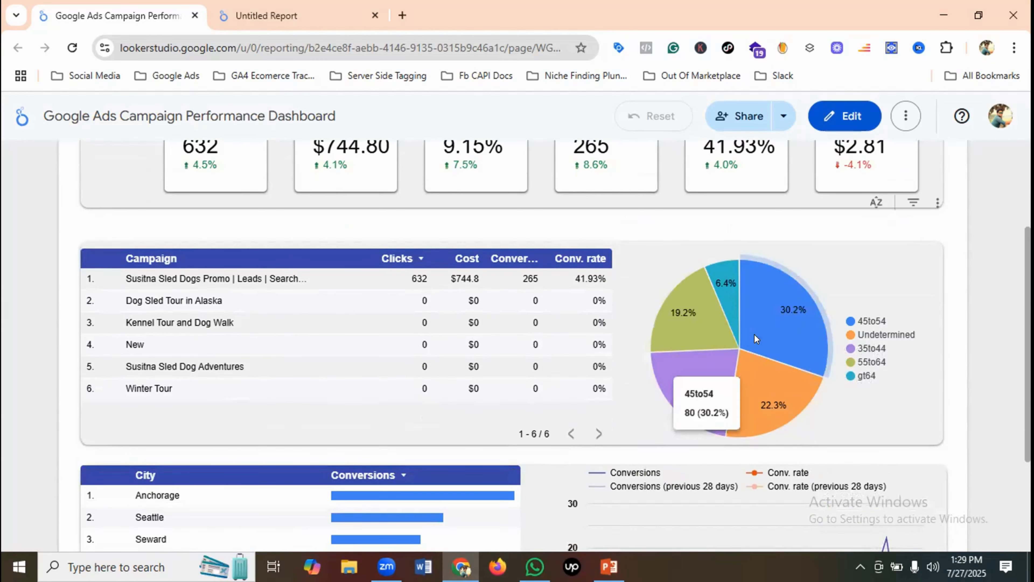
pyautogui.scroll(-1, 452, 429)
pyautogui.scroll(-3, 452, 429)
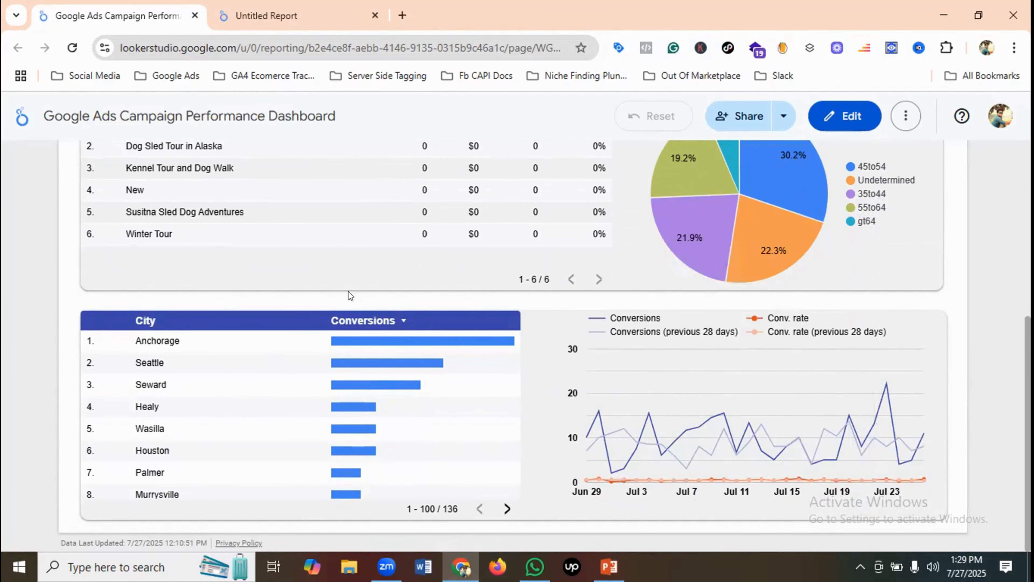
pyautogui.scroll(2, 499, 229)
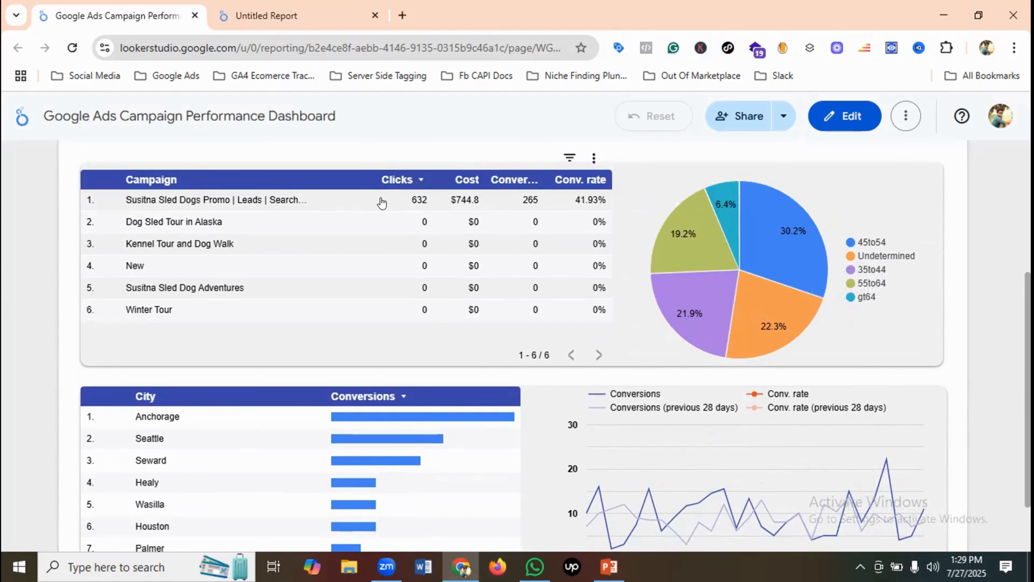
pyautogui.scroll(6, 544, 214)
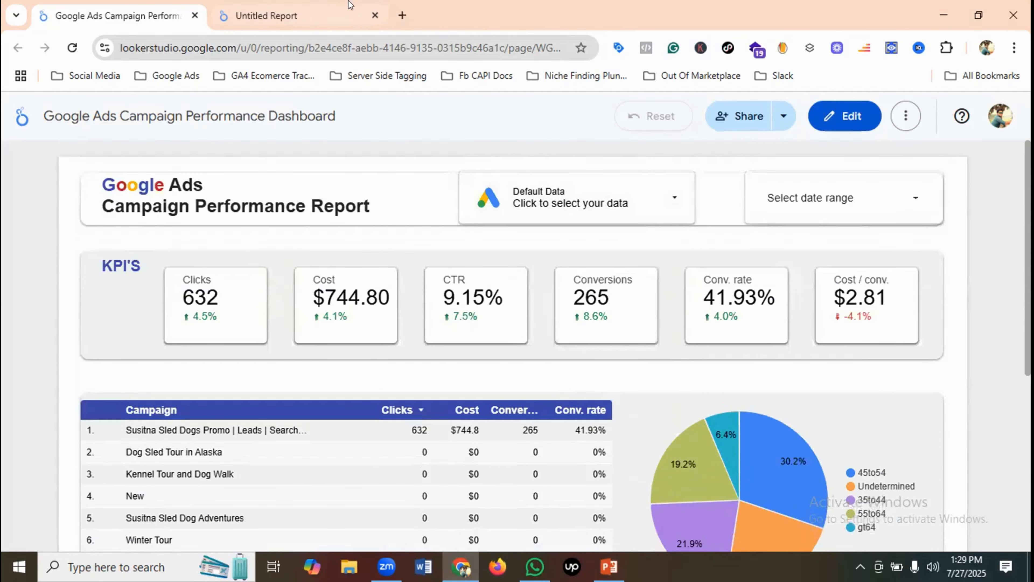
# Step: Switch to the untitled report and look at the connectors available for adding data, including Google Ads
pyautogui.click(341, 15)
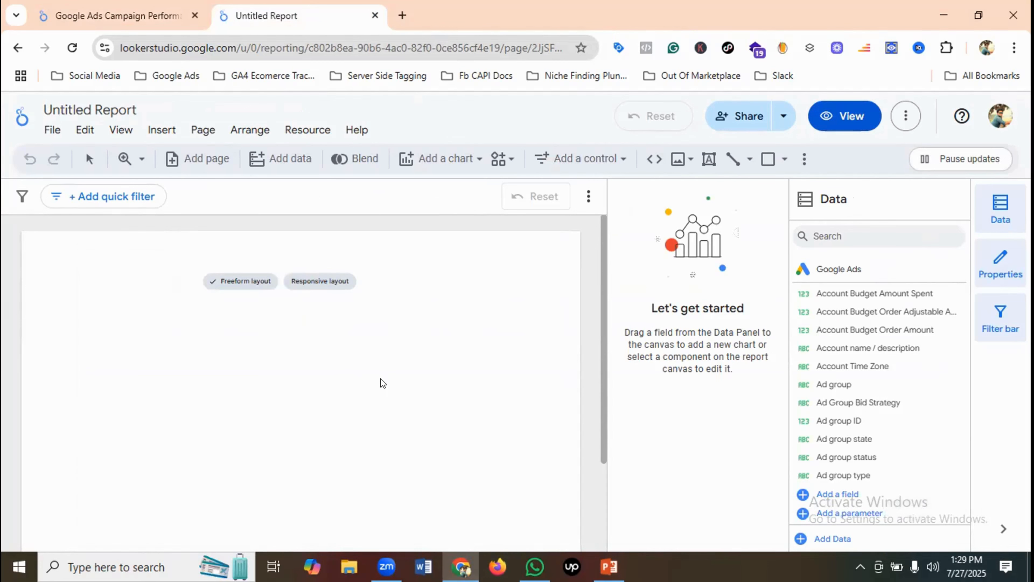
pyautogui.click(279, 163)
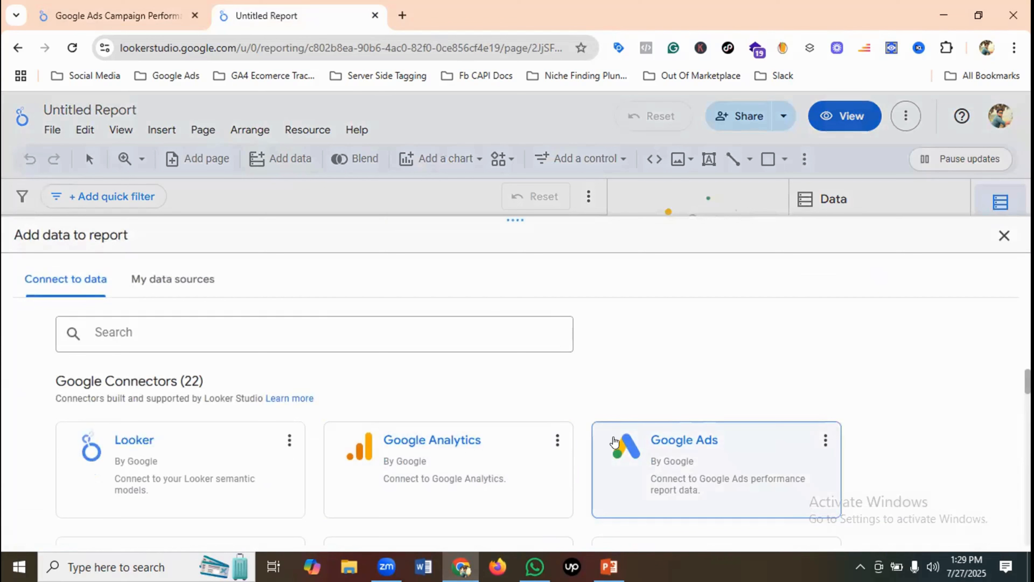
pyautogui.click(1004, 235)
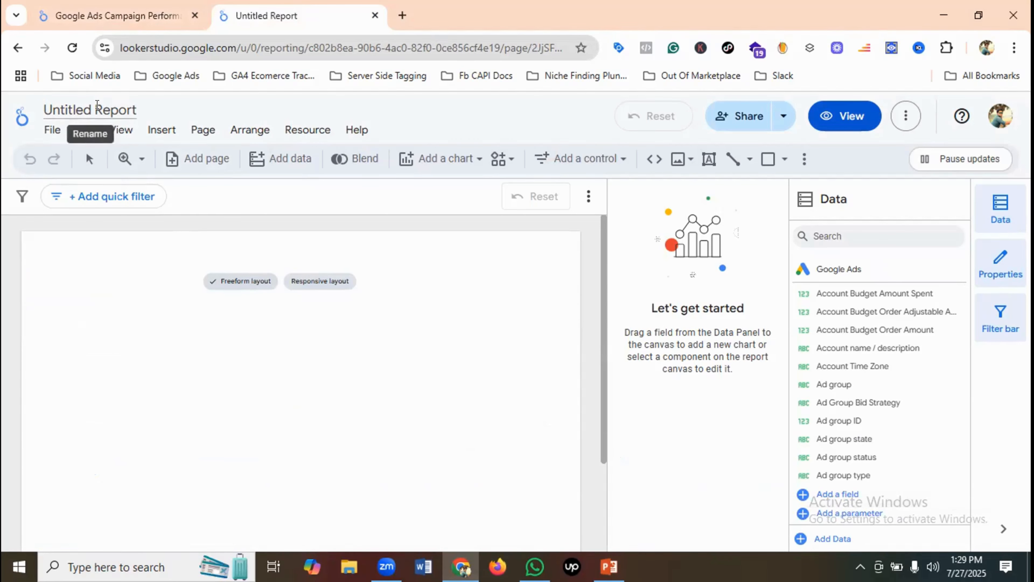
# Step: Rename the untitled report as "Google Ads Campaign Performance Dashboard Report"
pyautogui.click(93, 17)
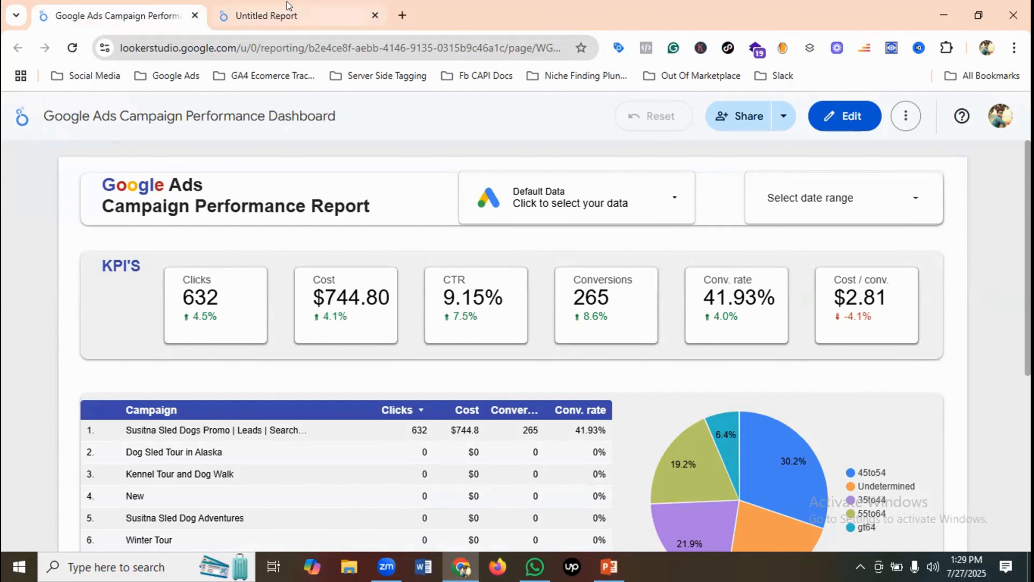
pyautogui.click(289, 12)
pyautogui.click(92, 96)
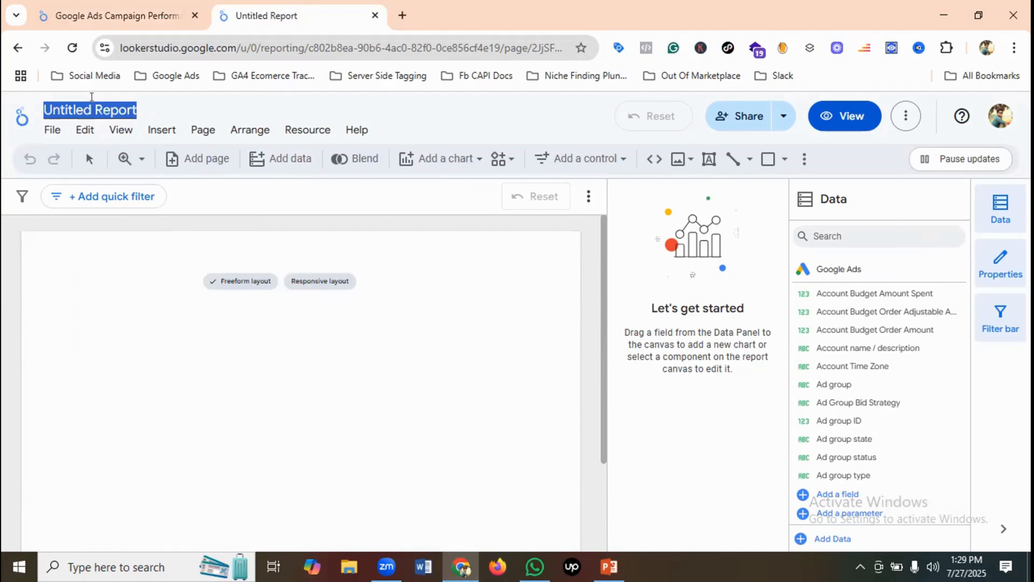
pyautogui.press('BackSpace')
pyautogui.write('G')
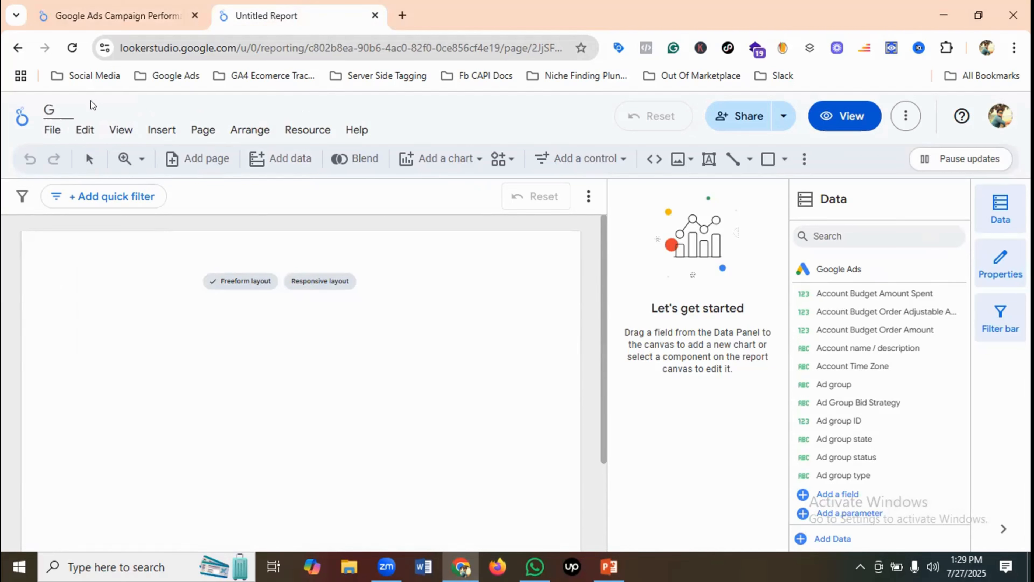
pyautogui.write('oogle A')
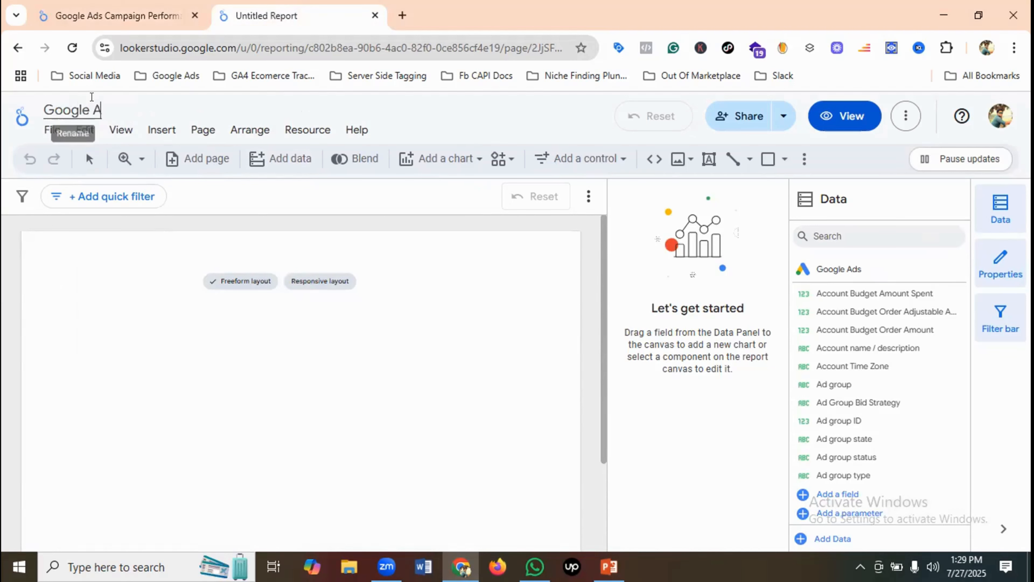
pyautogui.write('ds C')
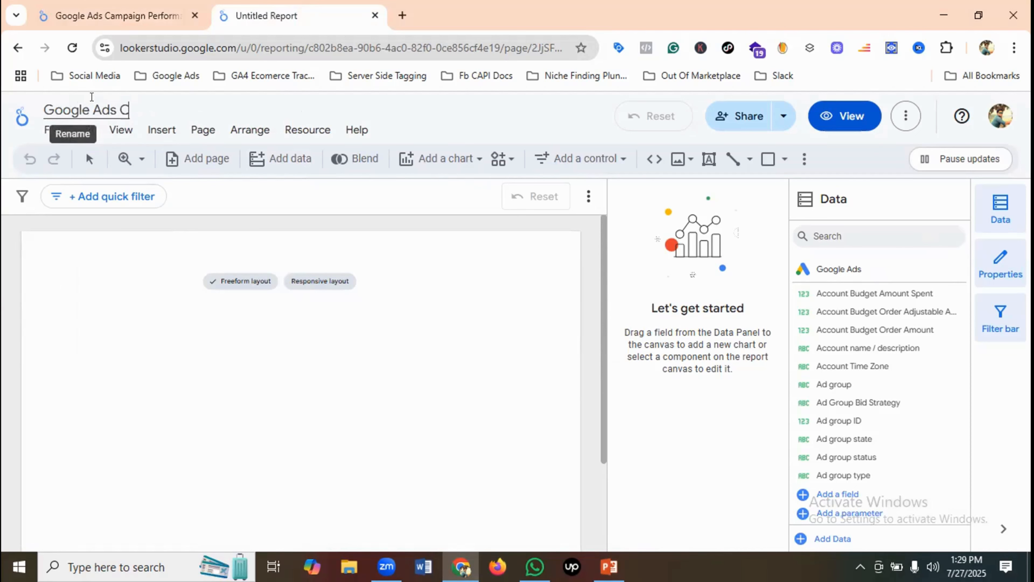
pyautogui.write('ampaign Perfor')
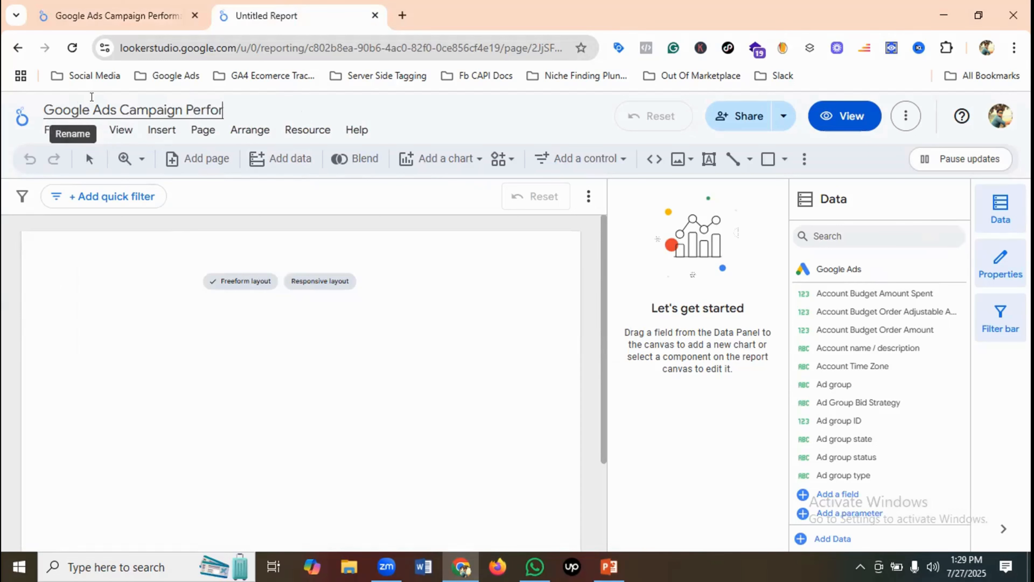
pyautogui.write('mance Dashboar')
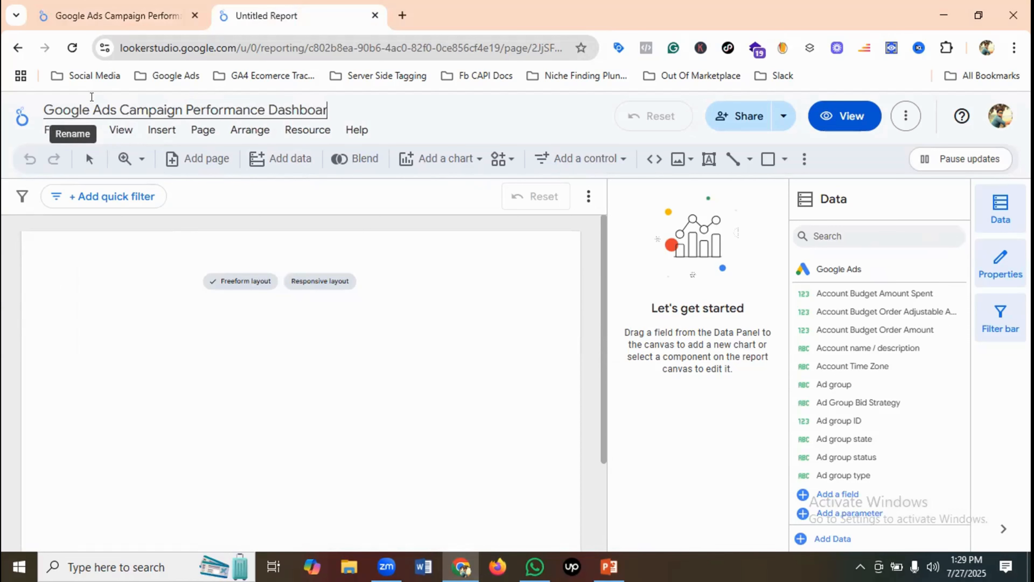
pyautogui.write('d Report')
pyautogui.press('Return')
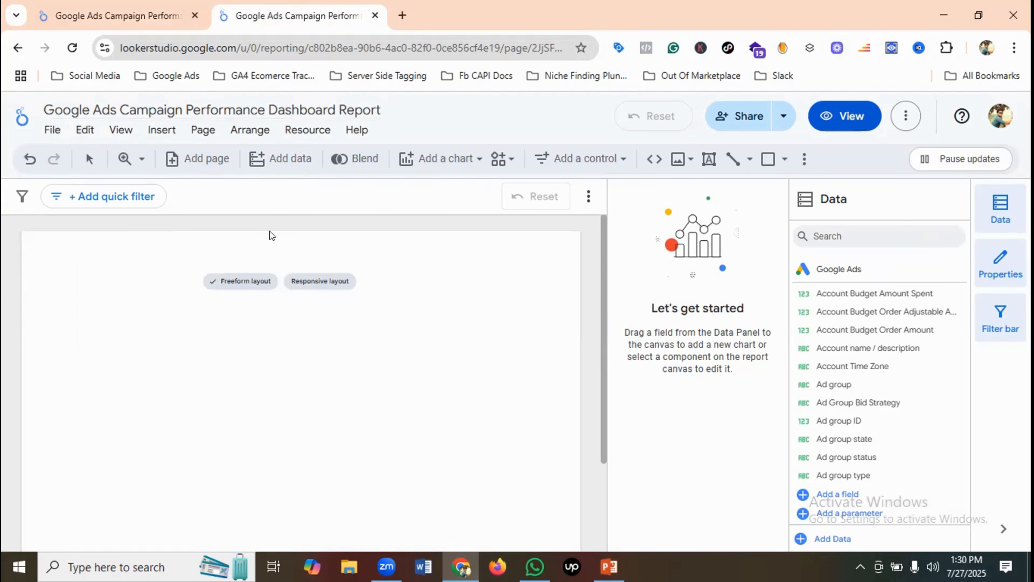
# Step: Check the reference dashboard's header, and draw a wide, shallow rectangle across the top of the new report page
pyautogui.click(147, 12)
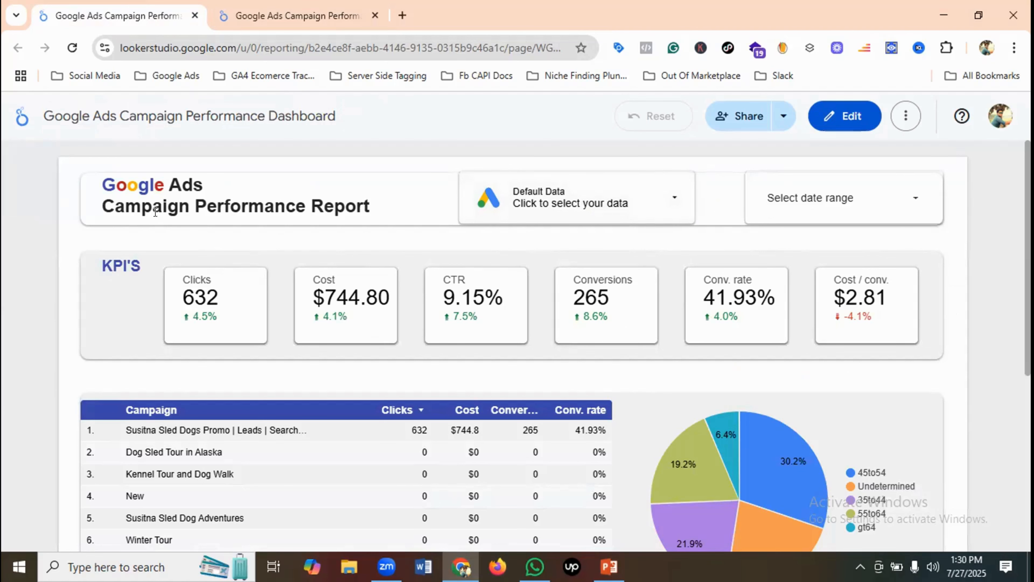
pyautogui.hotkey('ctrl', 'Tab')
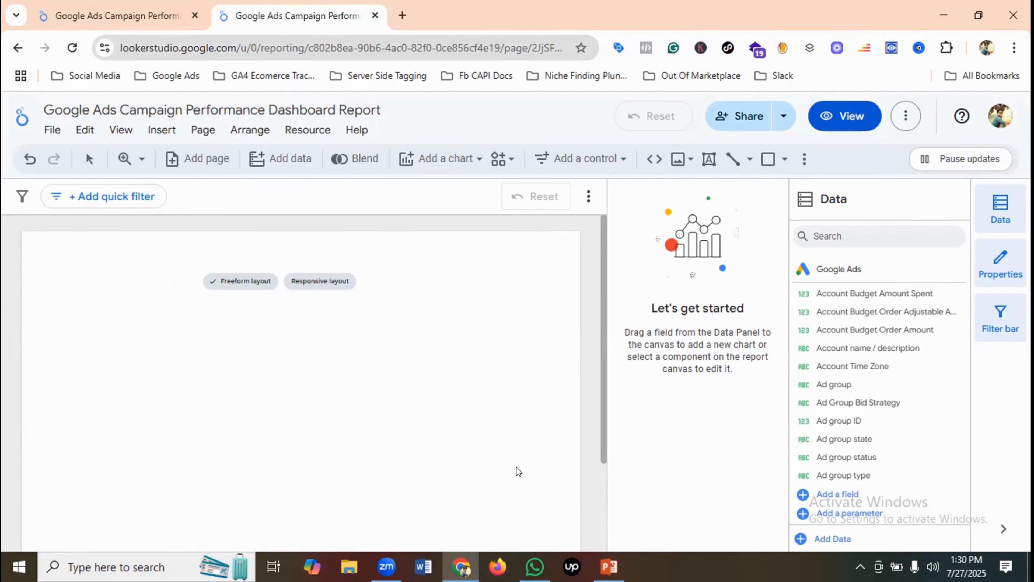
pyautogui.click(767, 158)
pyautogui.moveTo(35, 234); pyautogui.dragTo(545, 273)
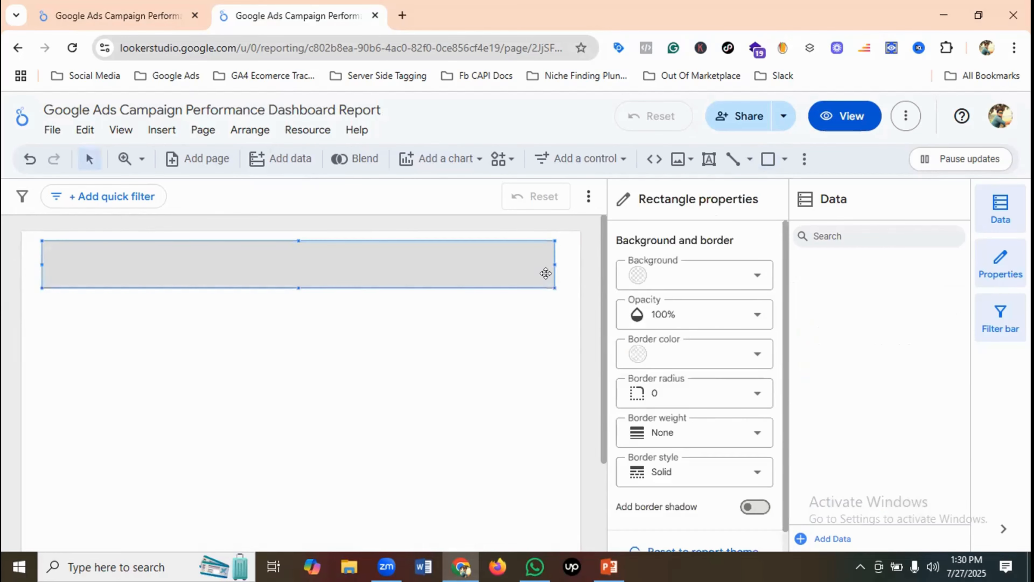
# Step: Compare the new header rectangle with the reference dashboard by previewing the report in view mode, and return to editing
pyautogui.click(125, 4)
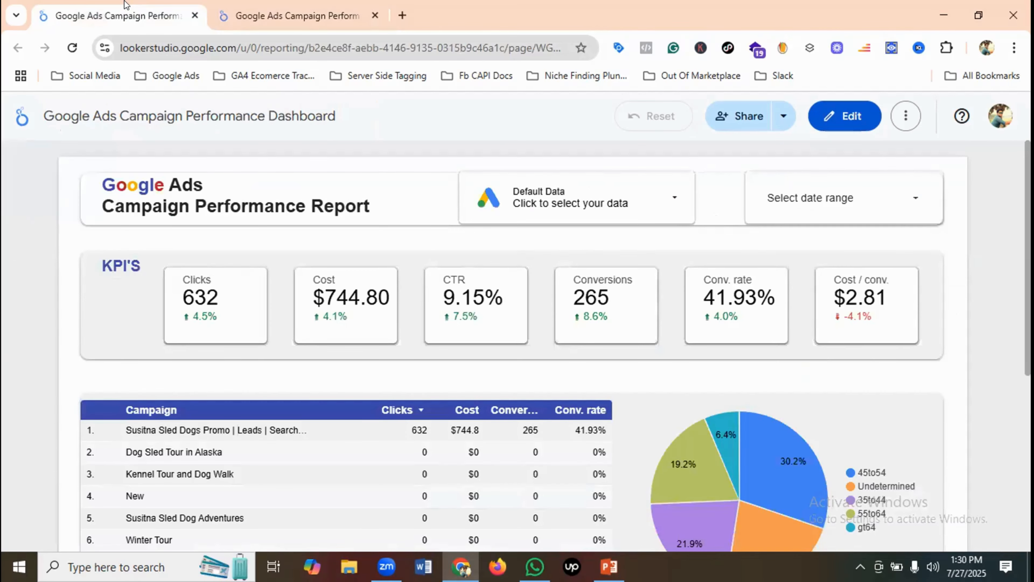
pyautogui.click(287, 11)
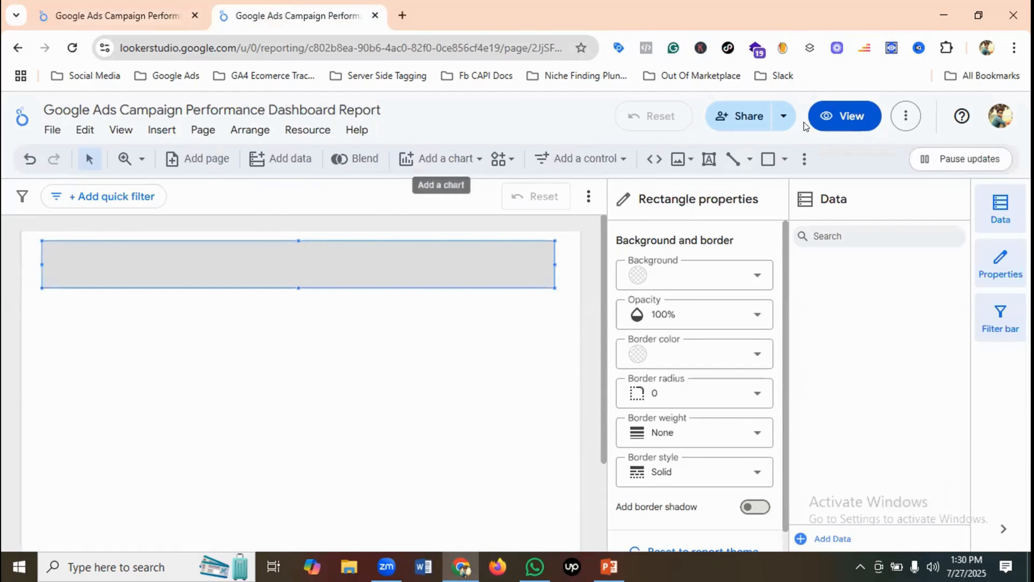
pyautogui.click(848, 116)
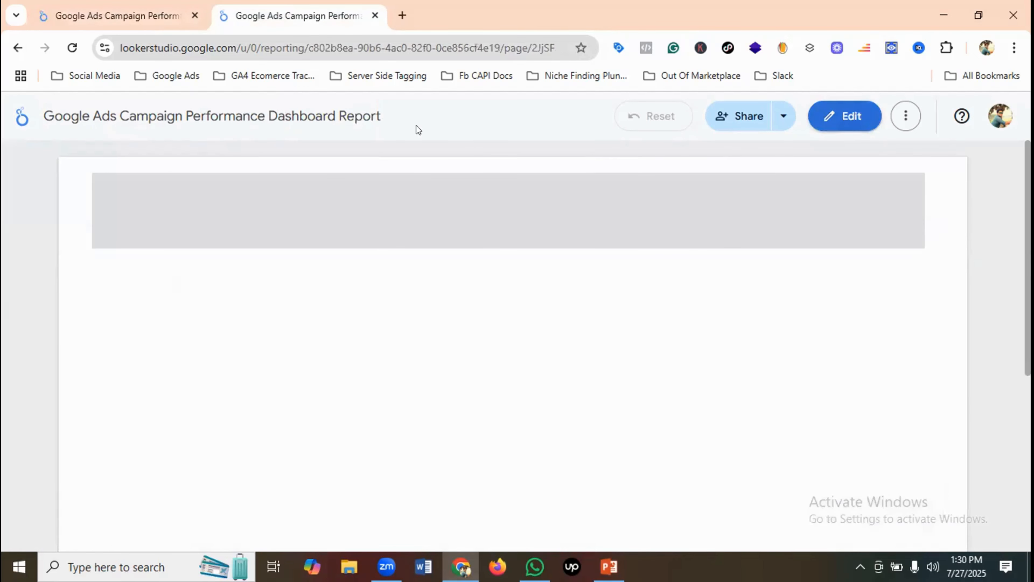
pyautogui.click(859, 118)
# Step: Make the header rectangle slightly shorter in height and widen it on both sides towards the page edges
pyautogui.click(242, 256)
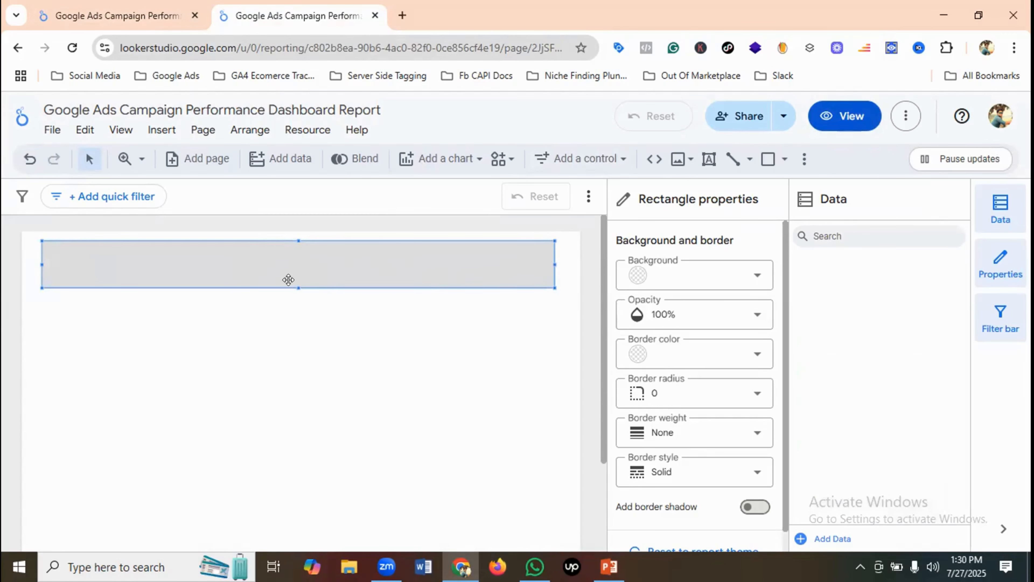
pyautogui.moveTo(298, 285); pyautogui.dragTo(299, 280)
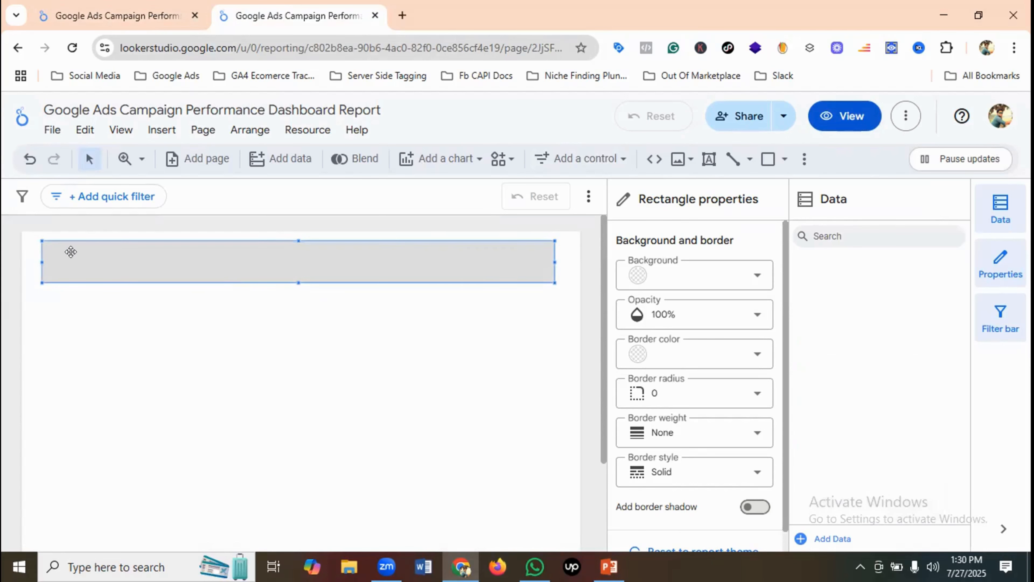
pyautogui.moveTo(37, 261); pyautogui.dragTo(27, 261)
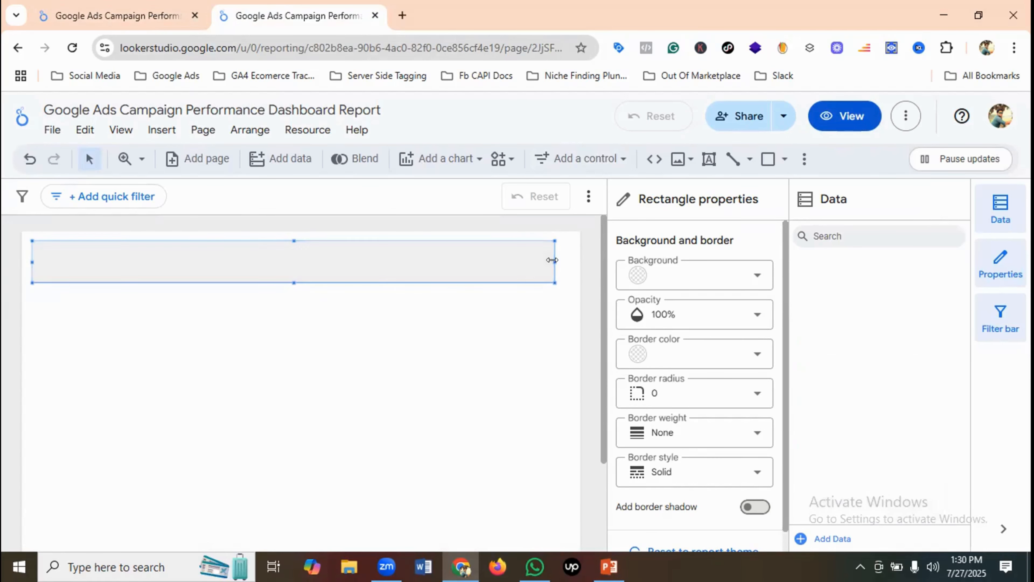
pyautogui.moveTo(554, 260); pyautogui.dragTo(563, 260)
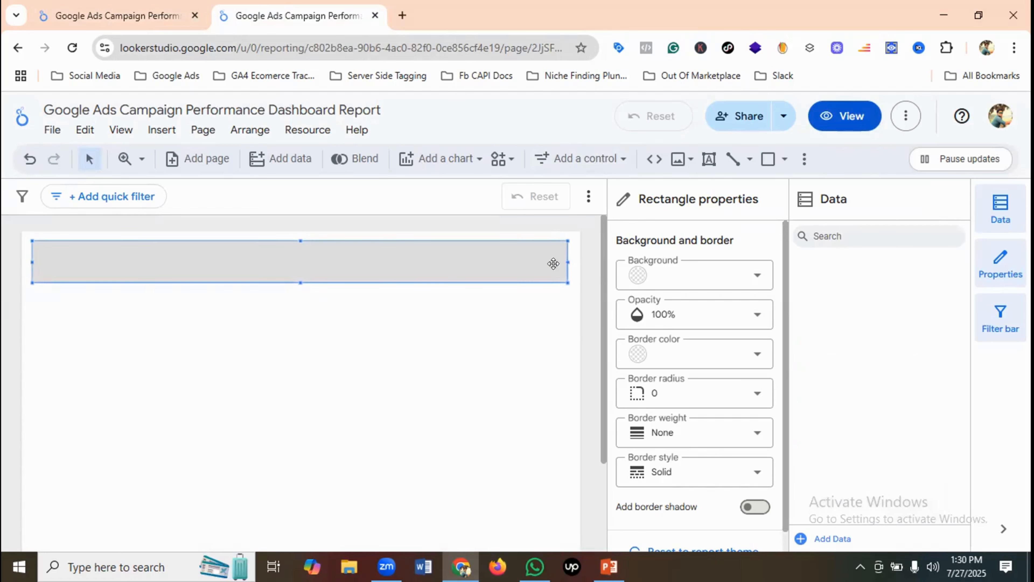
pyautogui.click(541, 311)
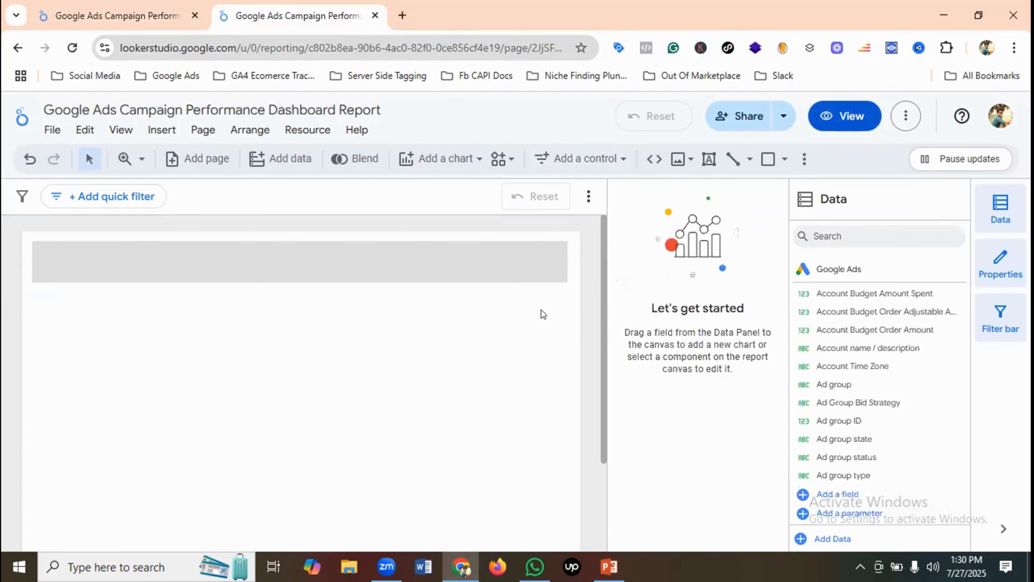
# Step: Check the reference header's styling and set the header rectangle's background color to white
pyautogui.click(458, 266)
pyautogui.click(147, 12)
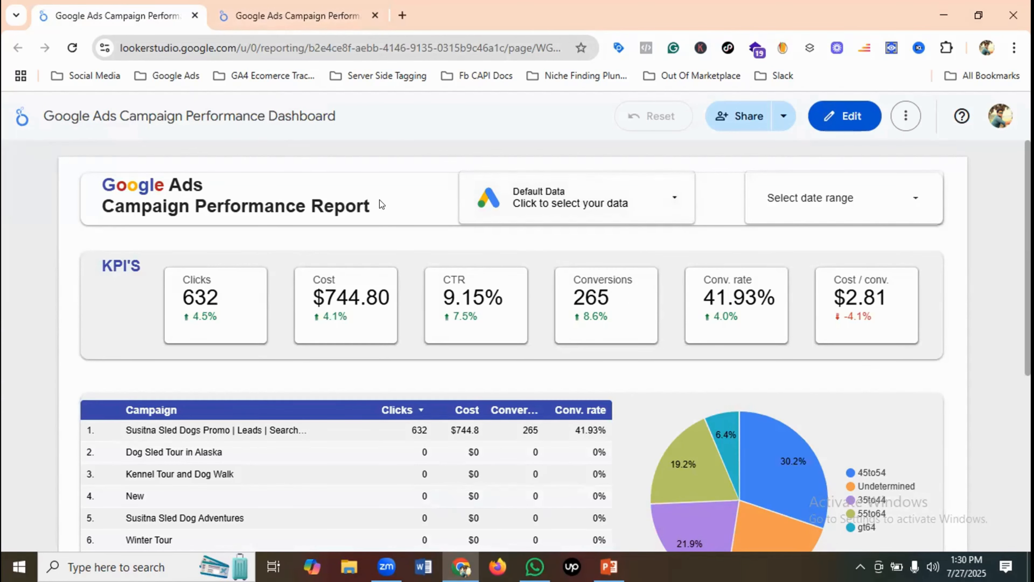
pyautogui.click(346, 15)
pyautogui.click(692, 282)
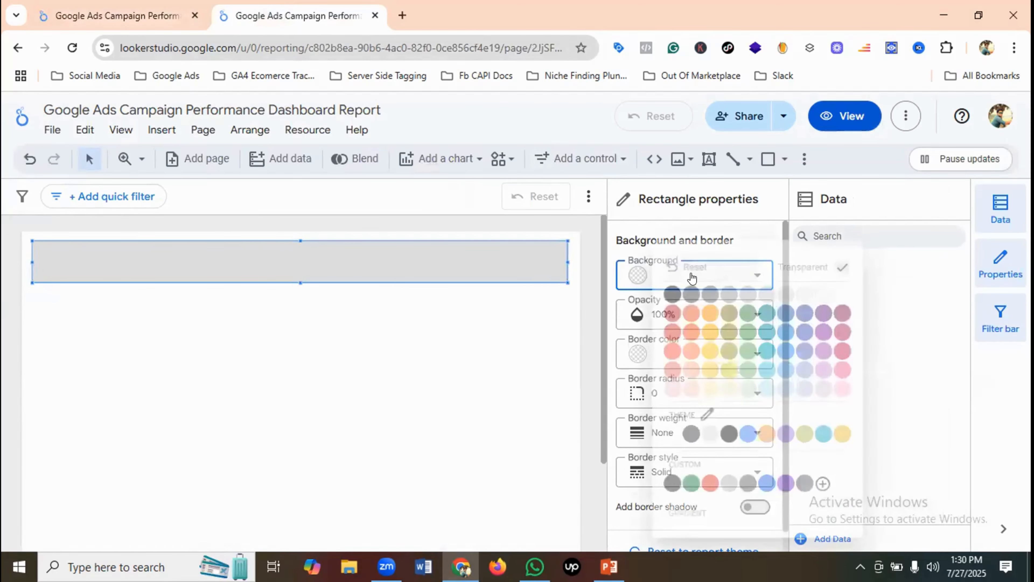
pyautogui.click(846, 290)
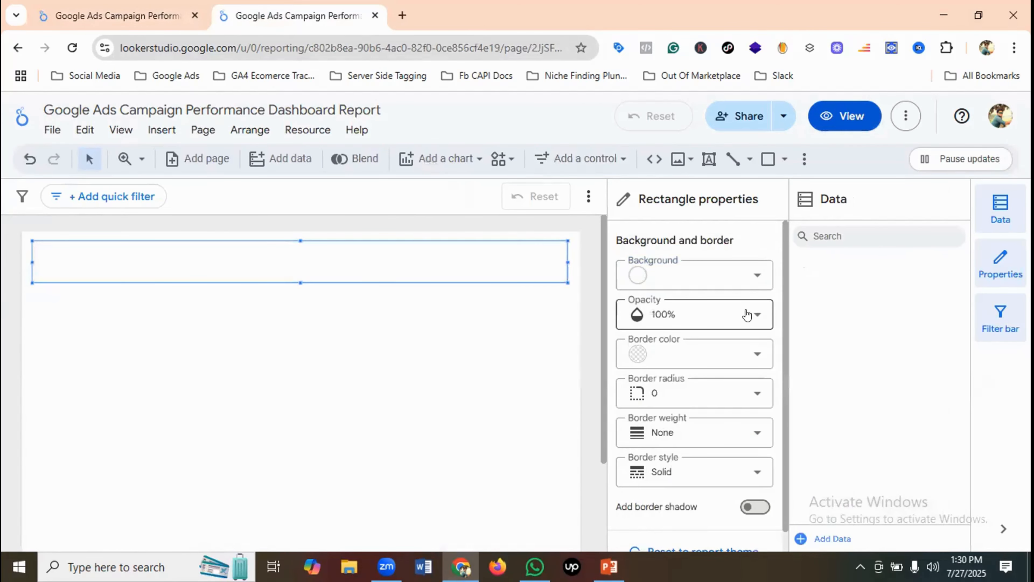
# Step: Set the header rectangle's border radius to 10 and add a border shadow
pyautogui.scroll(-1, 741, 318)
pyautogui.click(711, 371)
pyautogui.scroll(-2, 697, 275)
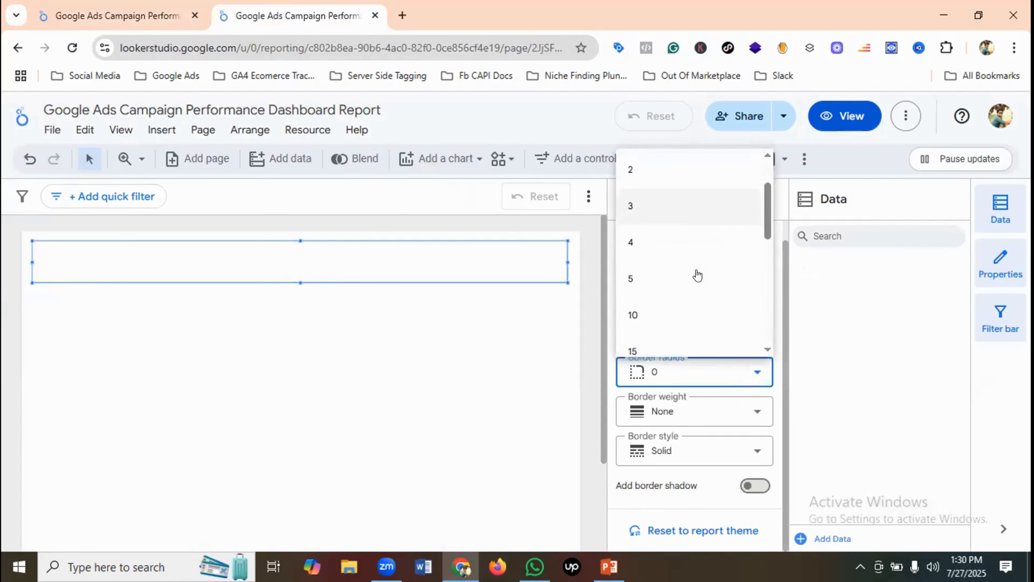
pyautogui.click(651, 319)
pyautogui.click(445, 330)
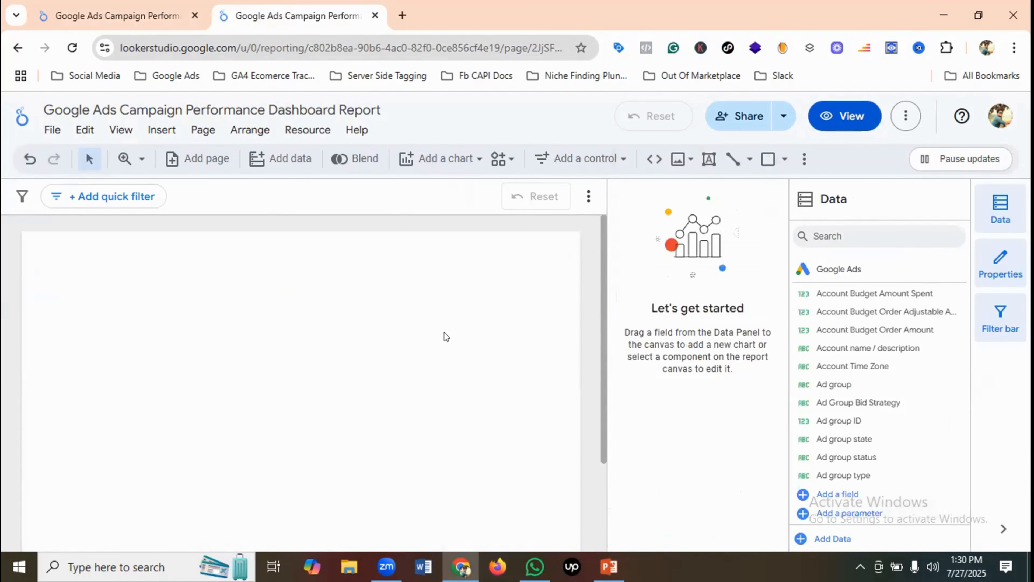
pyautogui.click(402, 249)
pyautogui.scroll(-1, 737, 364)
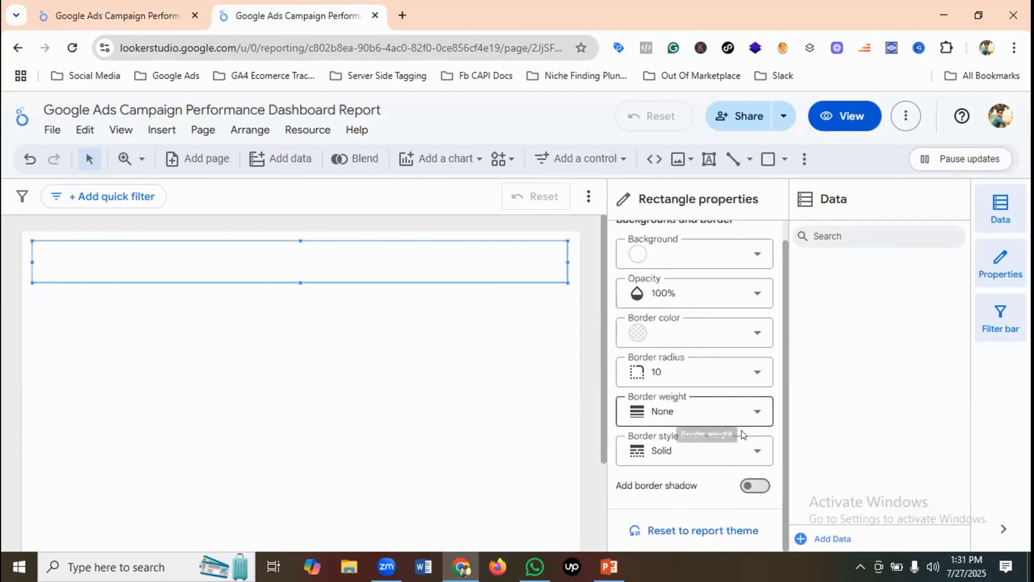
pyautogui.click(755, 485)
pyautogui.click(368, 364)
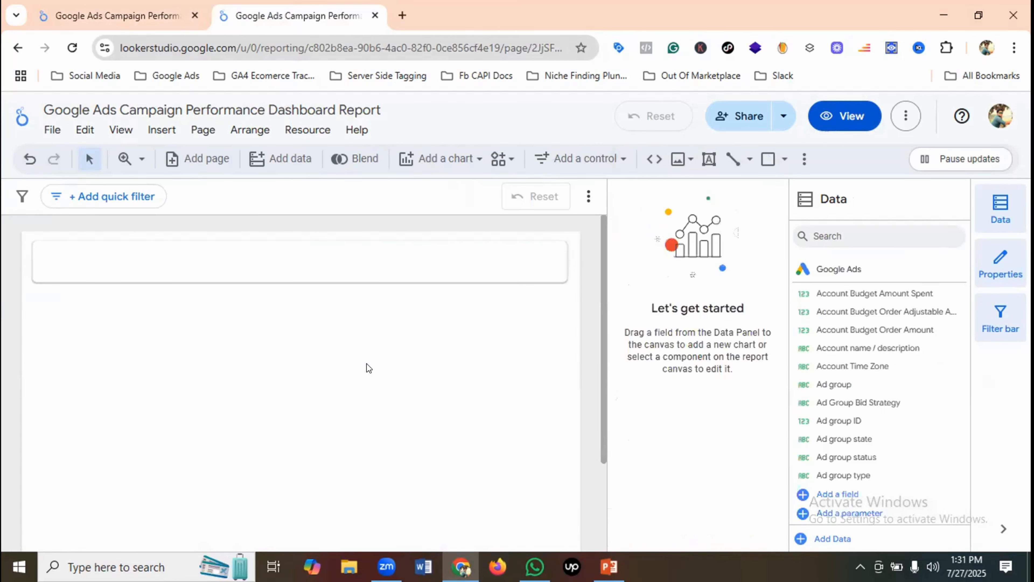
# Step: Check the reference dashboard's header and draw a text box inside the left end of the header rectangle
pyautogui.click(112, 12)
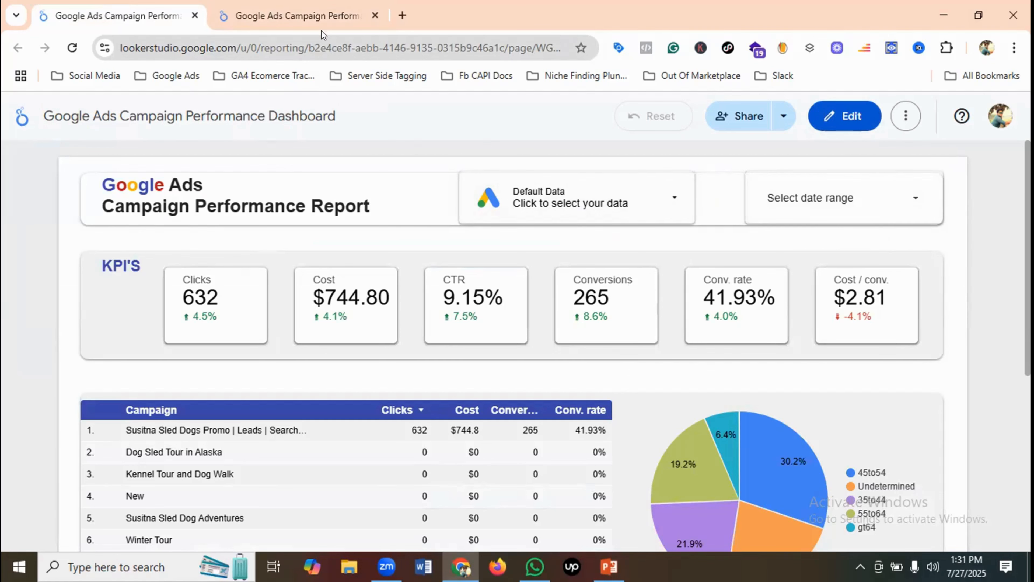
pyautogui.click(313, 8)
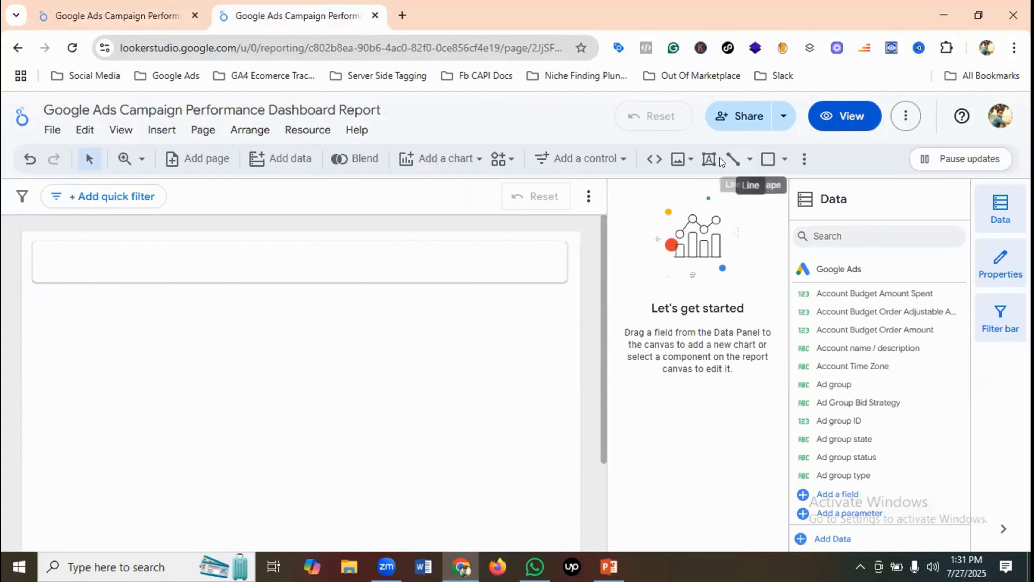
pyautogui.click(709, 161)
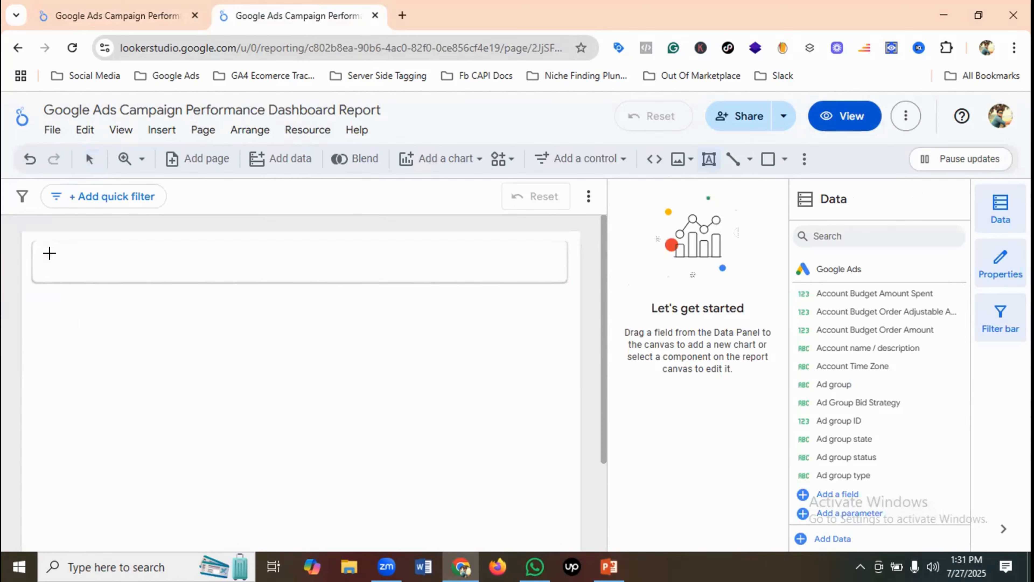
pyautogui.moveTo(46, 247); pyautogui.dragTo(157, 269)
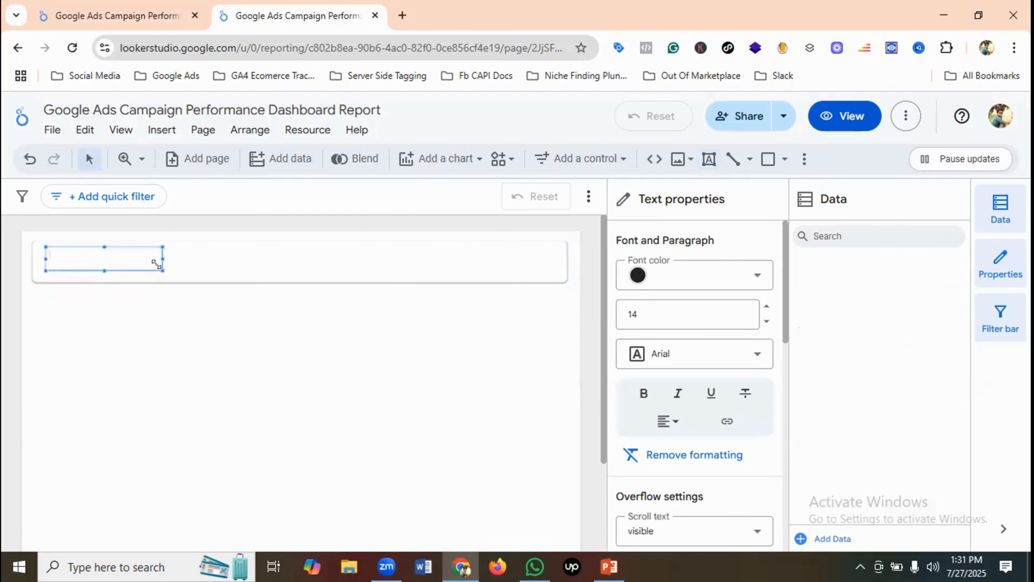
# Step: Check the reference title's wording and enter "Google Ads Camapaign Performance Report" in the header text box
pyautogui.click(126, 17)
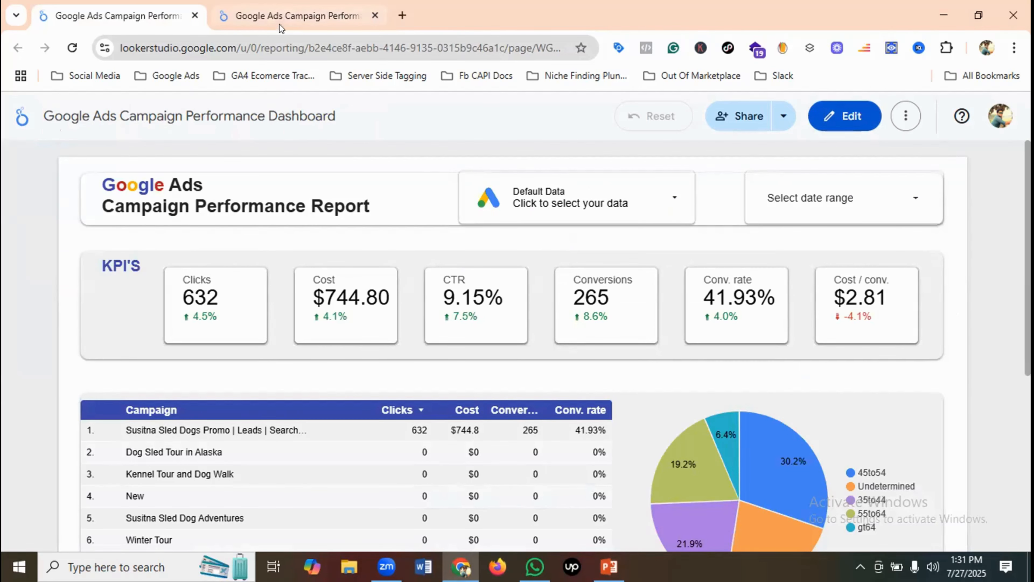
pyautogui.click(286, 9)
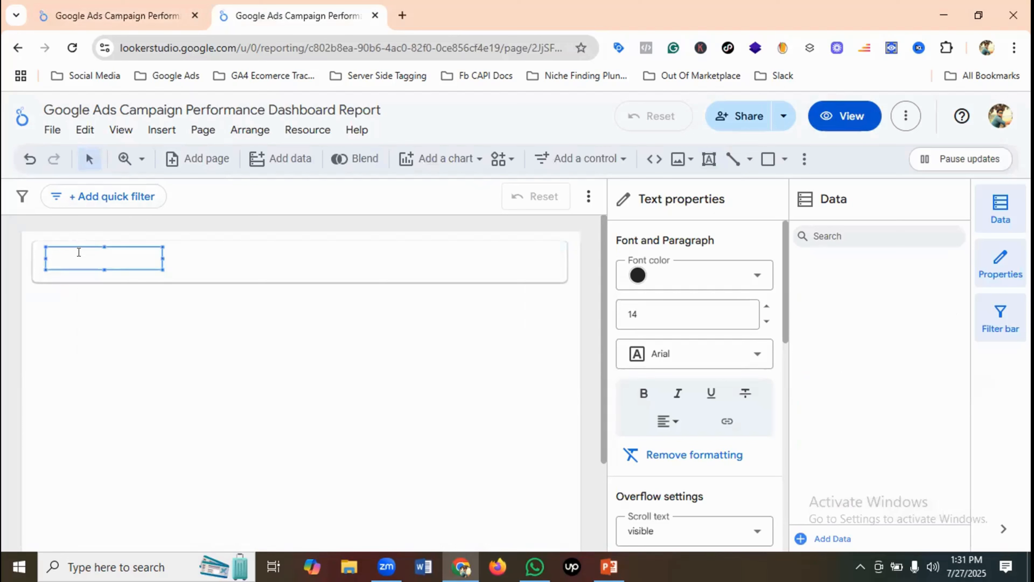
pyautogui.write('Google Ads Camapaign Performanc')
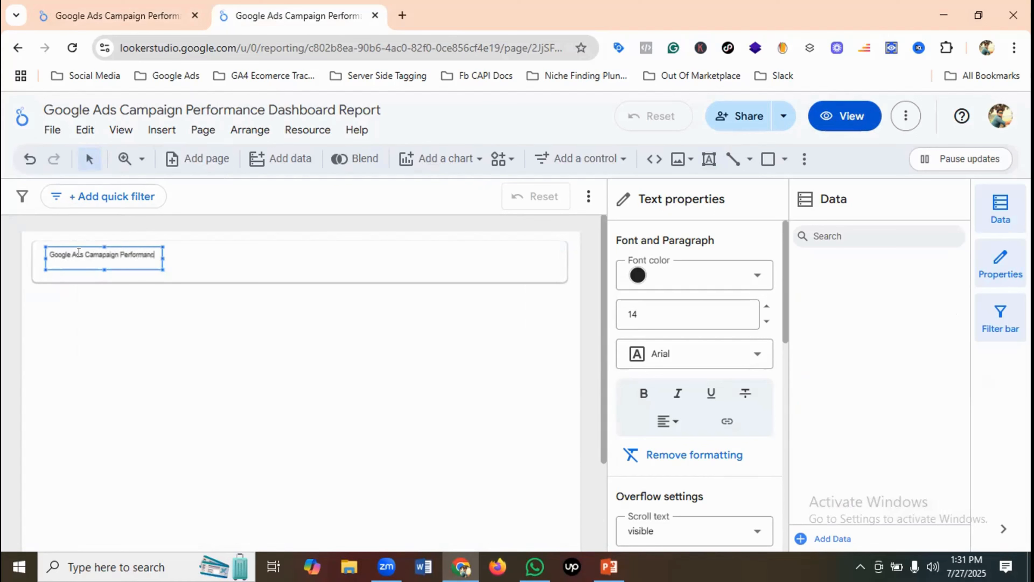
pyautogui.write('e Report')
# Step: Widen the header text box so the whole title has room on one line
pyautogui.moveTo(162, 257); pyautogui.dragTo(48, 251)
pyautogui.click(275, 261)
pyautogui.click(183, 250)
pyautogui.click(183, 250)
pyautogui.click(188, 250)
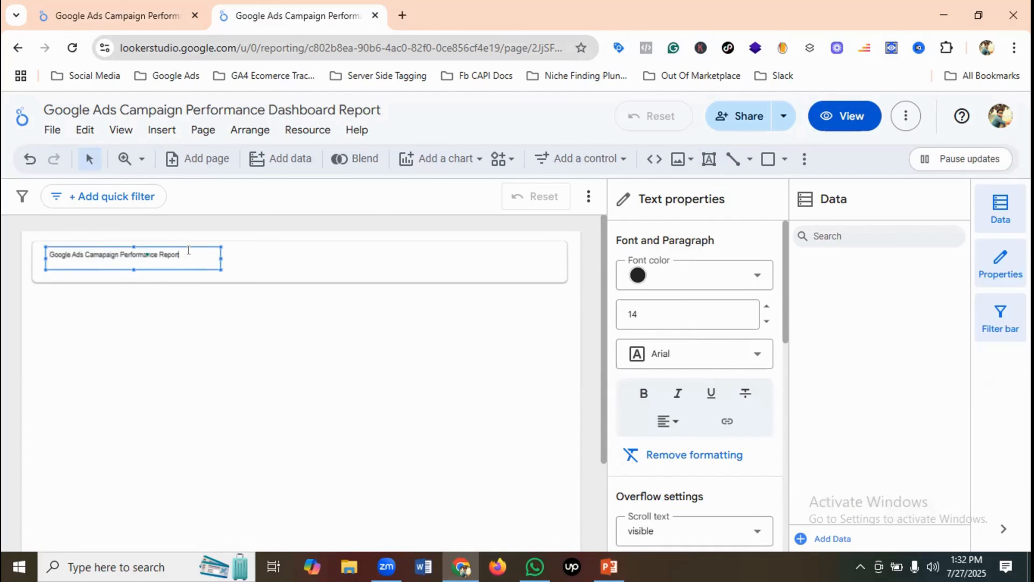
# Step: Set the header title's font size to 24 and widen its text box to fit the title on one line
pyautogui.tripleClick(189, 250)
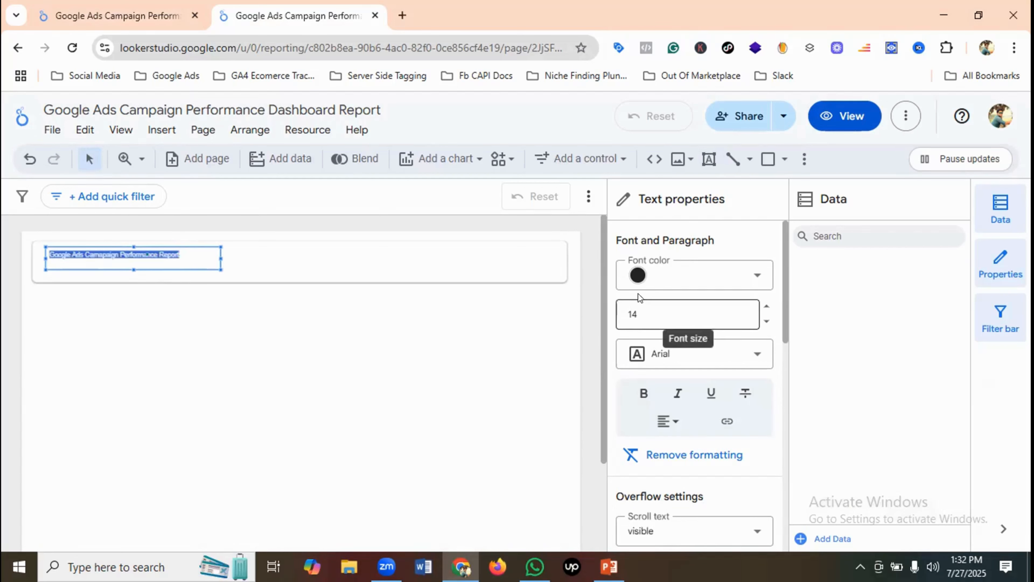
pyautogui.click(637, 277)
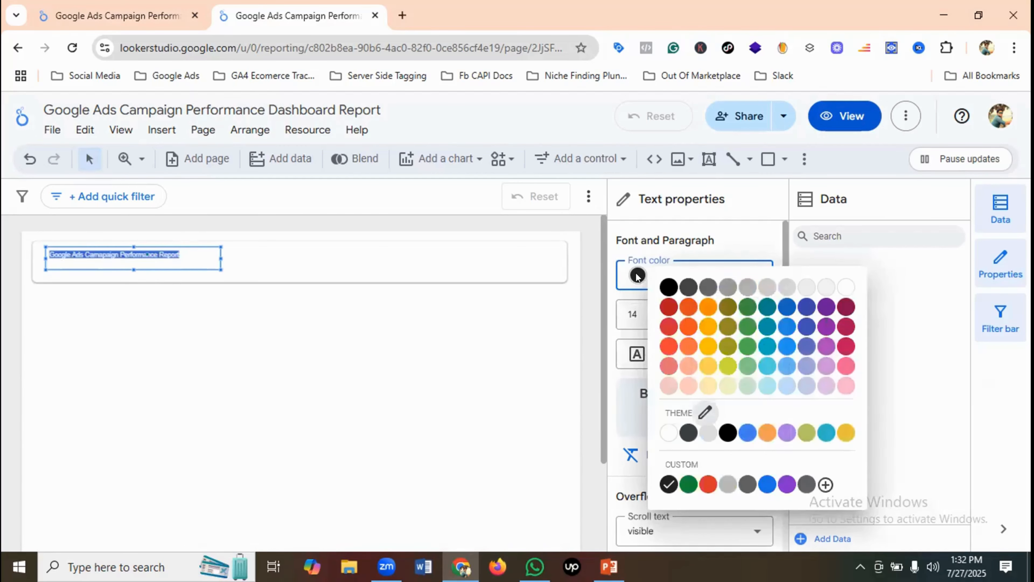
pyautogui.click(636, 319)
pyautogui.click(663, 315)
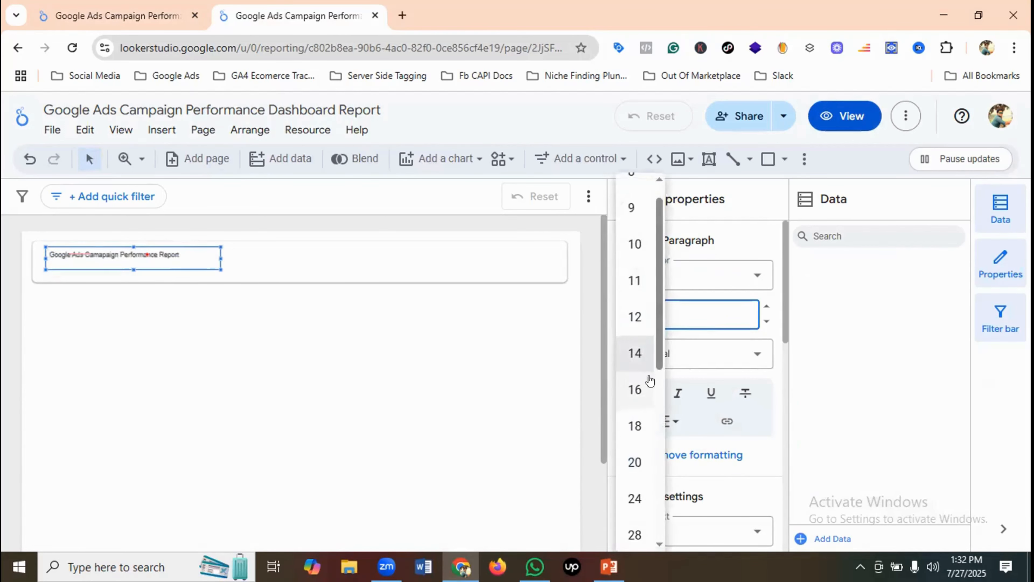
pyautogui.scroll(-2, 649, 380)
pyautogui.click(636, 420)
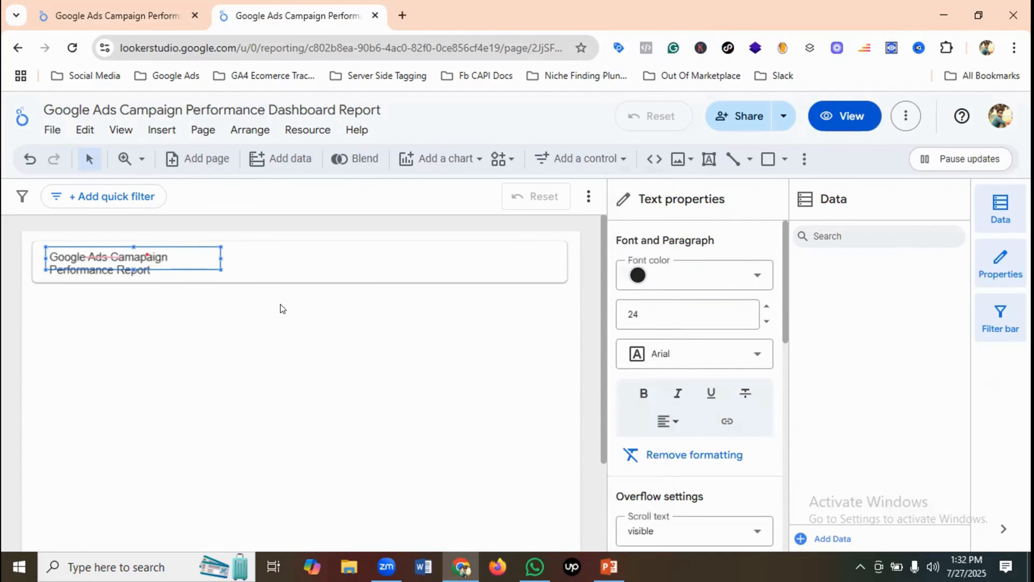
pyautogui.moveTo(221, 258); pyautogui.dragTo(272, 259)
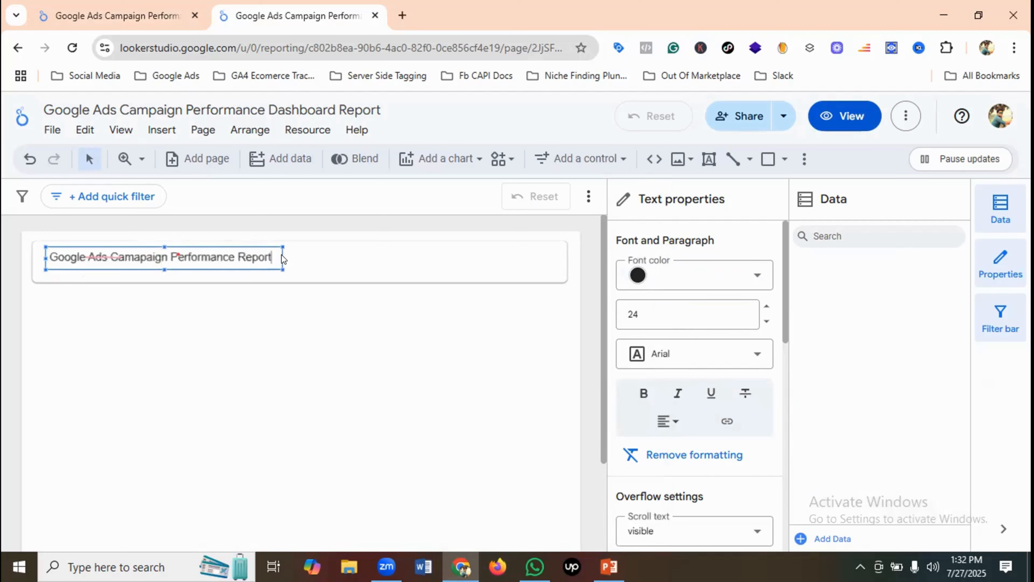
# Step: Make the header title bold and enlarge its text box in height and width to fit the title on one line
pyautogui.click(640, 395)
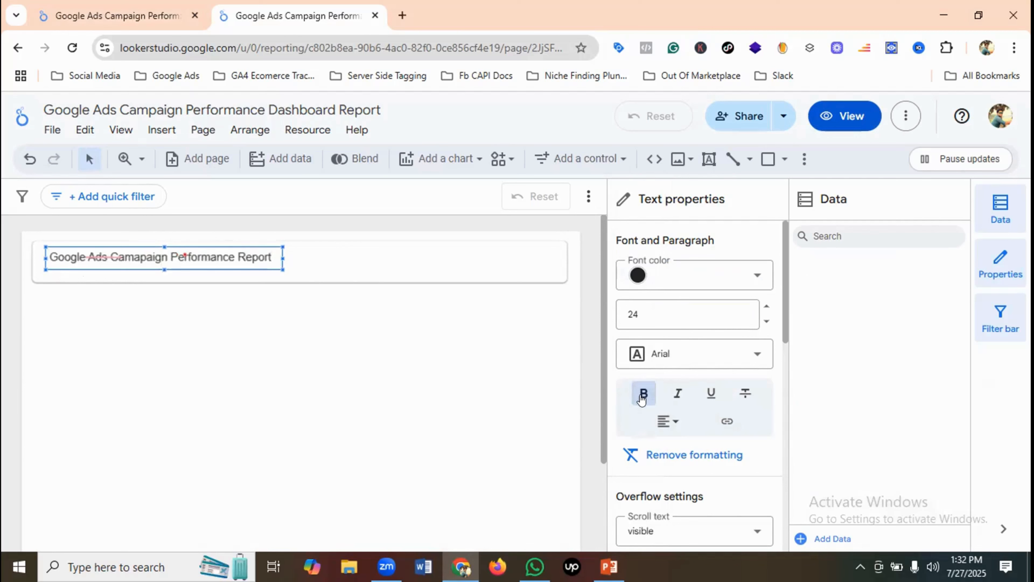
pyautogui.tripleClick(261, 254)
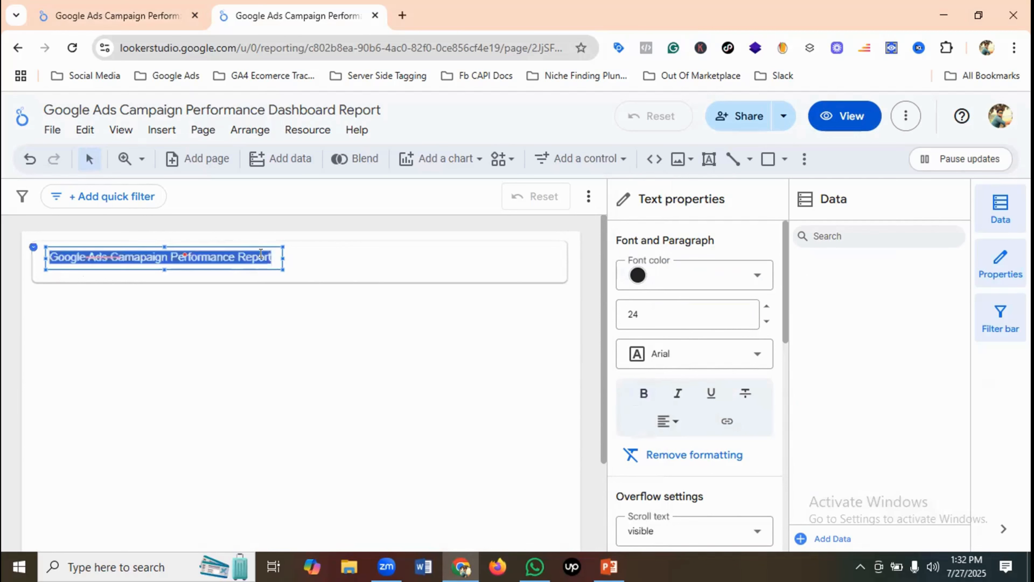
pyautogui.click(642, 394)
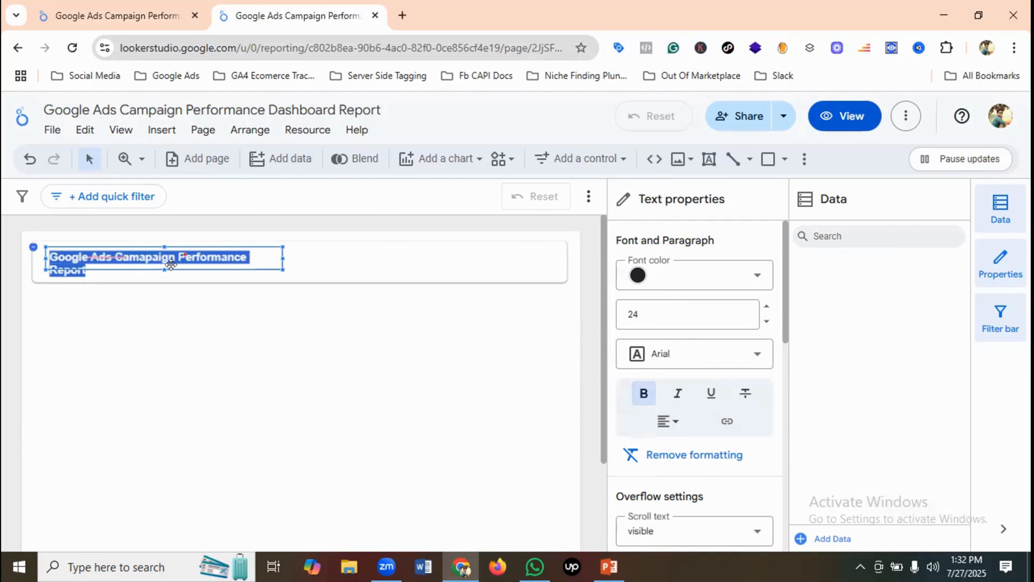
pyautogui.click(285, 261)
pyautogui.click(164, 249)
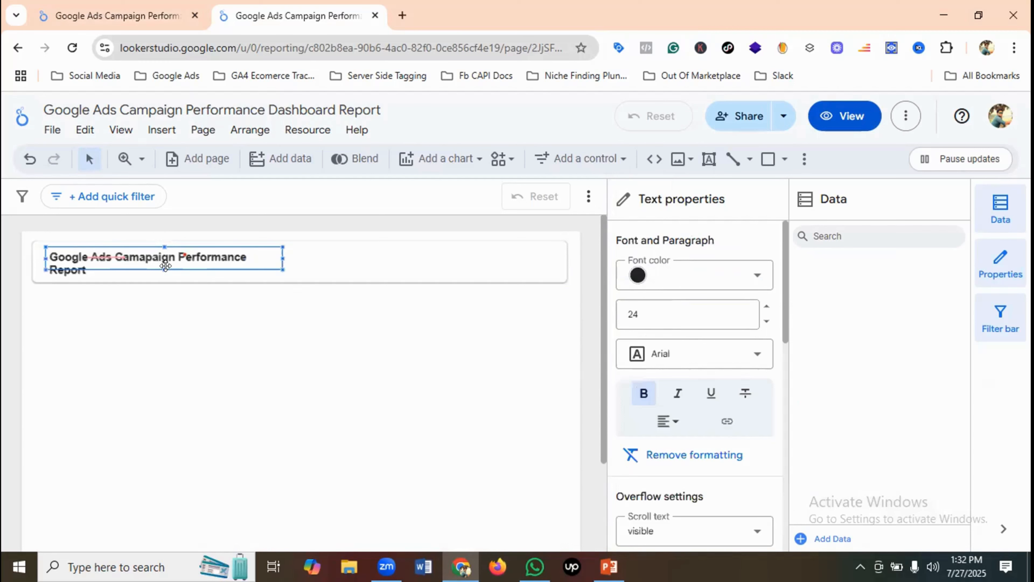
pyautogui.moveTo(163, 264); pyautogui.dragTo(154, 274)
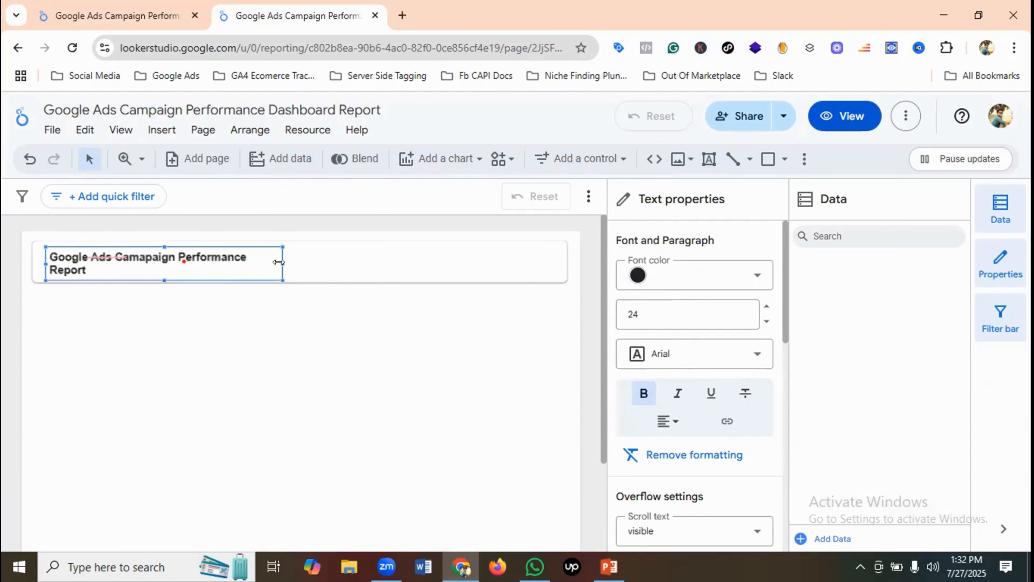
pyautogui.moveTo(282, 263); pyautogui.dragTo(290, 255)
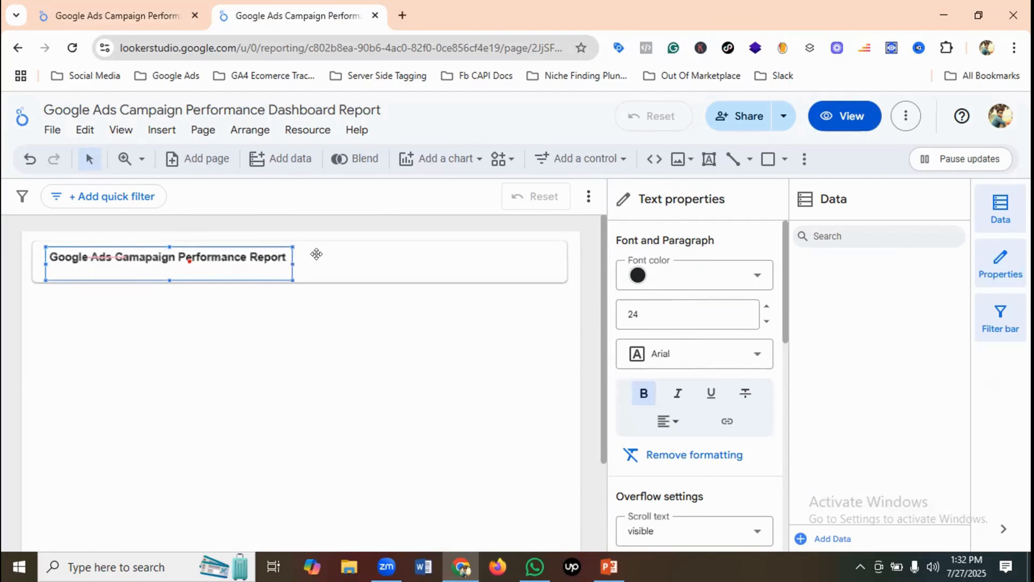
# Step: Move the title text box to the left edge of the header rectangle
pyautogui.click(317, 254)
pyautogui.moveTo(214, 253); pyautogui.dragTo(201, 251)
pyautogui.click(280, 248)
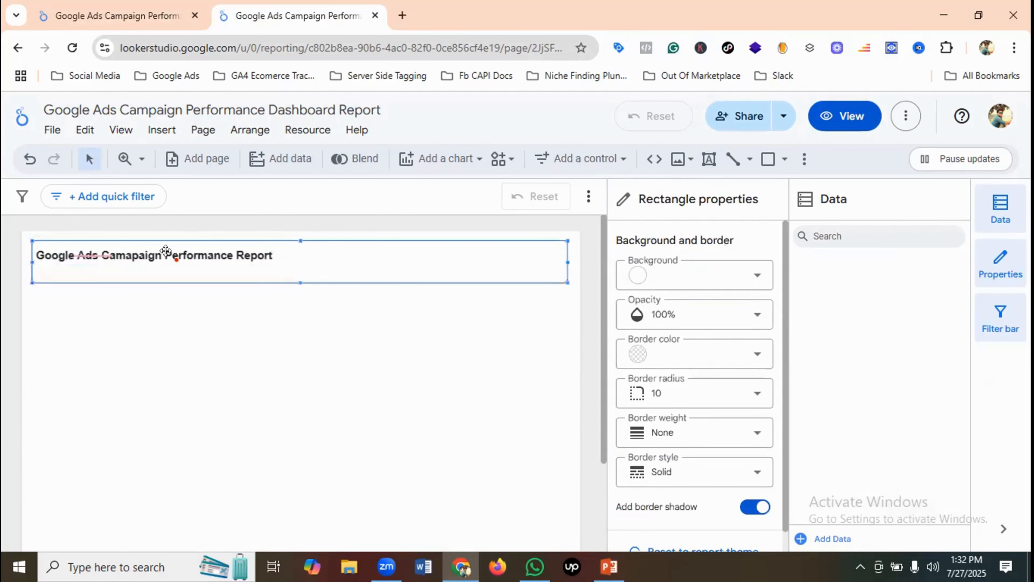
# Step: Check the reference title's letter colors and color the G of "Google" dark indigo blue
pyautogui.click(163, 14)
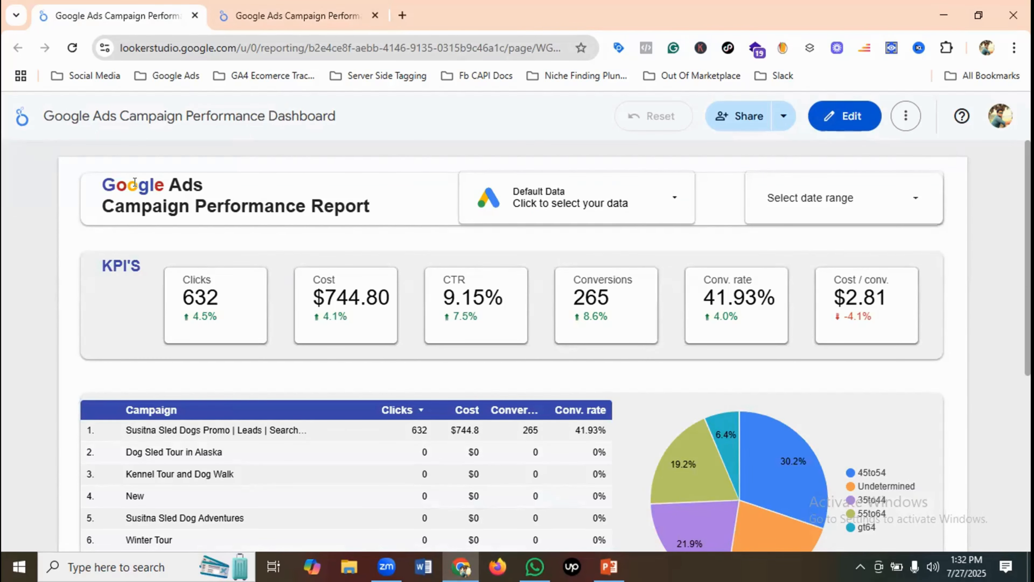
pyautogui.click(268, 11)
pyautogui.click(42, 255)
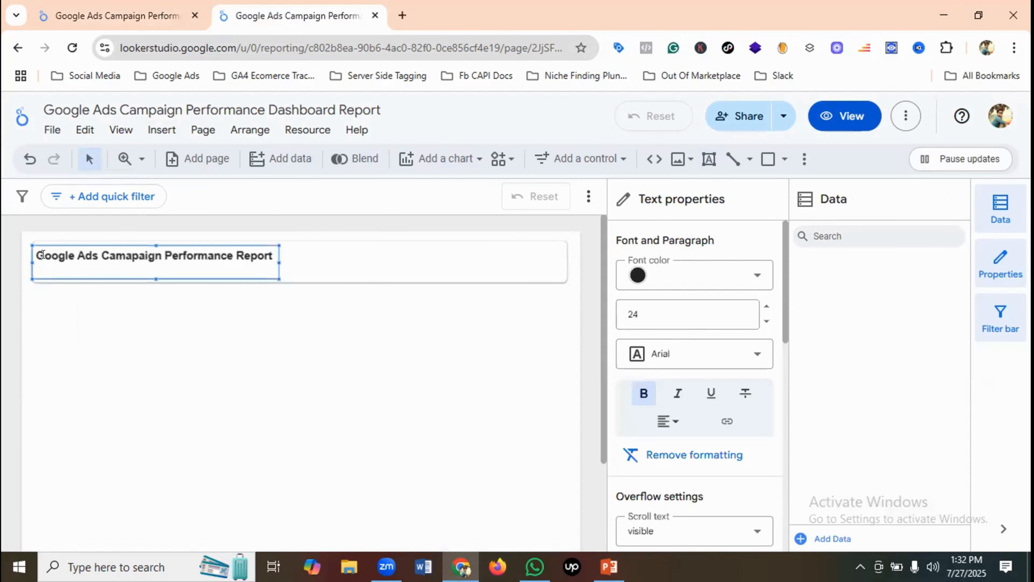
pyautogui.click(38, 252)
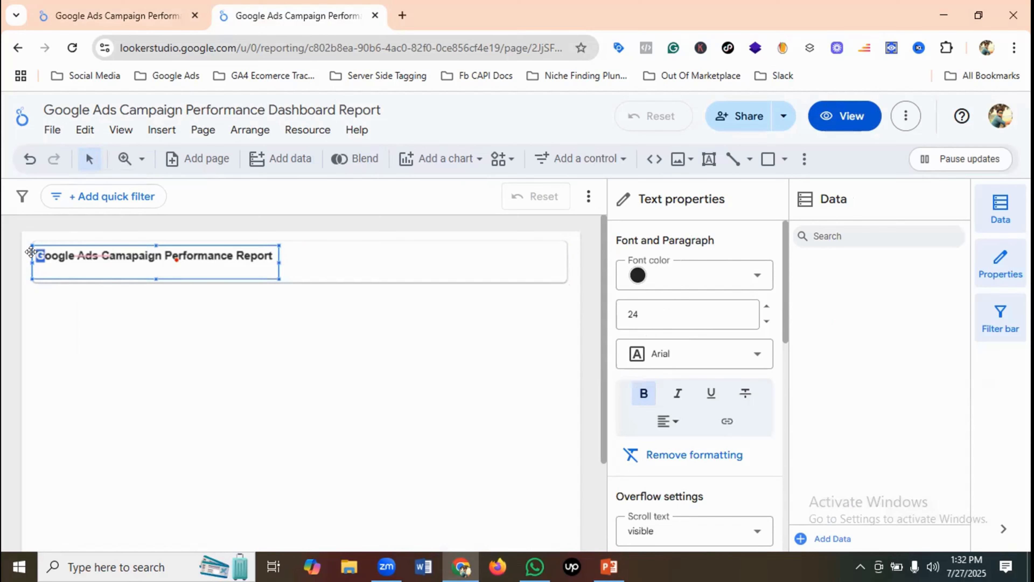
pyautogui.click(638, 275)
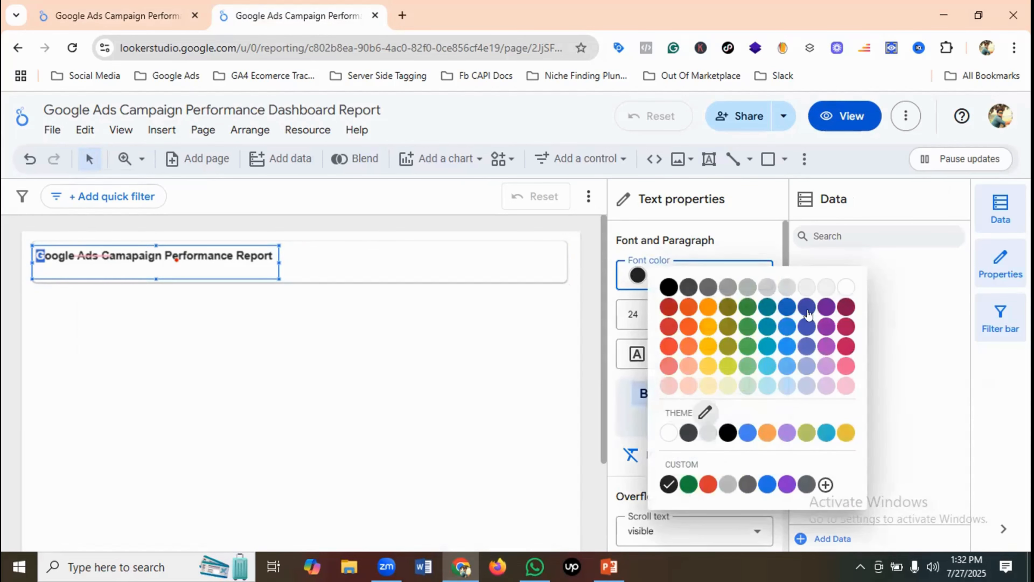
pyautogui.click(807, 311)
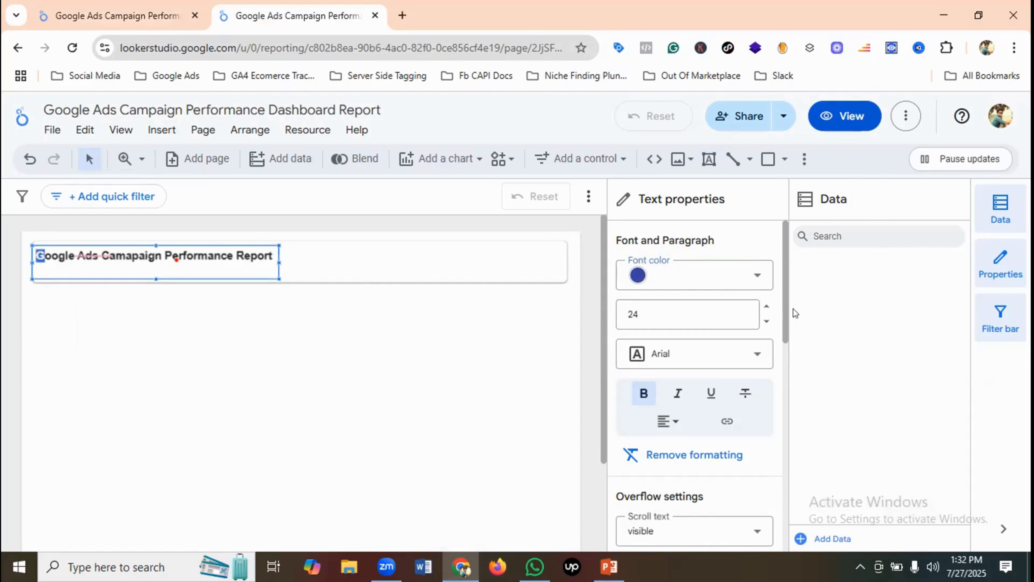
pyautogui.click(59, 256)
# Step: Following the reference title, color the first o of "Google" dark red and the second o orange
pyautogui.click(129, 6)
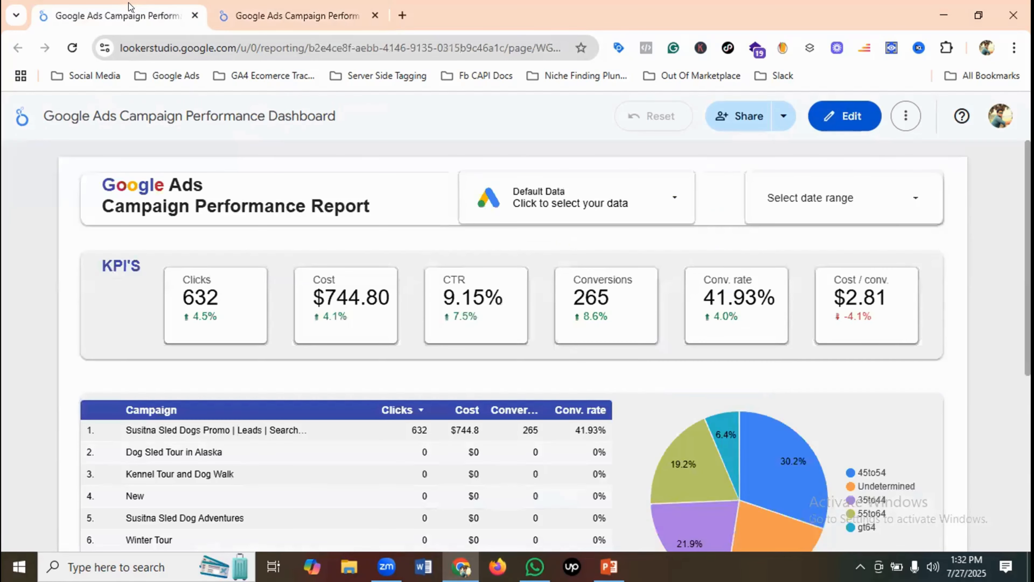
pyautogui.click(309, 17)
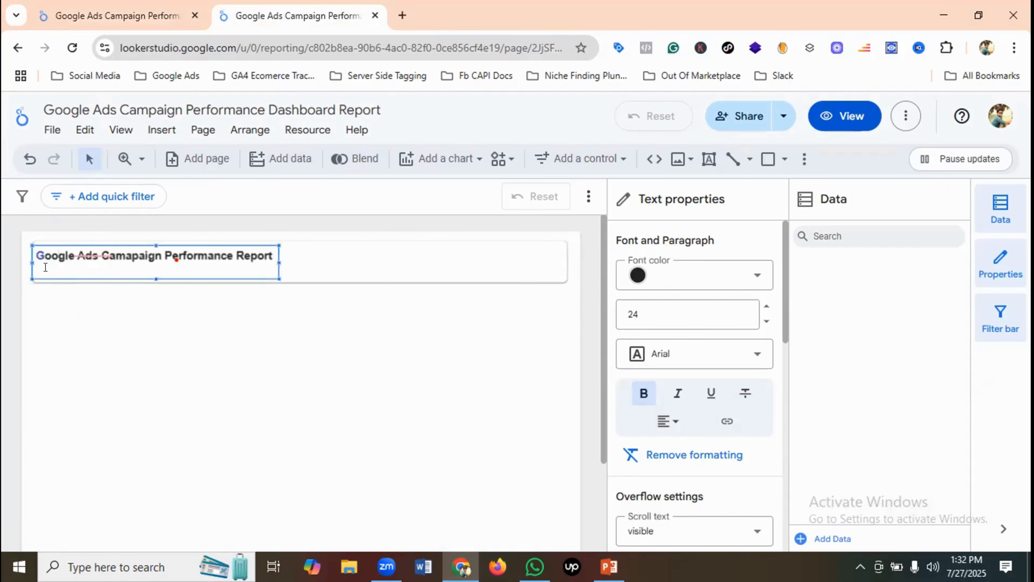
pyautogui.click(46, 251)
pyautogui.click(663, 275)
pyautogui.click(664, 304)
pyautogui.click(55, 253)
pyautogui.click(663, 275)
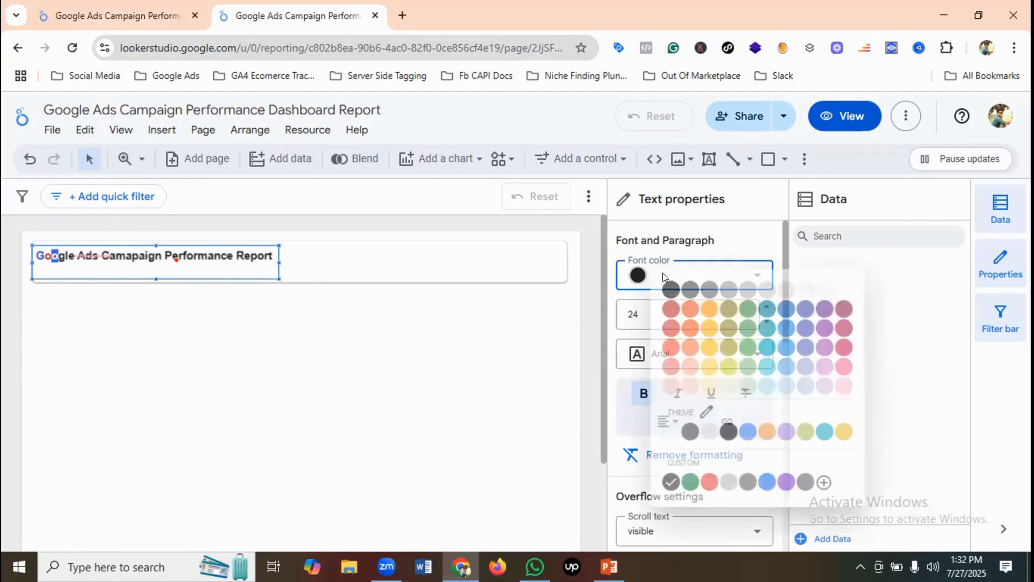
pyautogui.click(701, 306)
# Step: Check the reference title and color the letters "gl" of "Google" dark indigo blue
pyautogui.click(66, 253)
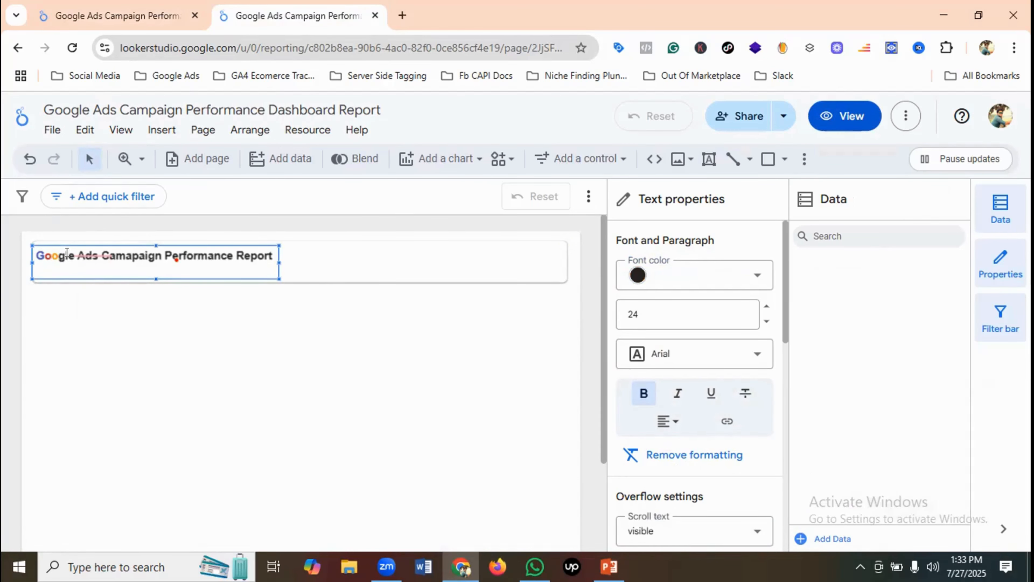
pyautogui.click(86, 16)
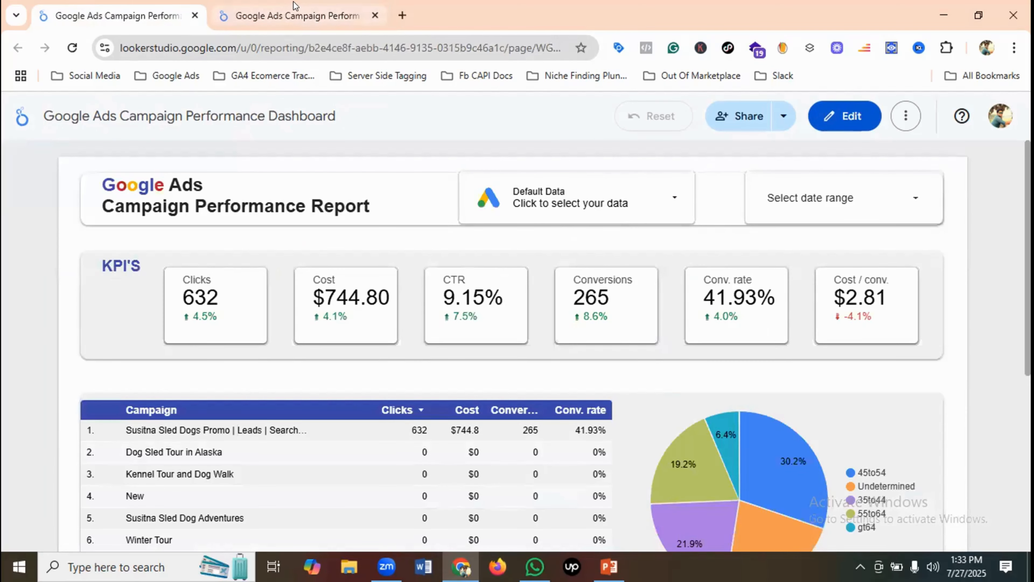
pyautogui.click(296, 10)
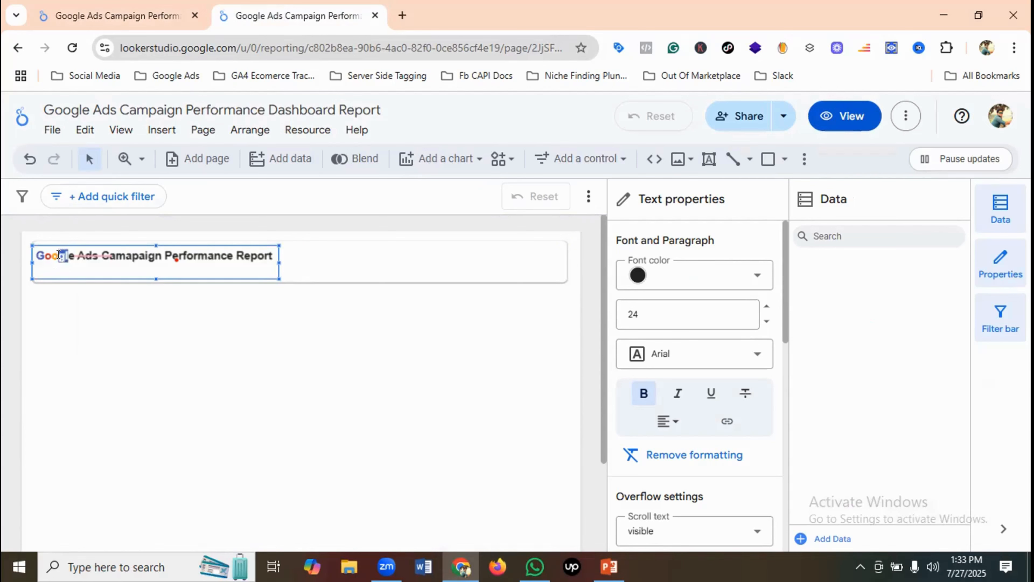
pyautogui.click(689, 273)
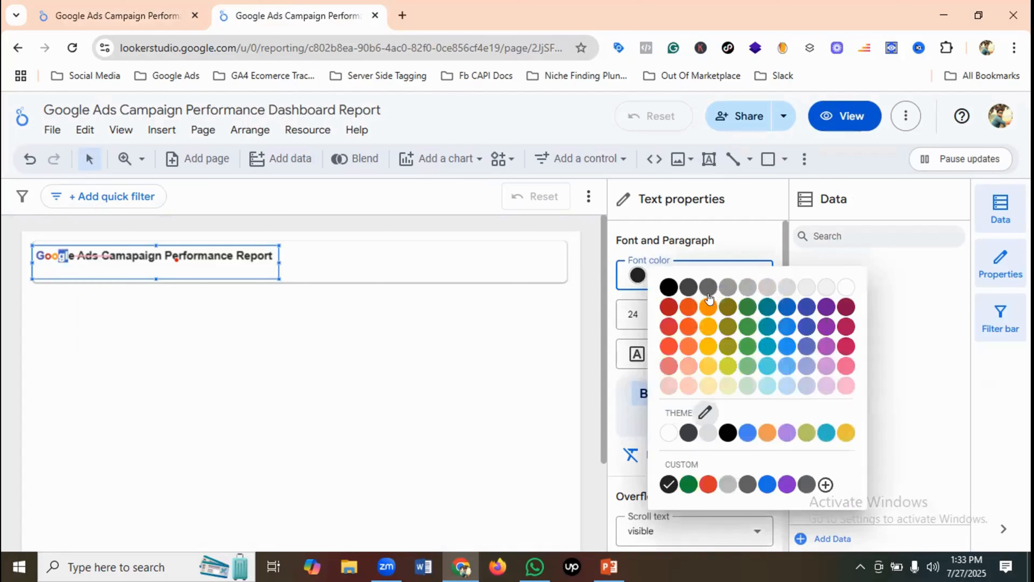
pyautogui.click(800, 309)
# Step: Color the final e of "Google" dark red and compare the title with the reference dashboard
pyautogui.click(71, 264)
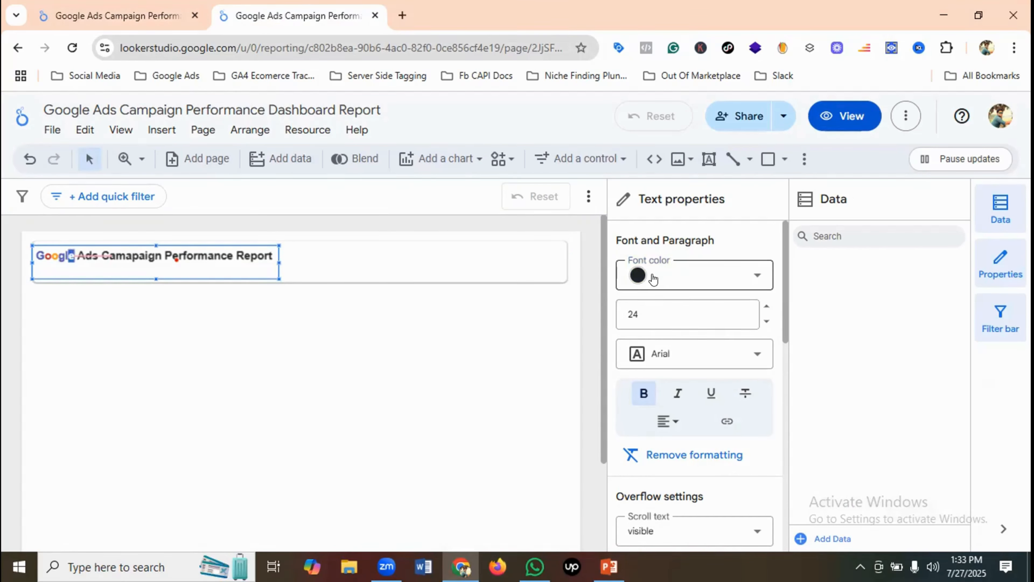
pyautogui.click(659, 281)
pyautogui.click(668, 311)
pyautogui.click(330, 256)
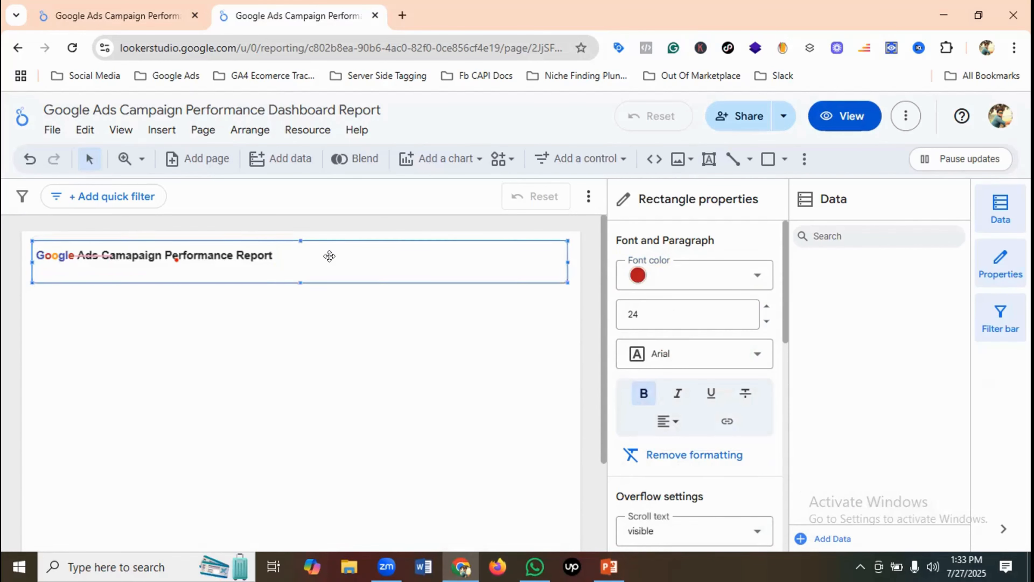
pyautogui.click(155, 5)
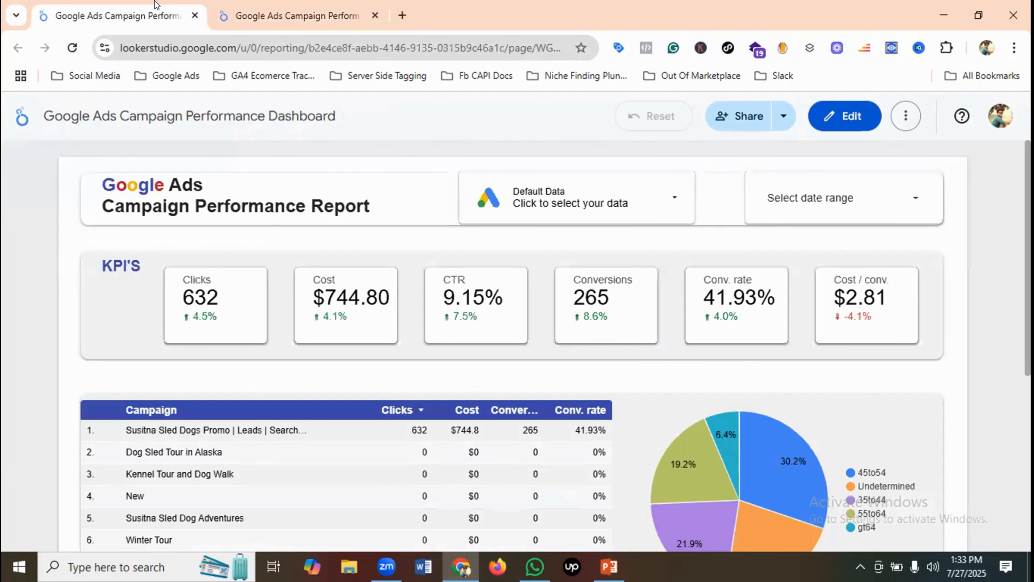
# Step: In the new report's header title, start a new line after "Google Ads" so the remaining words form the second line
pyautogui.click(330, 5)
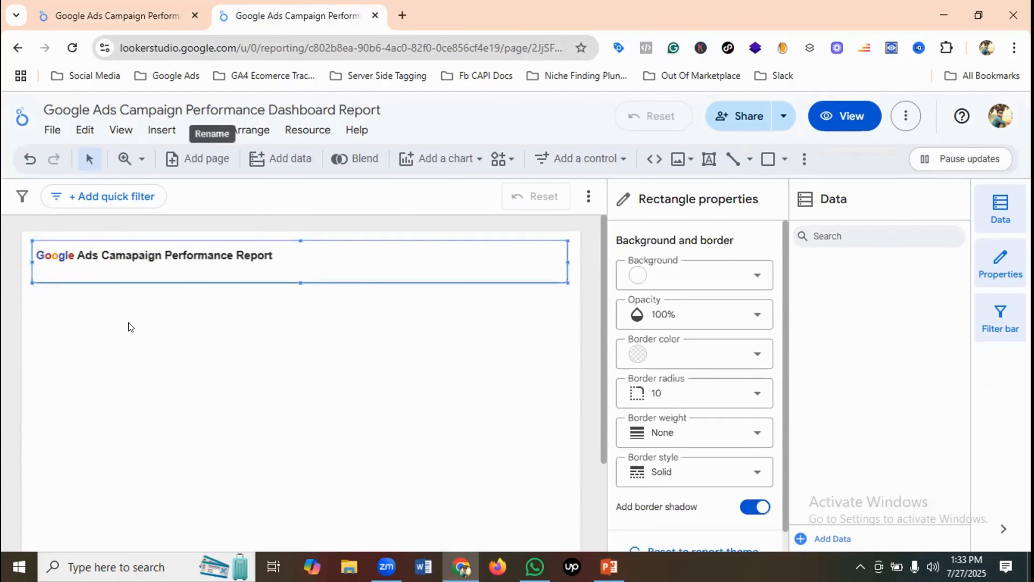
pyautogui.click(98, 251)
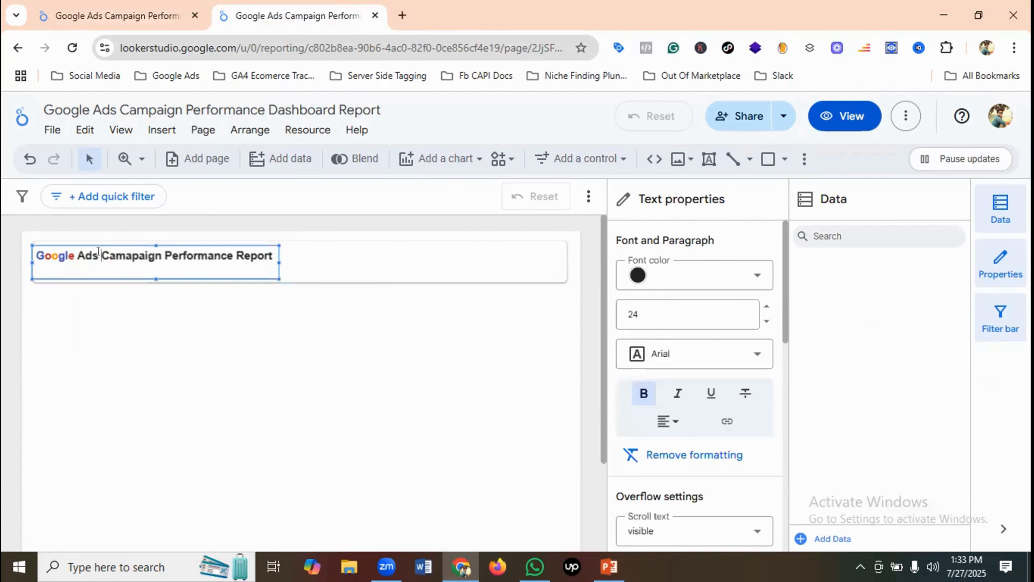
pyautogui.click(98, 251)
pyautogui.moveTo(119, 253)
pyautogui.press('Return')
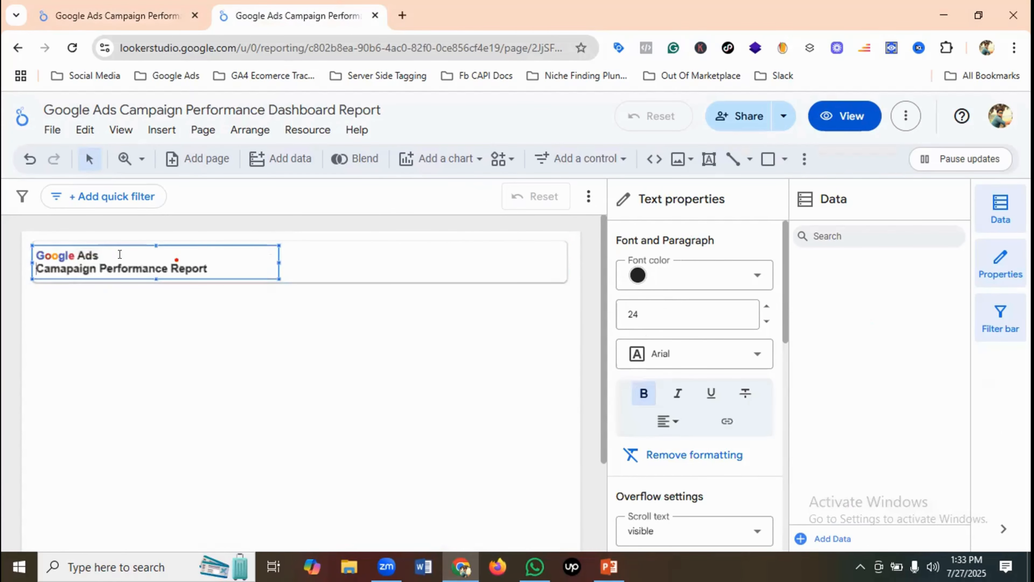
pyautogui.click(363, 266)
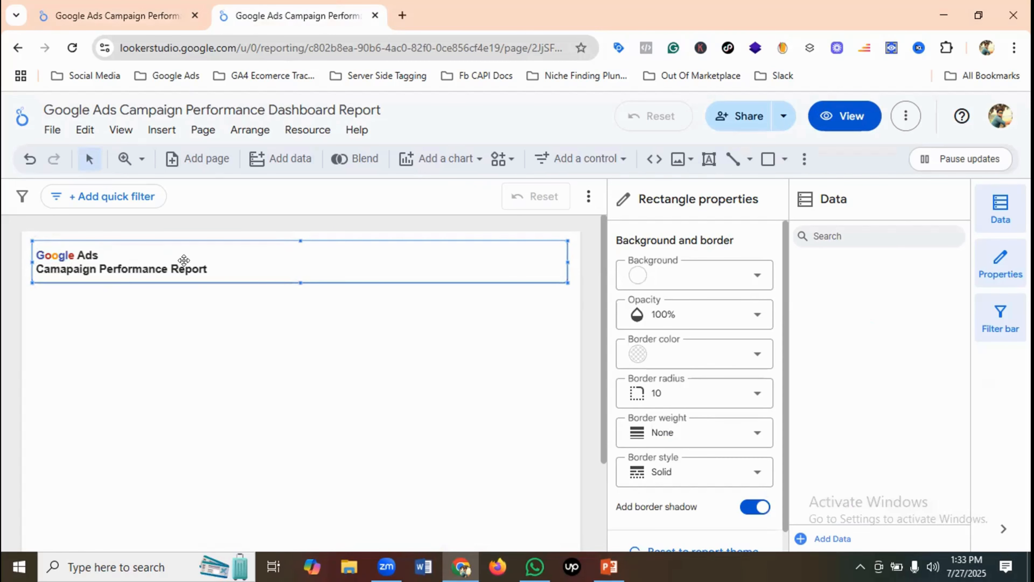
# Step: Preview the report in view mode and compare its header with the reference dashboard's title and controls
pyautogui.click(846, 115)
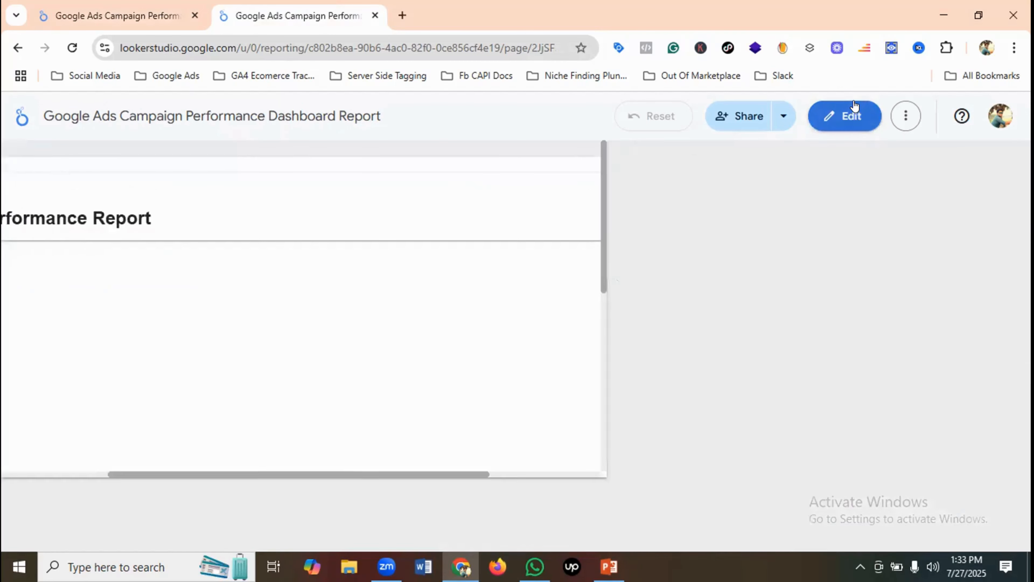
pyautogui.click(154, 5)
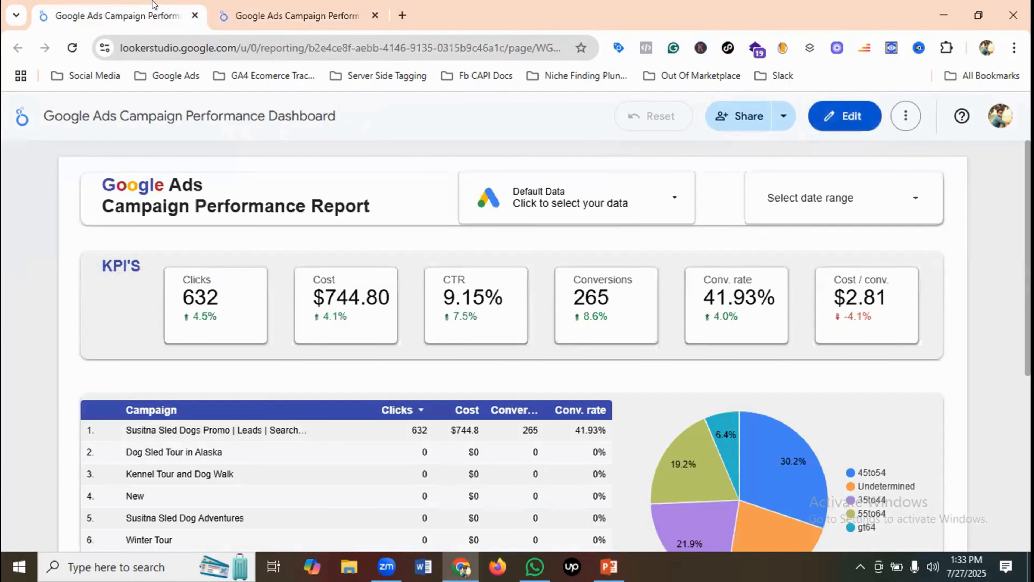
pyautogui.click(321, 12)
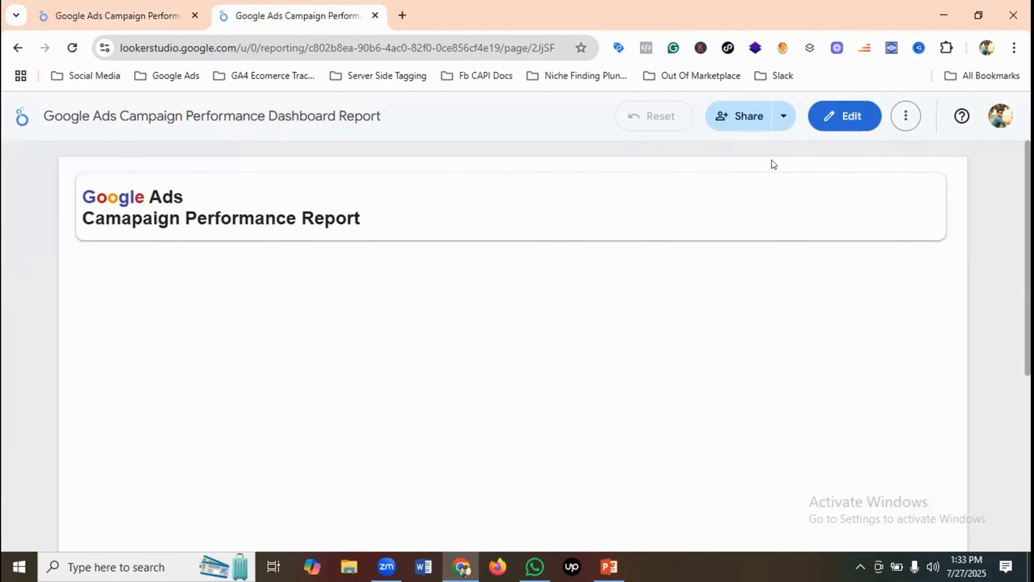
pyautogui.click(846, 126)
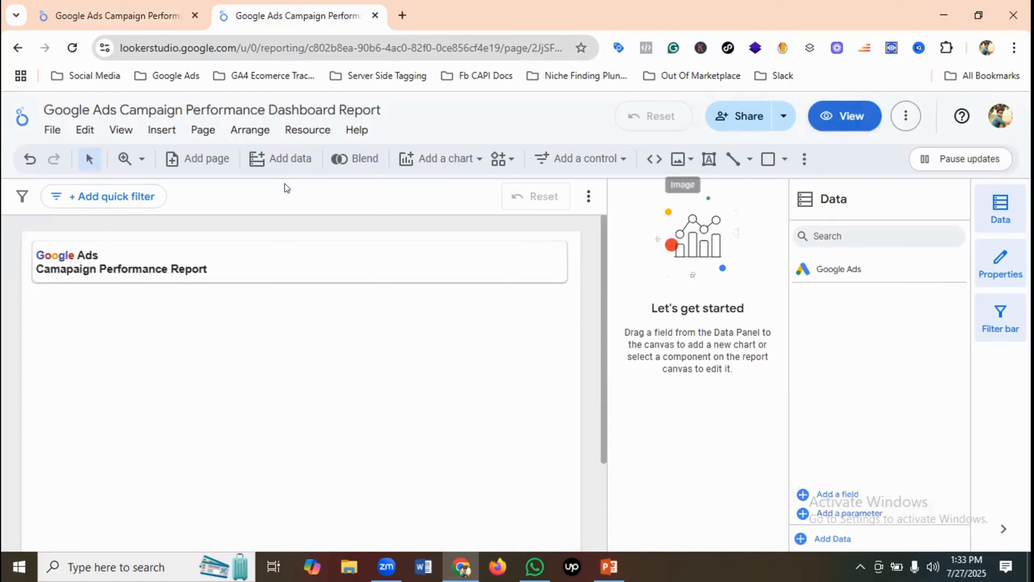
pyautogui.click(146, 16)
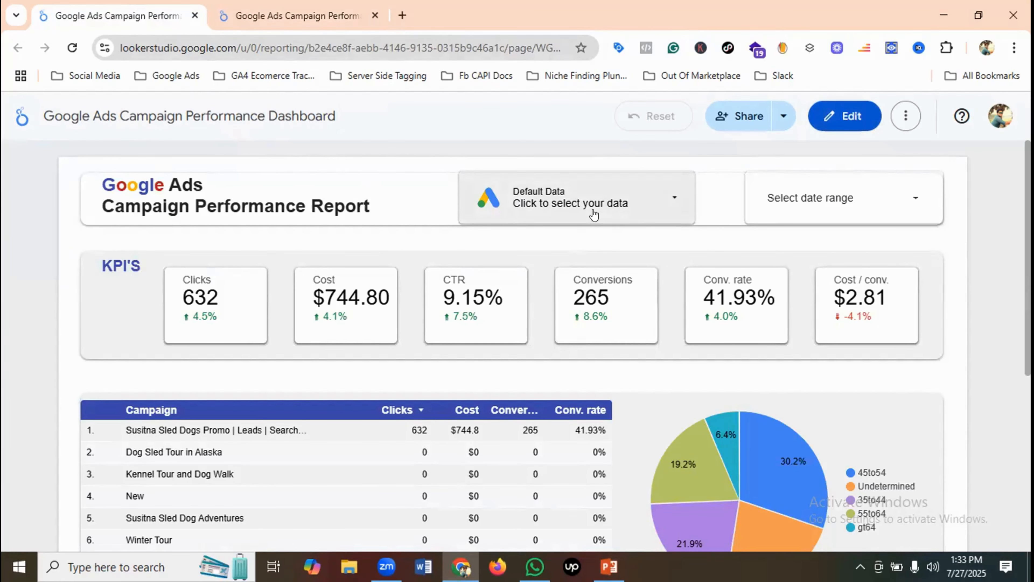
pyautogui.click(299, 19)
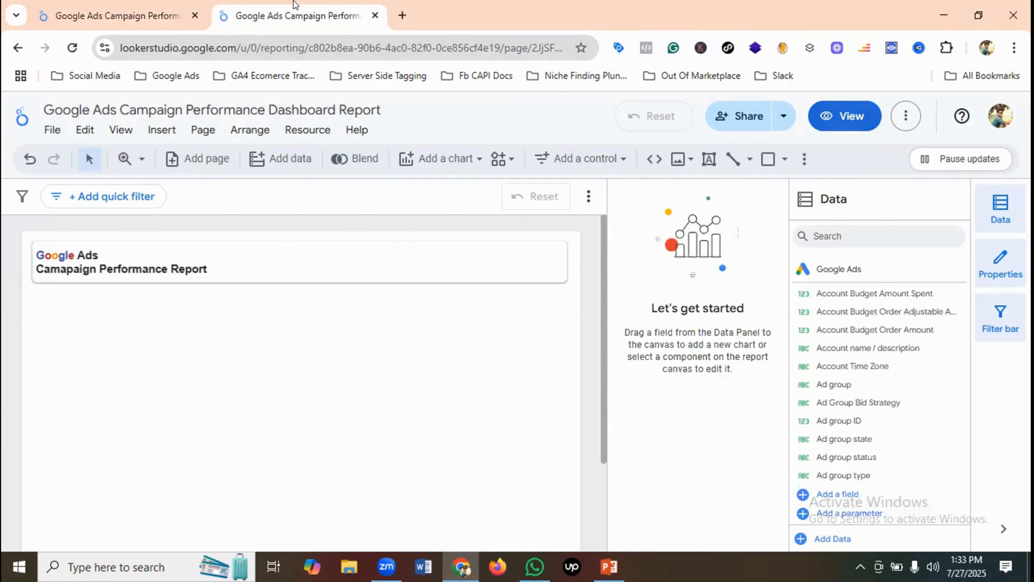
# Step: Add a data control to the header beside the title, fit it to the header's height and shift it slightly right
pyautogui.click(291, 251)
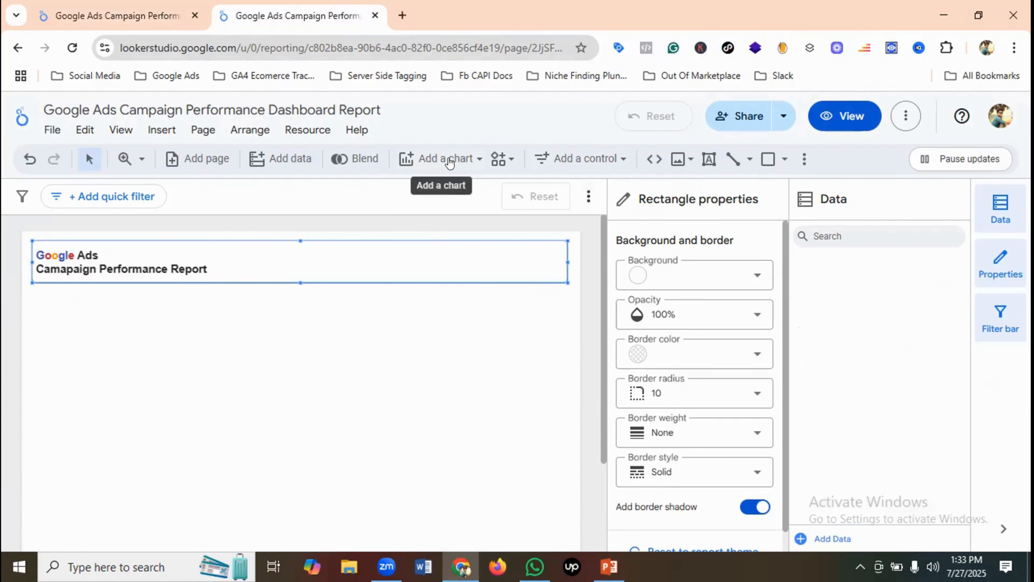
pyautogui.click(578, 160)
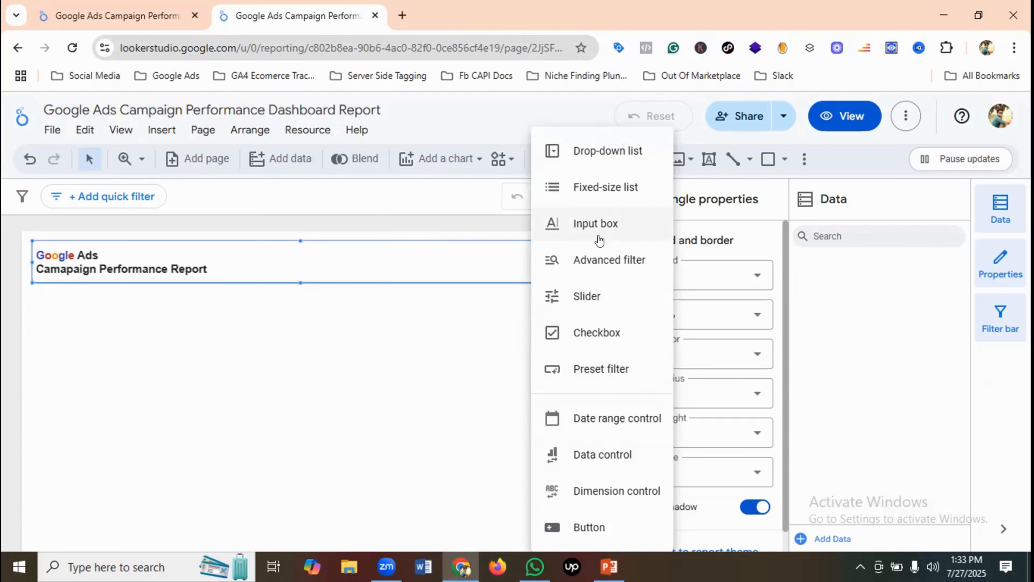
pyautogui.click(600, 455)
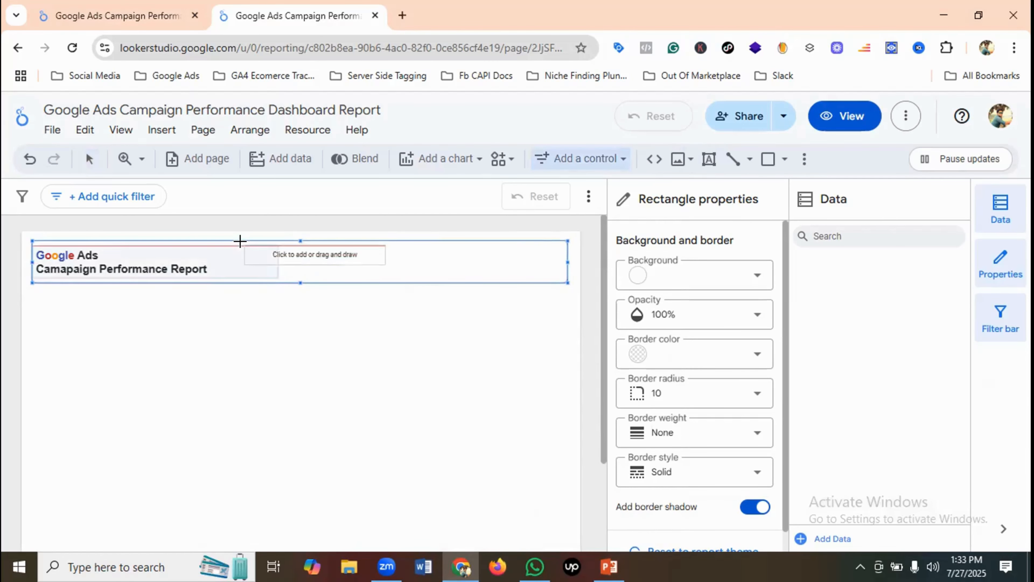
pyautogui.moveTo(283, 245); pyautogui.dragTo(421, 281)
pyautogui.moveTo(355, 239); pyautogui.dragTo(350, 237)
pyautogui.click(419, 340)
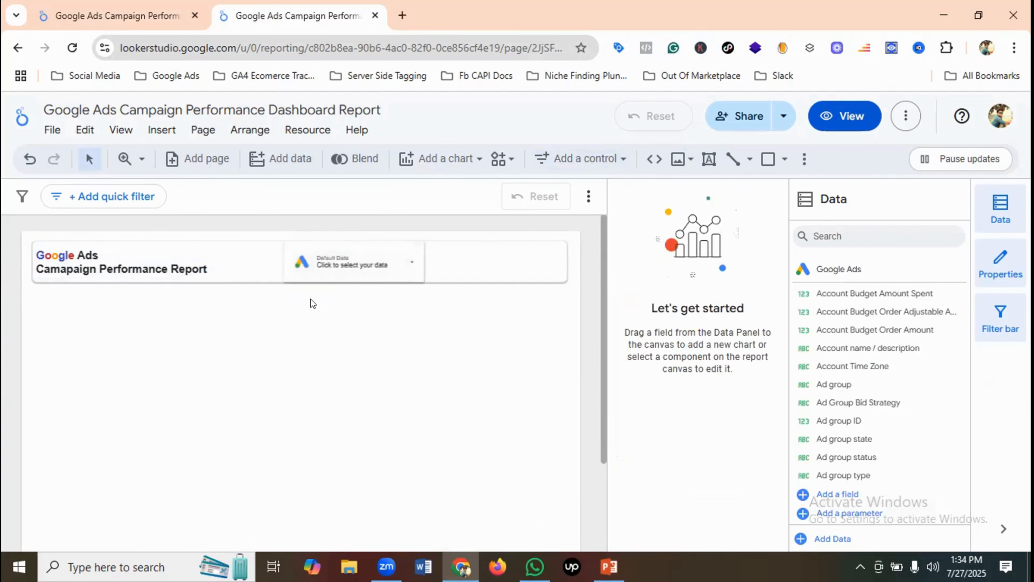
pyautogui.moveTo(375, 279); pyautogui.dragTo(381, 277)
pyautogui.click(291, 261)
pyautogui.click(220, 260)
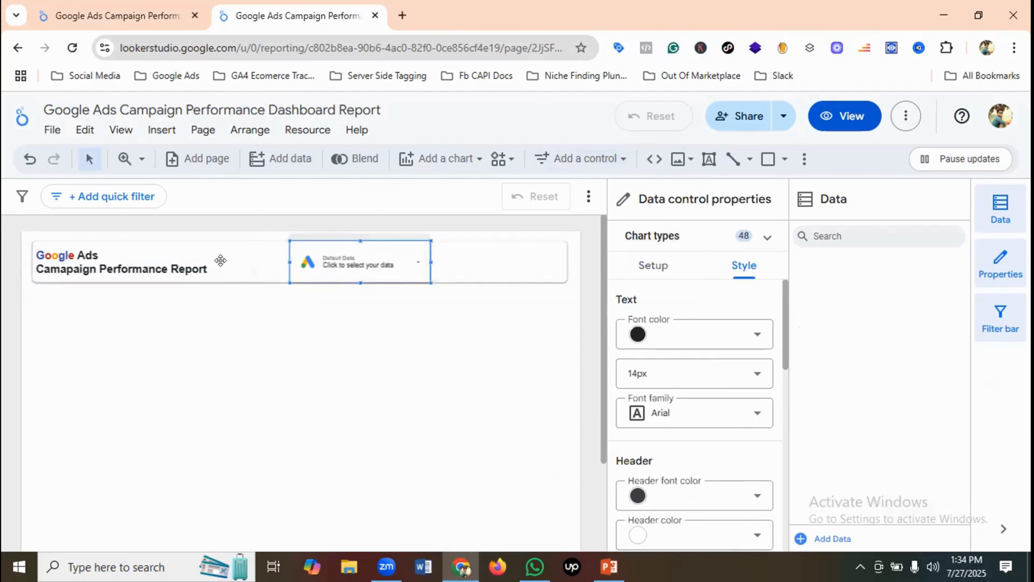
# Step: Extend the title's text box upward and downward to fill the height of the header rectangle
pyautogui.click(184, 323)
pyautogui.click(155, 247)
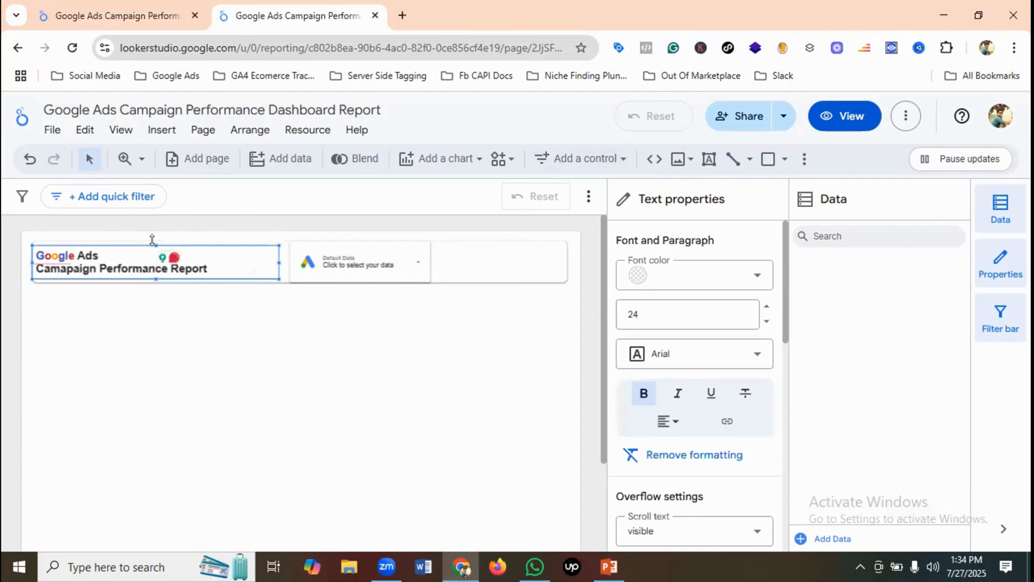
pyautogui.moveTo(153, 245); pyautogui.dragTo(152, 237)
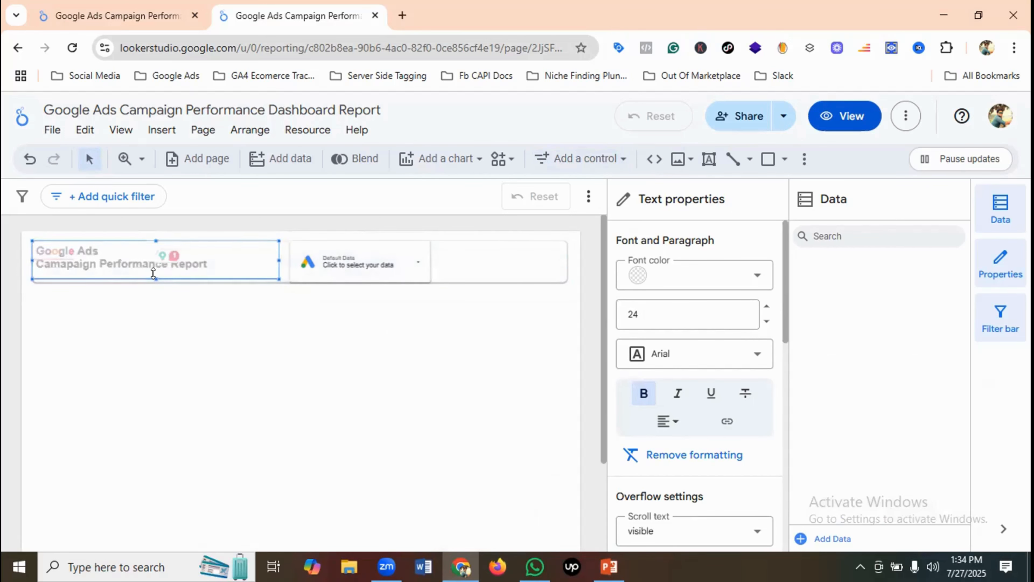
pyautogui.moveTo(153, 273); pyautogui.dragTo(153, 278)
pyautogui.click(194, 326)
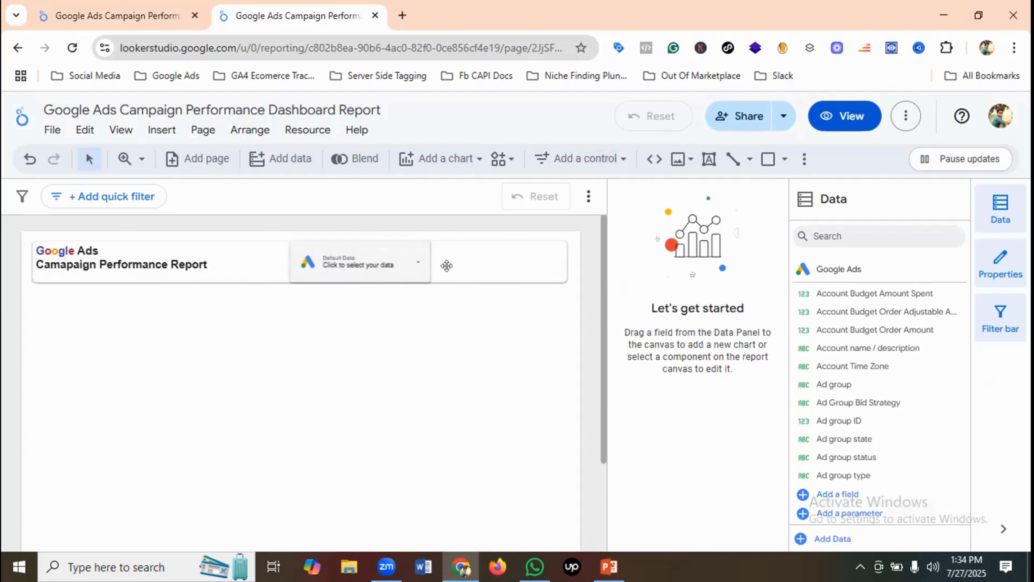
# Step: Check the data control's account list, and add a date range control matching the header's height to the right of the data control
pyautogui.click(478, 256)
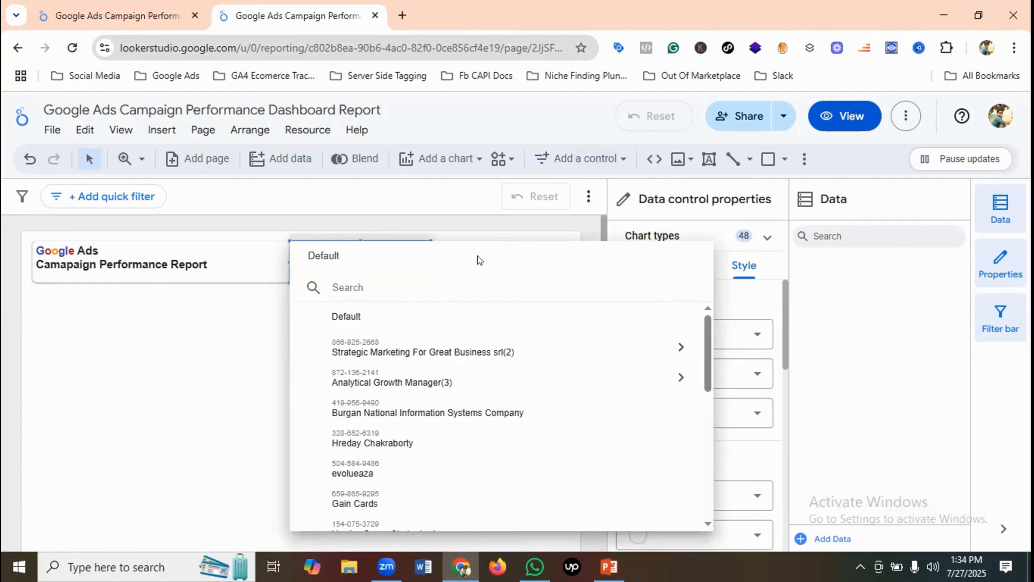
pyautogui.click(203, 343)
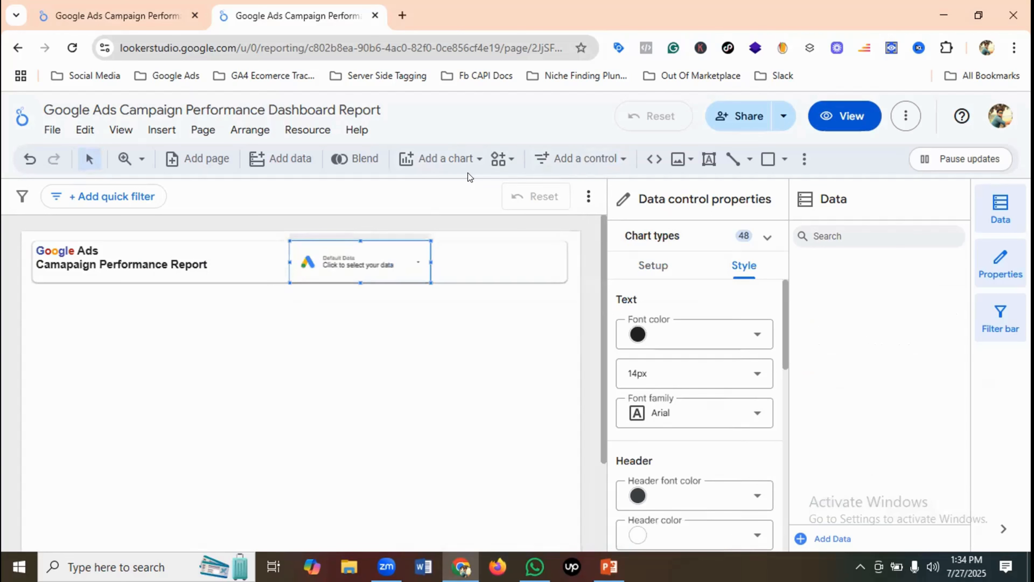
pyautogui.click(575, 160)
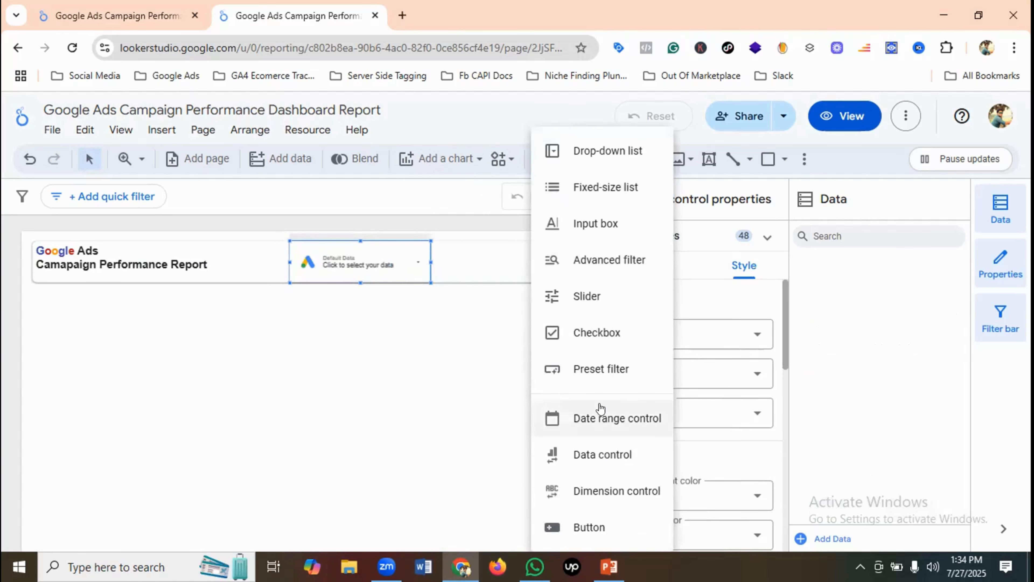
pyautogui.click(598, 417)
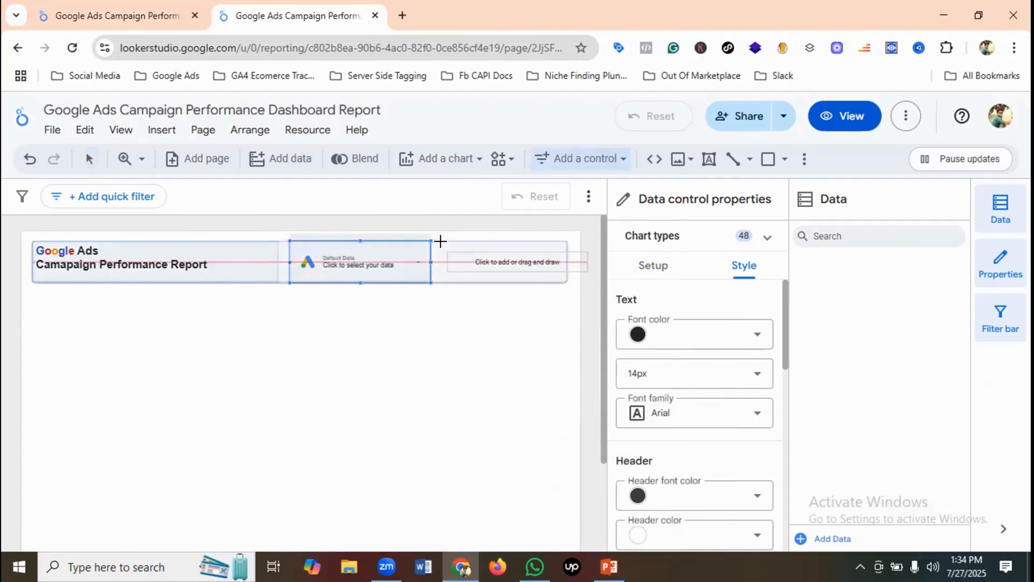
pyautogui.moveTo(447, 242)
pyautogui.mouseDown()
pyautogui.moveTo(538, 273)
pyautogui.moveTo(534, 289)
pyautogui.moveTo(539, 265)
pyautogui.moveTo(561, 252)
pyautogui.mouseUp()
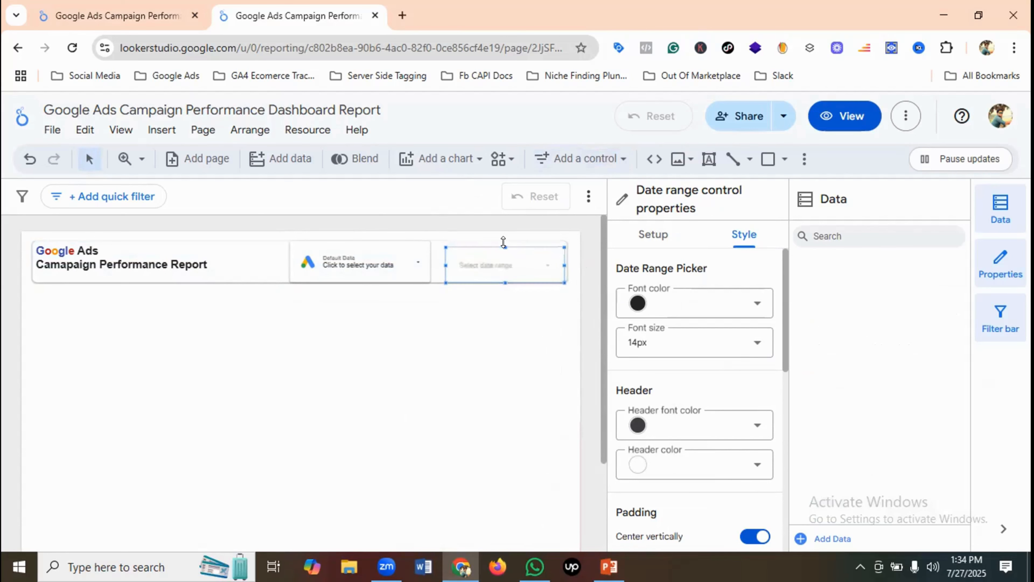
pyautogui.moveTo(503, 241); pyautogui.dragTo(505, 238)
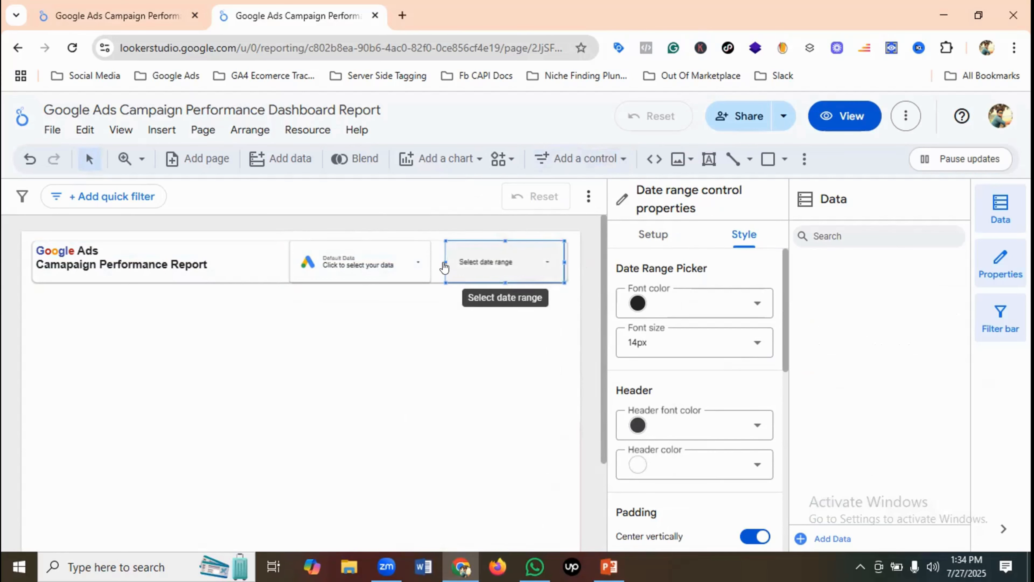
pyautogui.moveTo(440, 259); pyautogui.dragTo(438, 259)
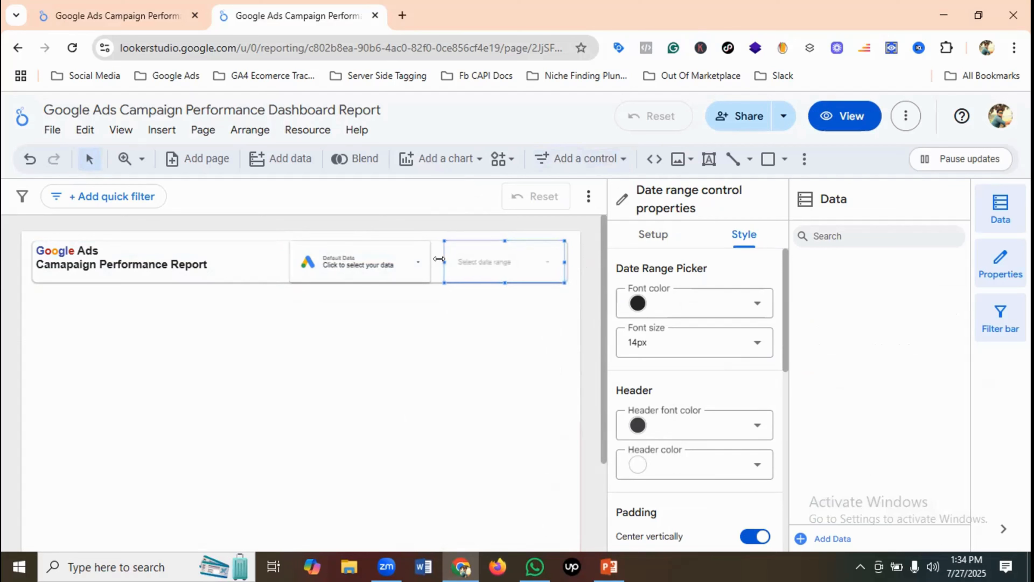
pyautogui.click(481, 318)
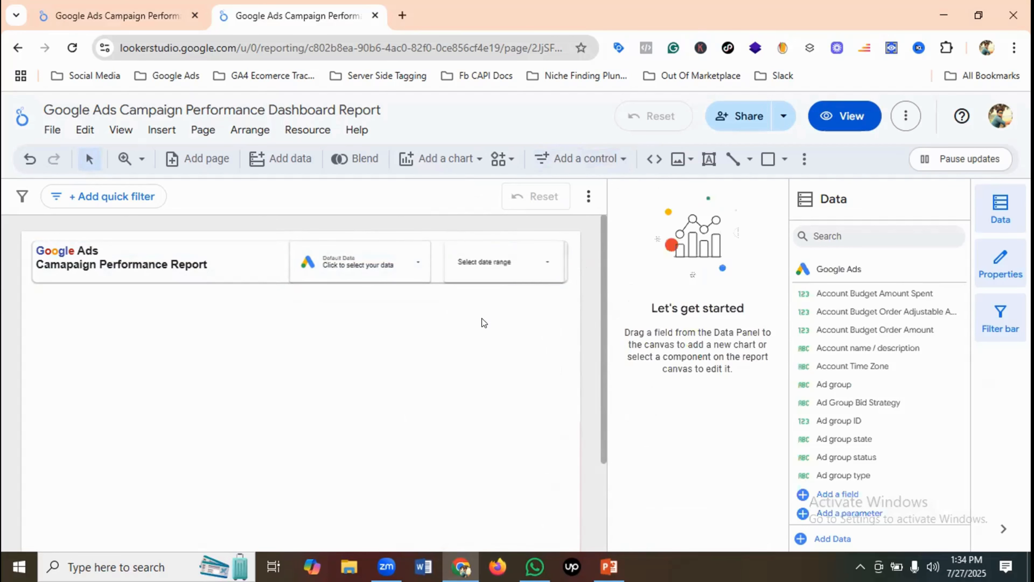
# Step: Try the This month, Last 7 days and Last 28 days presets in the date range control, closing it without applying any
pyautogui.click(496, 264)
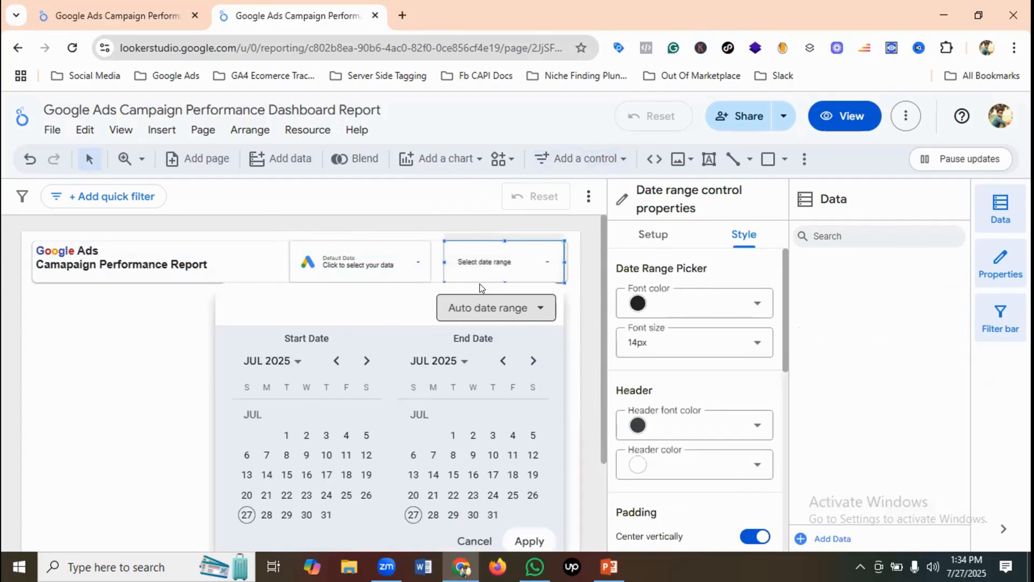
pyautogui.click(486, 309)
pyautogui.moveTo(503, 464)
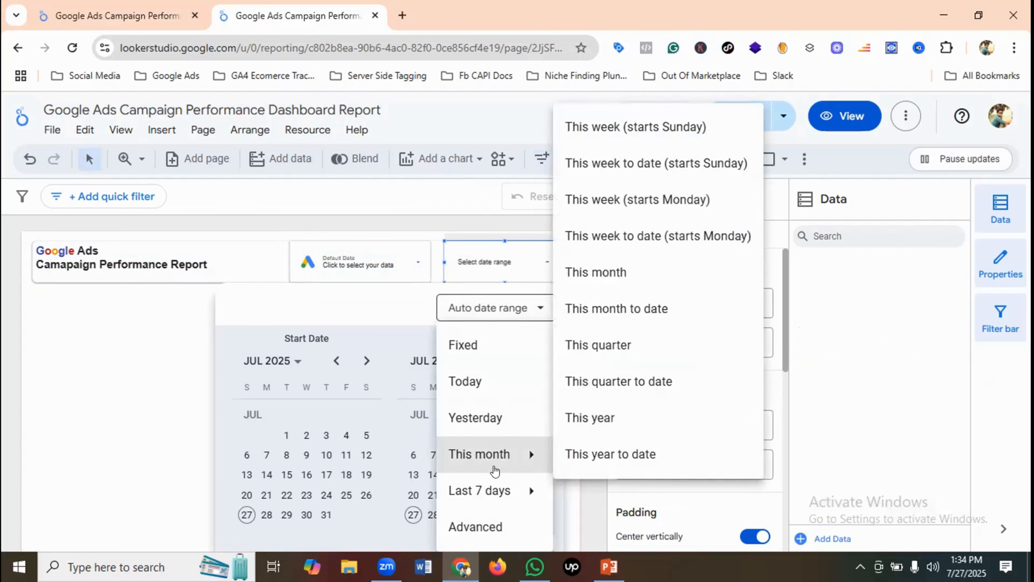
pyautogui.moveTo(501, 492)
pyautogui.click(618, 272)
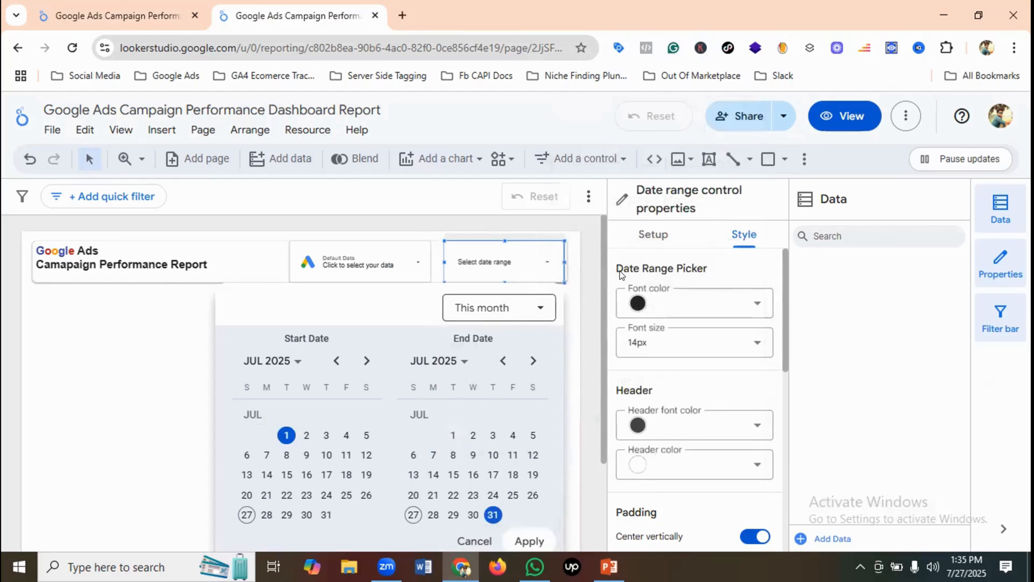
pyautogui.click(504, 308)
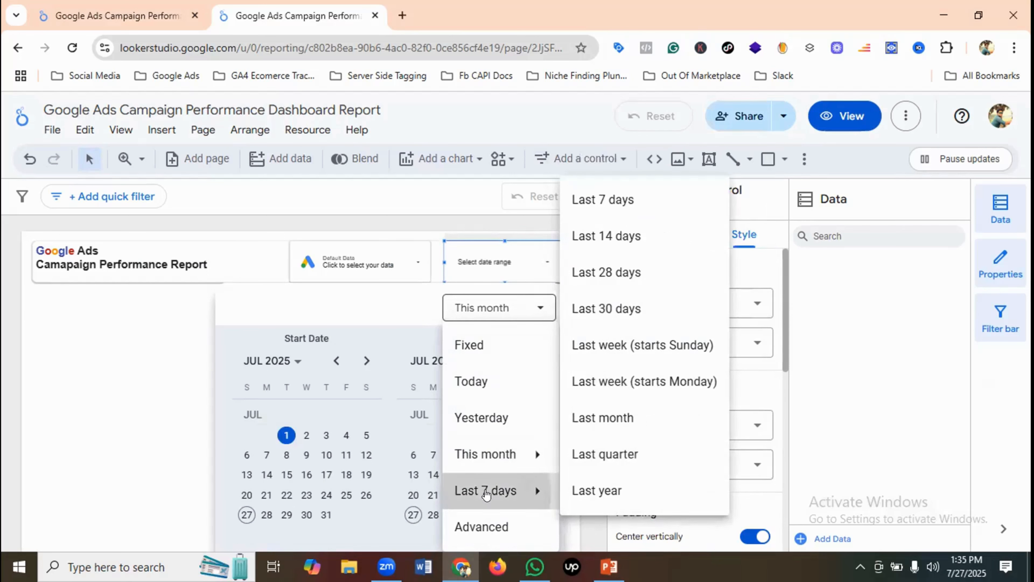
pyautogui.click(486, 492)
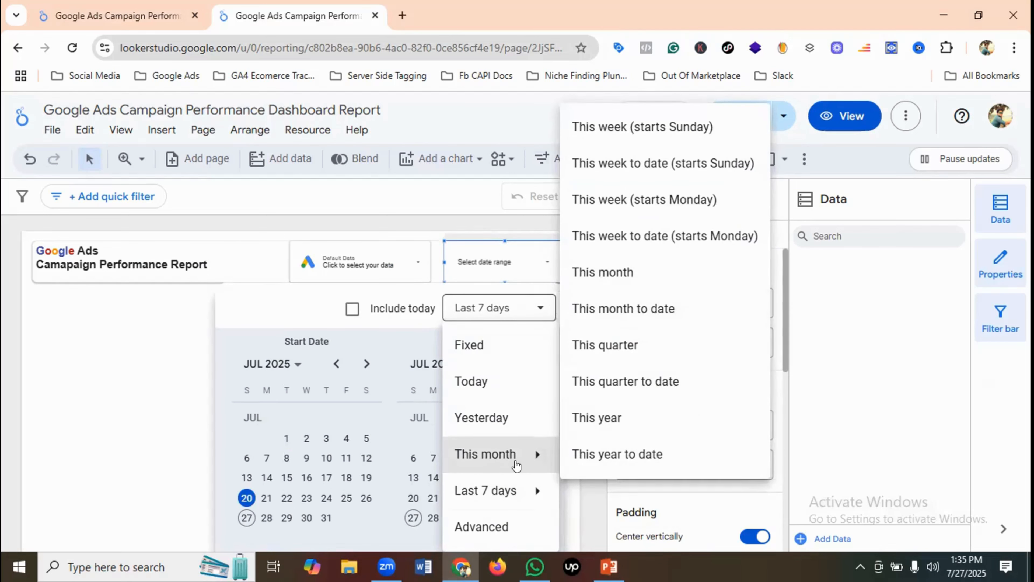
pyautogui.moveTo(501, 491)
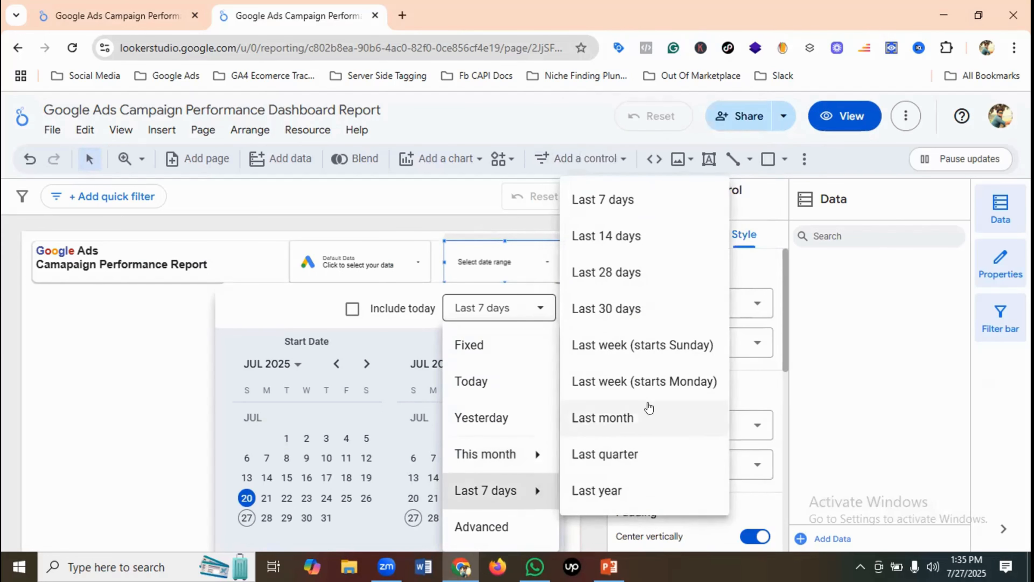
pyautogui.click(616, 271)
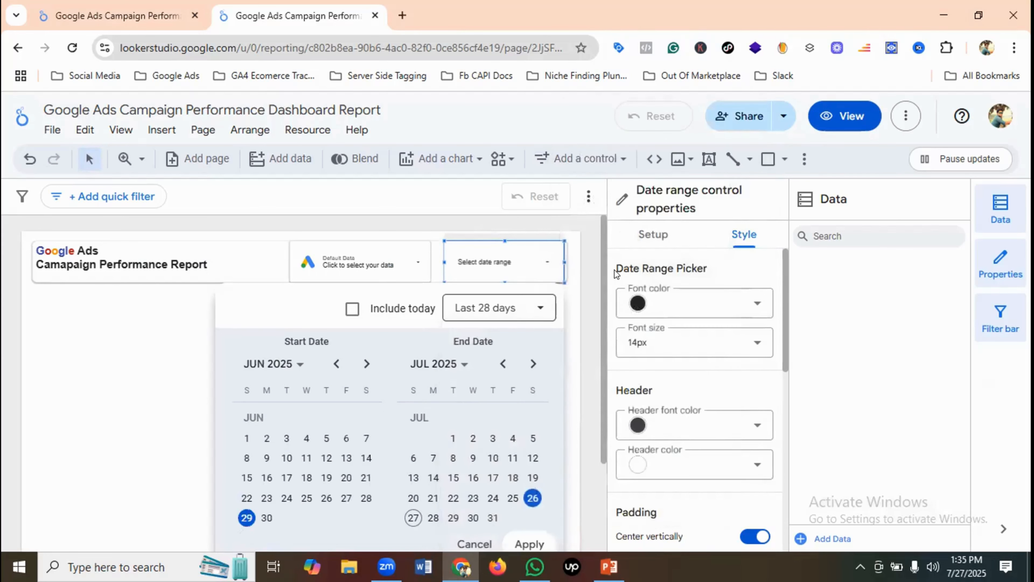
pyautogui.click(103, 390)
pyautogui.scroll(-3, 309, 368)
pyautogui.scroll(3, 308, 369)
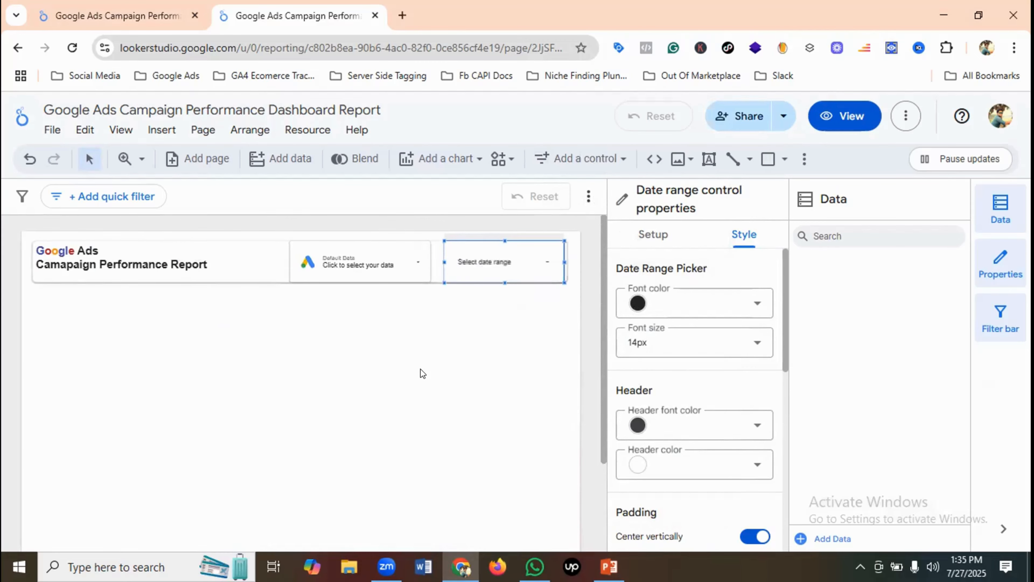
pyautogui.click(413, 345)
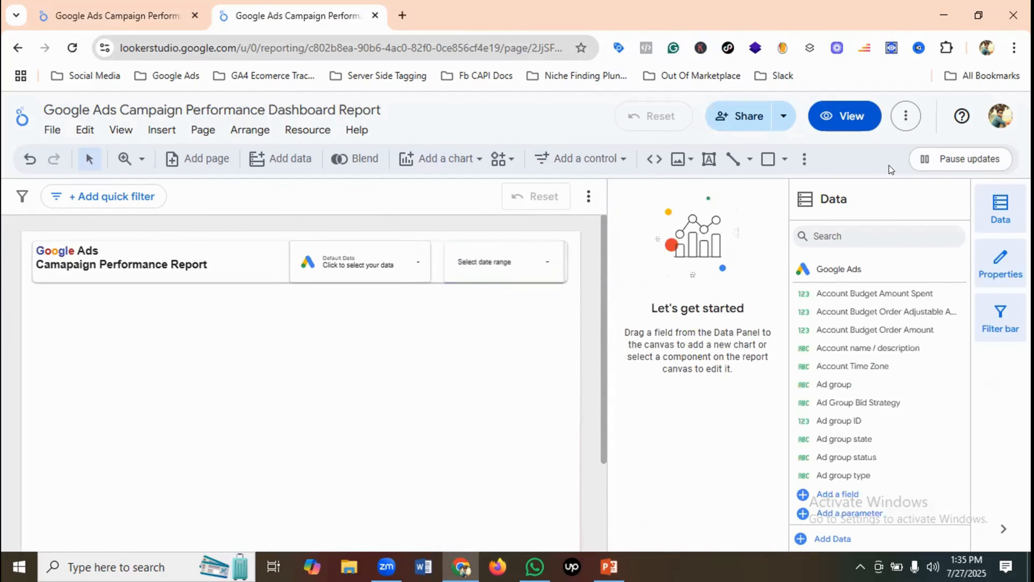
# Step: Preview the report in view mode and compare its header with the reference dashboard's header and KPI section
pyautogui.click(853, 116)
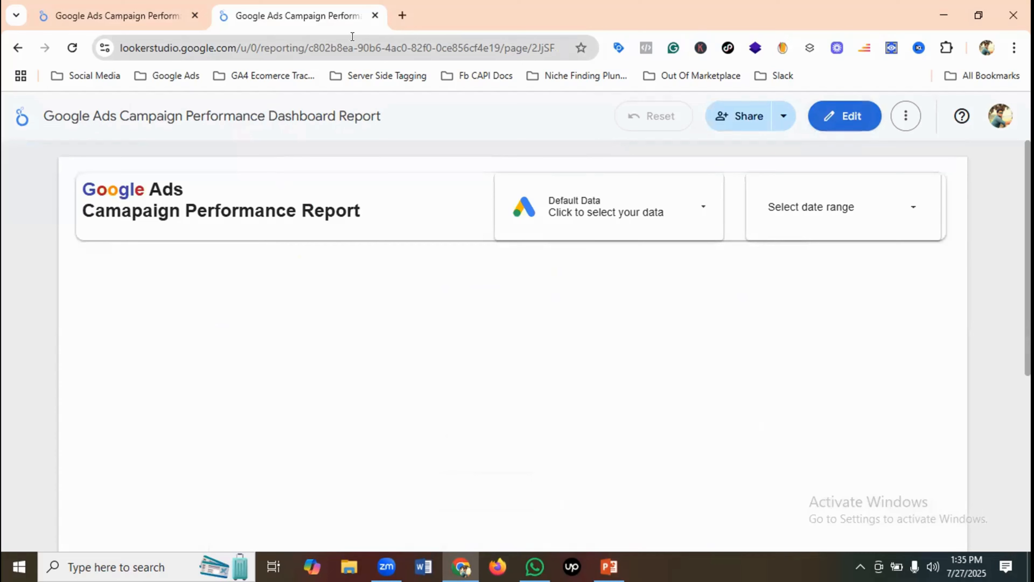
pyautogui.click(141, 8)
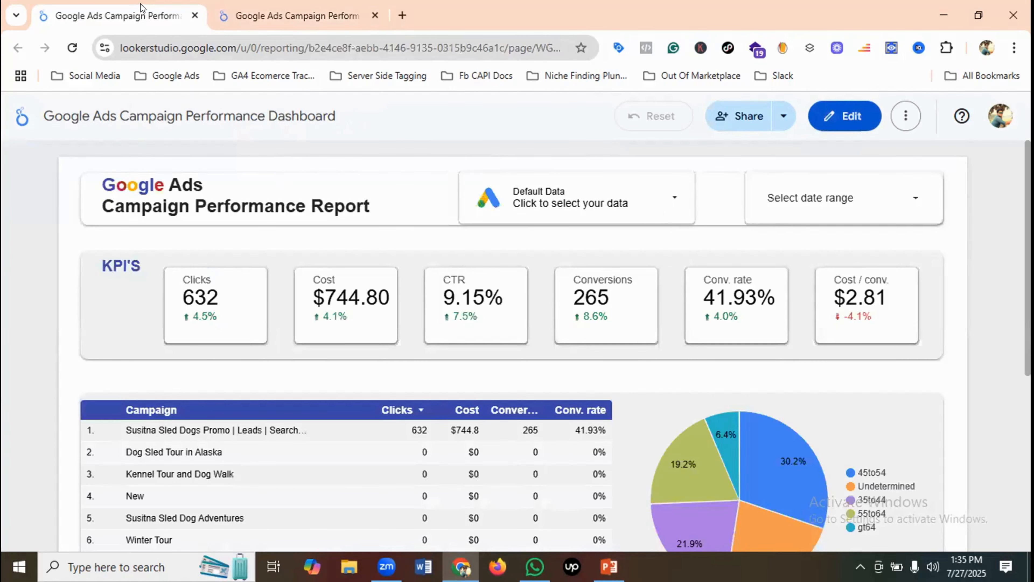
pyautogui.click(307, 4)
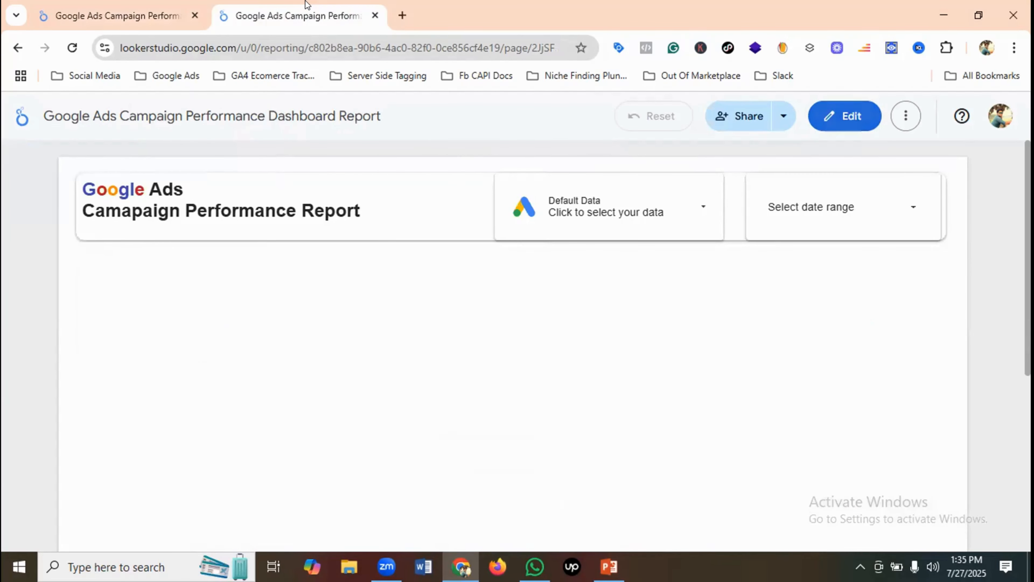
pyautogui.click(147, 5)
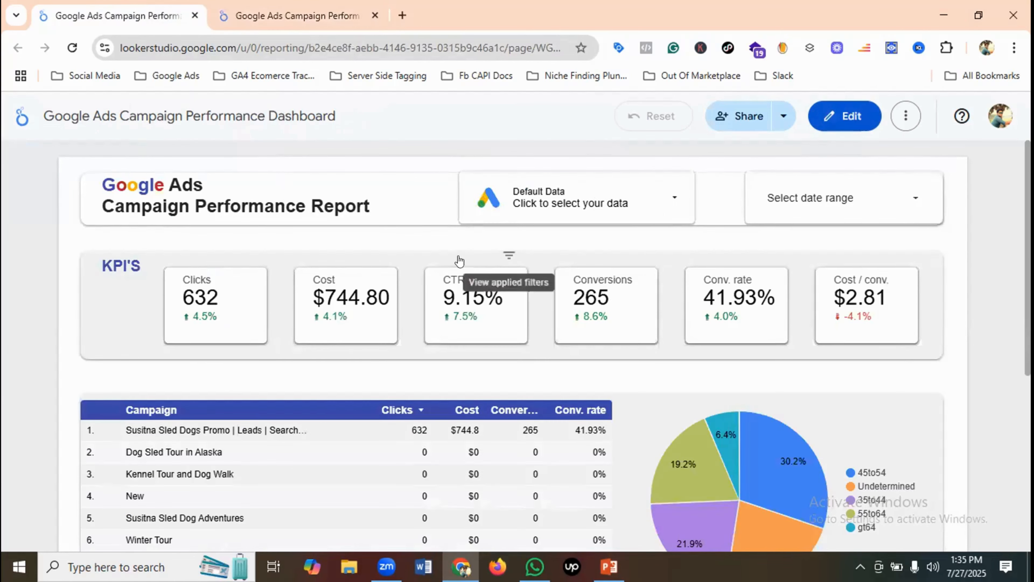
pyautogui.scroll(-2, 307, 259)
pyautogui.scroll(2, 270, 245)
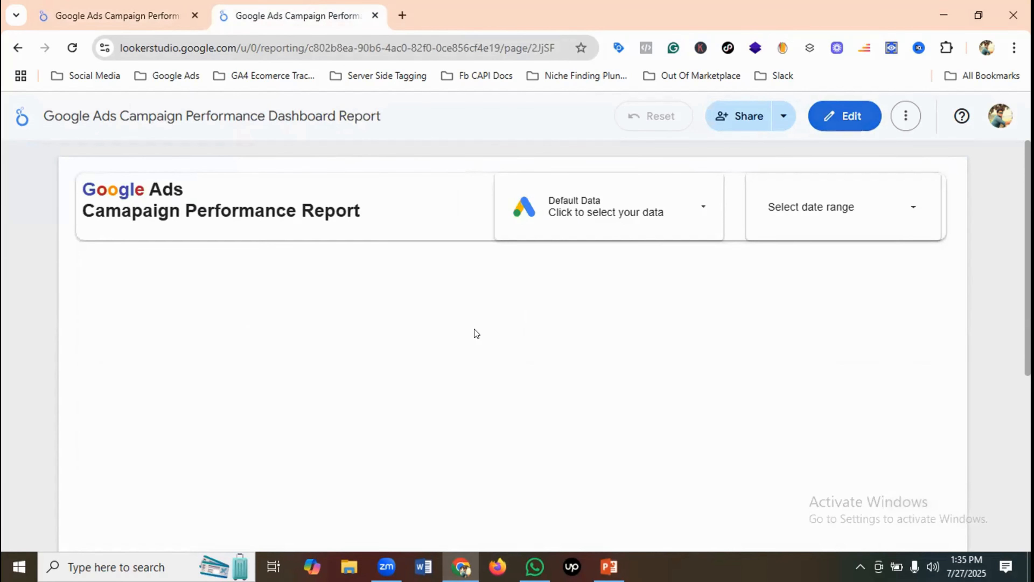
# Step: Draw a rectangle below the header for the KPI section and reduce its height and width slightly to resemble the reference dashboard
pyautogui.click(844, 116)
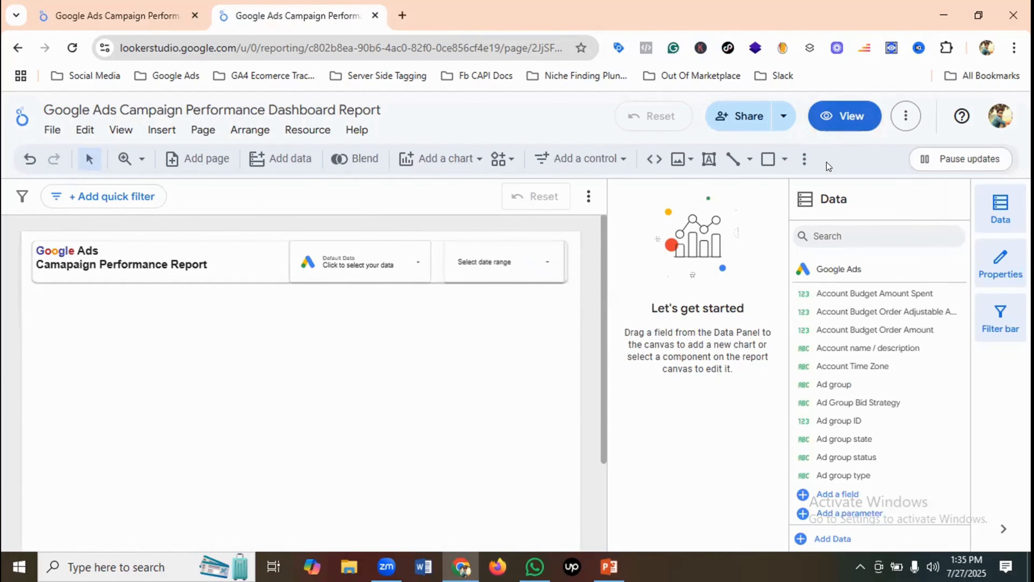
pyautogui.click(769, 159)
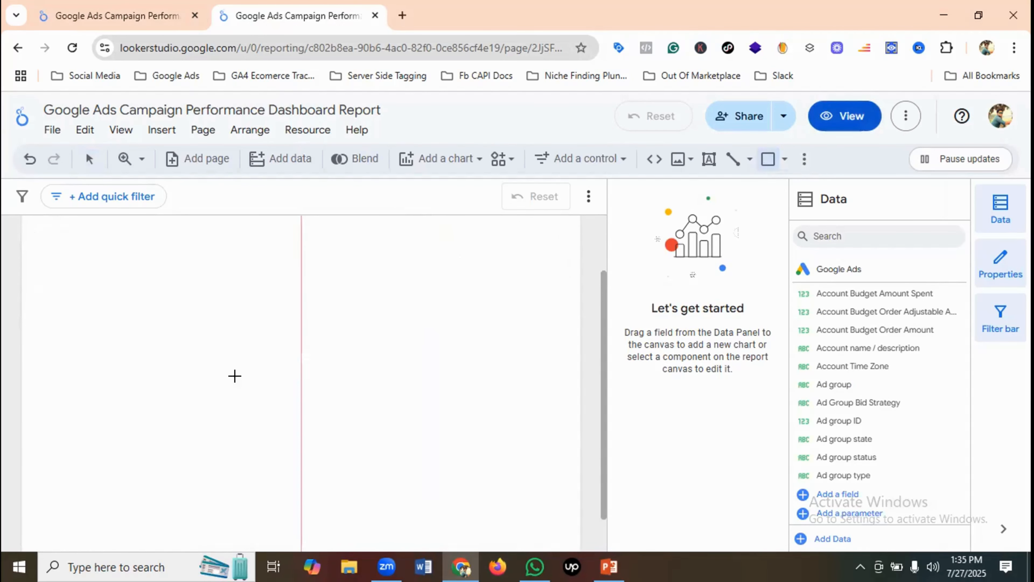
pyautogui.moveTo(35, 301); pyautogui.dragTo(557, 419)
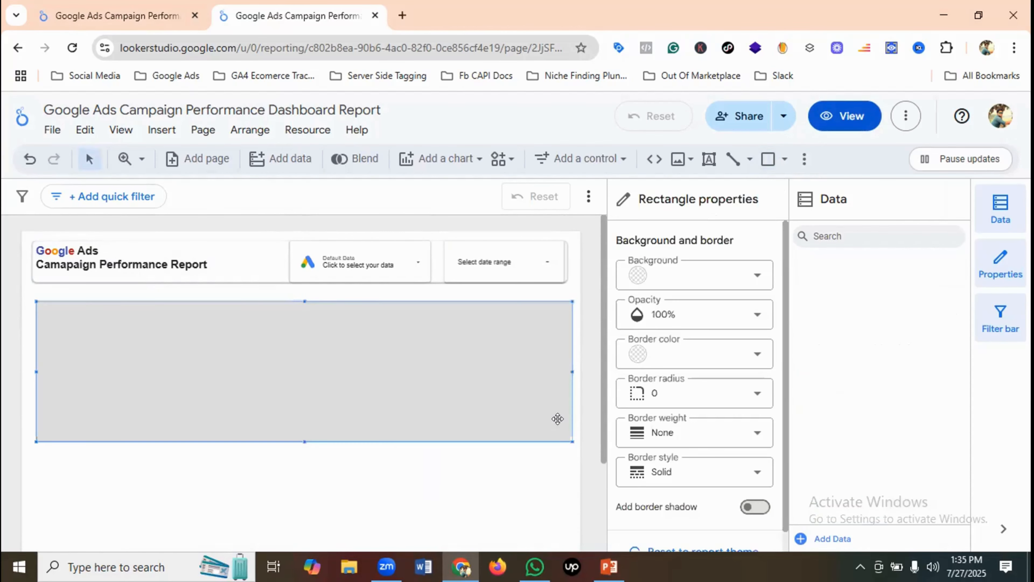
pyautogui.click(127, 5)
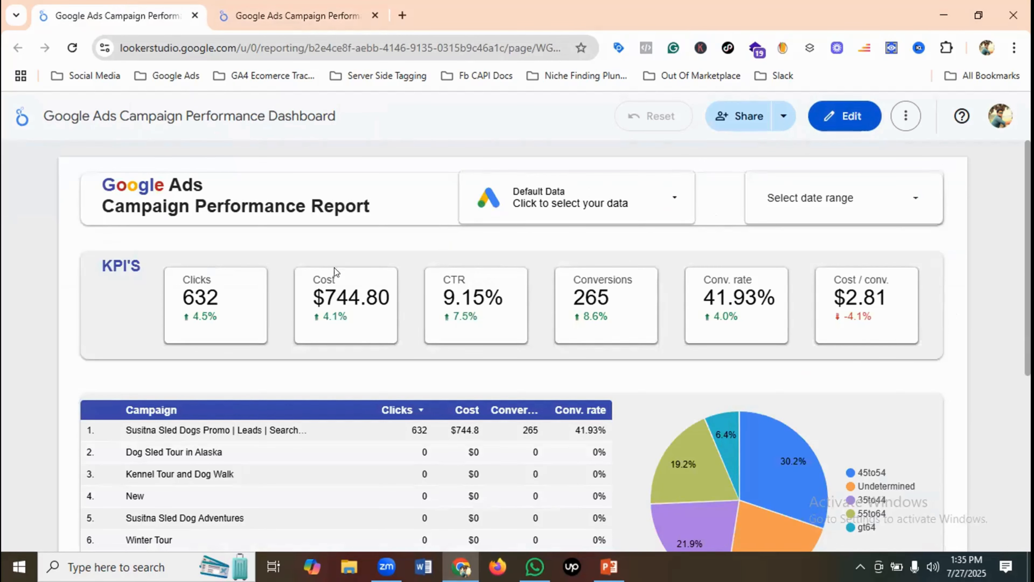
pyautogui.scroll(-7, 367, 343)
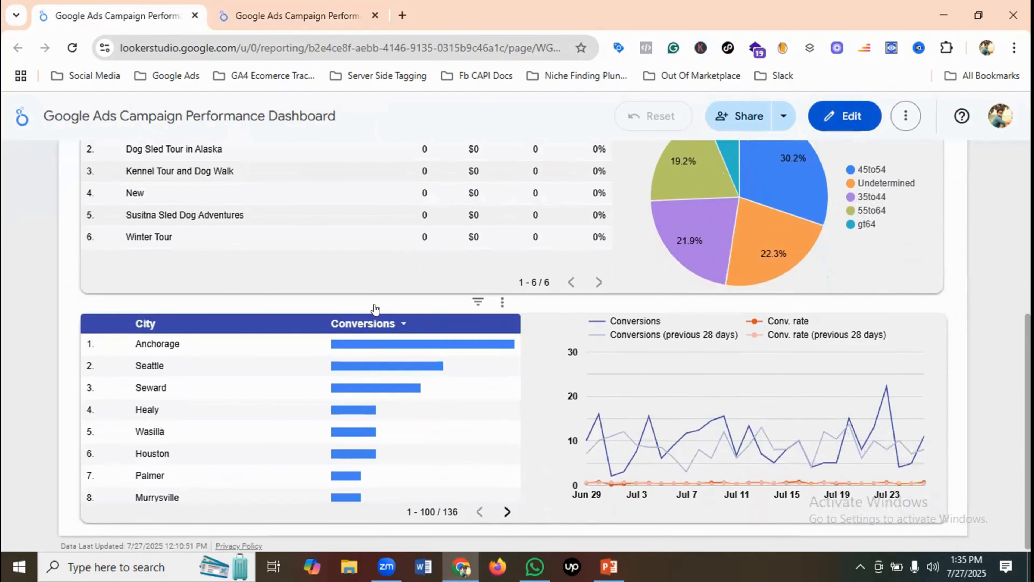
pyautogui.scroll(7, 375, 310)
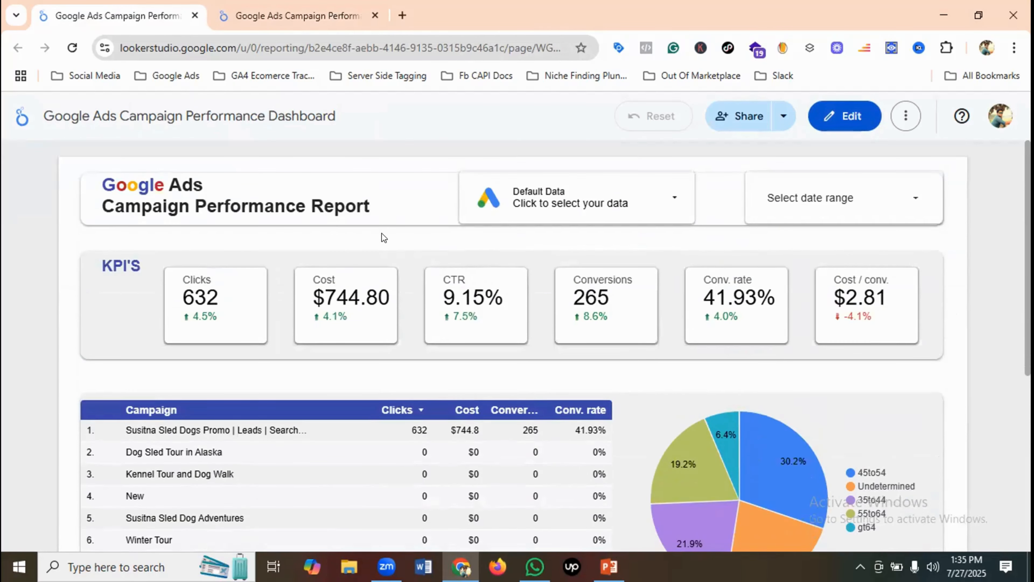
pyautogui.click(291, 15)
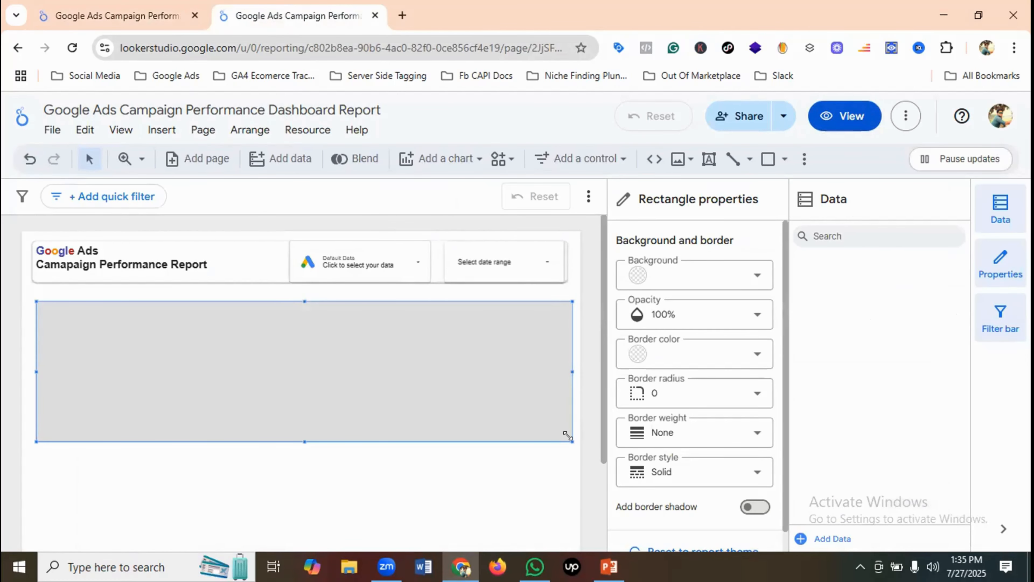
pyautogui.moveTo(567, 435); pyautogui.dragTo(561, 413)
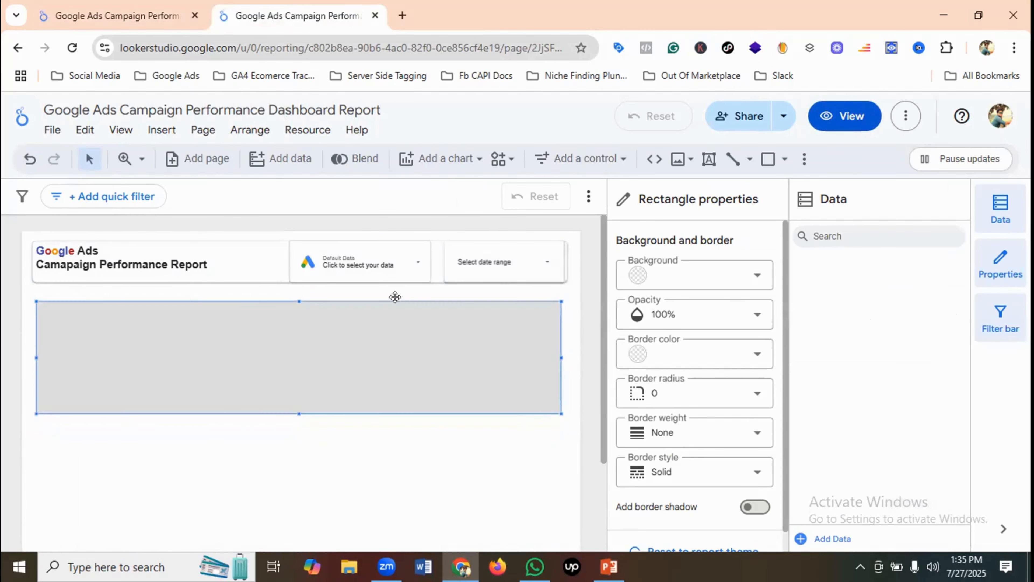
# Step: Style the KPI rectangle like the reference with a light grey background, a border radius of 10 and a border shadow
pyautogui.click(129, 5)
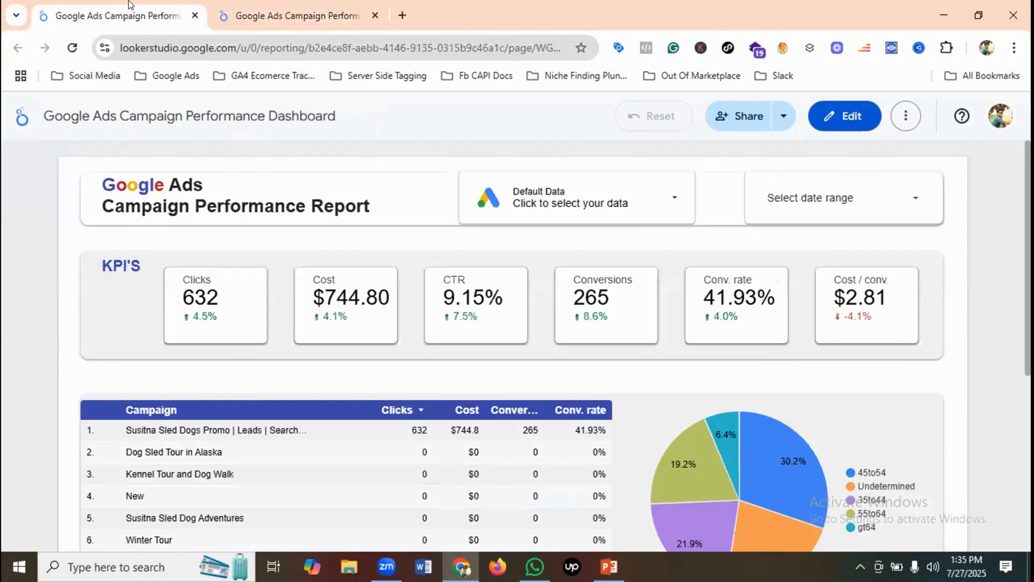
pyautogui.click(264, 8)
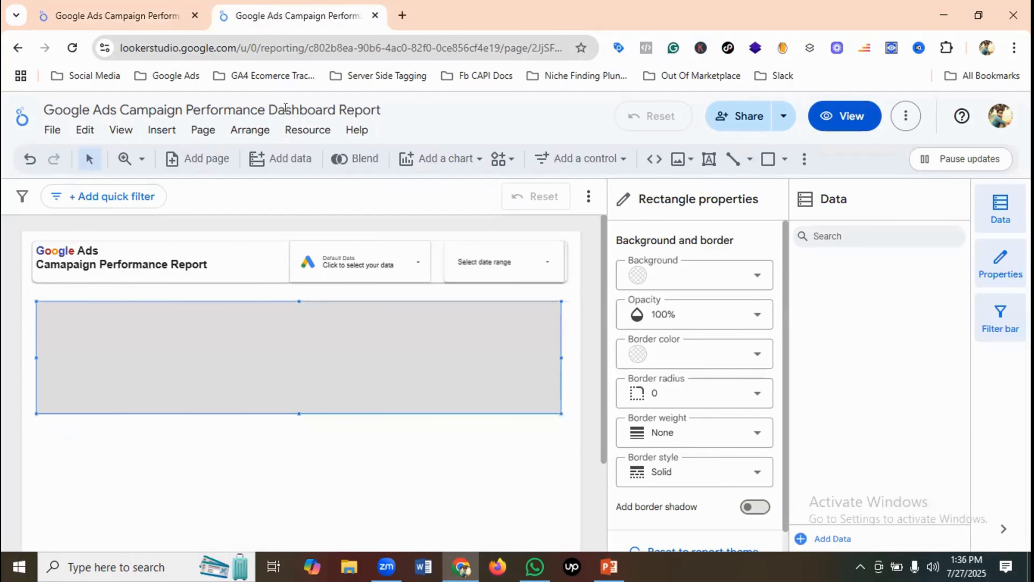
pyautogui.click(658, 273)
pyautogui.click(820, 286)
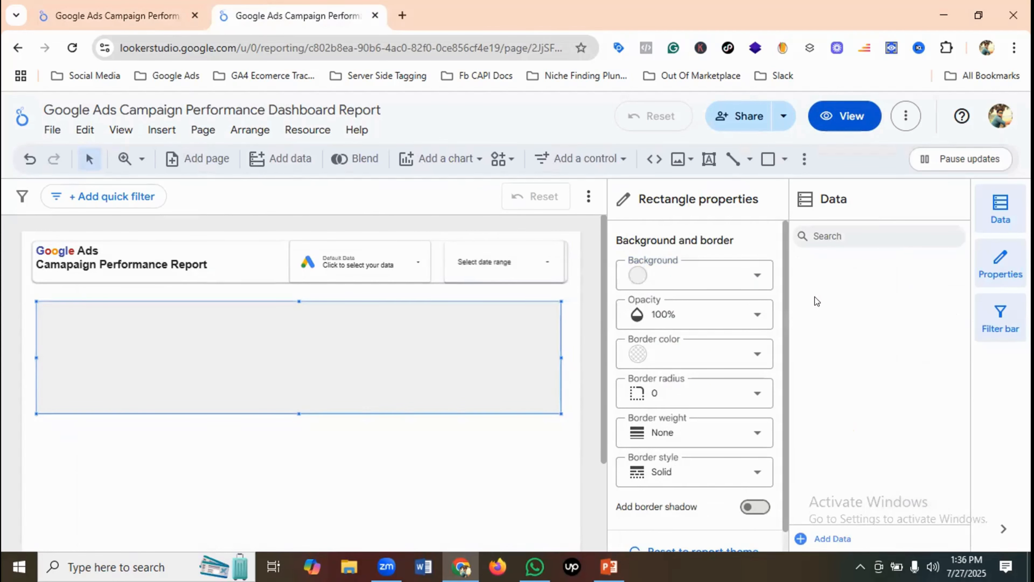
pyautogui.click(700, 394)
pyautogui.scroll(-3, 686, 308)
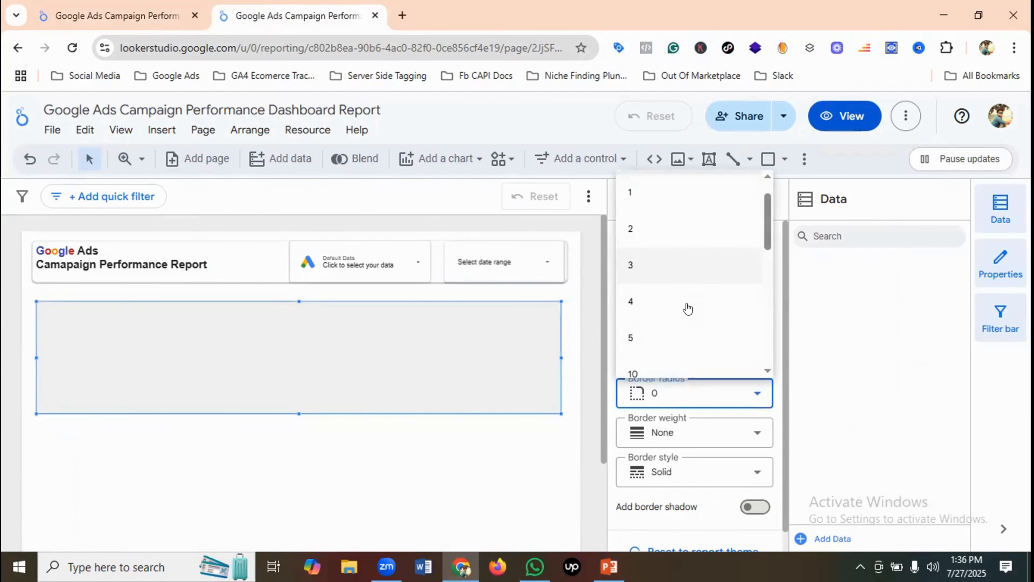
pyautogui.click(642, 335)
pyautogui.click(750, 506)
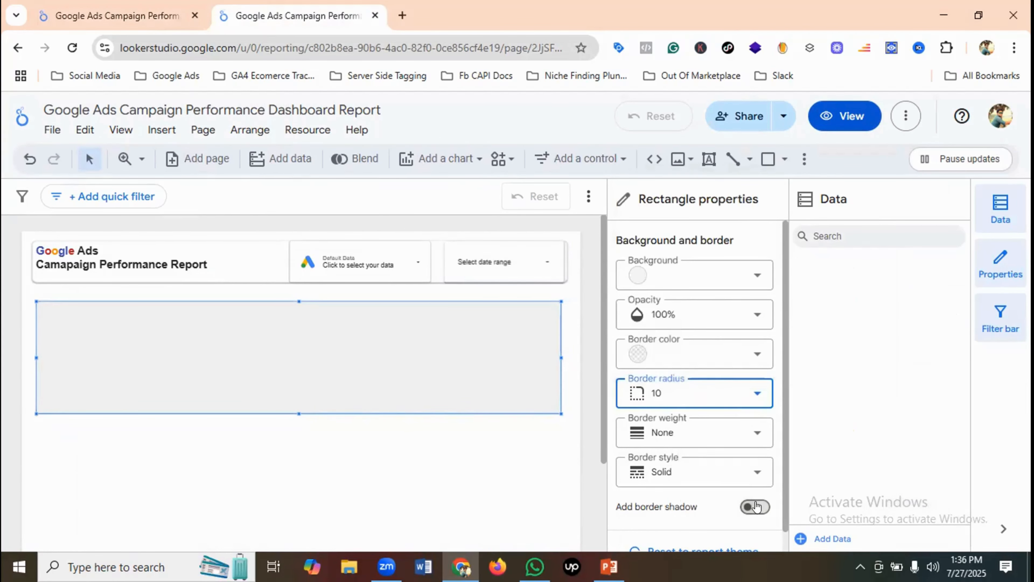
pyautogui.click(251, 428)
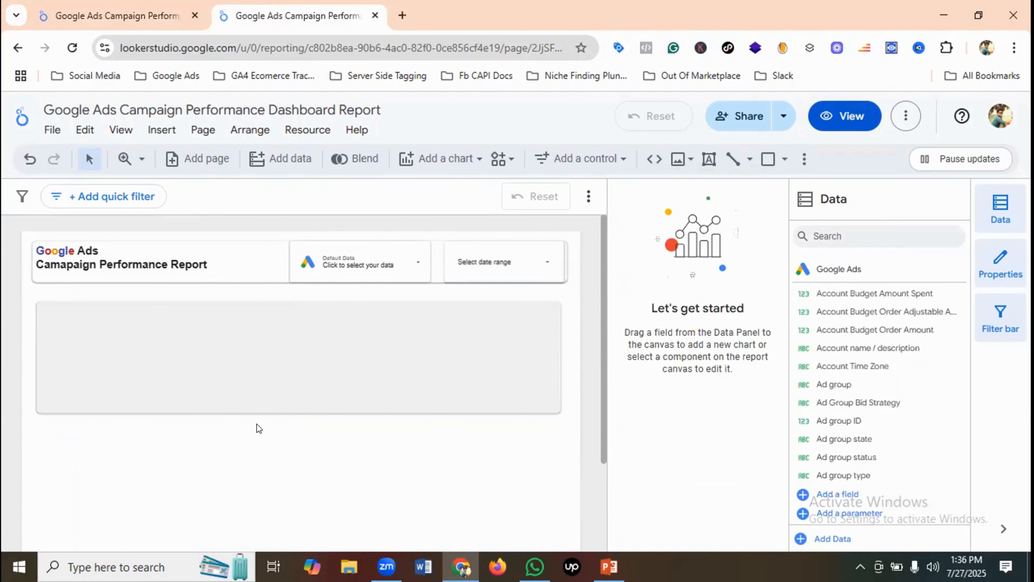
# Step: Check the reference's section label and add a text box reading "KPI'S" in the upper-left area of the KPI rectangle
pyautogui.click(156, 8)
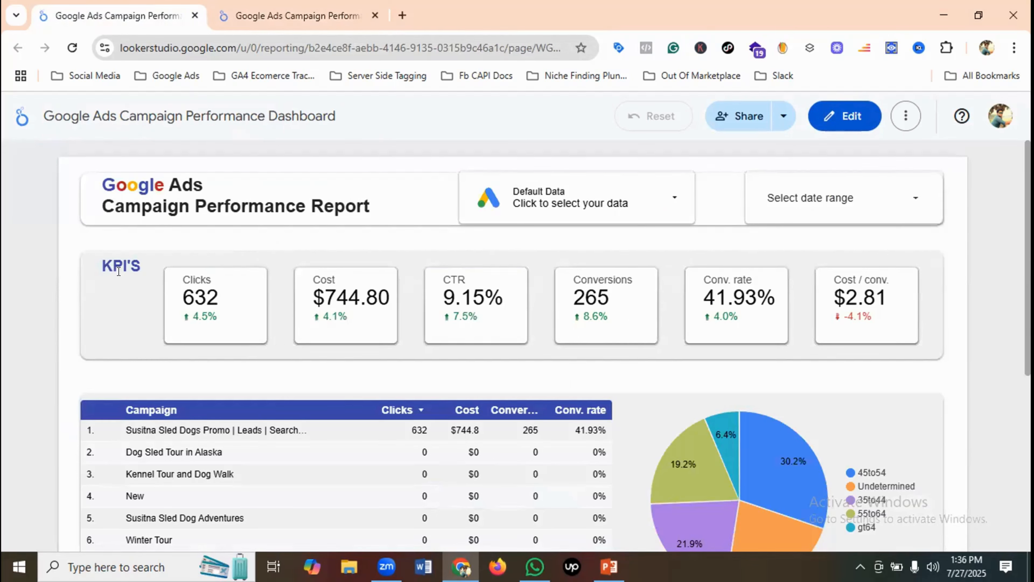
pyautogui.click(272, 9)
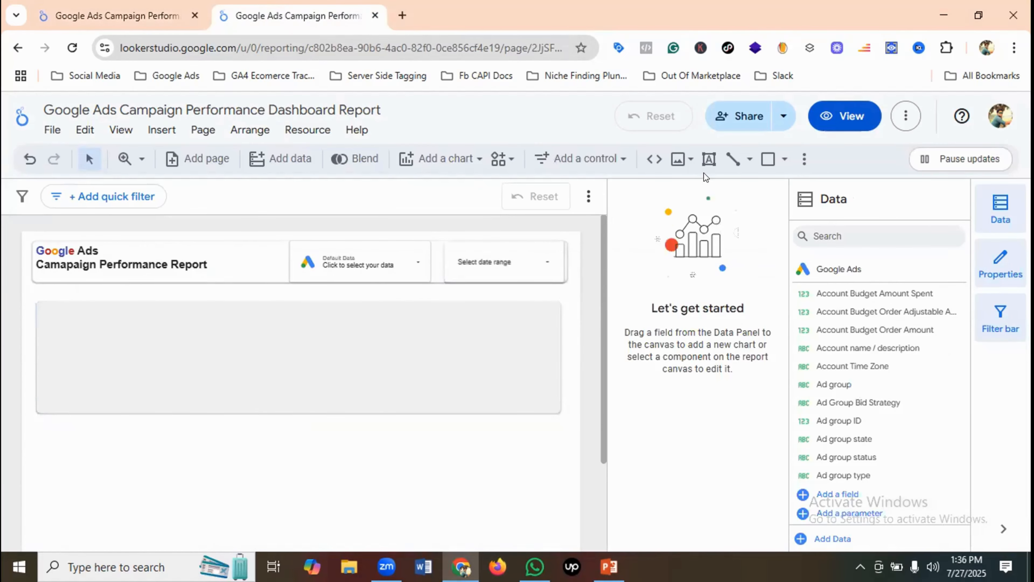
pyautogui.click(709, 159)
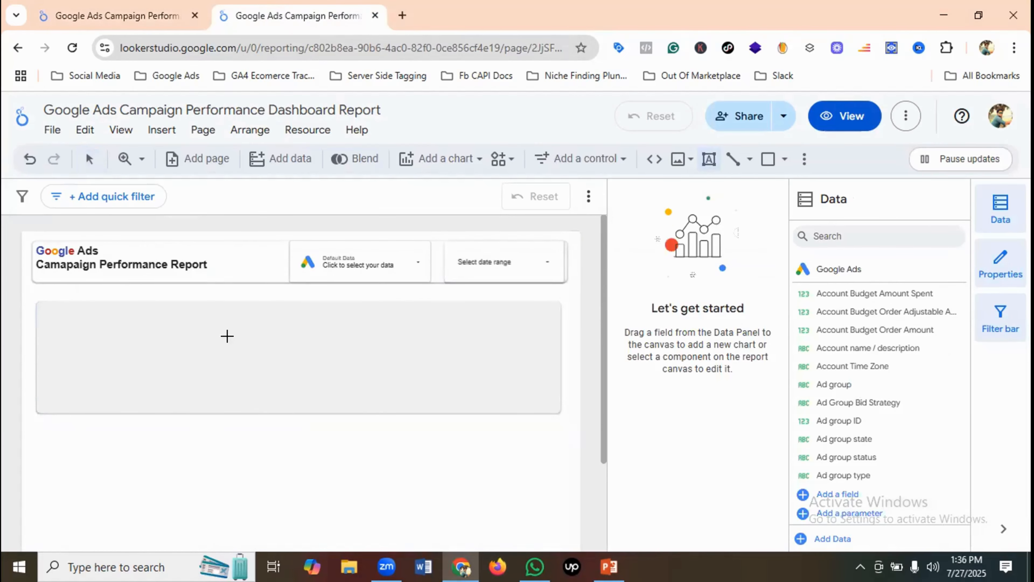
pyautogui.click(39, 305)
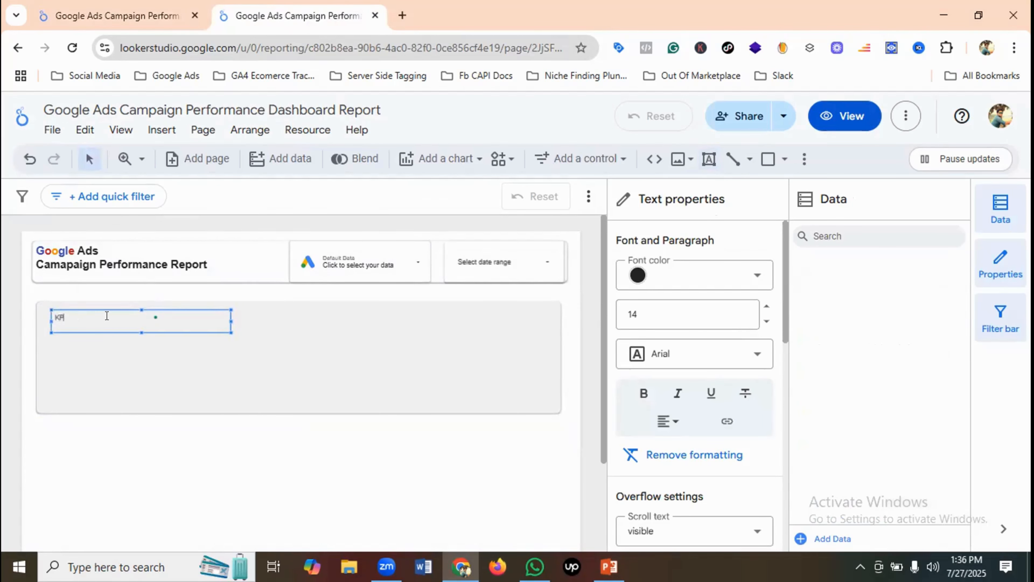
pyautogui.write("KPI'S")
# Step: Undo the accidental shift of the KPI rectangle and shrink the "KPI'S" text box to fit closely around its text
pyautogui.moveTo(227, 313)
pyautogui.mouseDown()
pyautogui.moveTo(189, 310)
pyautogui.moveTo(214, 311)
pyautogui.mouseUp()
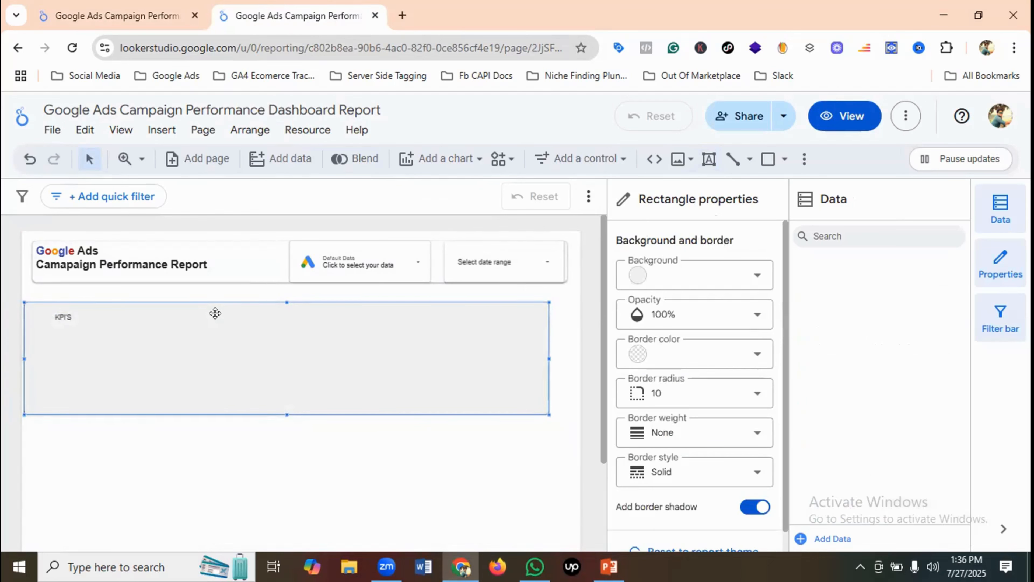
pyautogui.hotkey('ctrl', 'z')
pyautogui.click(84, 313)
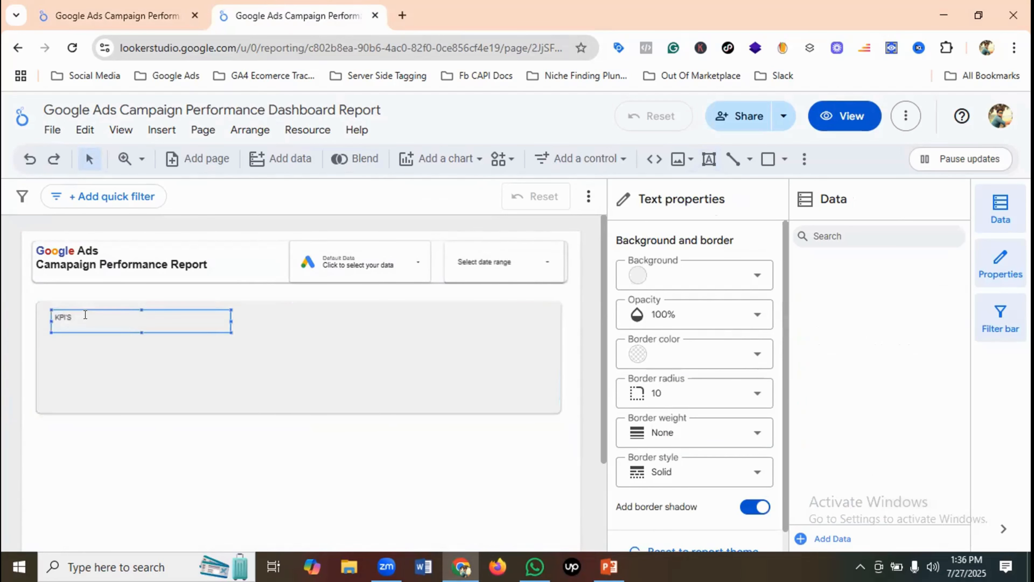
pyautogui.moveTo(228, 319); pyautogui.dragTo(85, 312)
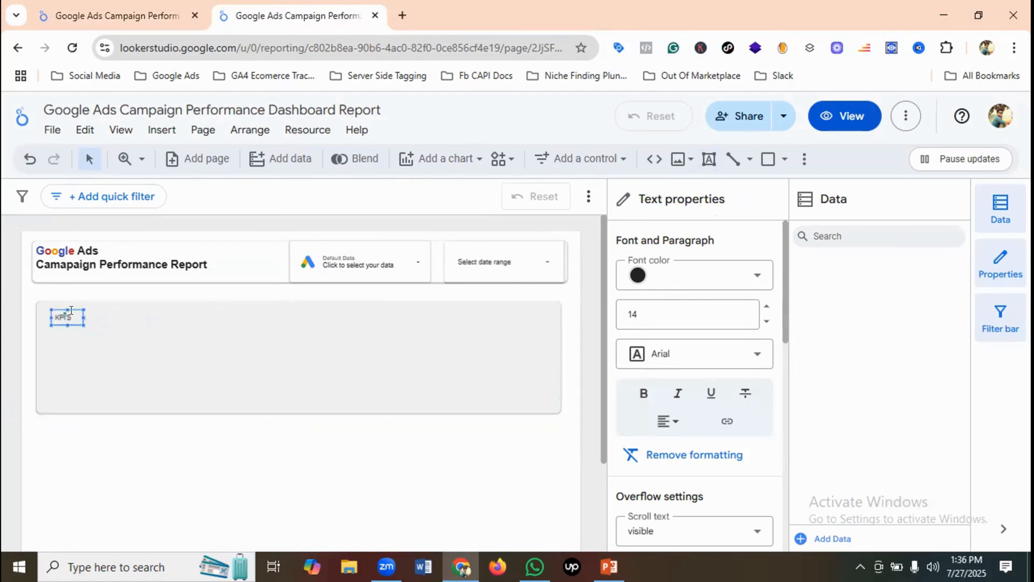
# Step: Move the KPI rectangle slightly left so its left edge aligns with the header's left edge
pyautogui.click(134, 321)
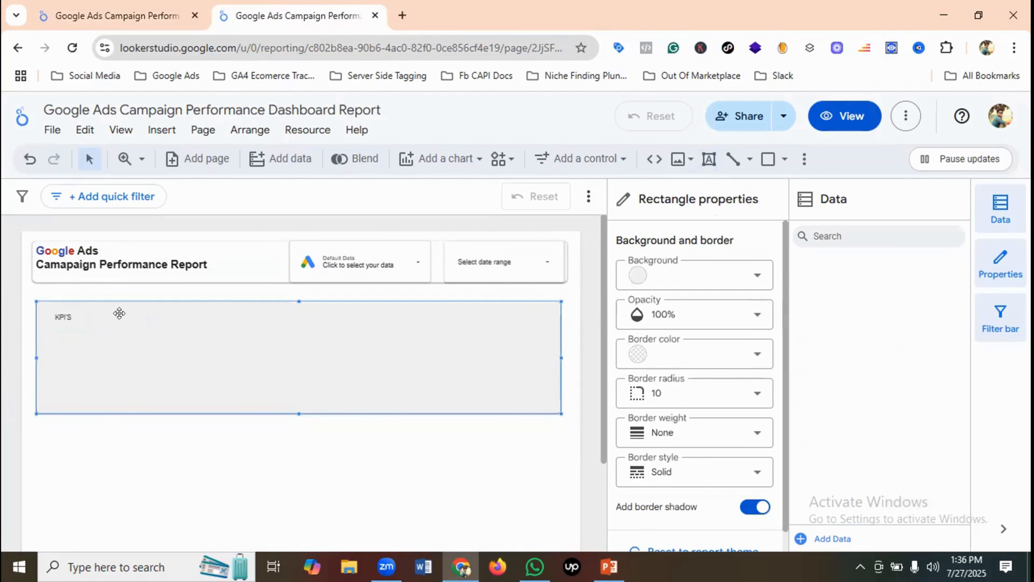
pyautogui.moveTo(159, 335); pyautogui.dragTo(156, 338)
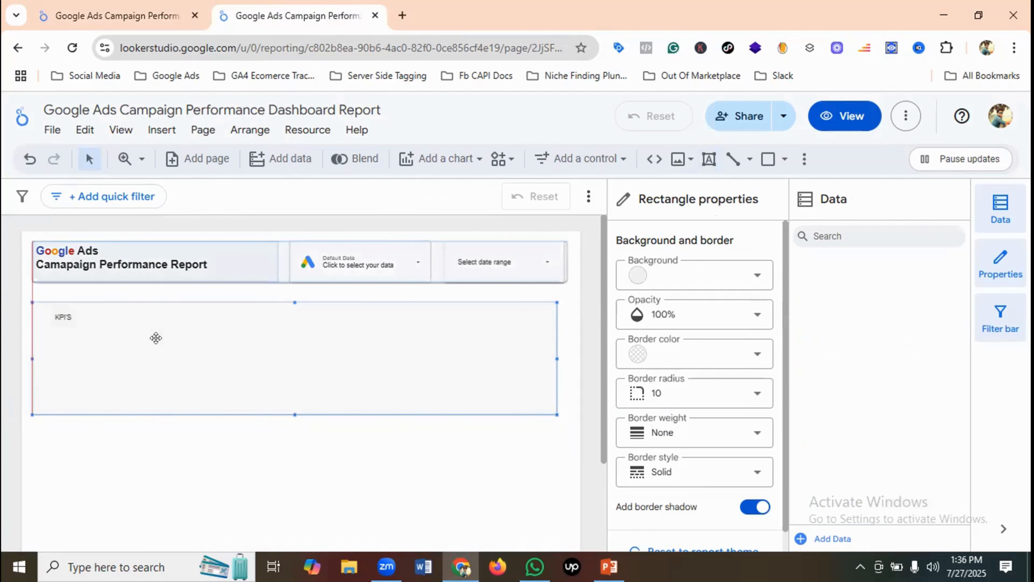
pyautogui.click(183, 474)
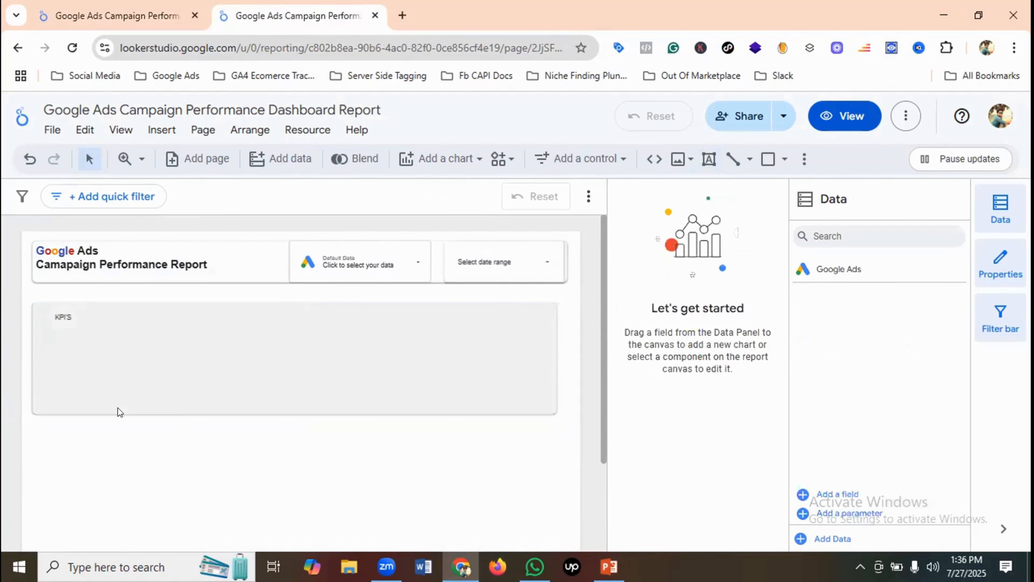
# Step: Format the "KPI'S" text as size 20, bold and dark blue, and compare it with the reference dashboard
pyautogui.click(65, 314)
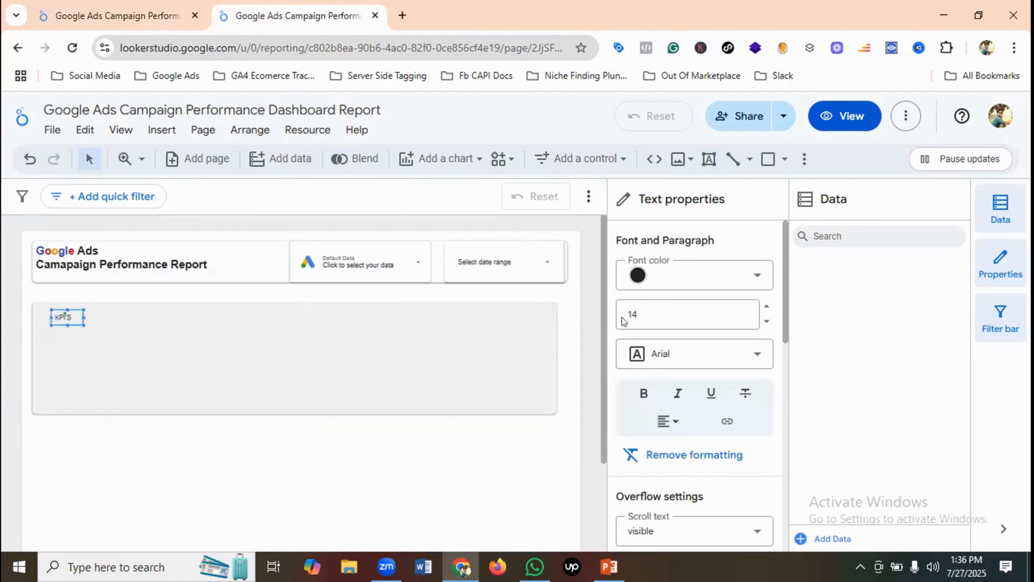
pyautogui.click(676, 306)
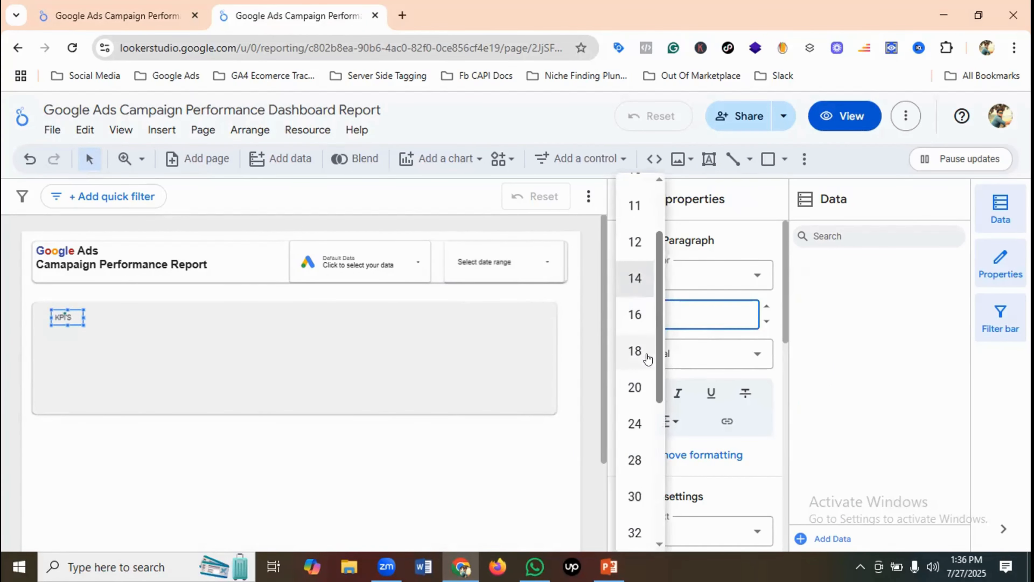
pyautogui.click(636, 389)
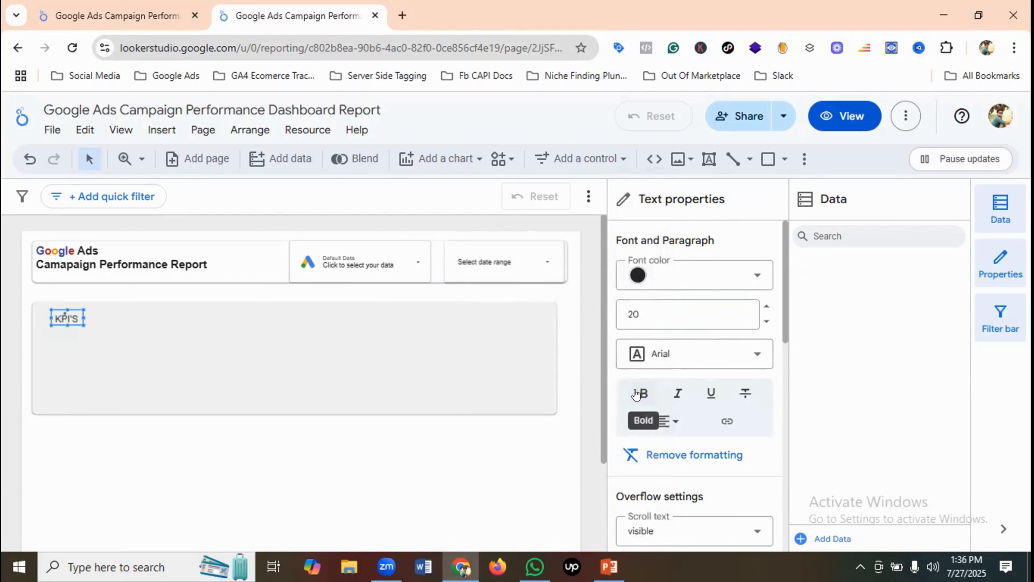
pyautogui.click(641, 394)
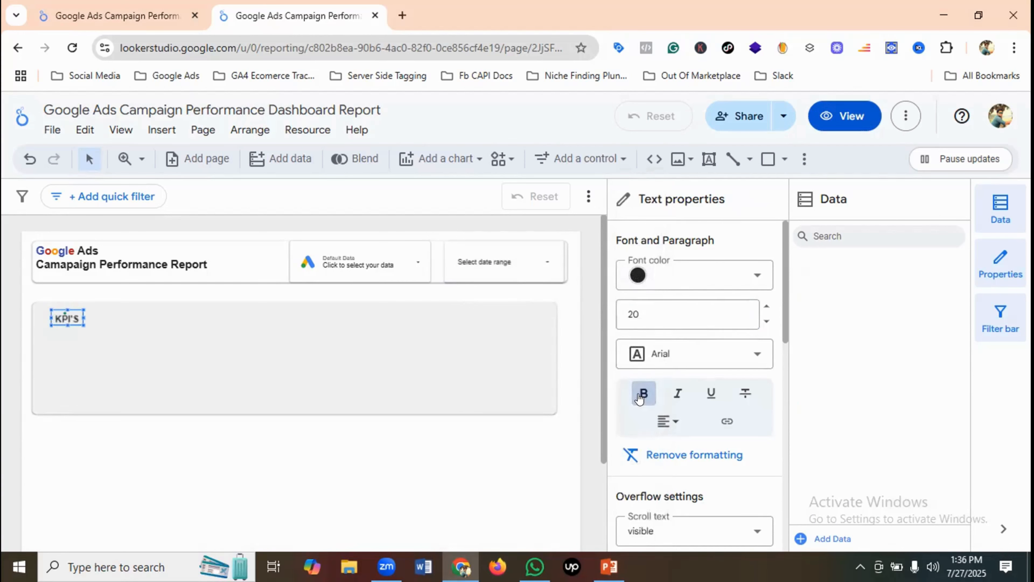
pyautogui.click(692, 273)
pyautogui.click(806, 307)
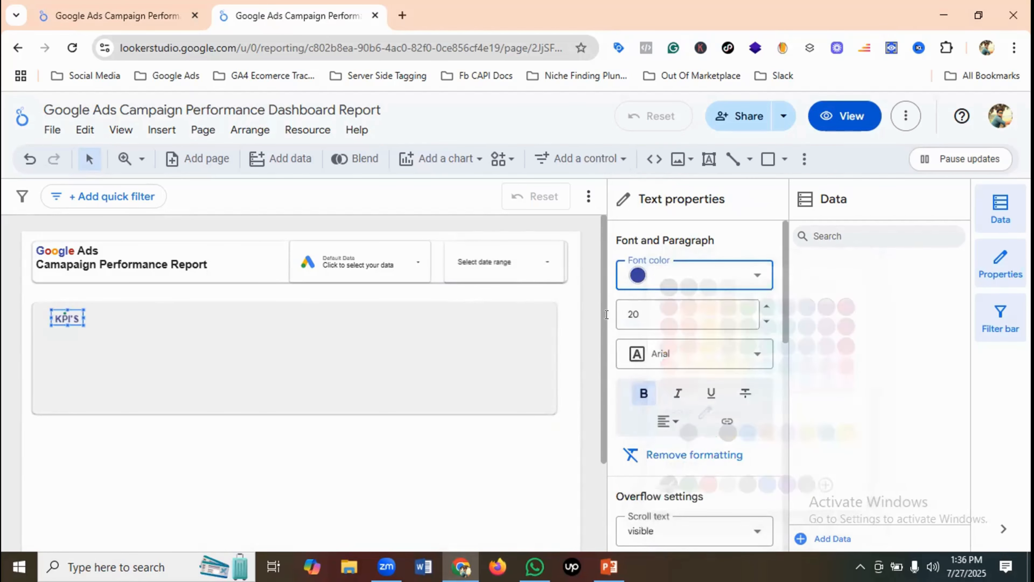
pyautogui.click(204, 328)
pyautogui.click(117, 6)
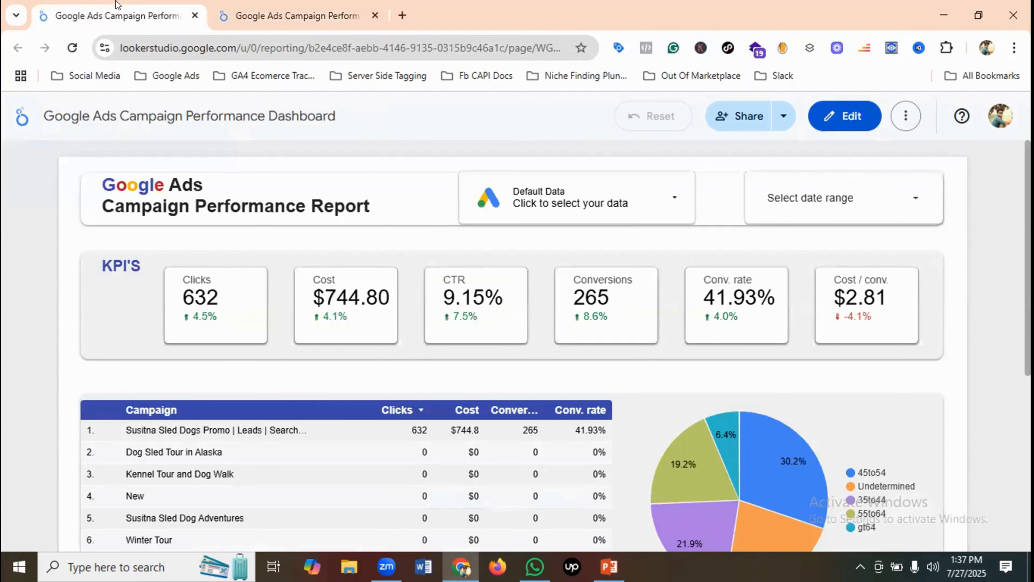
# Step: Move the "KPI'S" text box closer to the upper-left corner of the KPI rectangle
pyautogui.click(331, 9)
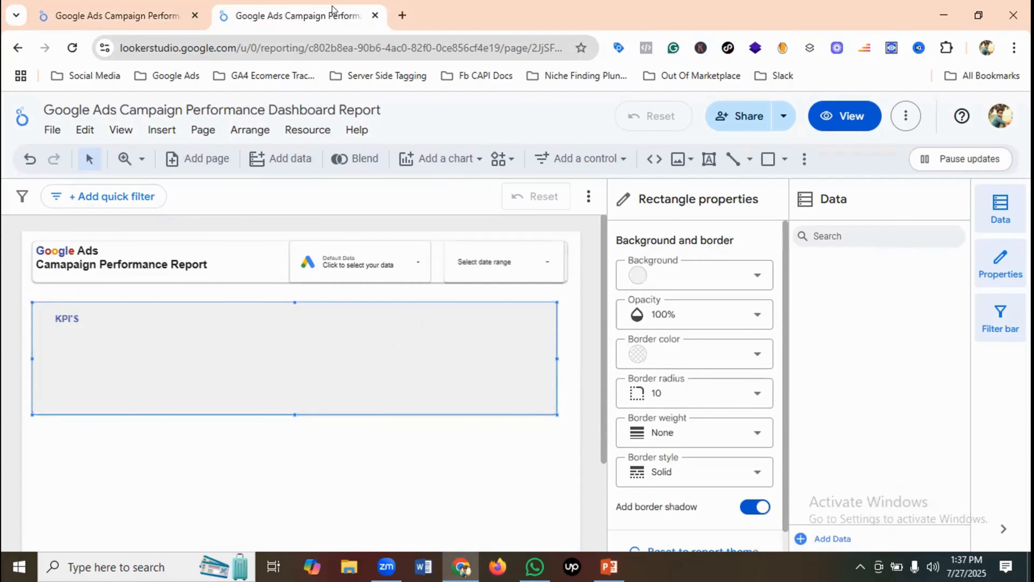
pyautogui.click(60, 313)
pyautogui.moveTo(60, 313); pyautogui.dragTo(57, 312)
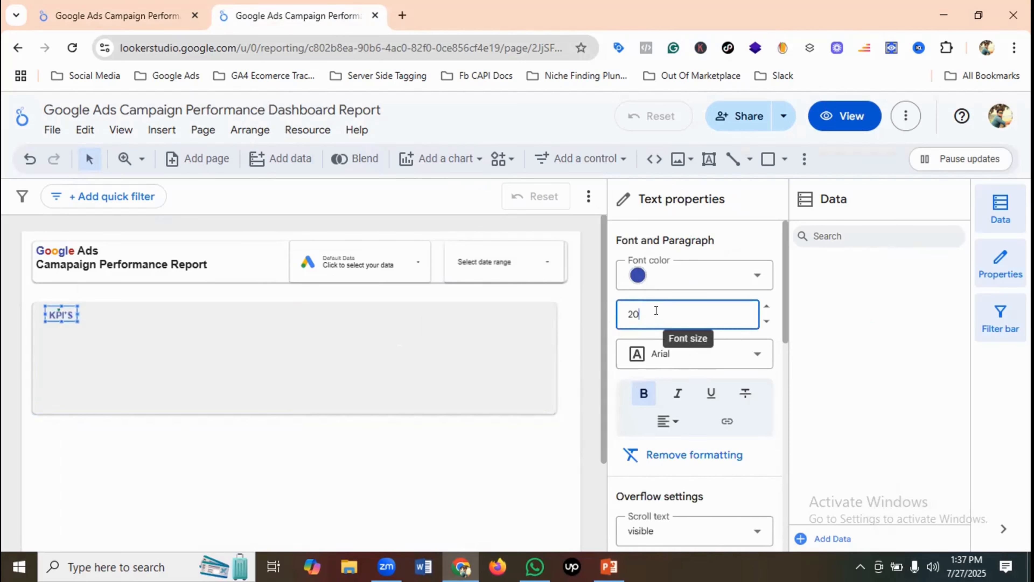
# Step: Set the "KPI'S" font size to 24 and enlarge its text box so the label fits on one line
pyautogui.click(659, 312)
pyautogui.scroll(-2, 643, 412)
pyautogui.click(635, 422)
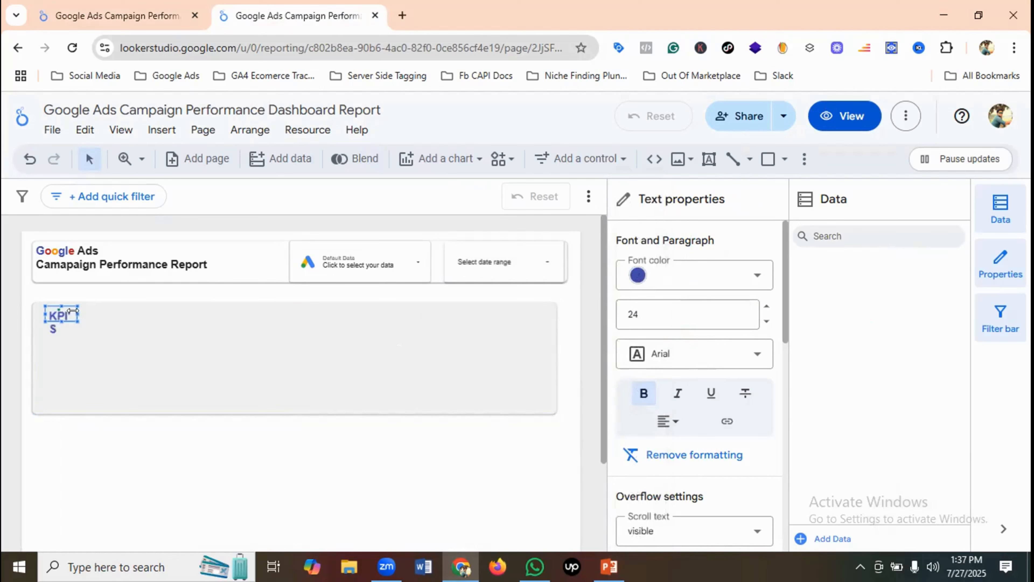
pyautogui.moveTo(73, 318); pyautogui.dragTo(88, 317)
pyautogui.click(92, 314)
pyautogui.click(62, 320)
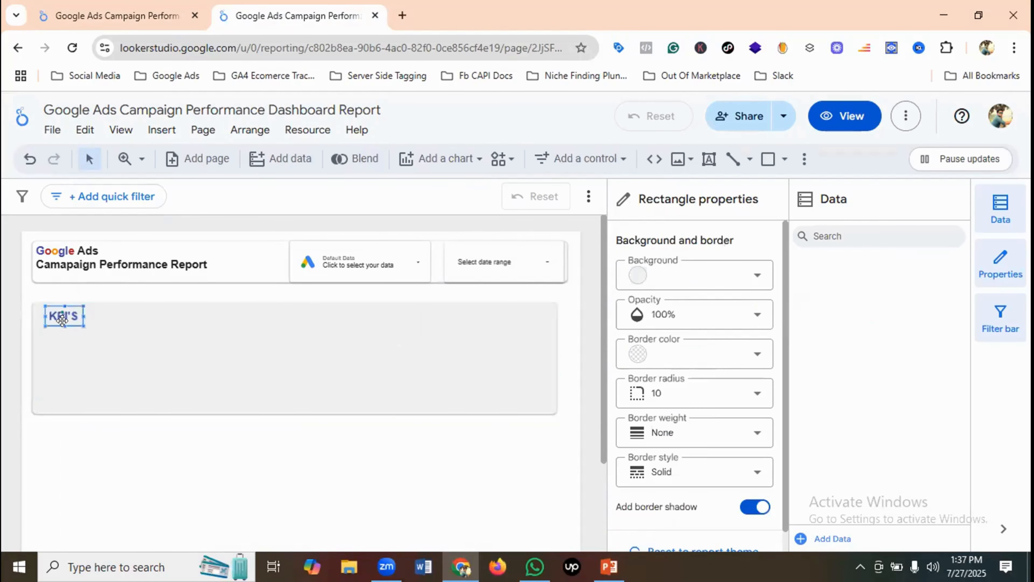
# Step: Compare the previewed label with the reference dashboard and shift the "KPI'S" text box slightly upward
pyautogui.click(98, 320)
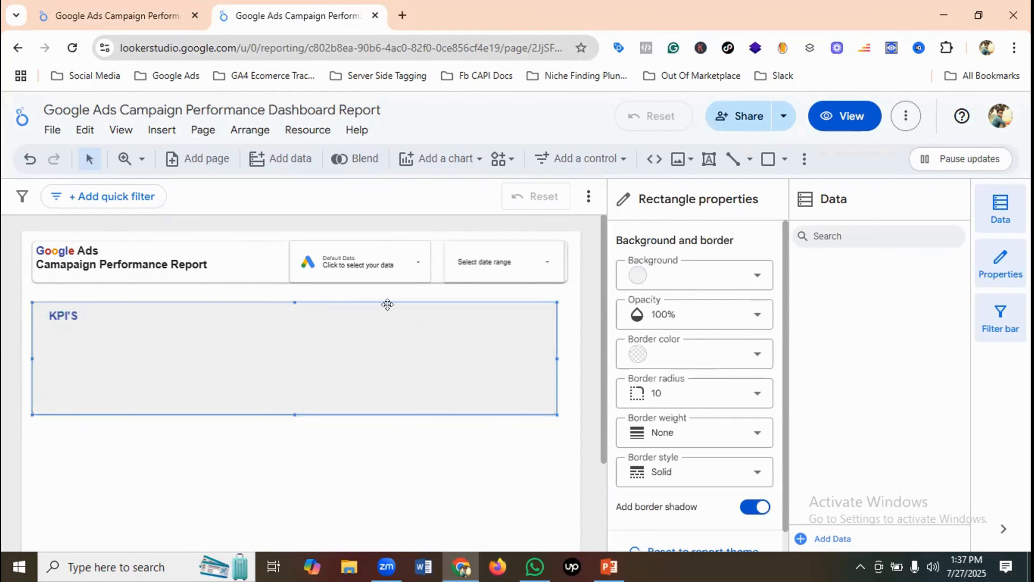
pyautogui.click(852, 115)
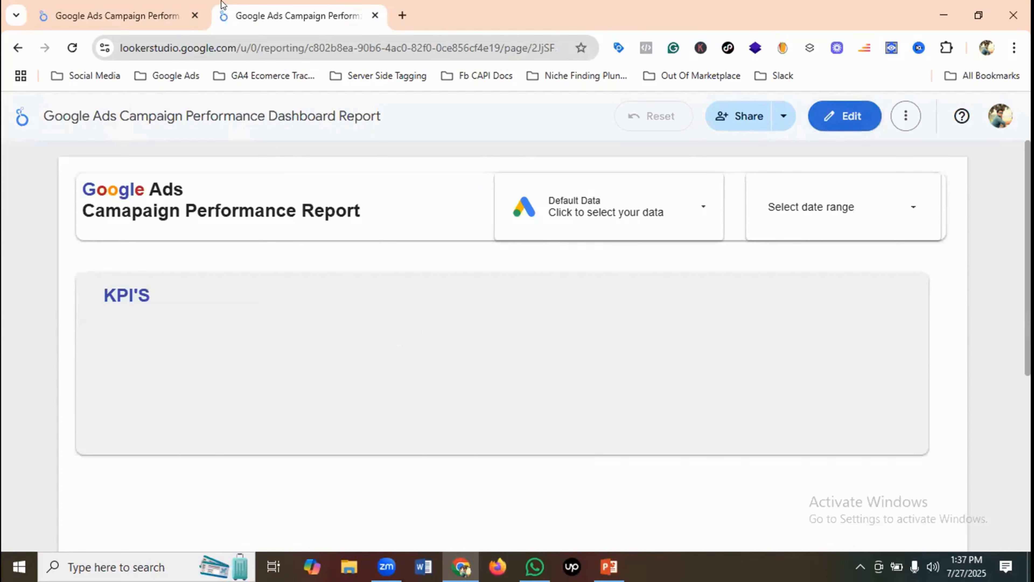
pyautogui.click(140, 10)
pyautogui.click(273, 10)
pyautogui.click(843, 122)
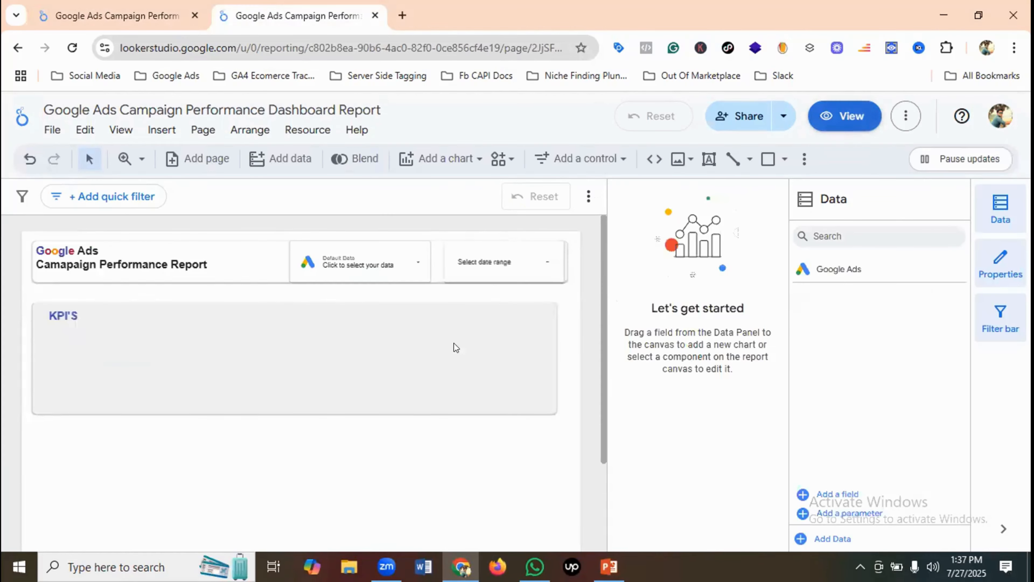
pyautogui.click(59, 314)
pyautogui.click(58, 315)
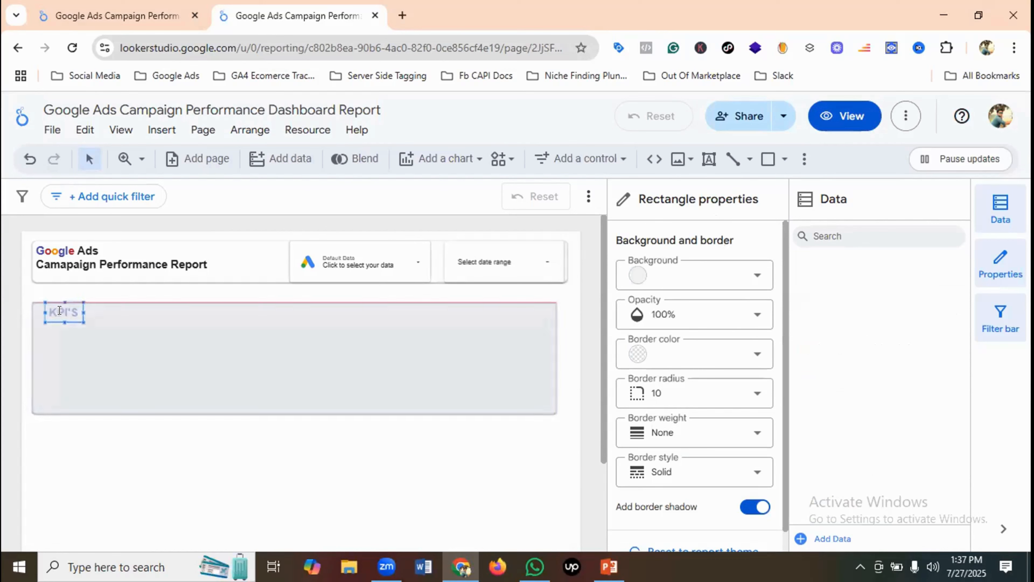
pyautogui.click(122, 310)
# Step: Check the reference's KPI cards and draw a small square inside the KPI rectangle, just below the "KPI'S" label
pyautogui.click(129, 12)
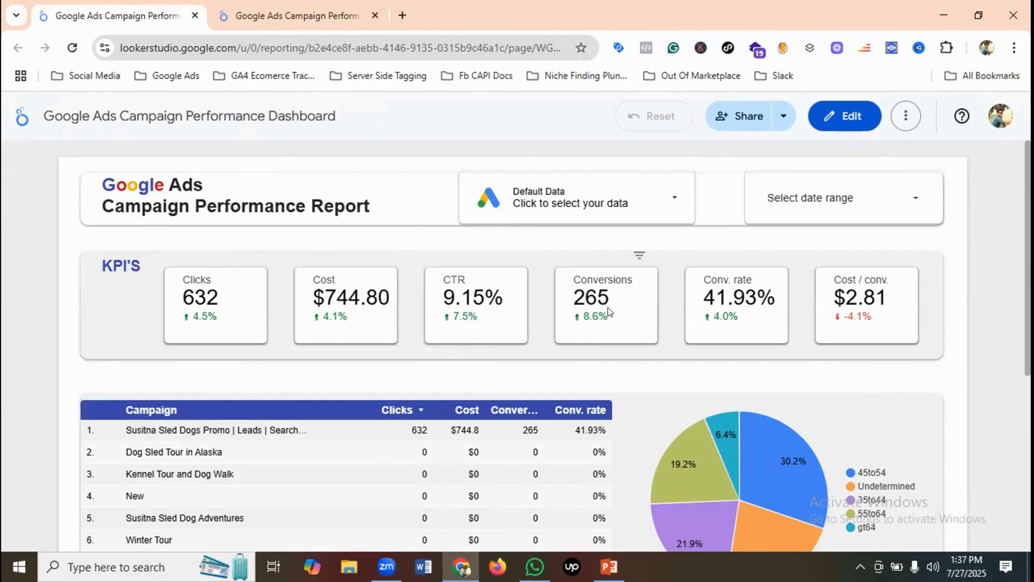
pyautogui.click(280, 5)
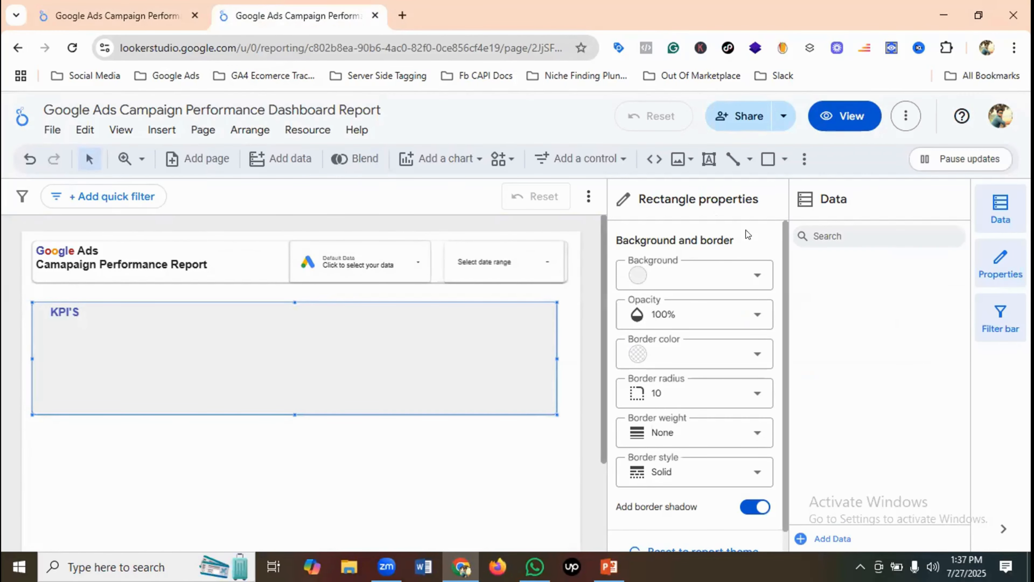
pyautogui.click(769, 159)
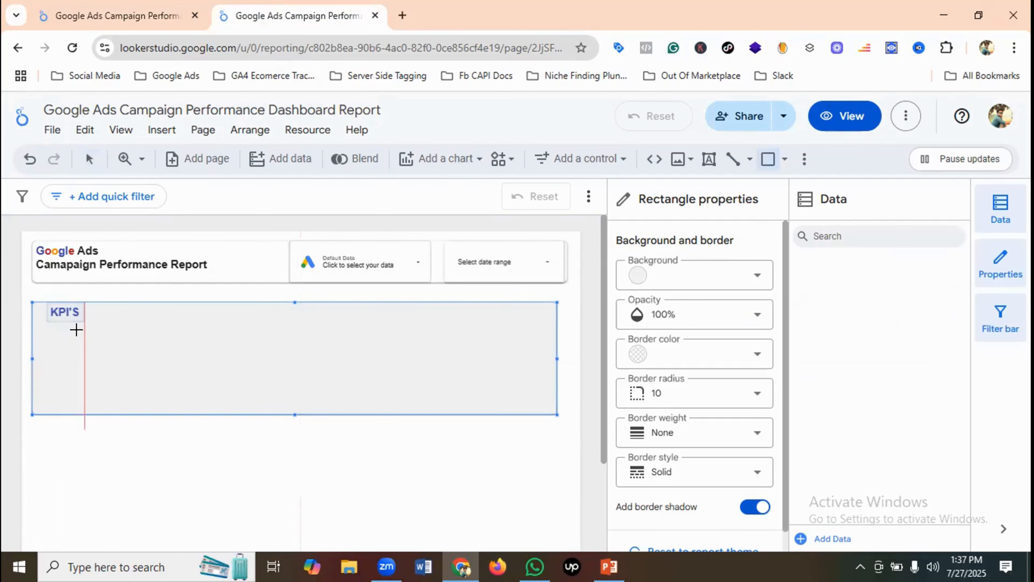
pyautogui.moveTo(111, 353); pyautogui.dragTo(130, 388)
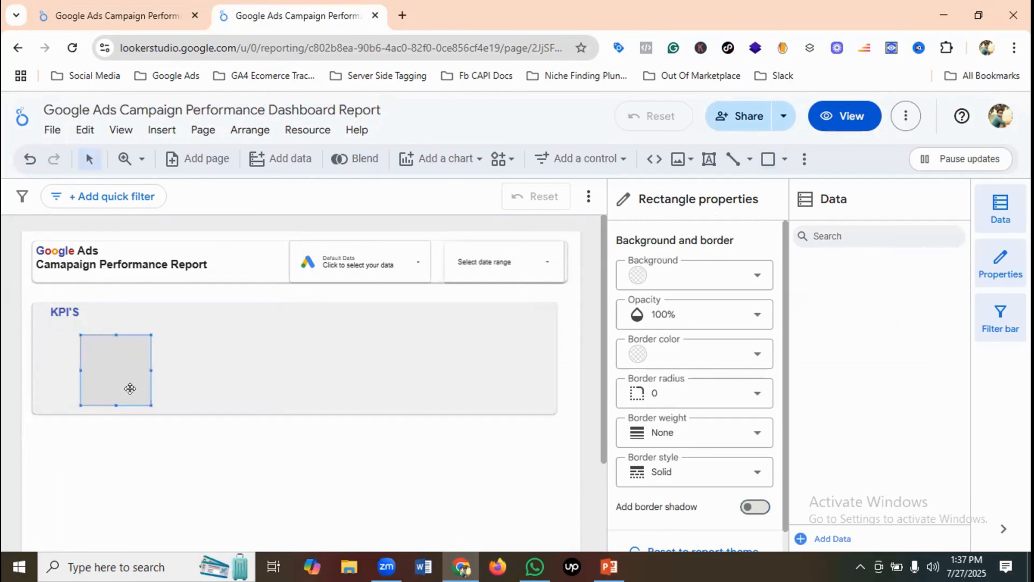
pyautogui.press('Up')
pyautogui.press('Up')
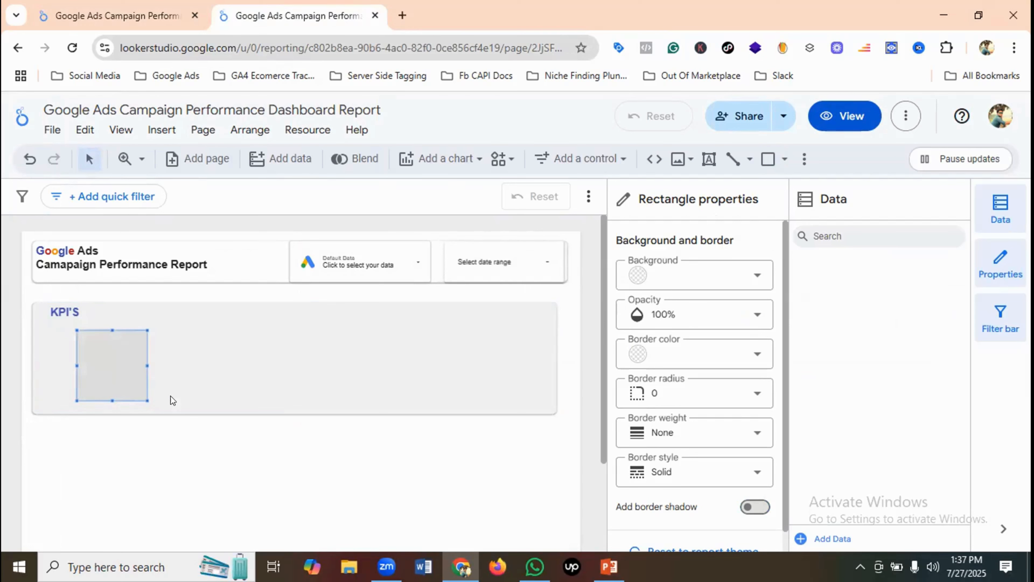
pyautogui.click(207, 362)
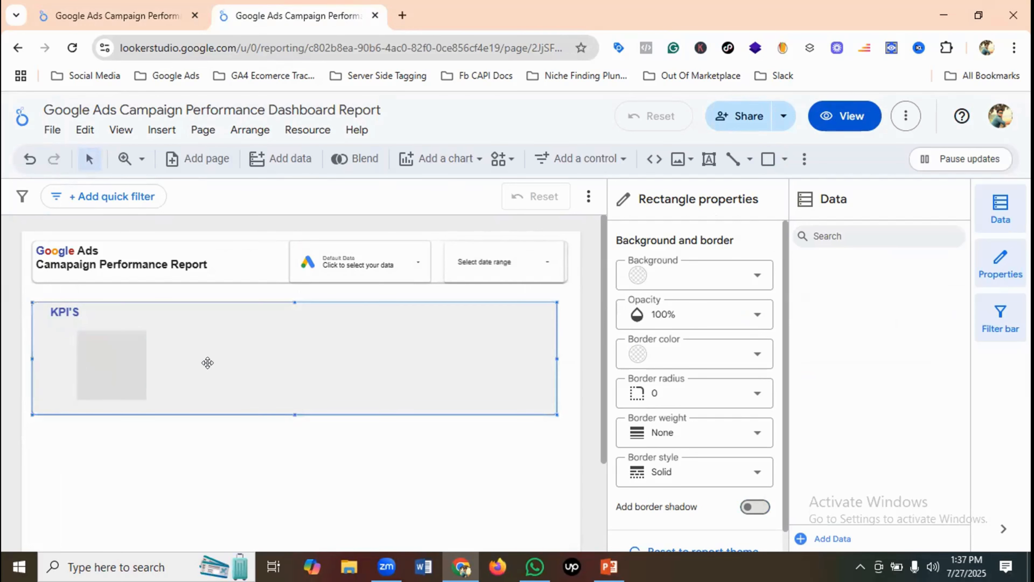
# Step: Set the small square's background color to white
pyautogui.click(117, 368)
pyautogui.click(669, 274)
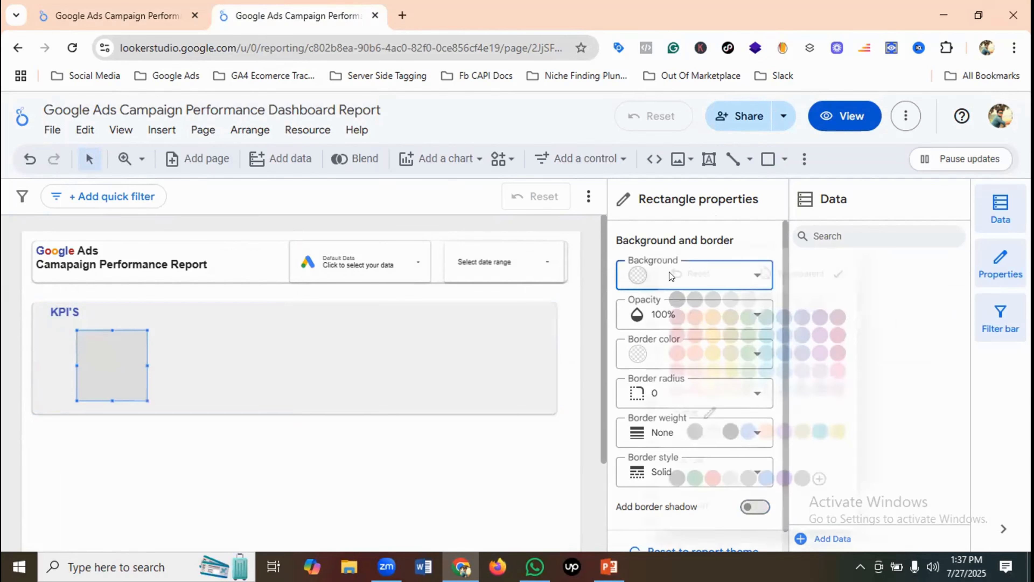
pyautogui.click(847, 290)
pyautogui.click(243, 366)
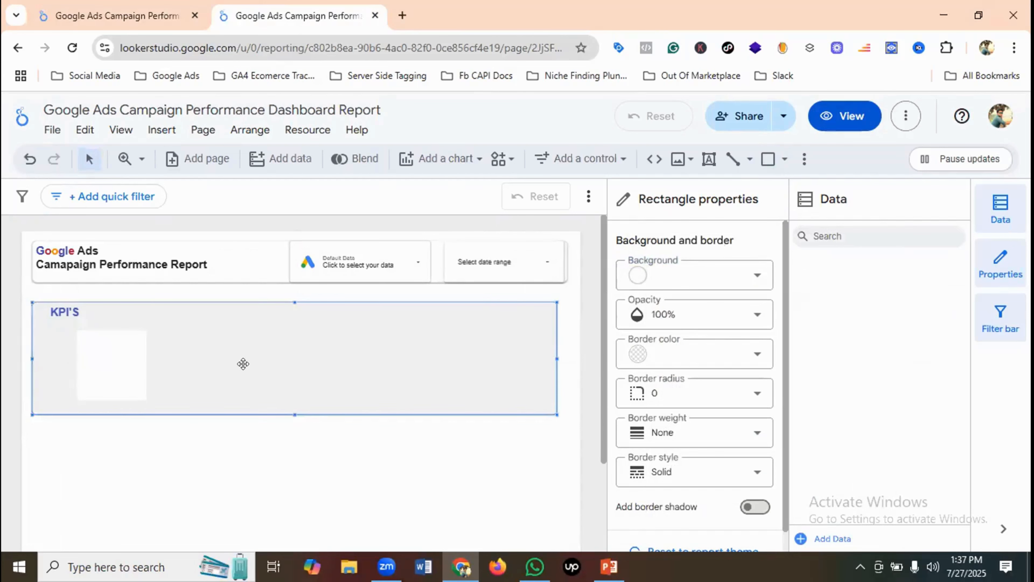
# Step: Compare the previewed white square with the reference's KPI cards and shrink it into a slightly narrower, shorter card
pyautogui.click(833, 116)
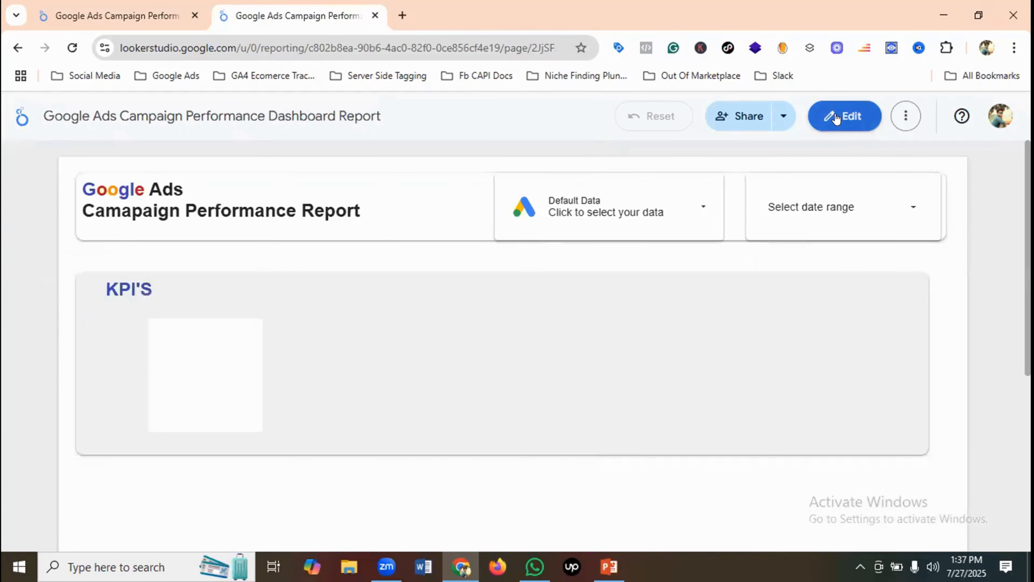
pyautogui.click(117, 8)
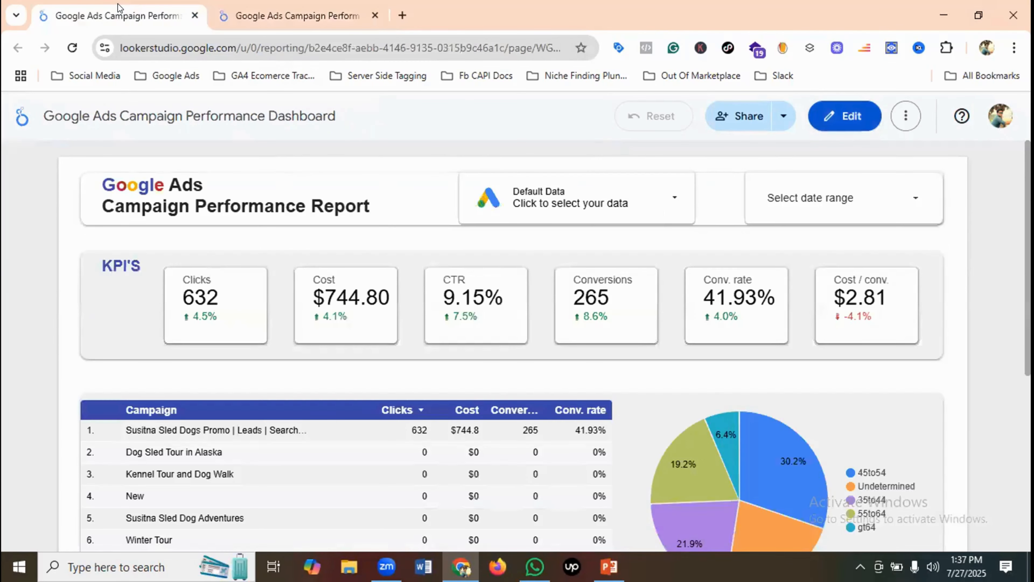
pyautogui.click(287, 12)
pyautogui.click(838, 118)
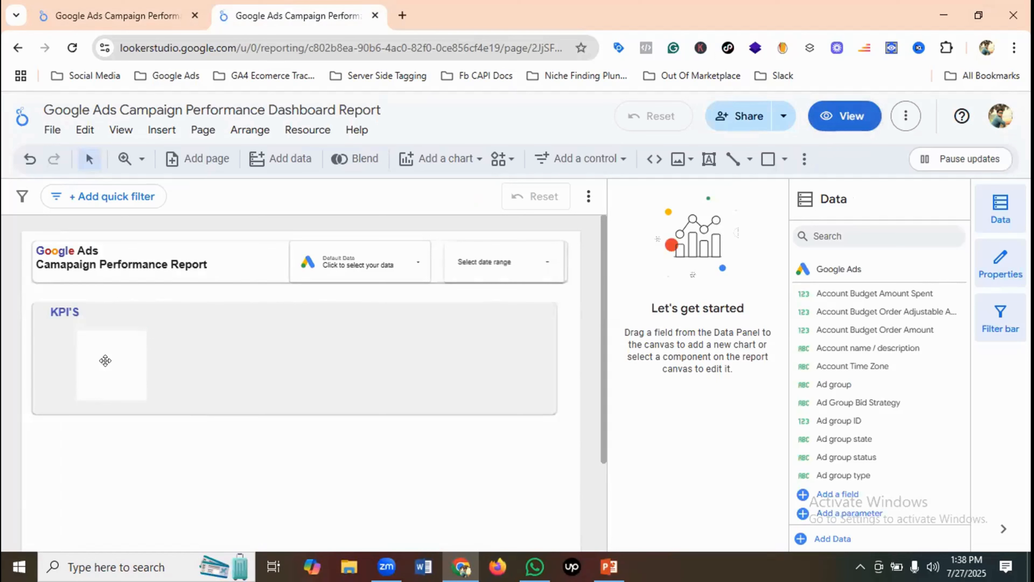
pyautogui.click(107, 363)
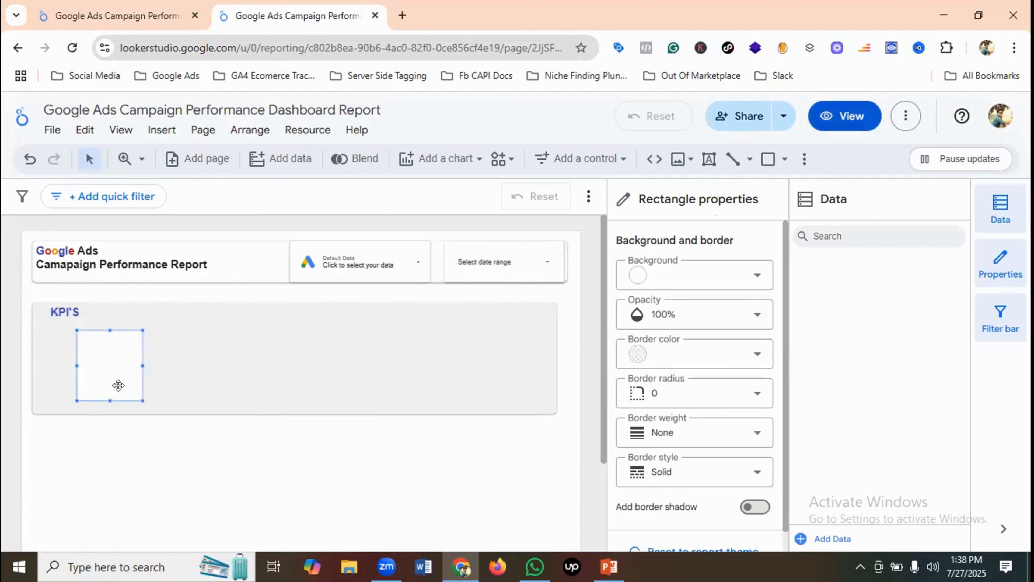
pyautogui.moveTo(106, 397); pyautogui.dragTo(108, 381)
pyautogui.click(157, 364)
pyautogui.click(117, 361)
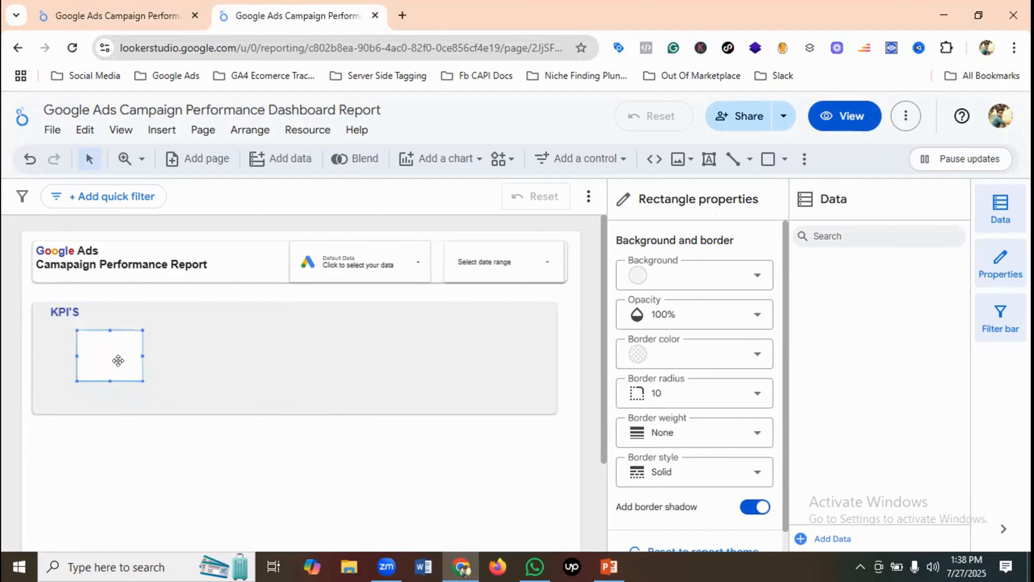
# Step: Compare the resized white card with the reference's KPI cards and set its border radius to 5
pyautogui.click(841, 118)
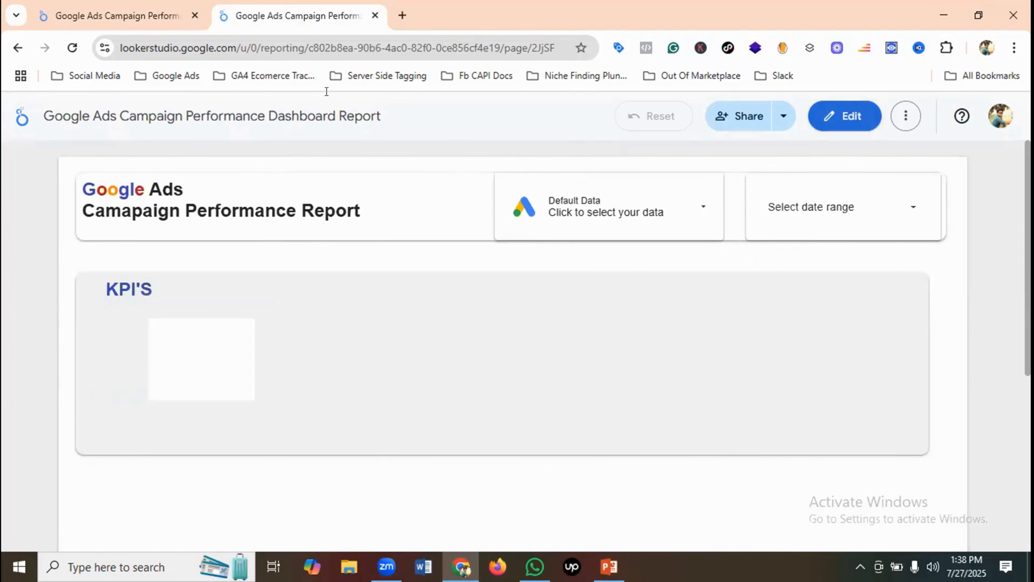
pyautogui.click(163, 4)
pyautogui.click(297, 8)
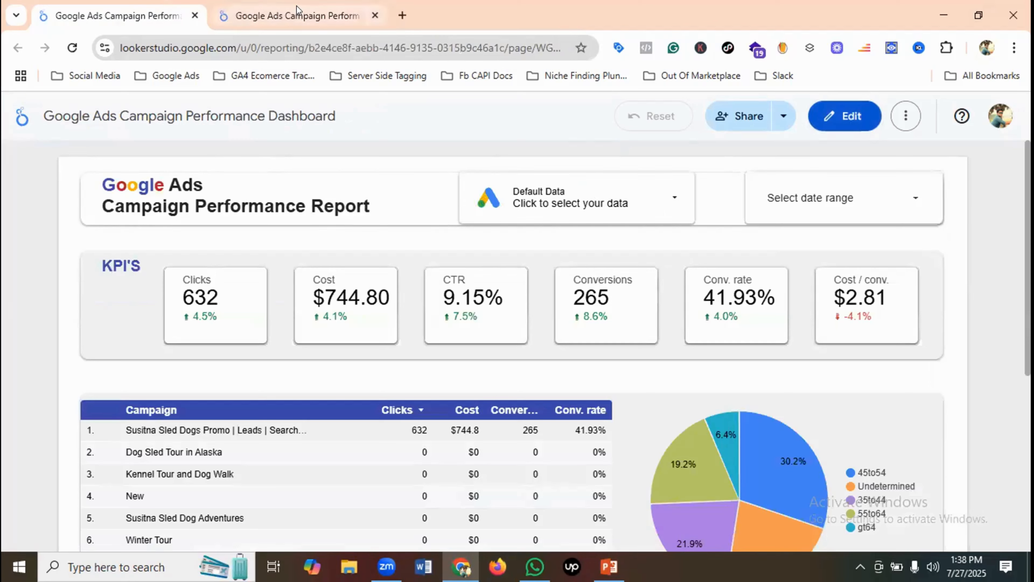
pyautogui.click(78, 5)
pyautogui.click(272, 4)
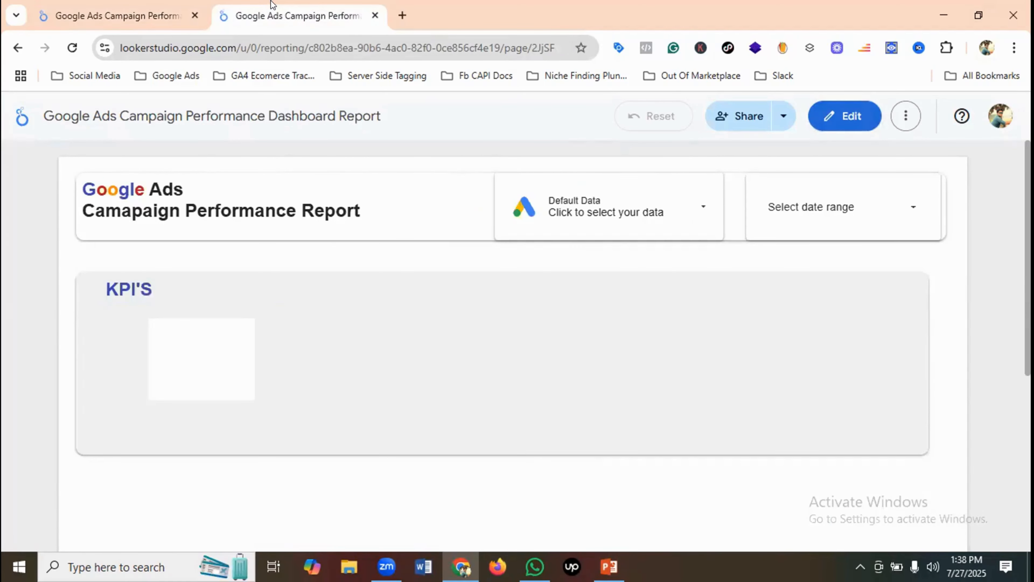
pyautogui.click(842, 120)
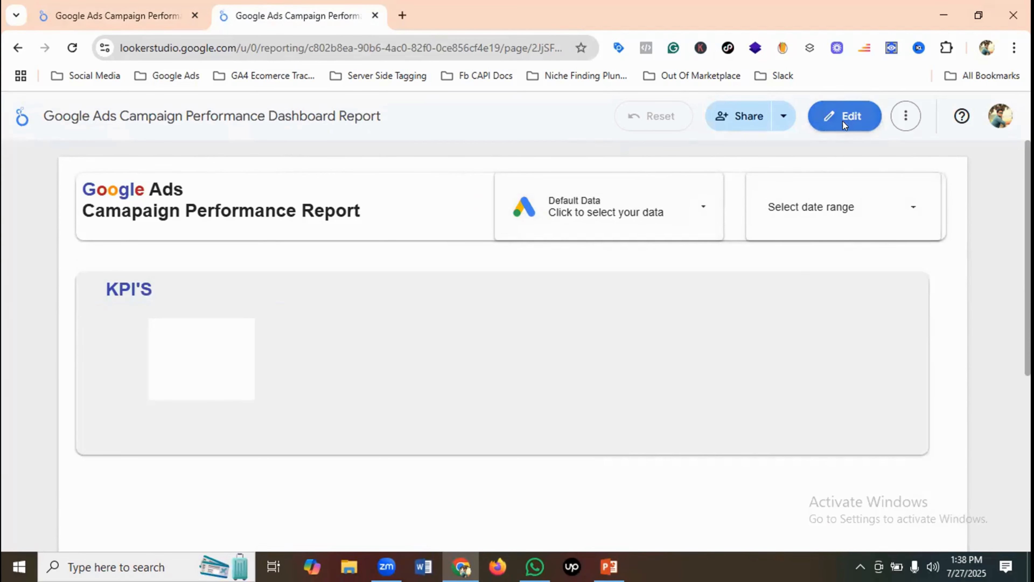
pyautogui.click(94, 362)
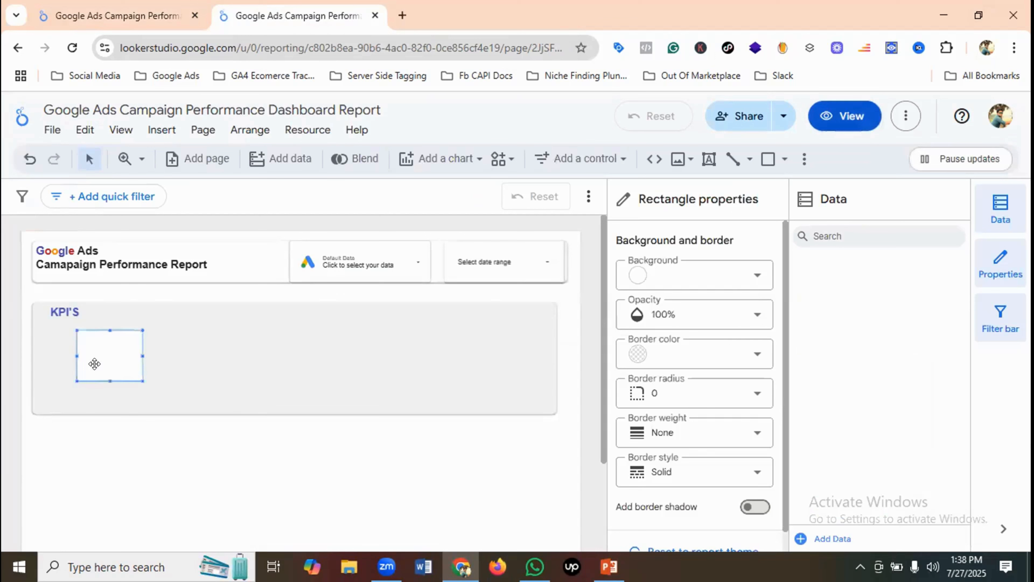
pyautogui.click(695, 392)
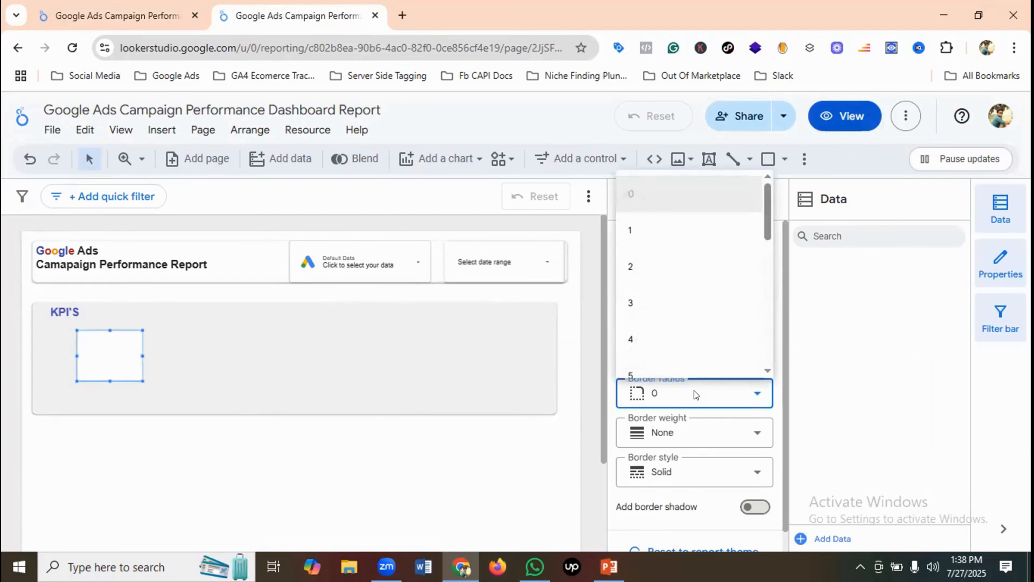
pyautogui.scroll(-2, 709, 316)
pyautogui.click(634, 301)
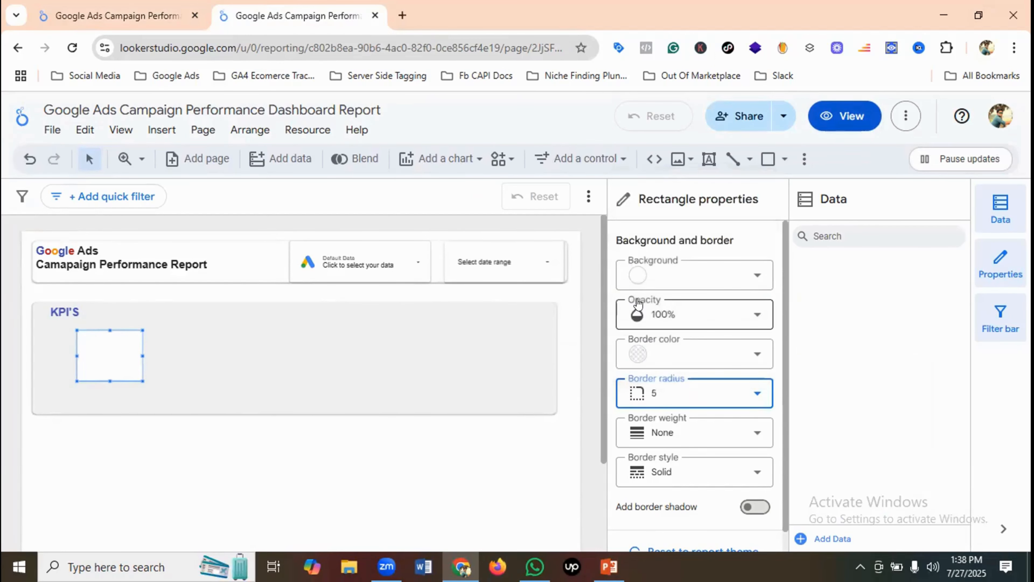
pyautogui.click(301, 349)
# Step: Add a border shadow to the white card
pyautogui.click(108, 357)
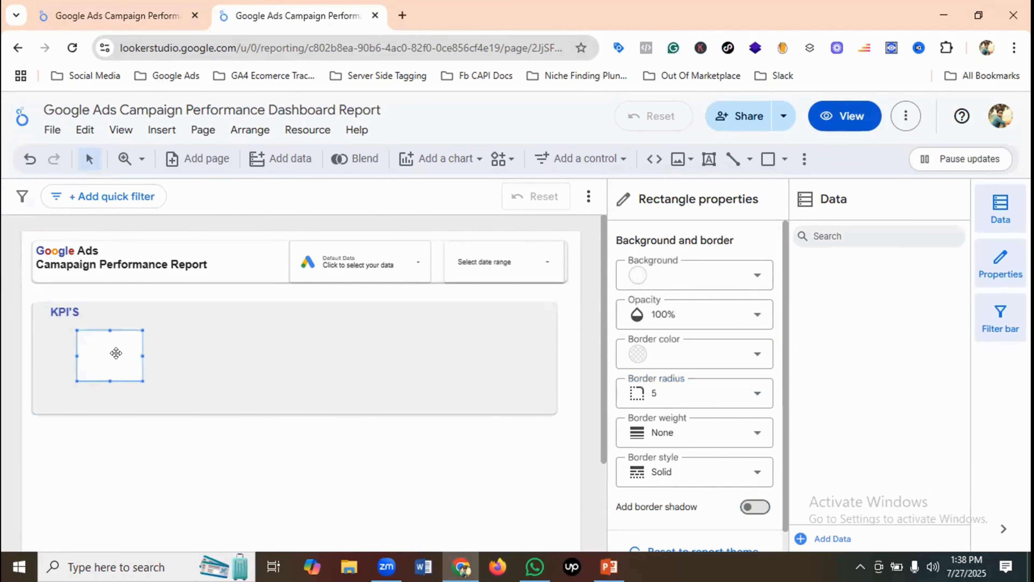
pyautogui.click(752, 515)
pyautogui.click(240, 368)
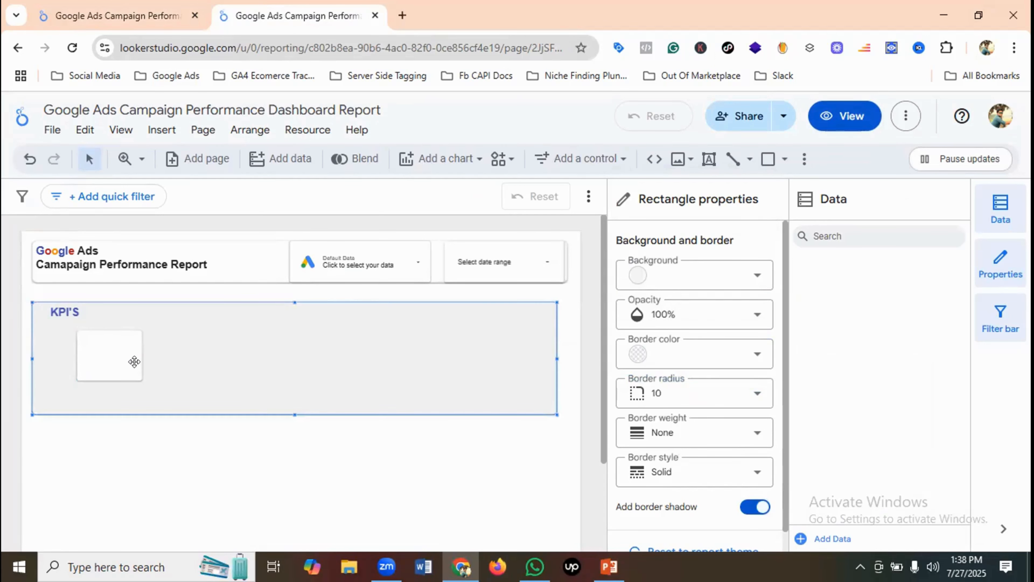
pyautogui.click(97, 353)
pyautogui.click(205, 339)
# Step: Copy the white card and shift it slightly down and to the left within the KPI rectangle
pyautogui.rightClick(110, 353)
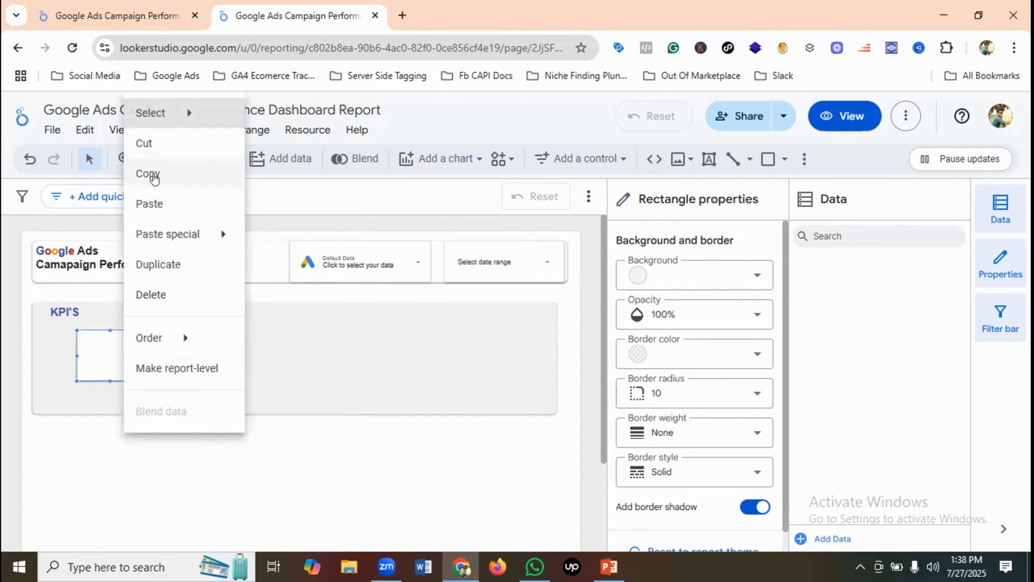
pyautogui.click(149, 174)
pyautogui.click(201, 360)
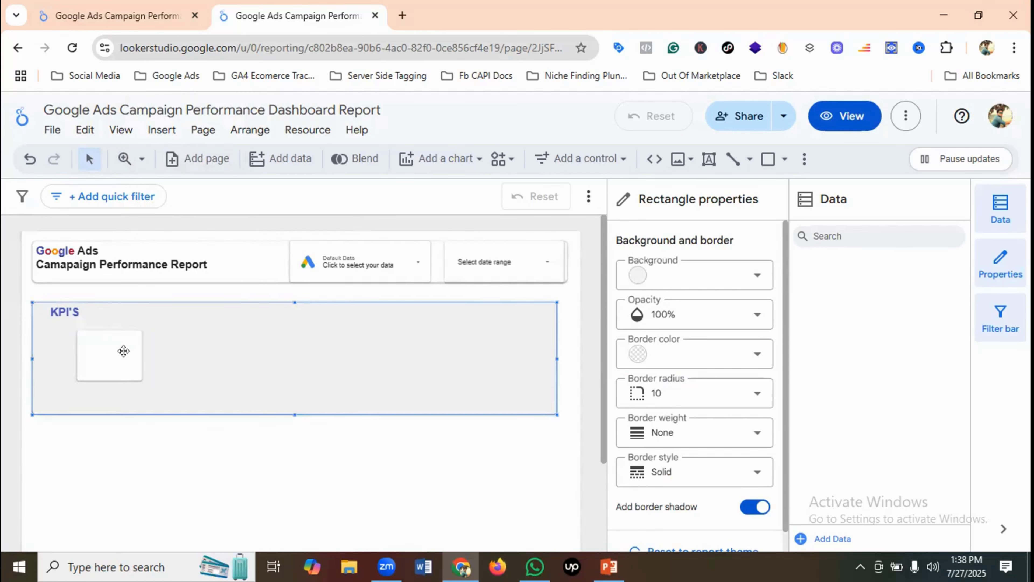
pyautogui.moveTo(117, 351)
pyautogui.mouseDown()
pyautogui.moveTo(151, 358)
pyautogui.moveTo(109, 354)
pyautogui.mouseUp()
pyautogui.click(187, 354)
pyautogui.click(109, 351)
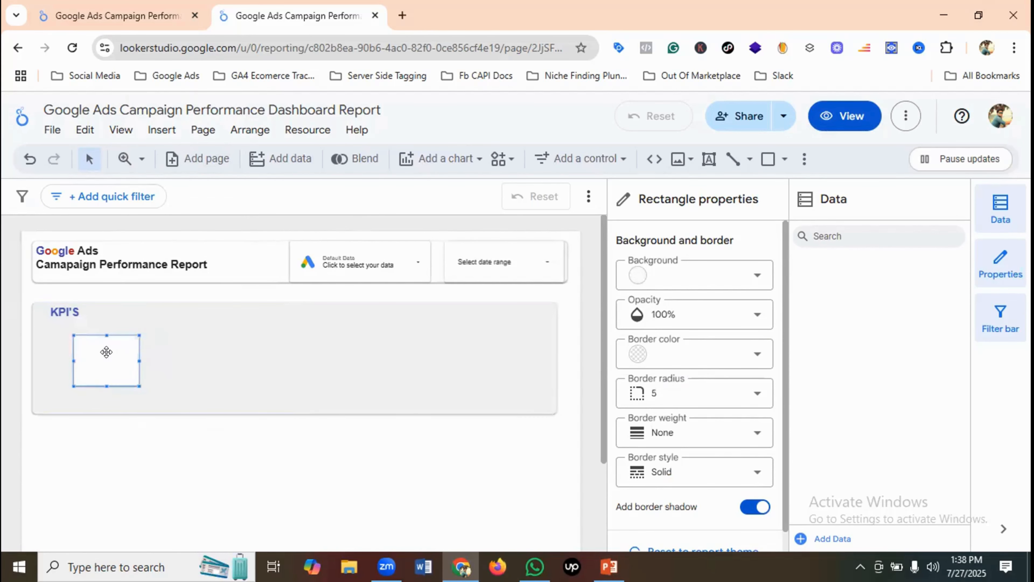
# Step: Copy the repositioned white card and paste a duplicate of it onto the page
pyautogui.rightClick(109, 352)
pyautogui.click(141, 175)
pyautogui.click(183, 352)
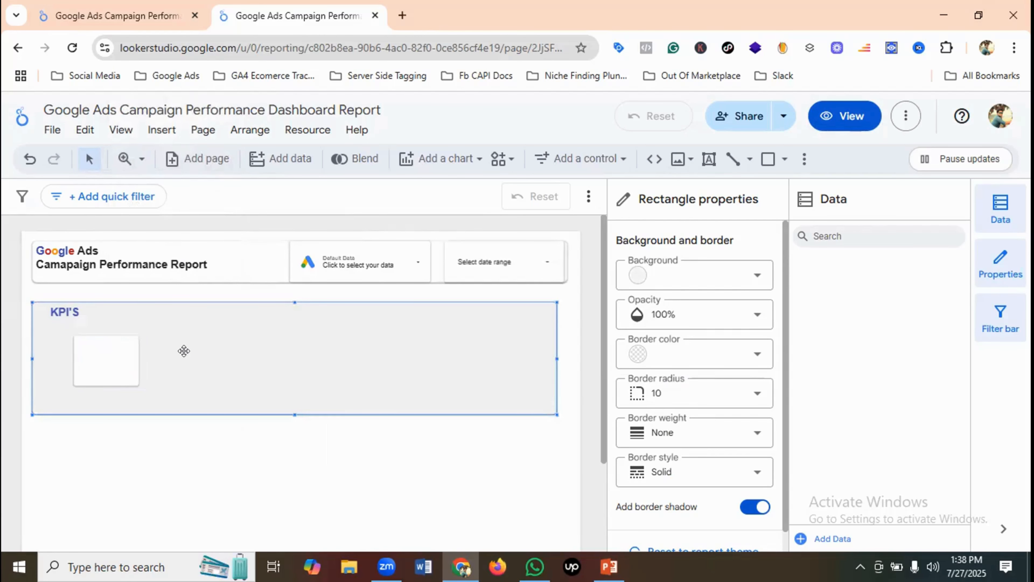
pyautogui.rightClick(190, 359)
pyautogui.click(217, 204)
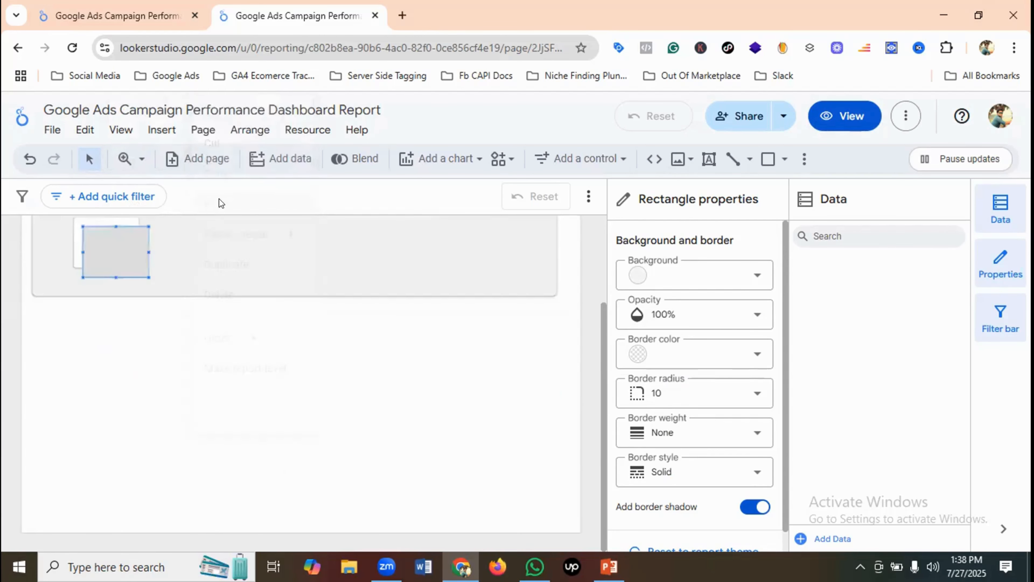
# Step: Place the pasted white card to the right of the first, then paste a third card and position it beside them
pyautogui.scroll(3, 178, 305)
pyautogui.moveTo(143, 360); pyautogui.dragTo(205, 351)
pyautogui.click(254, 350)
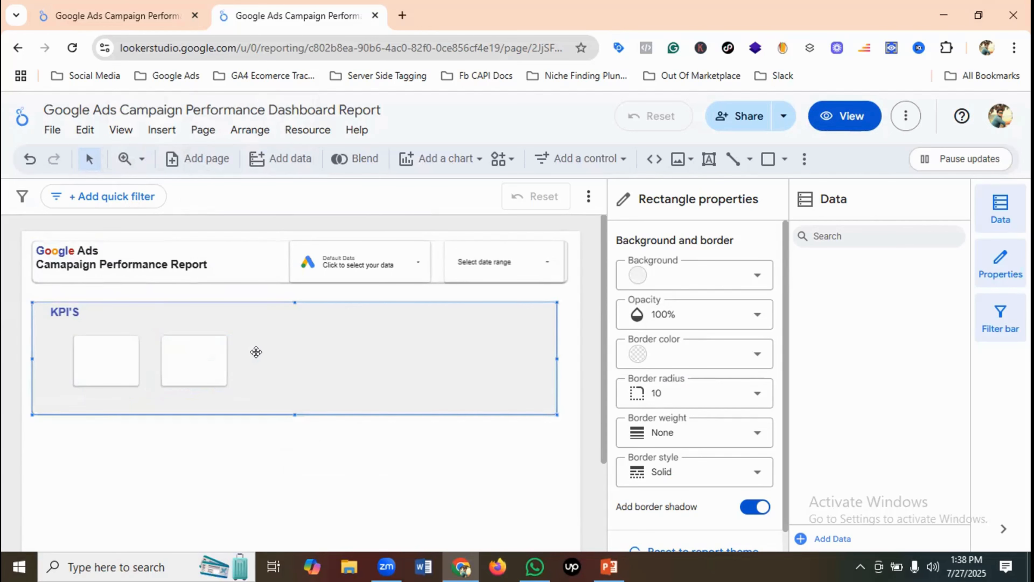
pyautogui.rightClick(256, 351)
pyautogui.click(286, 203)
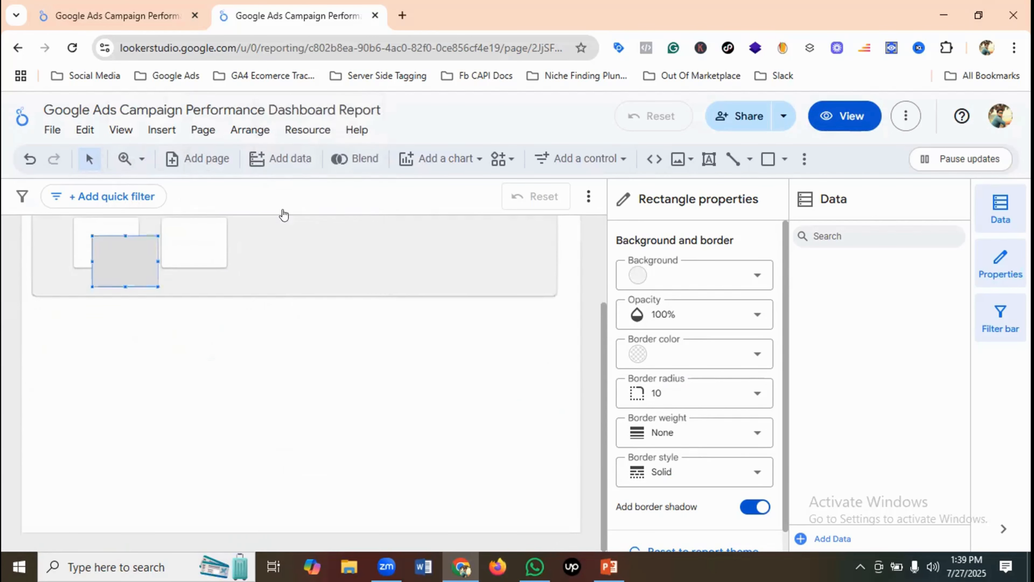
pyautogui.scroll(2, 219, 335)
pyautogui.moveTo(134, 347); pyautogui.dragTo(265, 333)
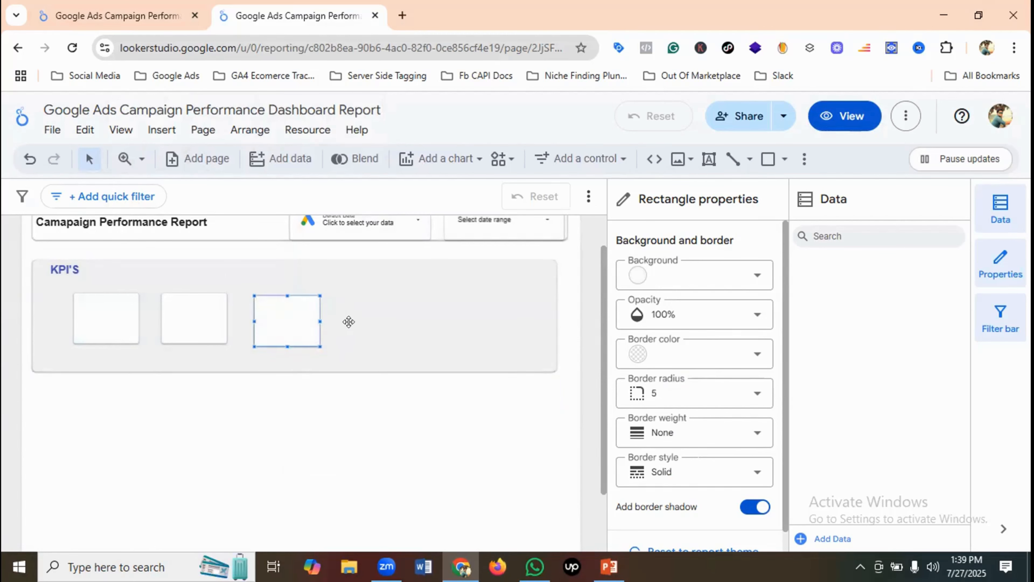
# Step: Paste a fourth white card and position it to the right of the third card in the KPI section
pyautogui.click(375, 324)
pyautogui.rightClick(365, 322)
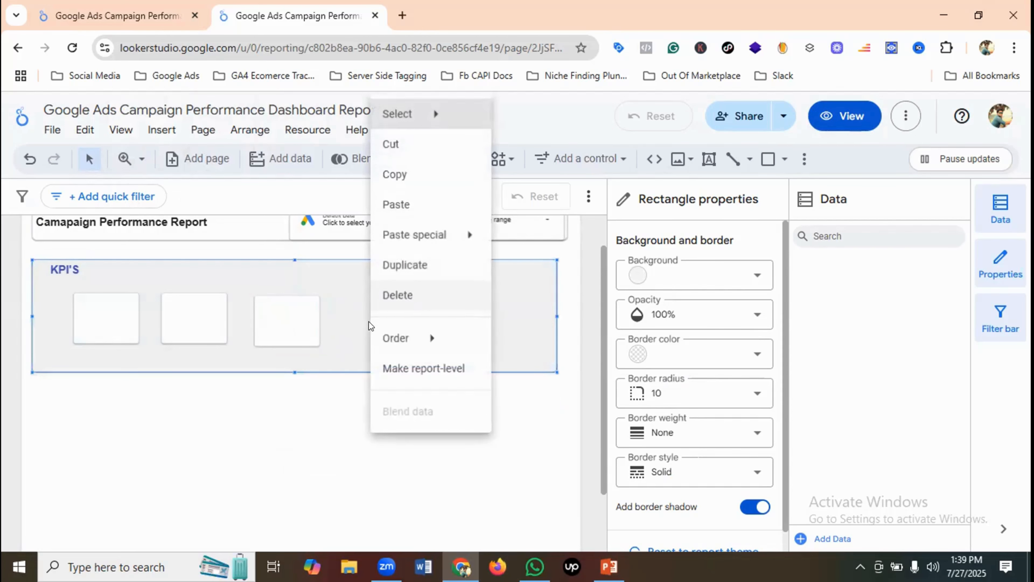
pyautogui.click(397, 204)
pyautogui.scroll(3, 393, 315)
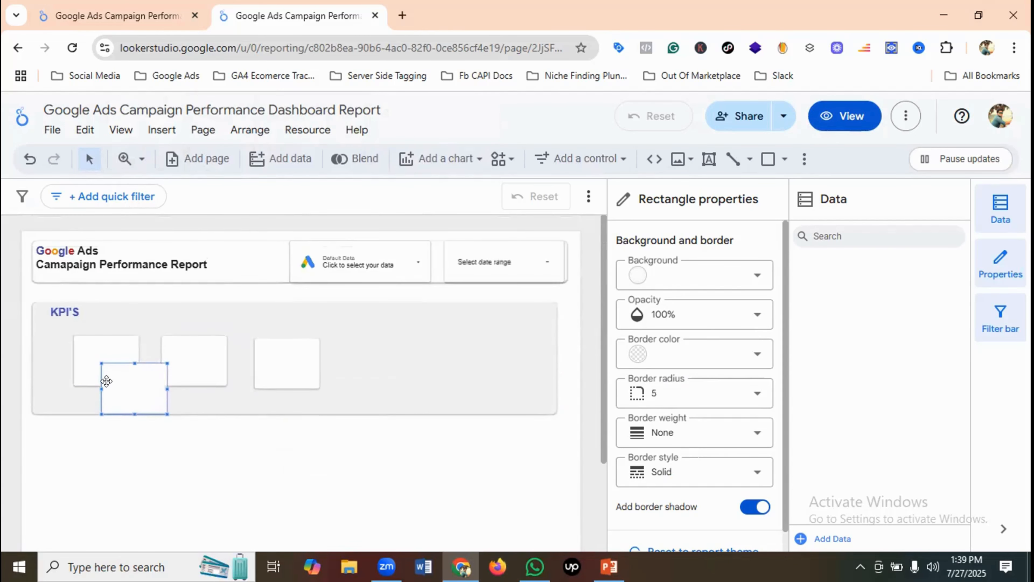
pyautogui.moveTo(107, 381); pyautogui.dragTo(361, 363)
# Step: Paste a fifth white card and position it to the right of the fourth card in the KPI section
pyautogui.click(450, 363)
pyautogui.rightClick(450, 364)
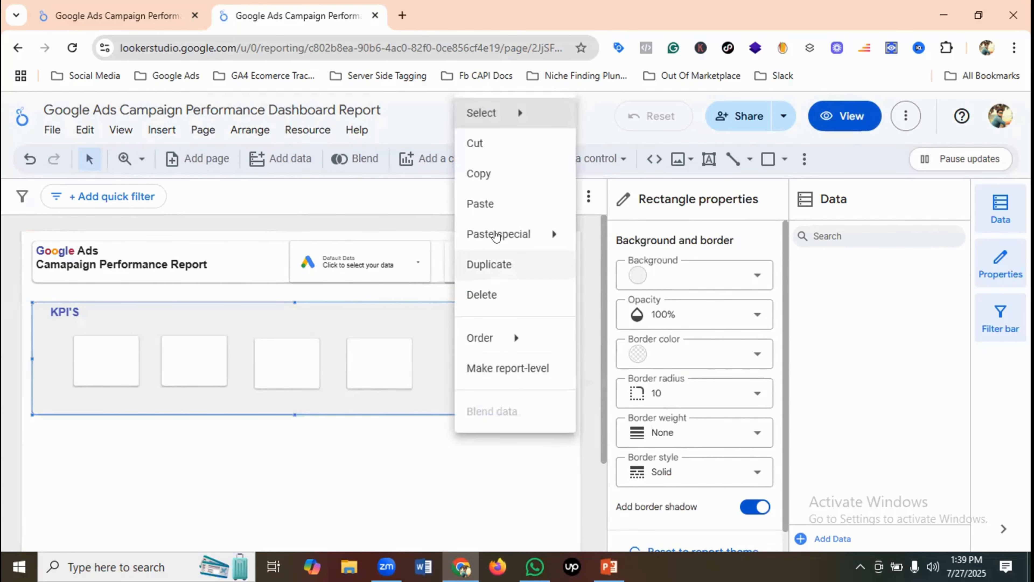
pyautogui.click(492, 201)
pyautogui.scroll(3, 372, 351)
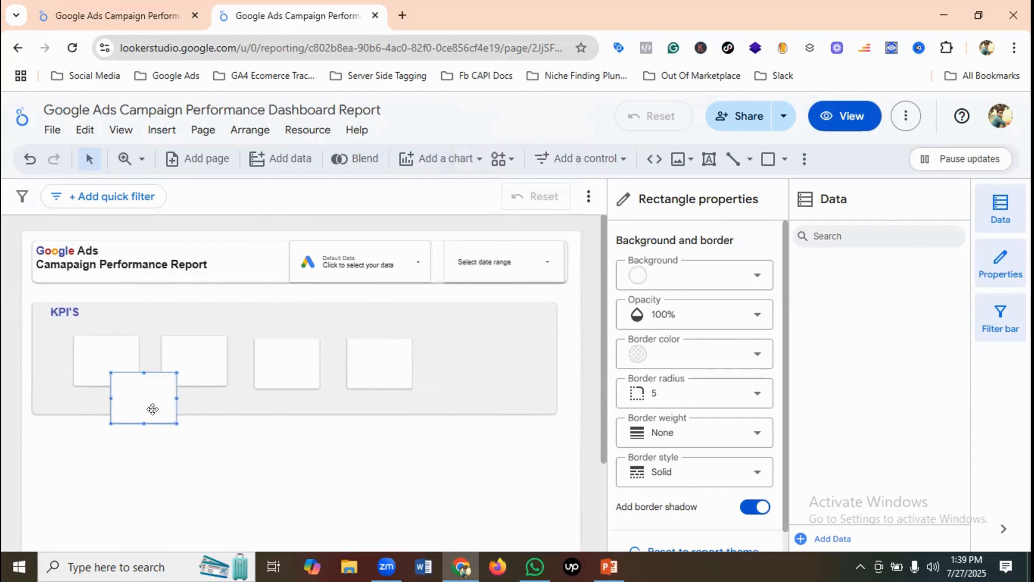
pyautogui.moveTo(152, 408); pyautogui.dragTo(475, 373)
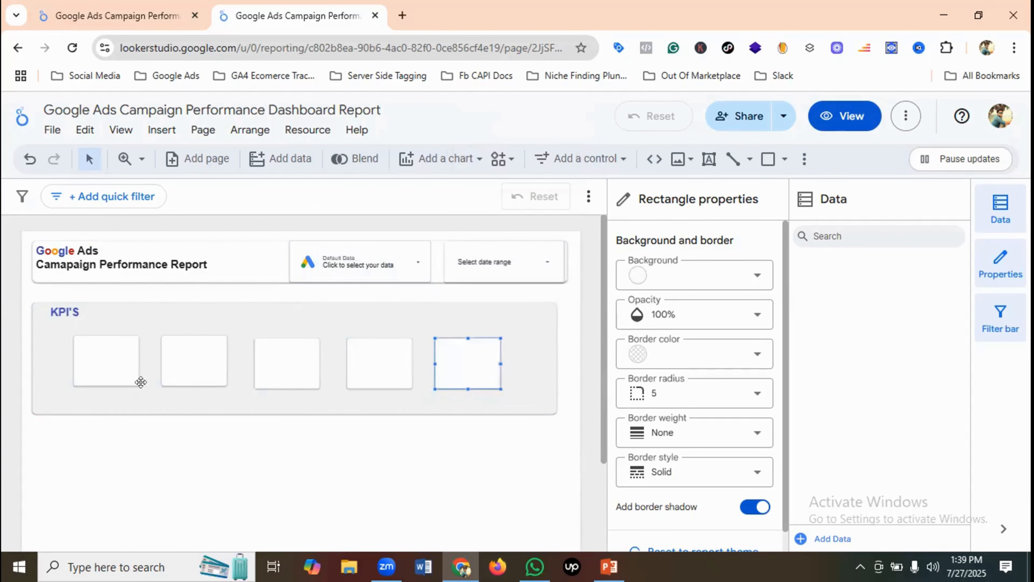
# Step: Shift the five white KPI cards slightly to the left to make room for another card
pyautogui.moveTo(129, 364)
pyautogui.mouseDown()
pyautogui.moveTo(108, 362)
pyautogui.moveTo(118, 363)
pyautogui.mouseUp()
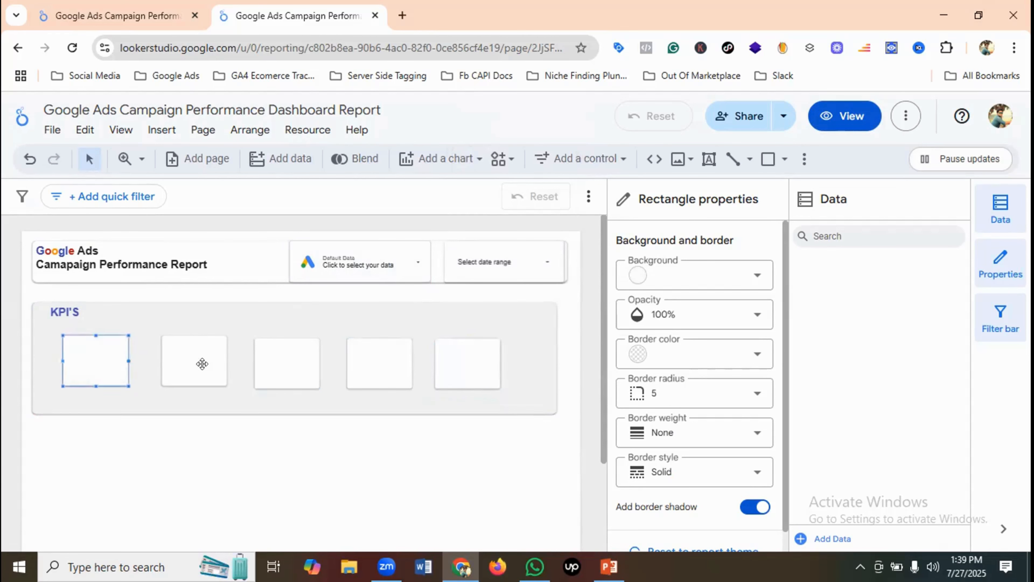
pyautogui.click(202, 363)
pyautogui.moveTo(202, 363); pyautogui.dragTo(190, 363)
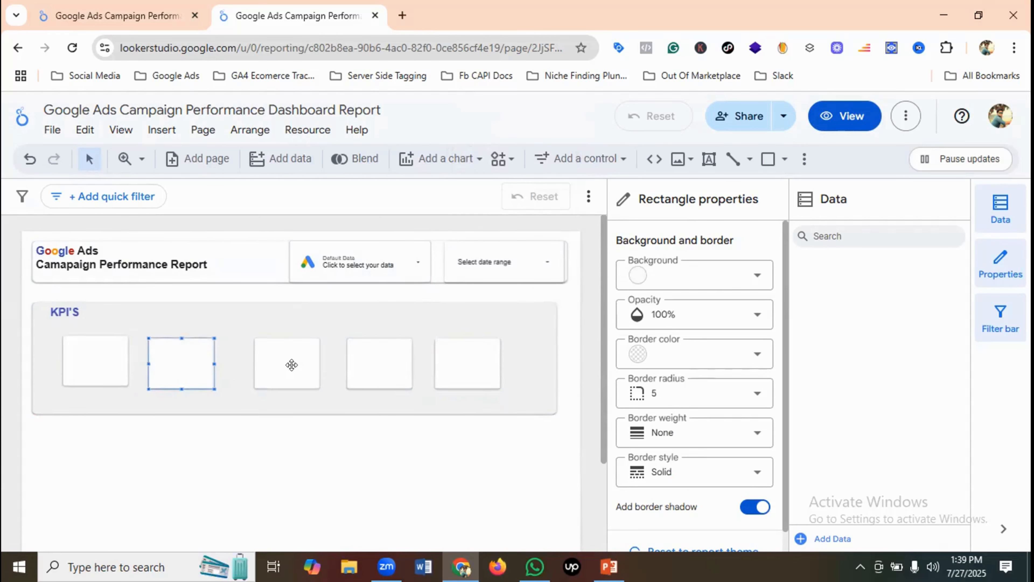
pyautogui.moveTo(291, 369); pyautogui.dragTo(276, 369)
pyautogui.moveTo(381, 362); pyautogui.dragTo(364, 362)
pyautogui.moveTo(455, 362); pyautogui.dragTo(445, 363)
# Step: Paste a sixth white card and place it at the right end of the KPI card row
pyautogui.rightClick(328, 311)
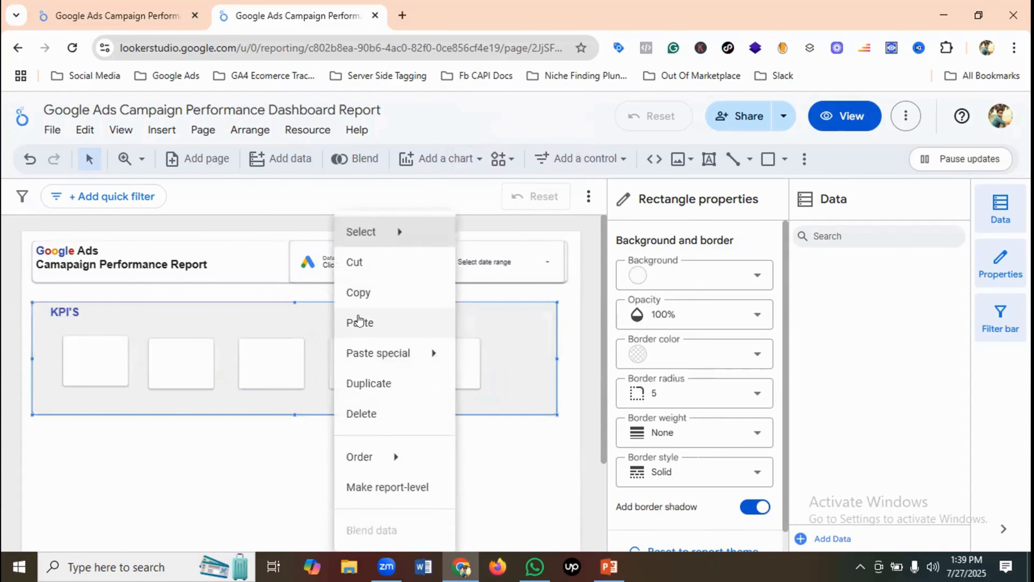
pyautogui.click(358, 321)
pyautogui.scroll(2, 187, 358)
pyautogui.moveTo(141, 365); pyautogui.dragTo(505, 325)
# Step: Move the second to sixth KPI cards so the row is evenly spaced within the KPI rectangle
pyautogui.moveTo(191, 336); pyautogui.dragTo(190, 335)
pyautogui.moveTo(268, 332); pyautogui.dragTo(258, 330)
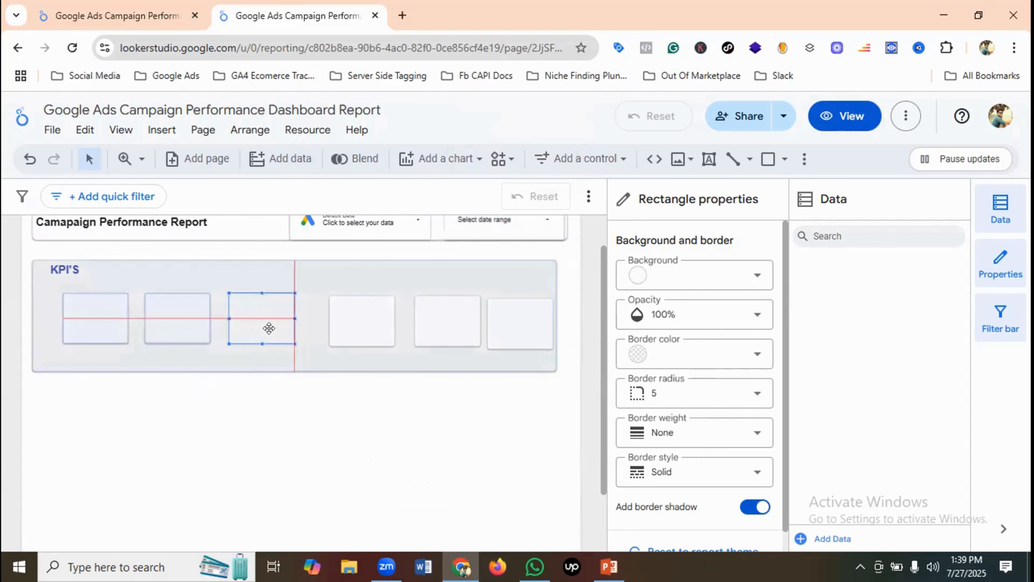
pyautogui.moveTo(363, 326); pyautogui.dragTo(348, 325)
pyautogui.moveTo(450, 323); pyautogui.dragTo(437, 324)
pyautogui.moveTo(507, 326); pyautogui.dragTo(497, 327)
# Step: Select the first, second, third, fifth and sixth KPI cards together and group them
pyautogui.keyDown('shift'); pyautogui.click(93, 328); pyautogui.keyUp('shift')
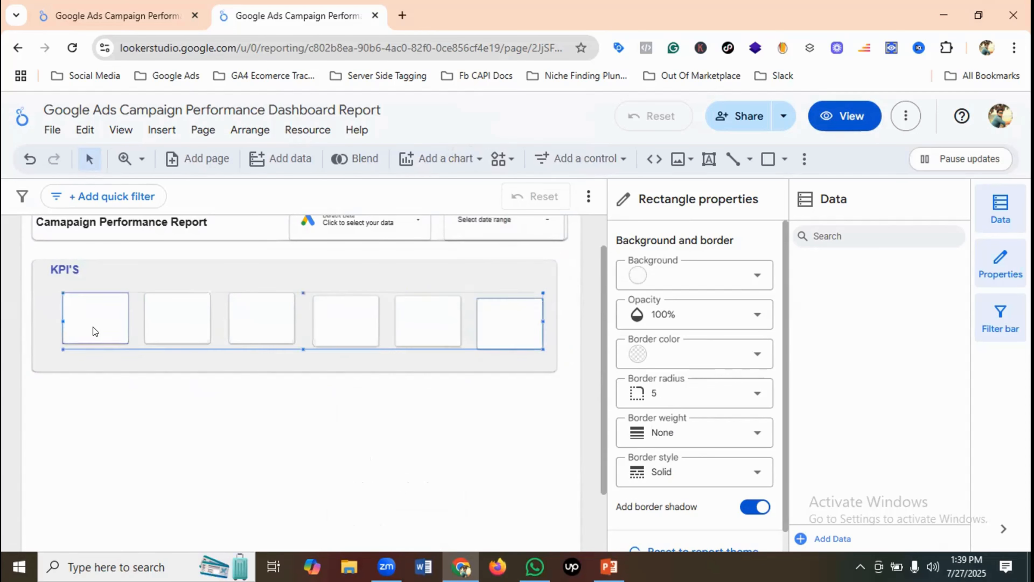
pyautogui.keyDown('shift'); pyautogui.click(198, 327); pyautogui.keyUp('shift')
pyautogui.keyDown('shift'); pyautogui.click(281, 326); pyautogui.keyUp('shift')
pyautogui.keyDown('shift'); pyautogui.click(351, 328); pyautogui.keyUp('shift')
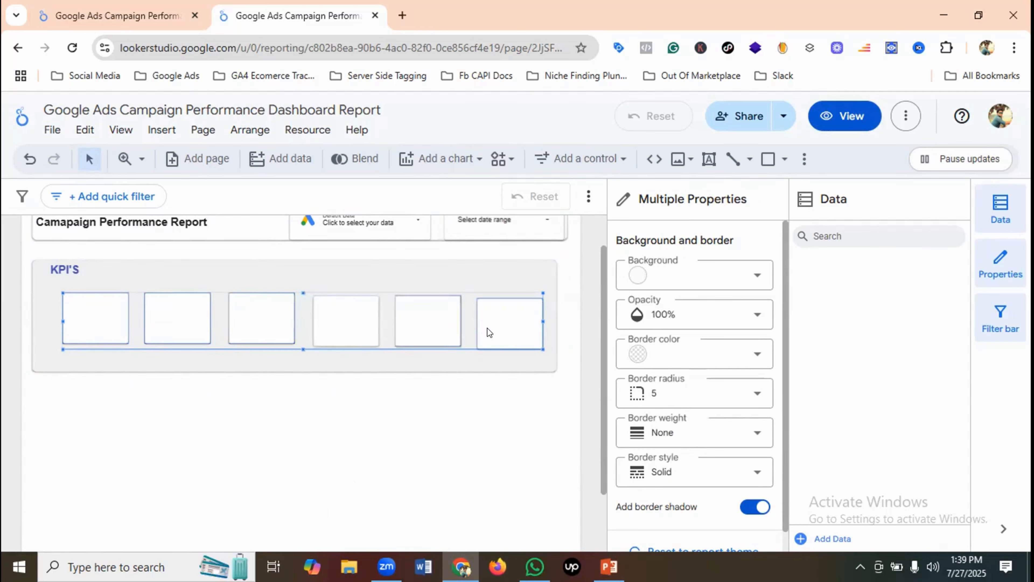
pyautogui.rightClick(499, 328)
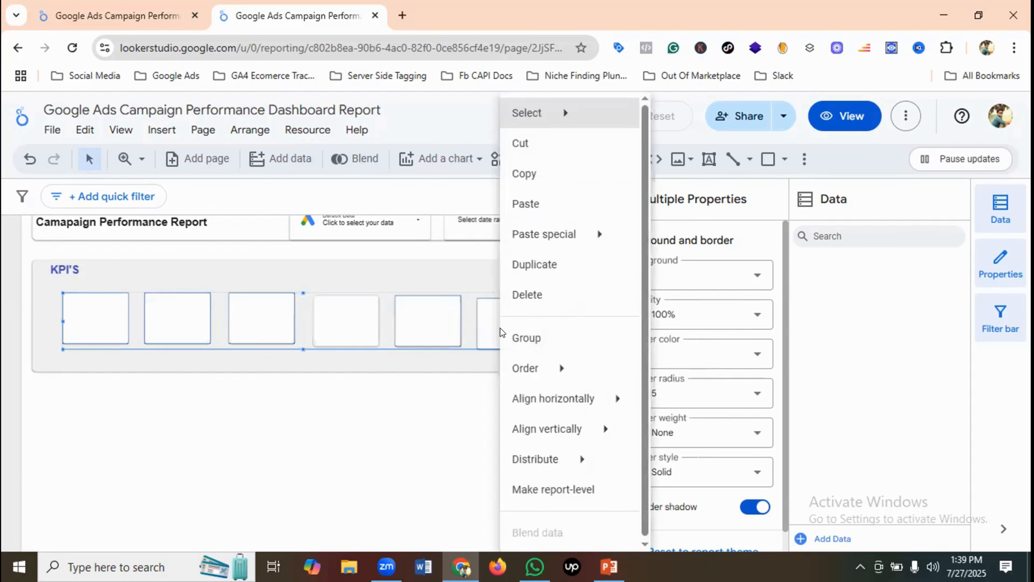
pyautogui.click(539, 336)
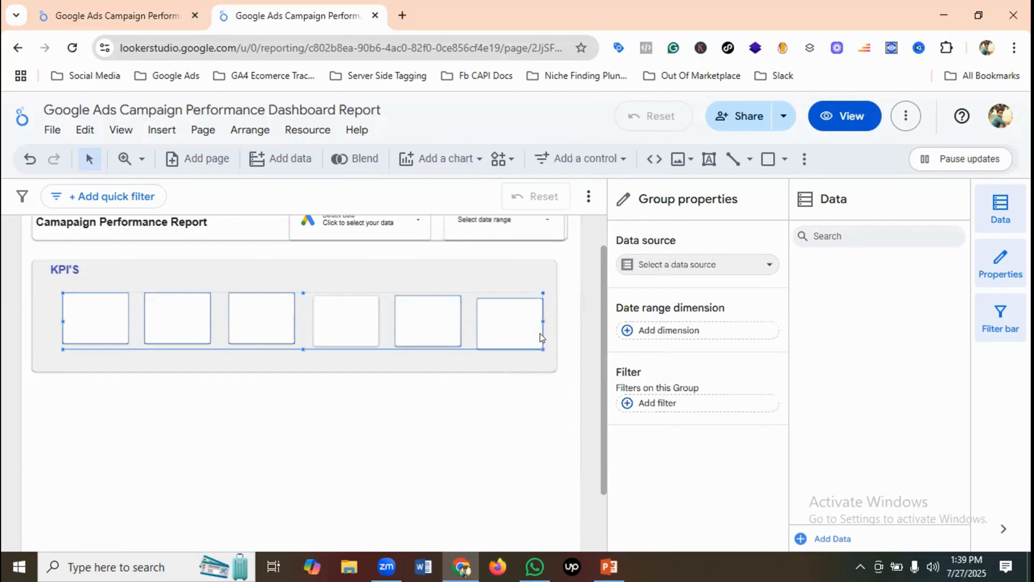
# Step: Align the grouped KPI cards vertically to the top
pyautogui.rightClick(510, 334)
pyautogui.moveTo(554, 371)
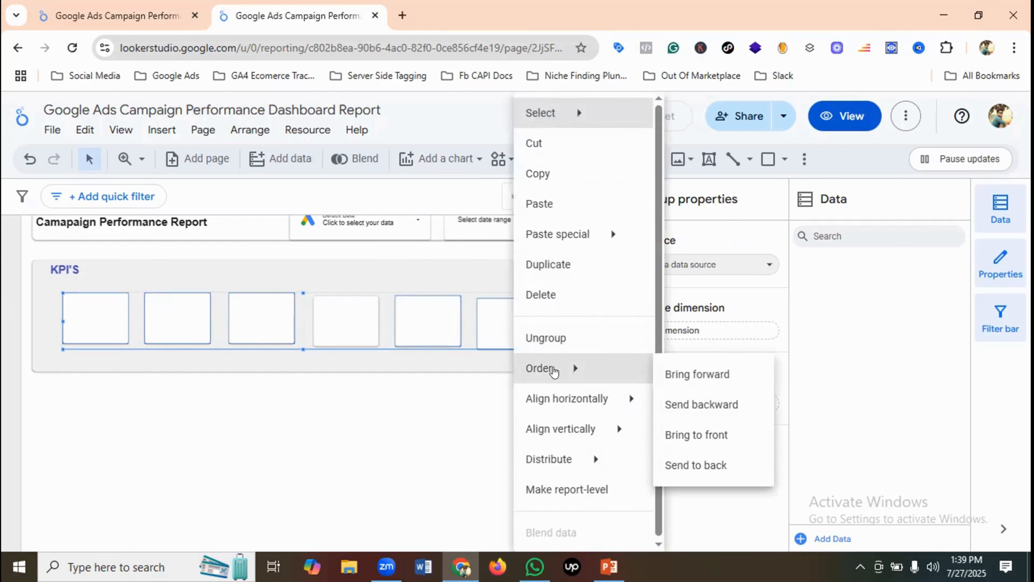
pyautogui.moveTo(574, 398)
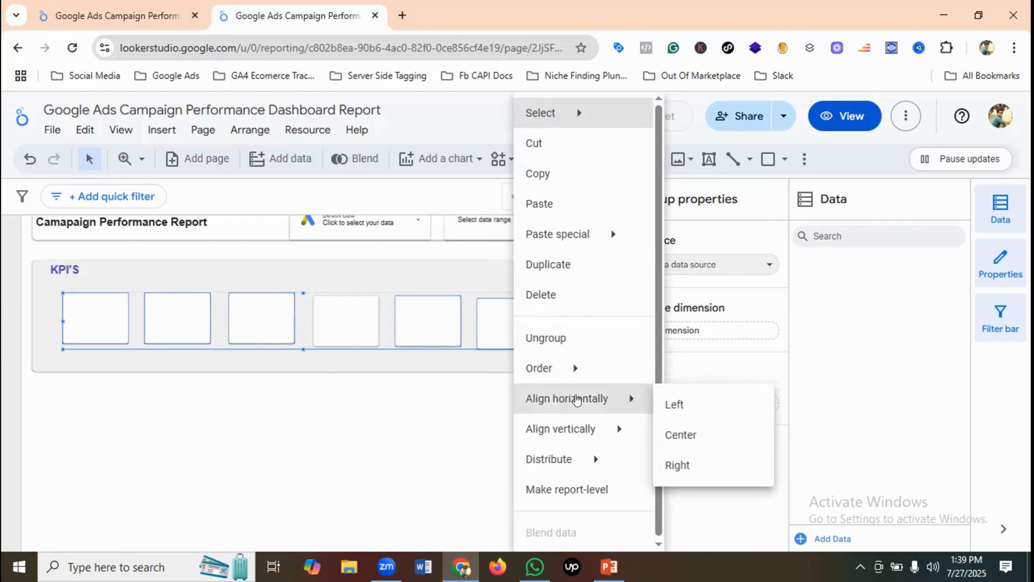
pyautogui.moveTo(578, 432)
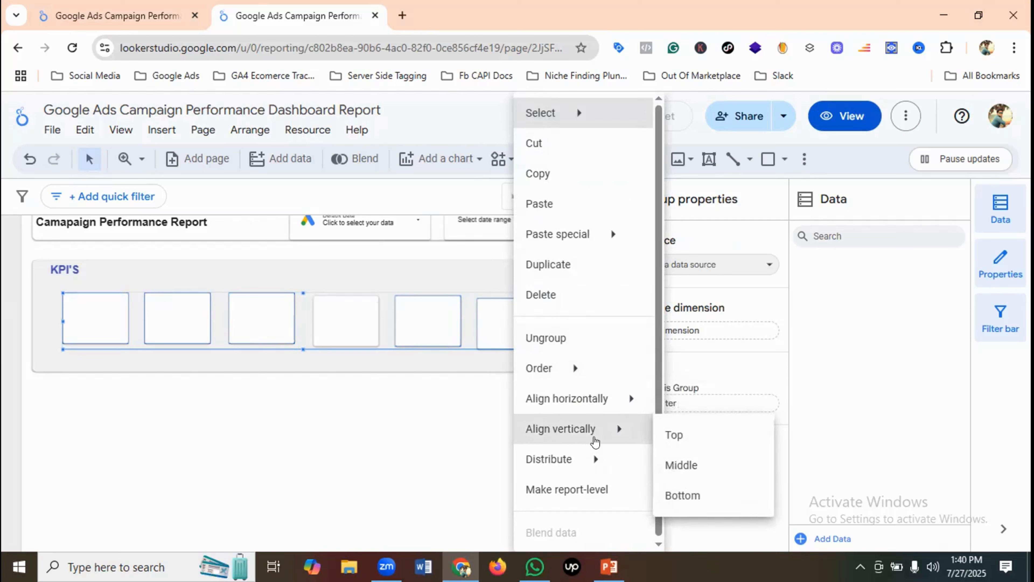
pyautogui.click(673, 433)
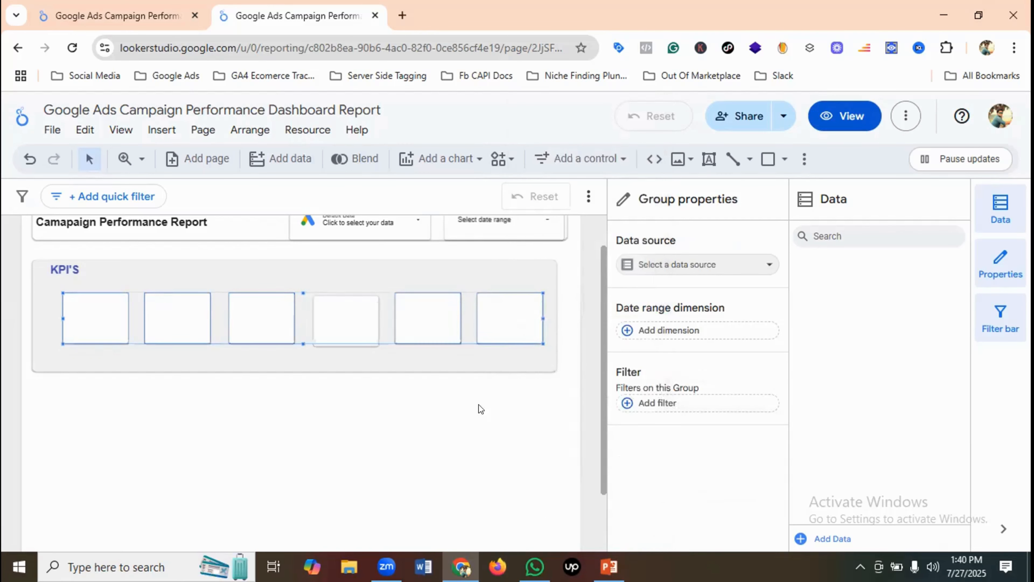
# Step: Try to select the fourth KPI card together with the grouped cards
pyautogui.keyDown('shift'); pyautogui.click(354, 362); pyautogui.keyUp('shift')
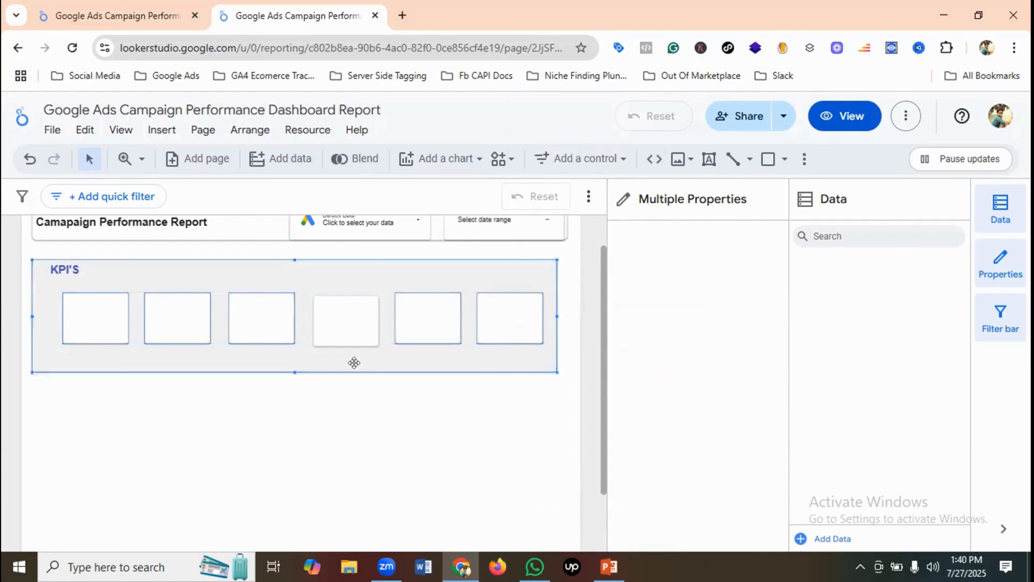
pyautogui.click(415, 423)
pyautogui.click(350, 336)
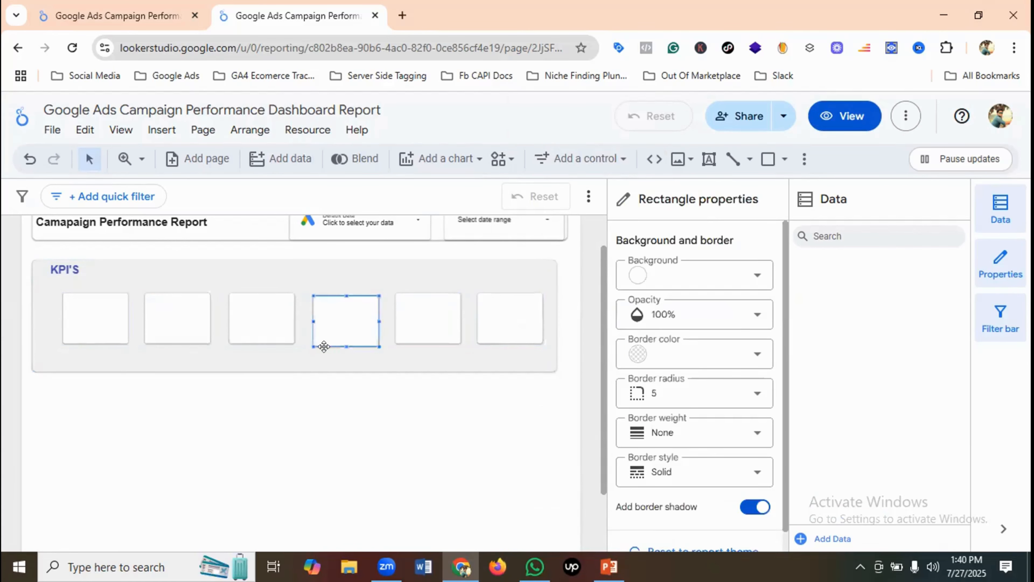
pyautogui.click(80, 323)
pyautogui.click(360, 321)
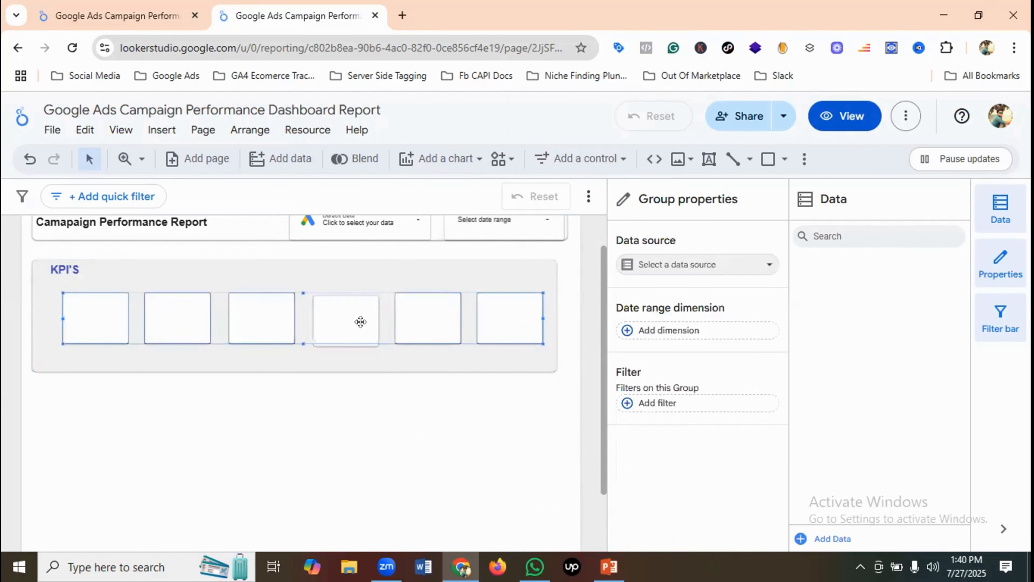
pyautogui.click(354, 322)
pyautogui.keyDown('shift'); pyautogui.click(449, 320); pyautogui.keyUp('shift')
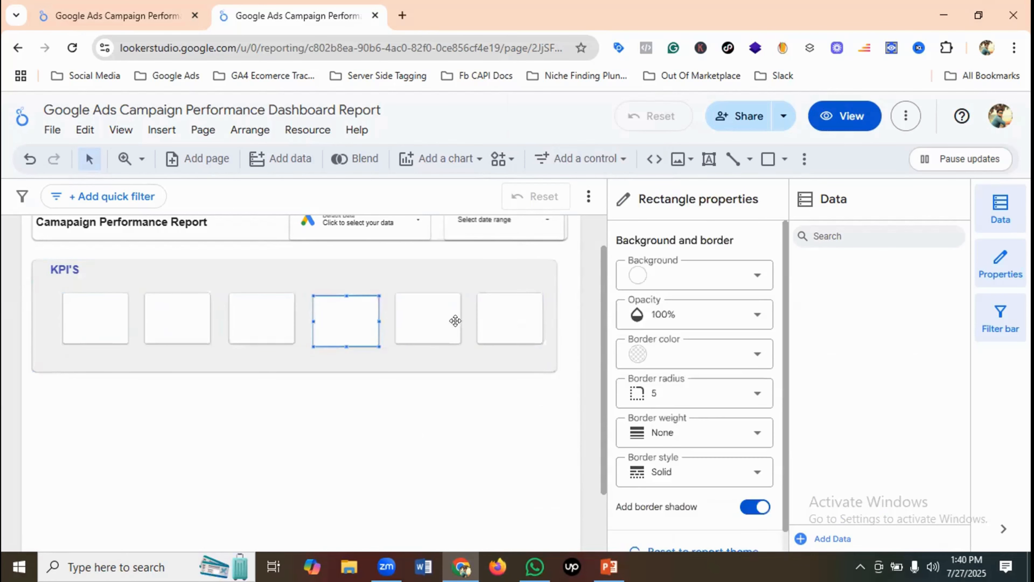
pyautogui.keyDown('shift'); pyautogui.click(437, 315); pyautogui.keyUp('shift')
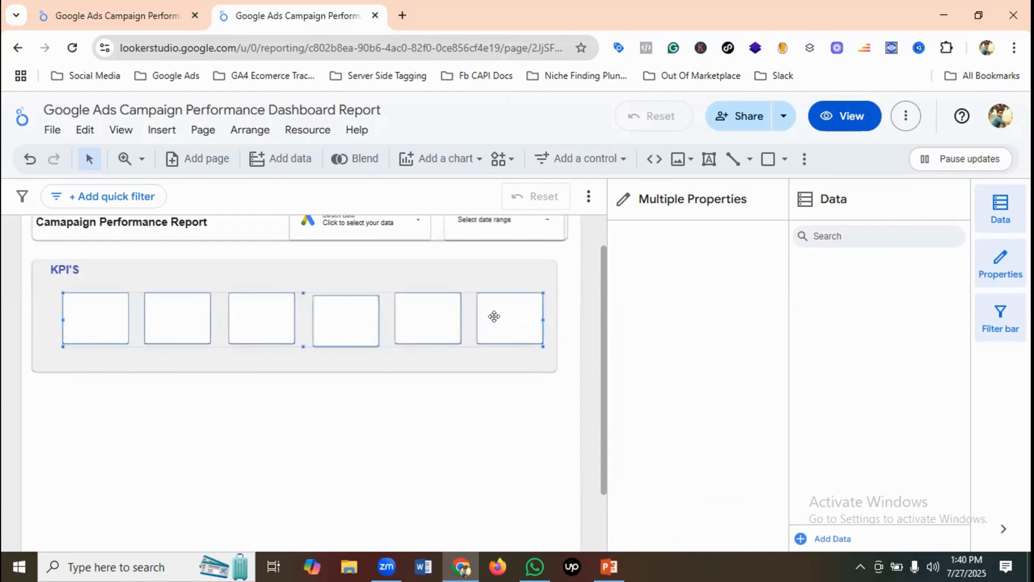
pyautogui.click(351, 310)
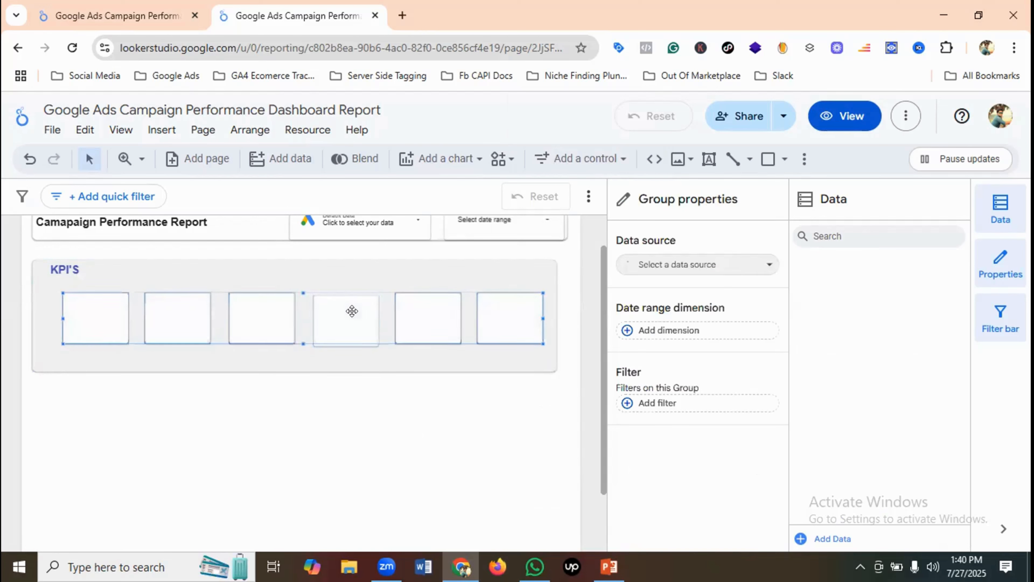
# Step: Move the fourth KPI card up in line with the other cards and preview the report before returning to editing
pyautogui.click(342, 334)
pyautogui.moveTo(342, 333); pyautogui.dragTo(344, 329)
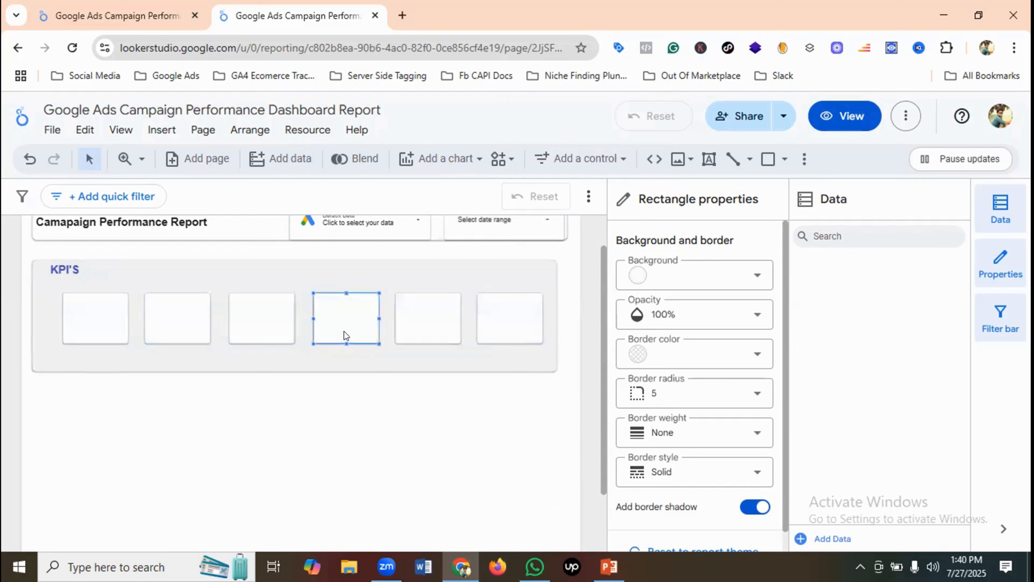
pyautogui.click(401, 363)
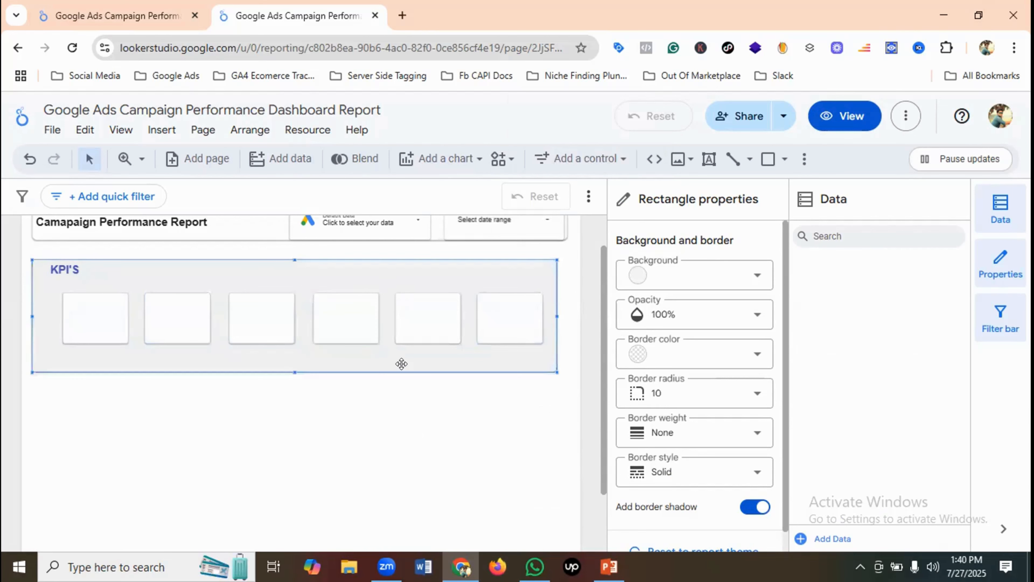
pyautogui.click(845, 116)
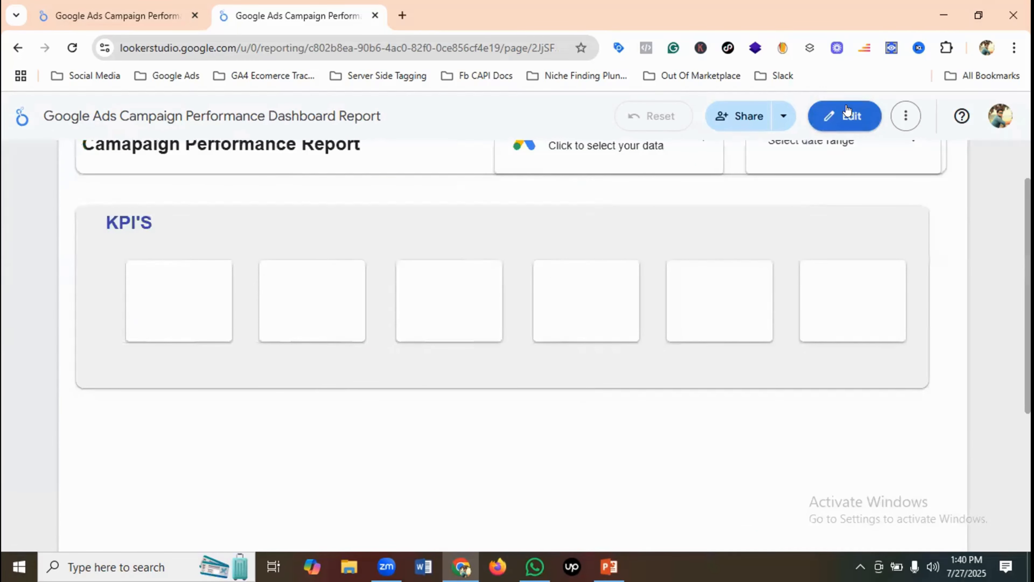
pyautogui.click(845, 117)
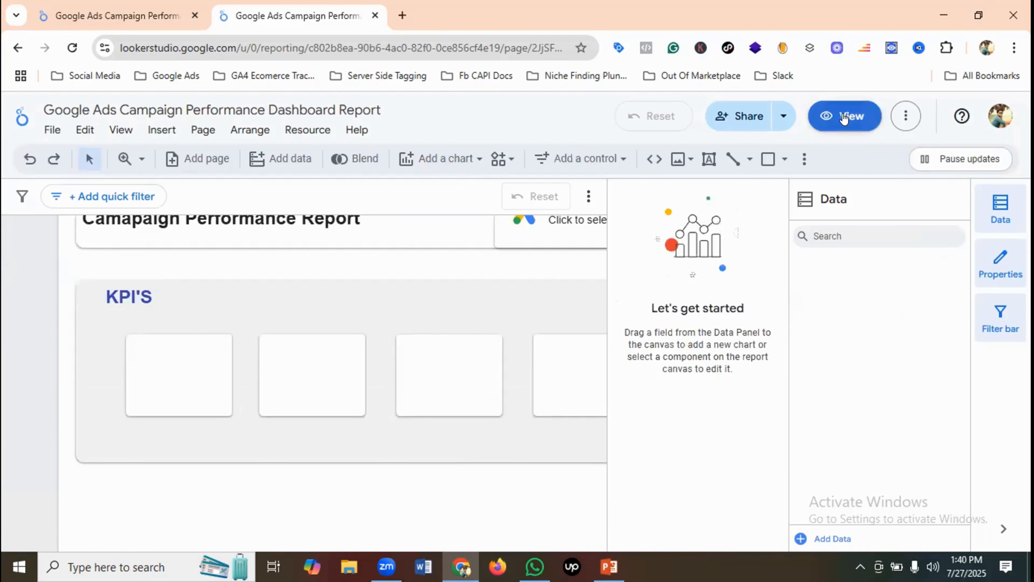
# Step: Insert a scorecard chart and fit it over the first white KPI card
pyautogui.click(98, 314)
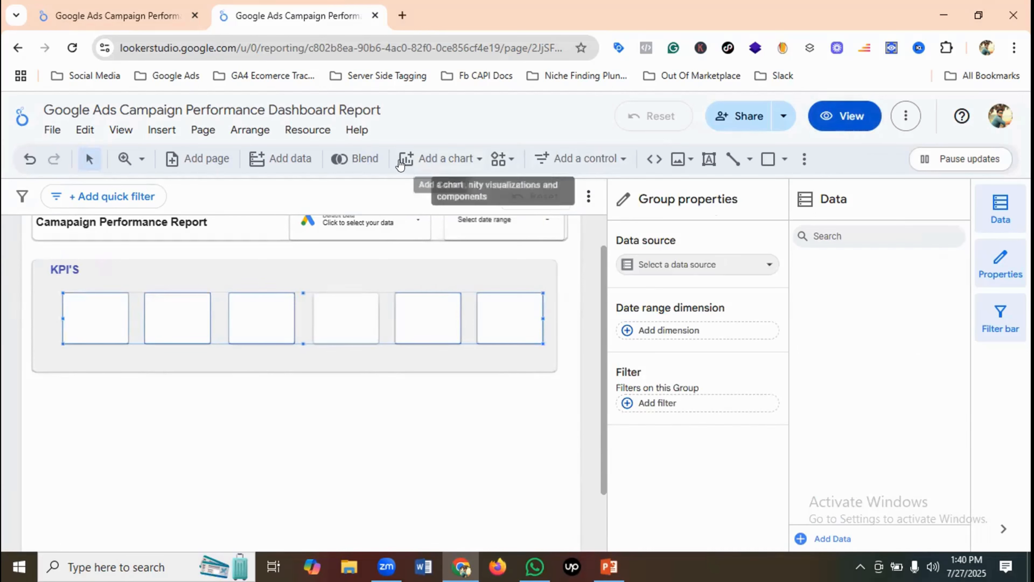
pyautogui.click(444, 159)
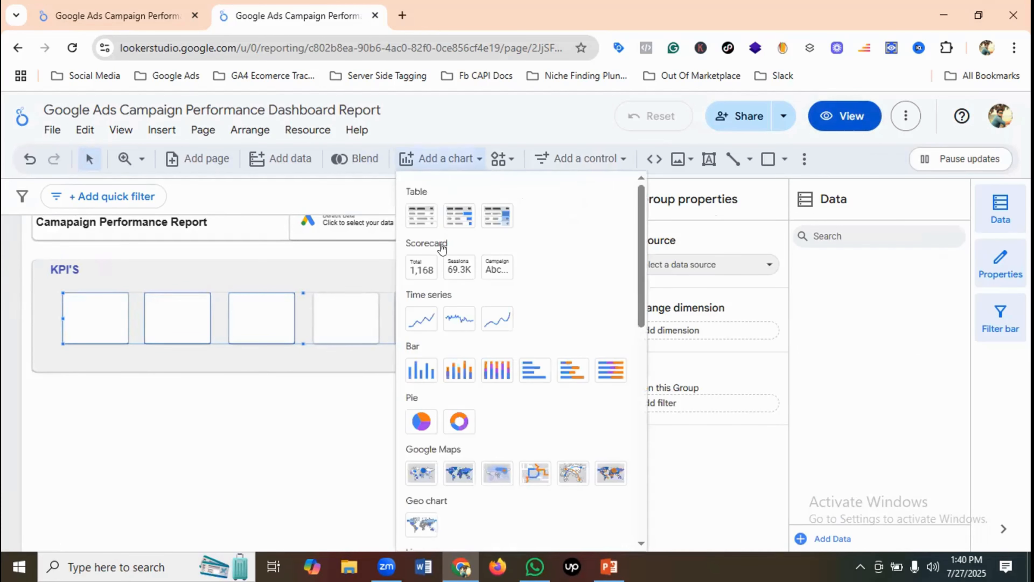
pyautogui.click(421, 272)
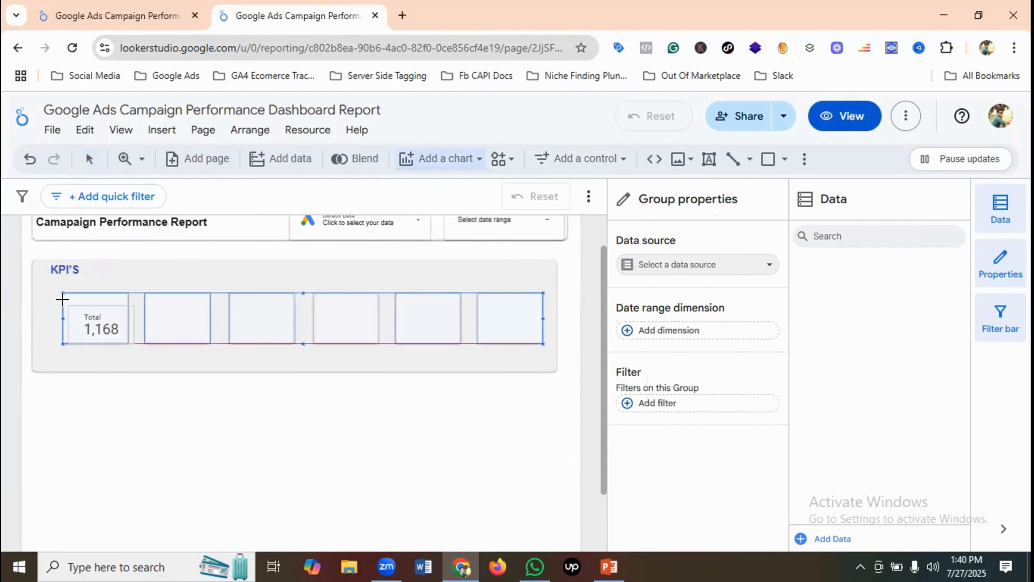
pyautogui.moveTo(68, 304)
pyautogui.mouseDown()
pyautogui.moveTo(103, 335)
pyautogui.moveTo(109, 312)
pyautogui.moveTo(126, 314)
pyautogui.moveTo(92, 339)
pyautogui.moveTo(63, 318)
pyautogui.mouseUp()
pyautogui.click(120, 347)
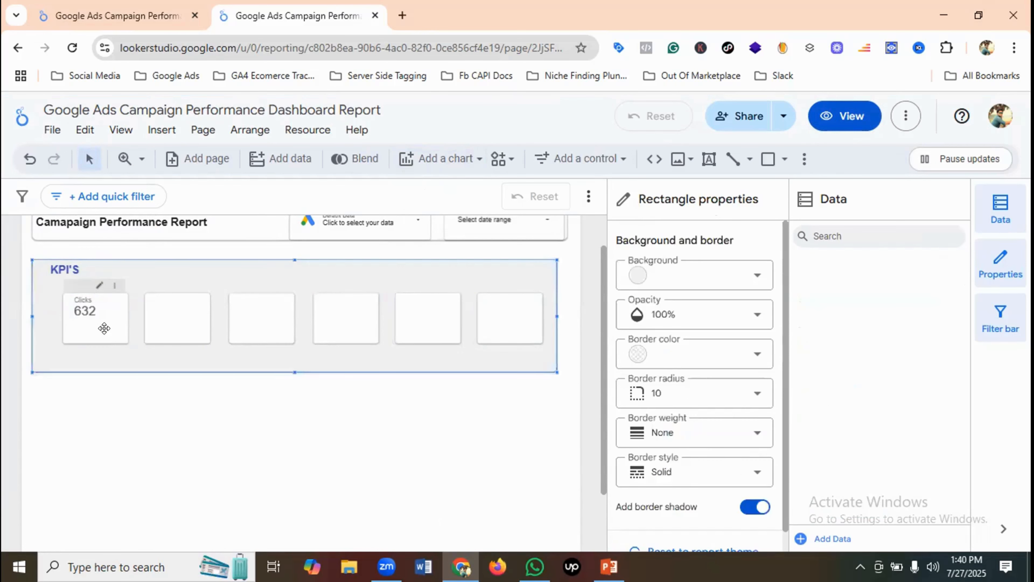
# Step: Copy the Clicks scorecard from the first KPI card and place the pasted copy over the second card
pyautogui.click(104, 328)
pyautogui.moveTo(121, 317); pyautogui.dragTo(122, 317)
pyautogui.click(105, 316)
pyautogui.click(105, 317)
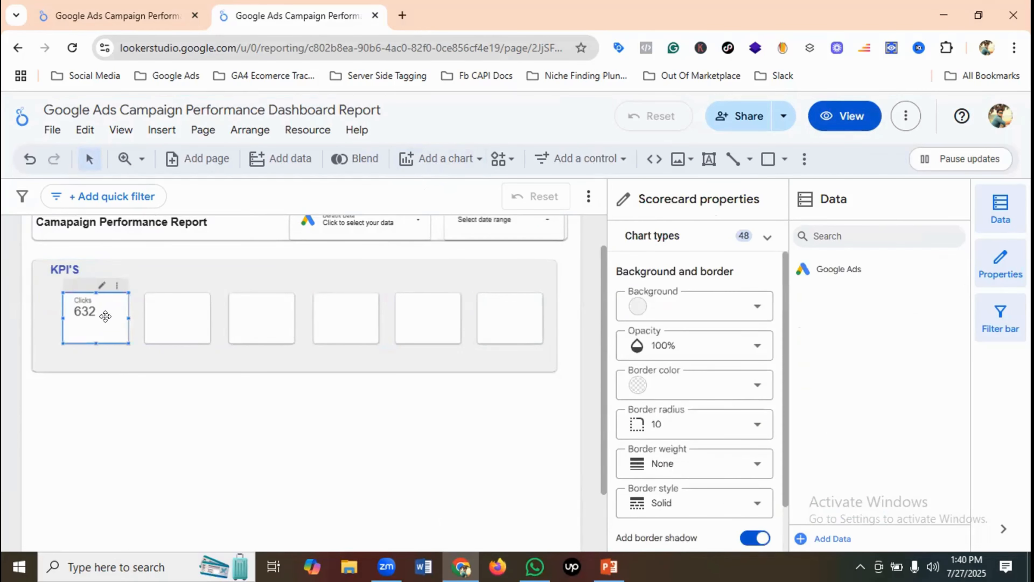
pyautogui.rightClick(105, 320)
pyautogui.click(129, 249)
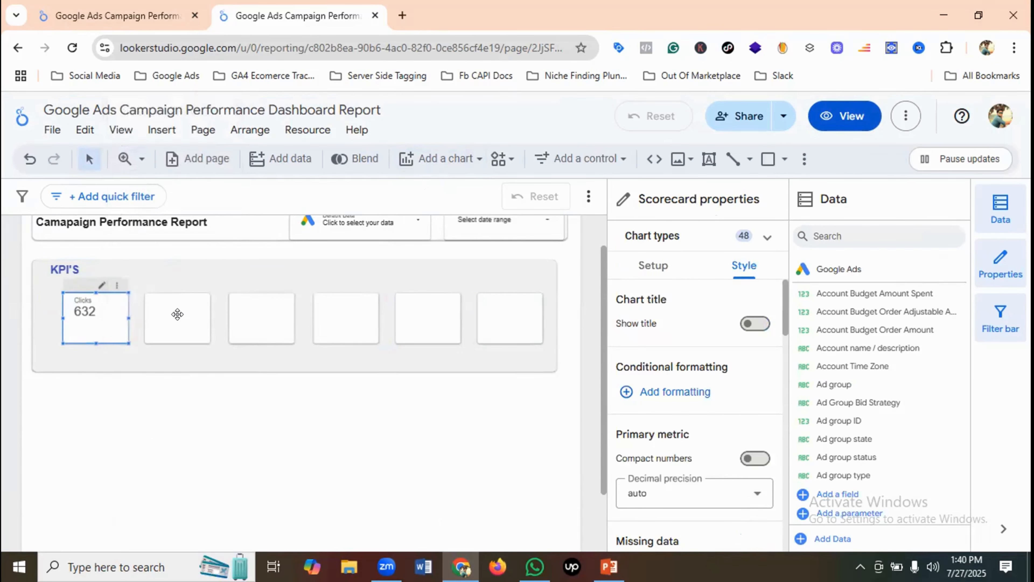
pyautogui.click(178, 314)
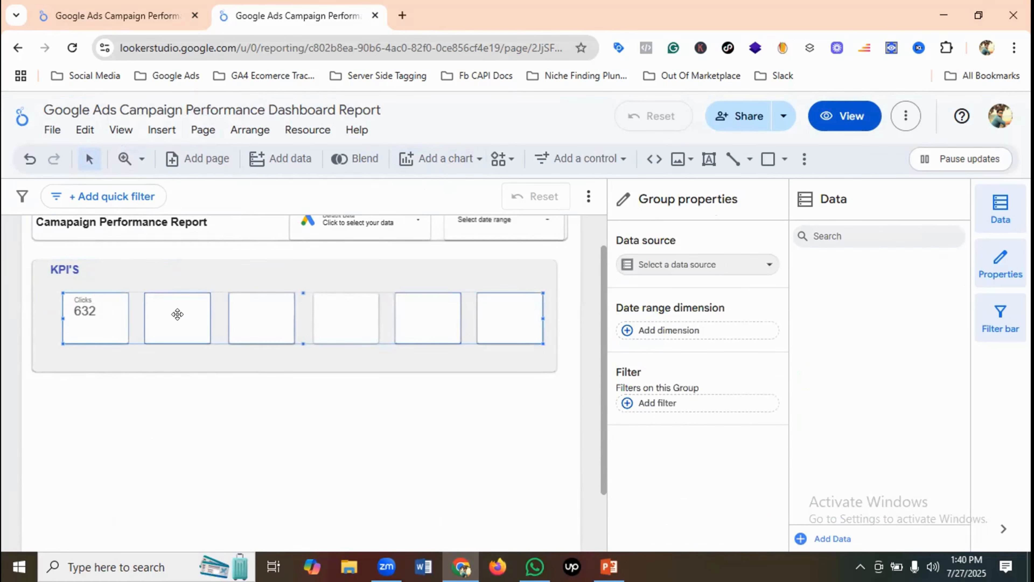
pyautogui.rightClick(178, 313)
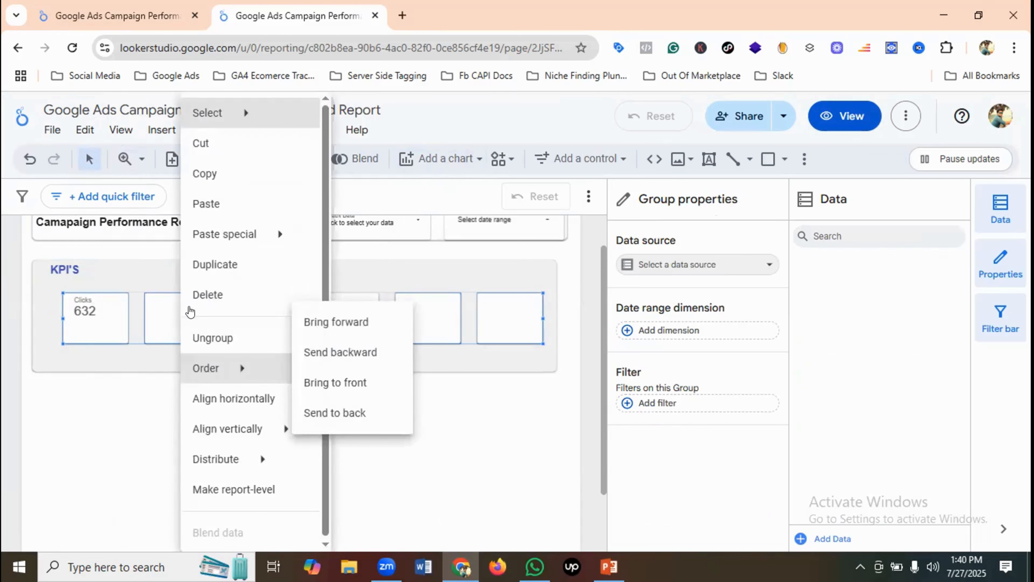
pyautogui.click(204, 201)
pyautogui.scroll(-2, 110, 268)
pyautogui.moveTo(109, 268); pyautogui.dragTo(160, 250)
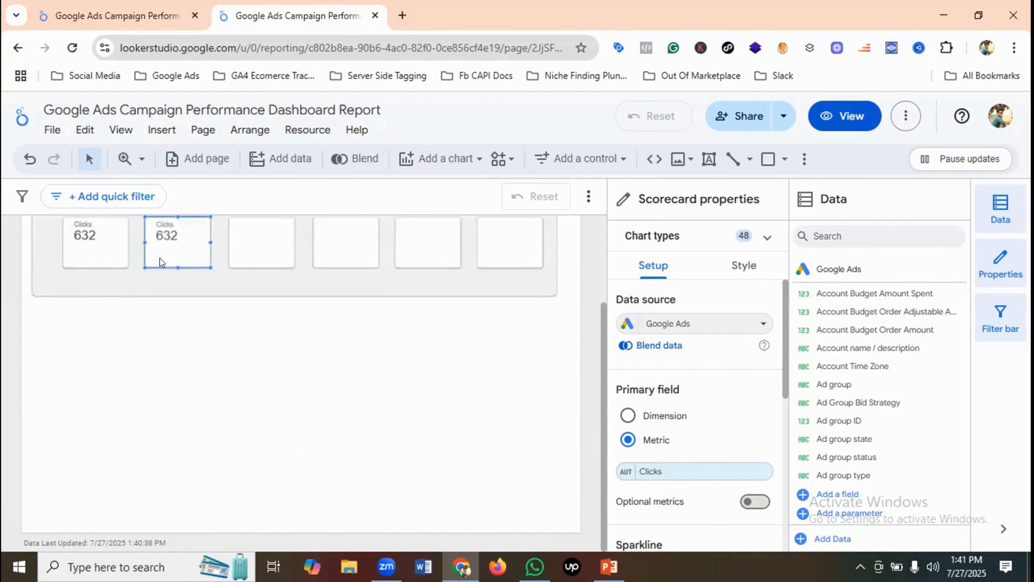
# Step: Paste another copy of the Clicks scorecard and position it over the third KPI card
pyautogui.scroll(3, 195, 320)
pyautogui.rightClick(248, 358)
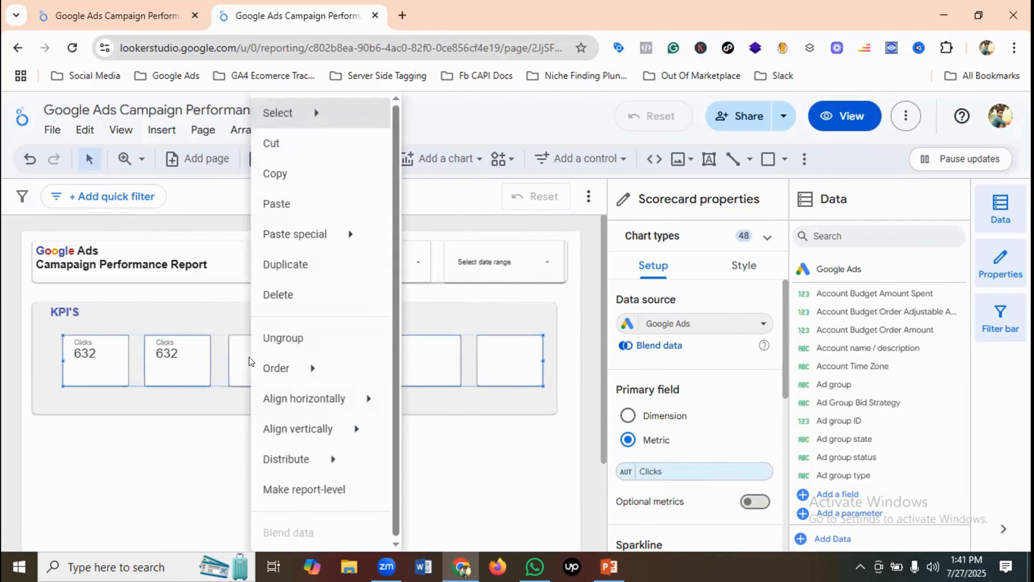
pyautogui.click(277, 205)
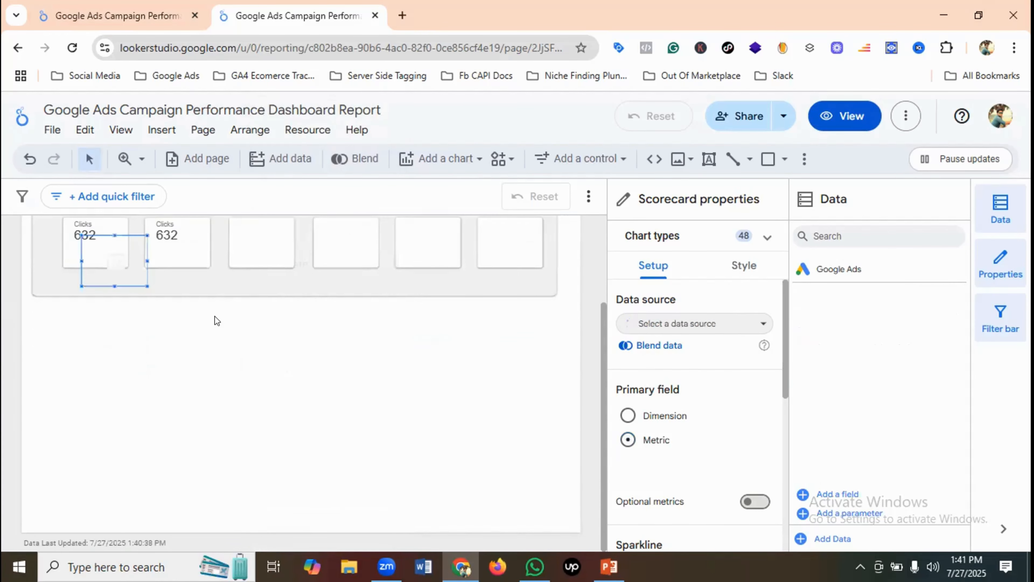
pyautogui.scroll(3, 215, 317)
pyautogui.moveTo(116, 376); pyautogui.dragTo(261, 354)
pyautogui.click(299, 389)
# Step: Add a pasted copy of the Clicks scorecard over the fourth KPI card
pyautogui.rightClick(341, 368)
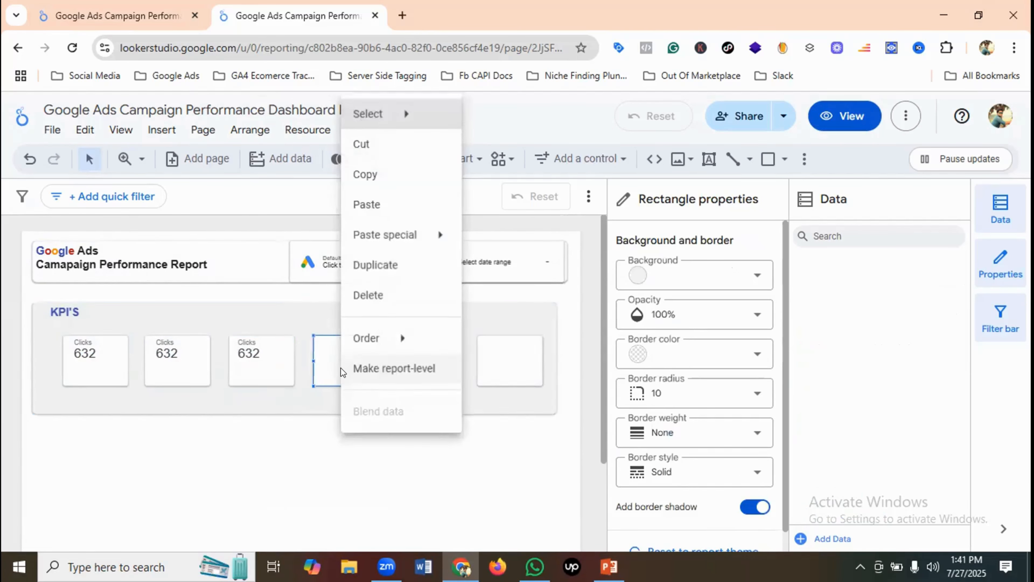
pyautogui.click(365, 204)
pyautogui.scroll(3, 273, 309)
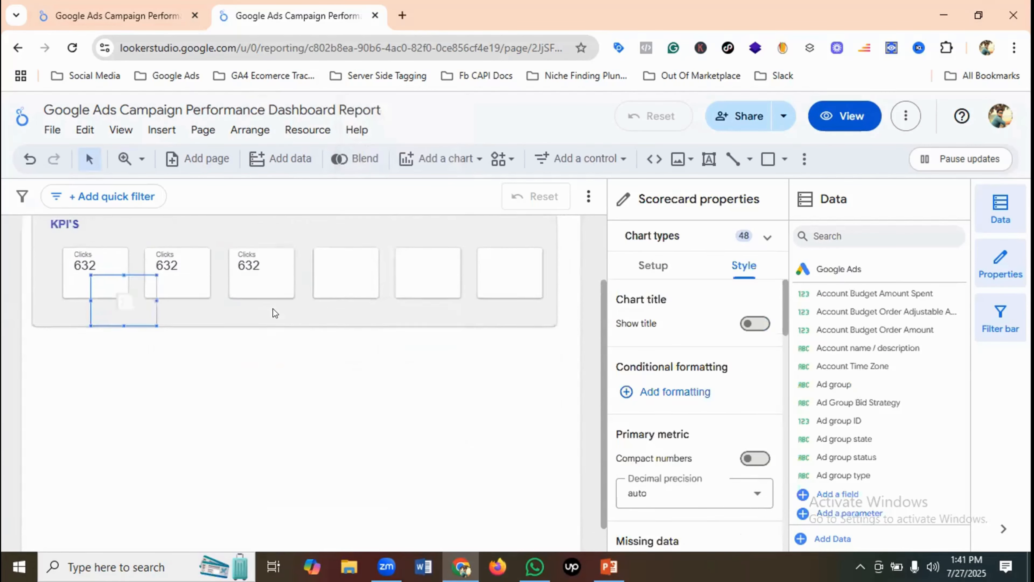
pyautogui.moveTo(116, 384); pyautogui.dragTo(344, 365)
pyautogui.click(371, 400)
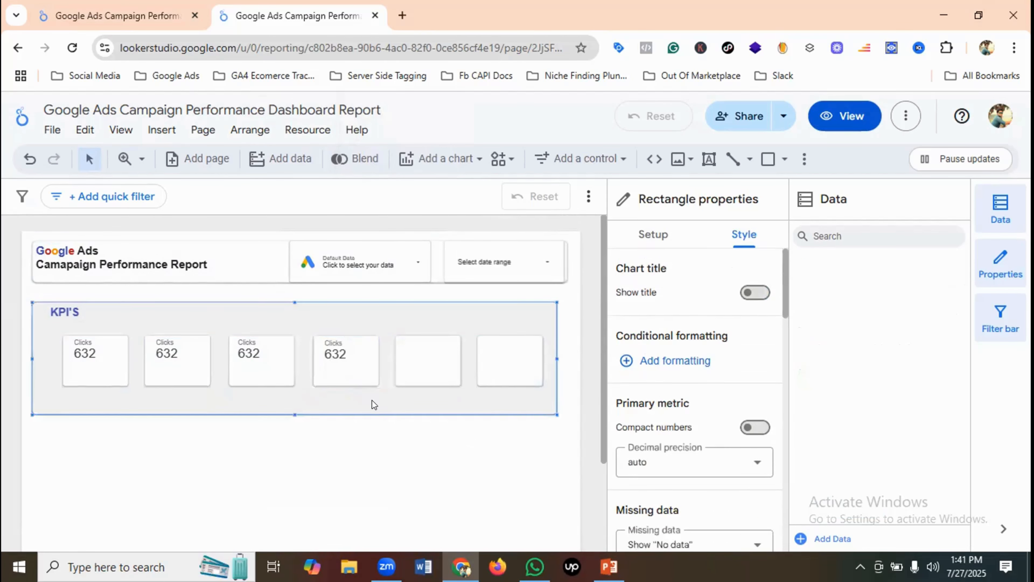
# Step: Paste the copied Clicks scorecard again and fit it over the fifth KPI card
pyautogui.rightClick(423, 369)
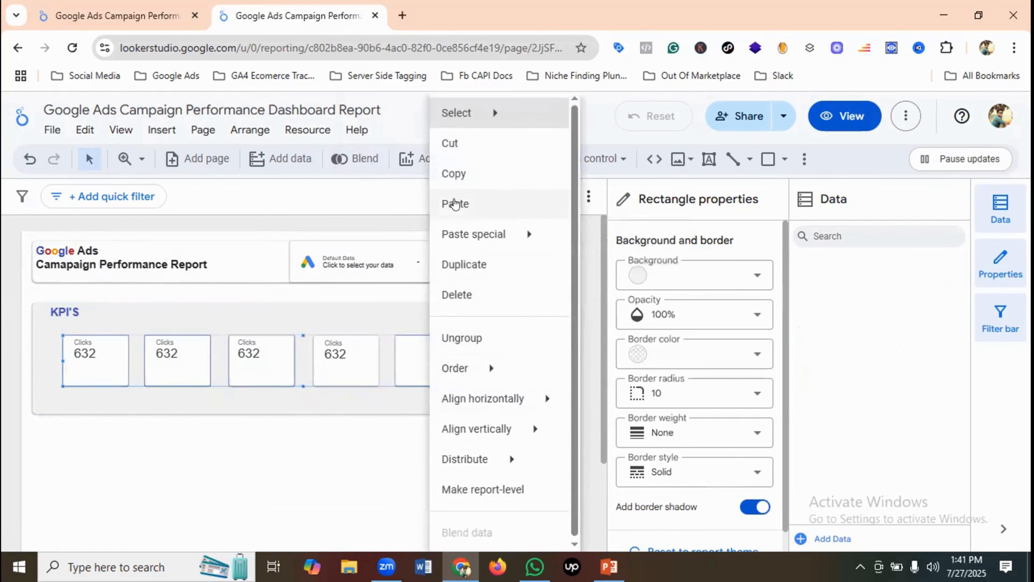
pyautogui.click(455, 204)
pyautogui.scroll(2, 294, 420)
pyautogui.moveTo(111, 370); pyautogui.dragTo(419, 324)
# Step: Paste a final copy of the Clicks scorecard and move it onto the sixth KPI card
pyautogui.click(495, 322)
pyautogui.rightClick(497, 320)
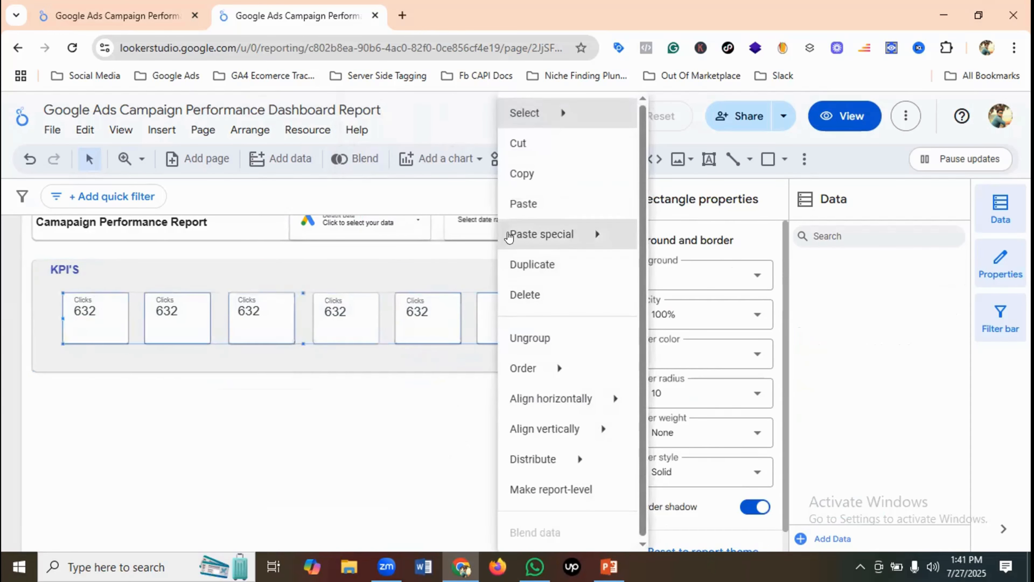
pyautogui.click(521, 203)
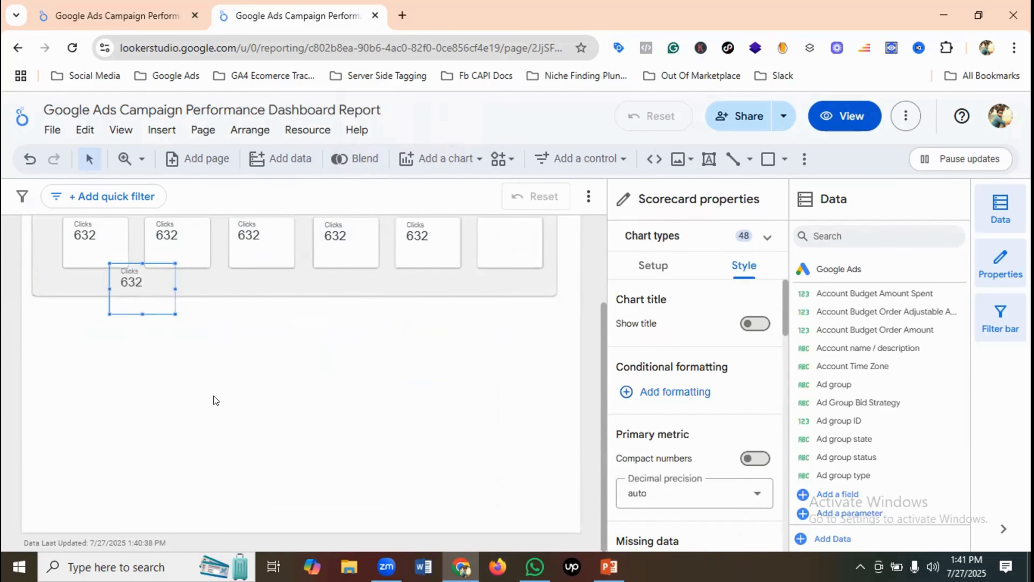
pyautogui.scroll(3, 213, 396)
pyautogui.moveTo(140, 407); pyautogui.dragTo(508, 363)
pyautogui.click(496, 399)
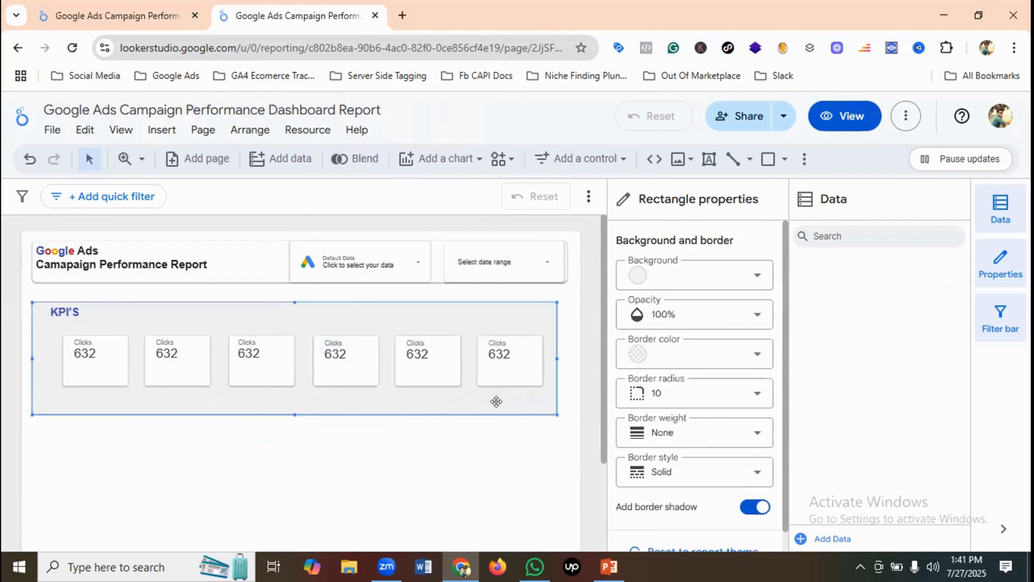
# Step: Compare the first scorecard's setup options with the Clicks card in the reference dashboard
pyautogui.click(113, 14)
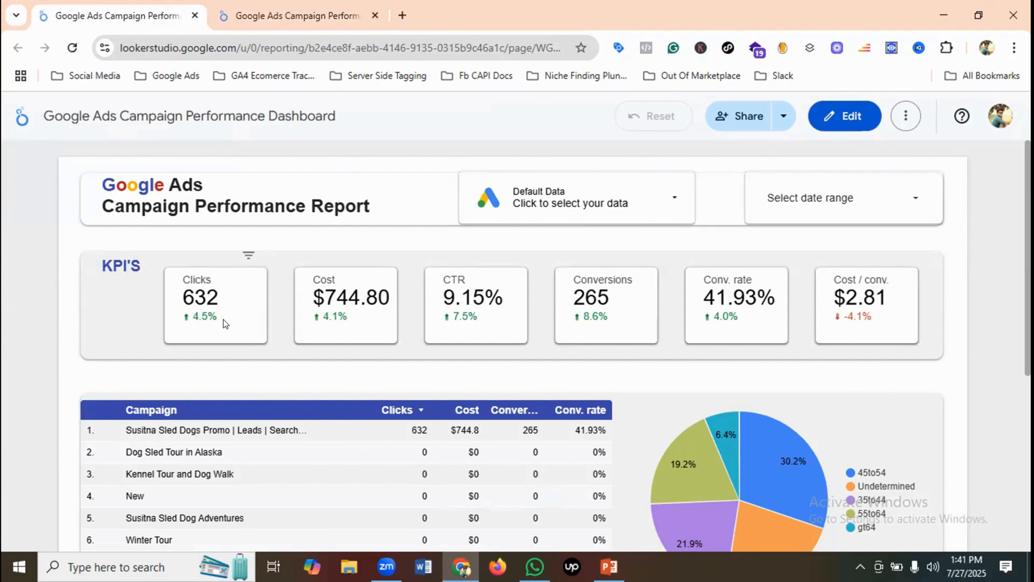
pyautogui.click(290, 12)
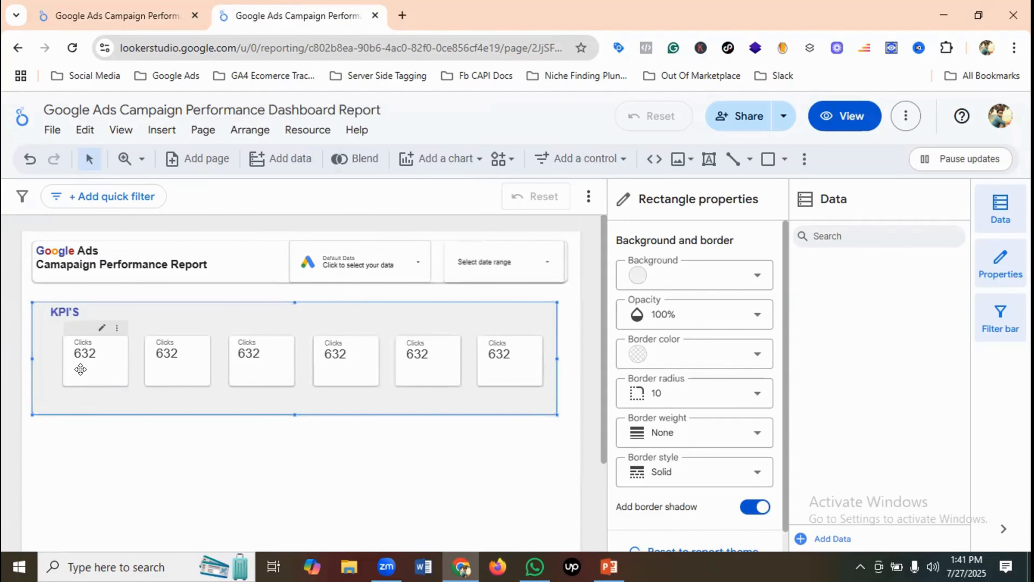
pyautogui.click(93, 361)
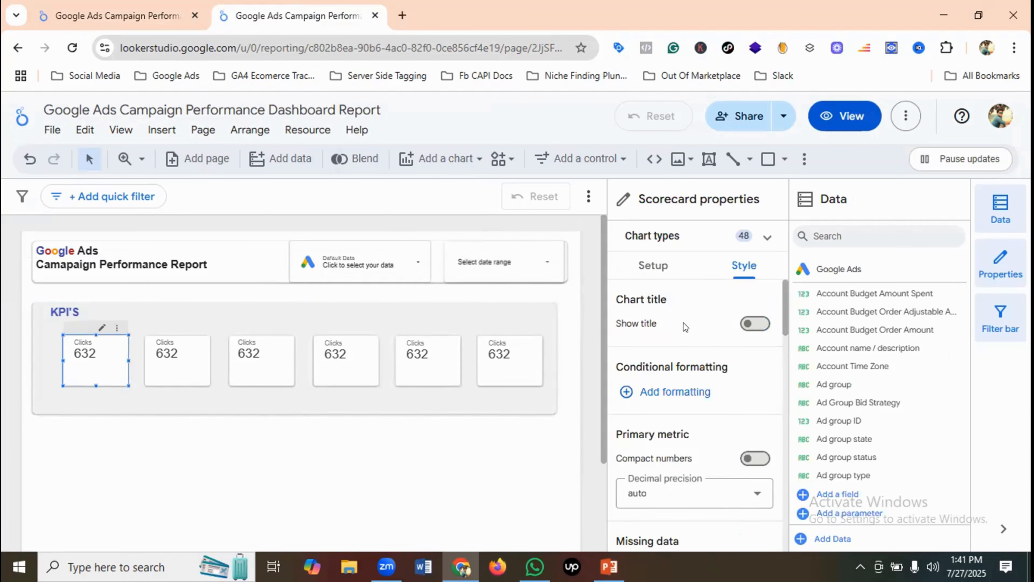
pyautogui.click(657, 265)
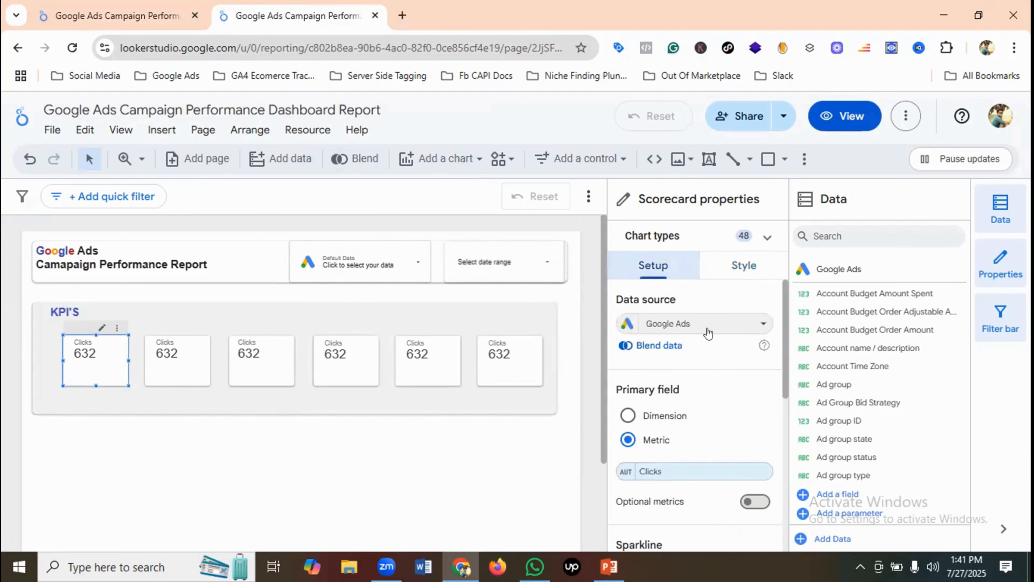
pyautogui.click(155, 7)
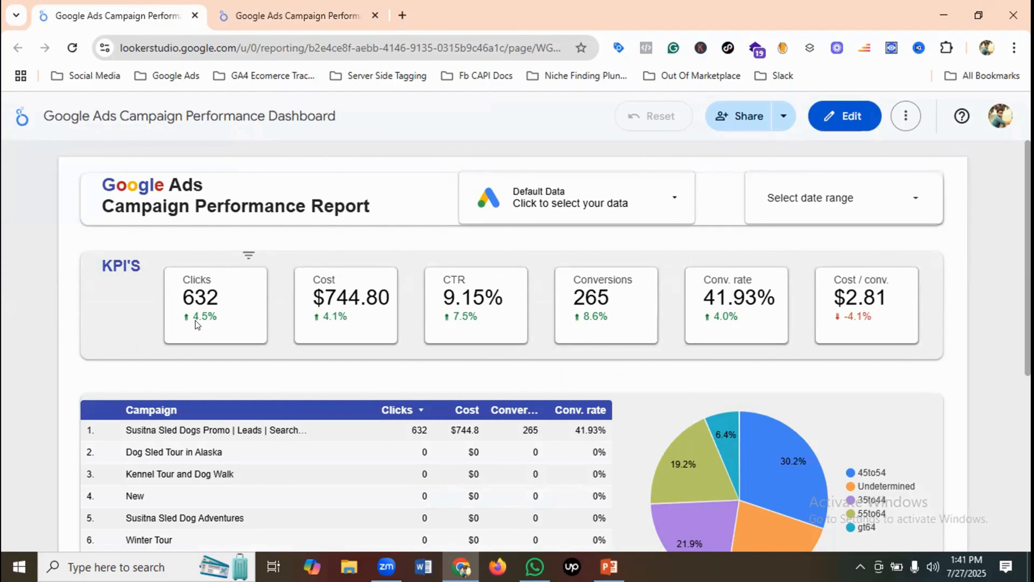
# Step: In the report being edited, enable the comparison date range on the first Clicks scorecard and set it to Previous period
pyautogui.click(295, 29)
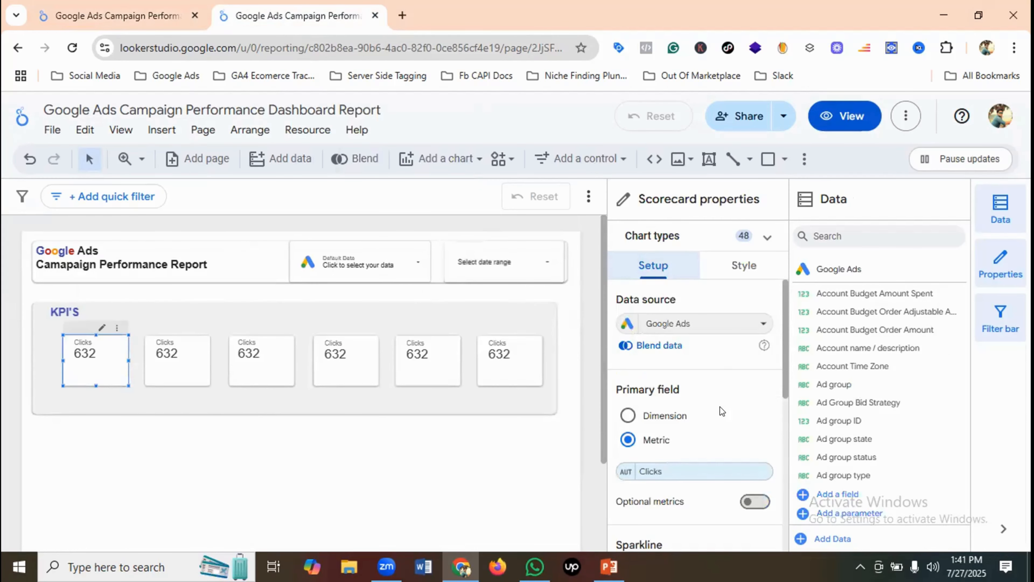
pyautogui.scroll(-10, 720, 407)
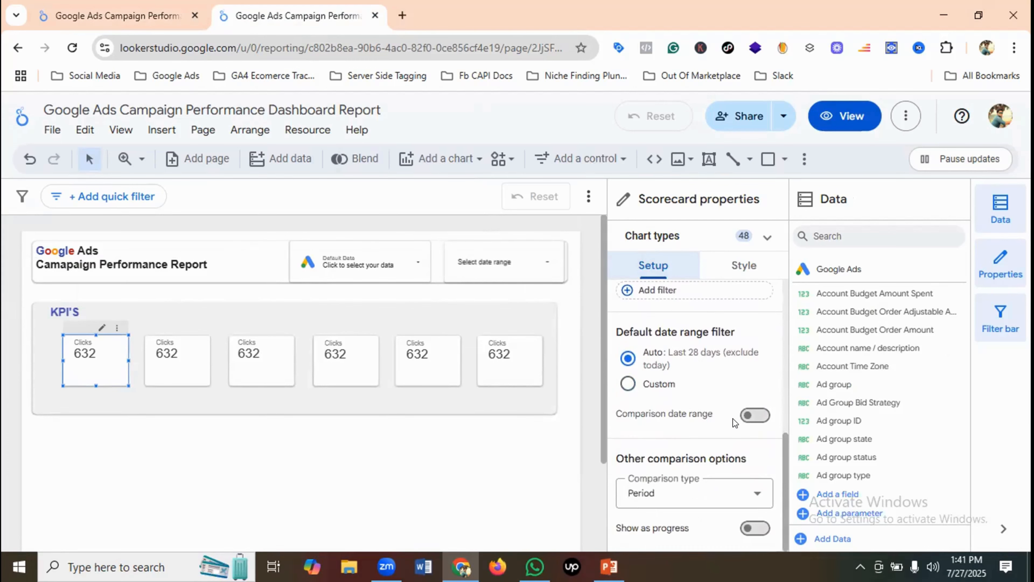
pyautogui.click(750, 416)
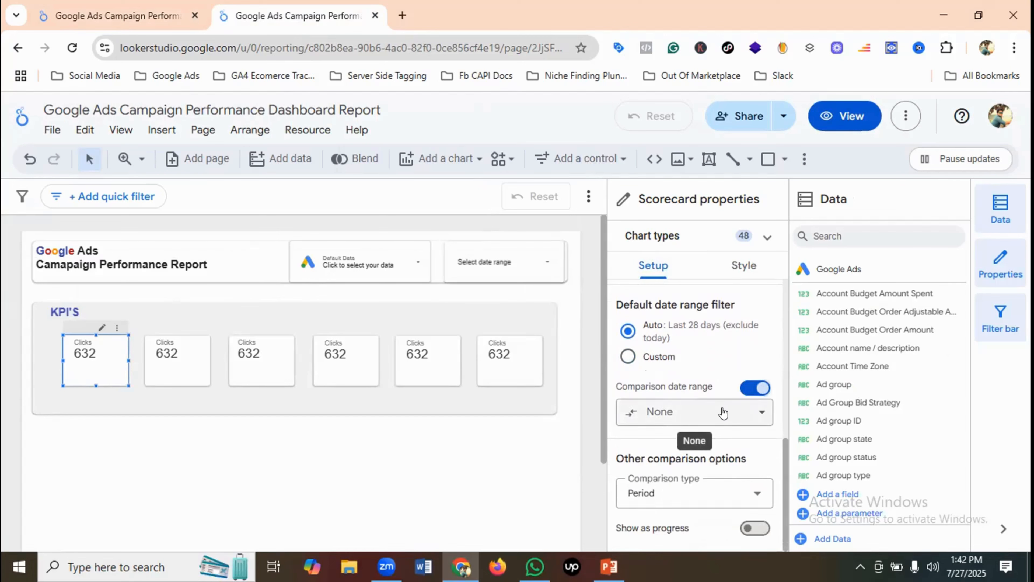
pyautogui.click(723, 412)
pyautogui.click(701, 163)
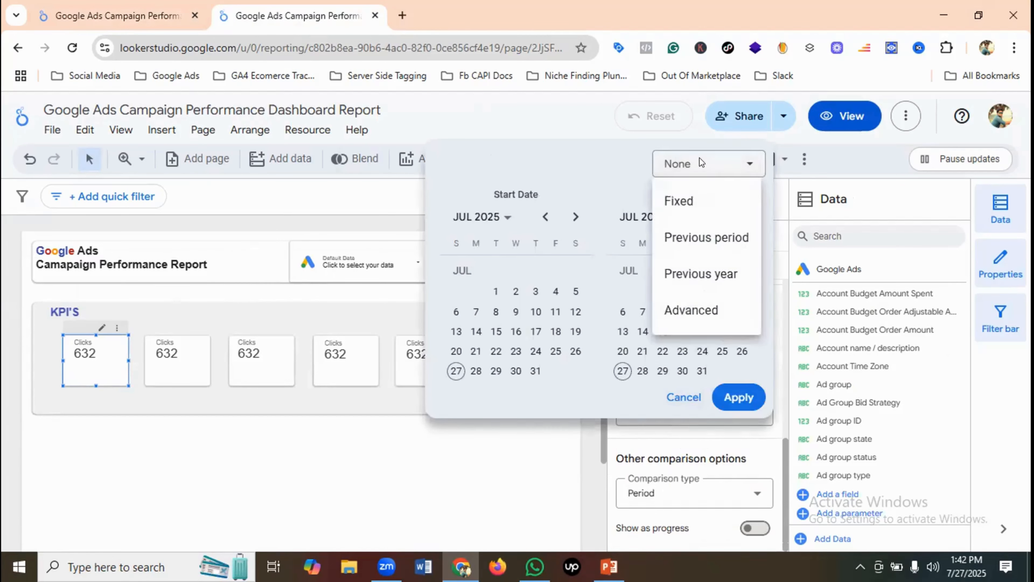
pyautogui.click(707, 237)
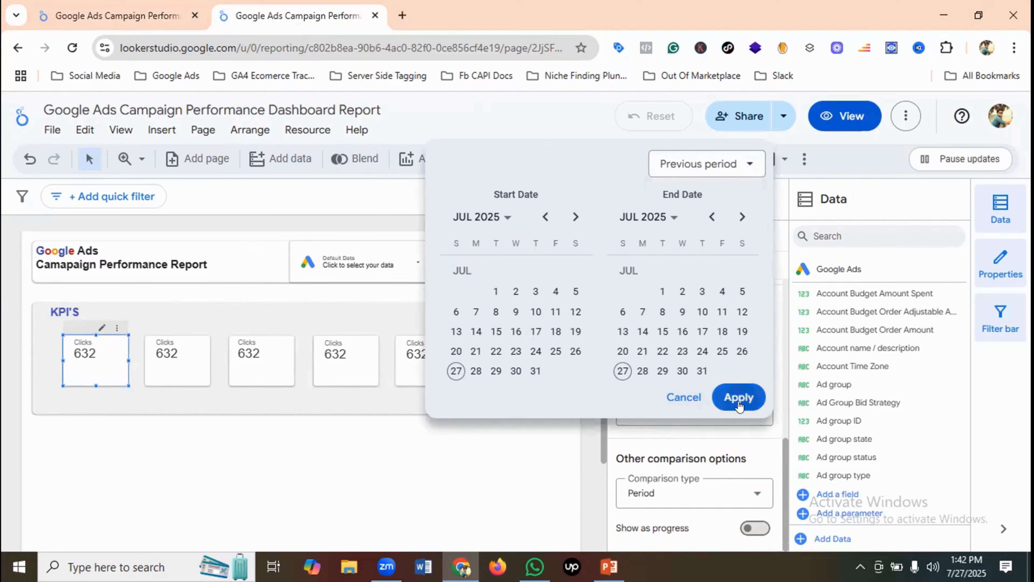
pyautogui.click(738, 397)
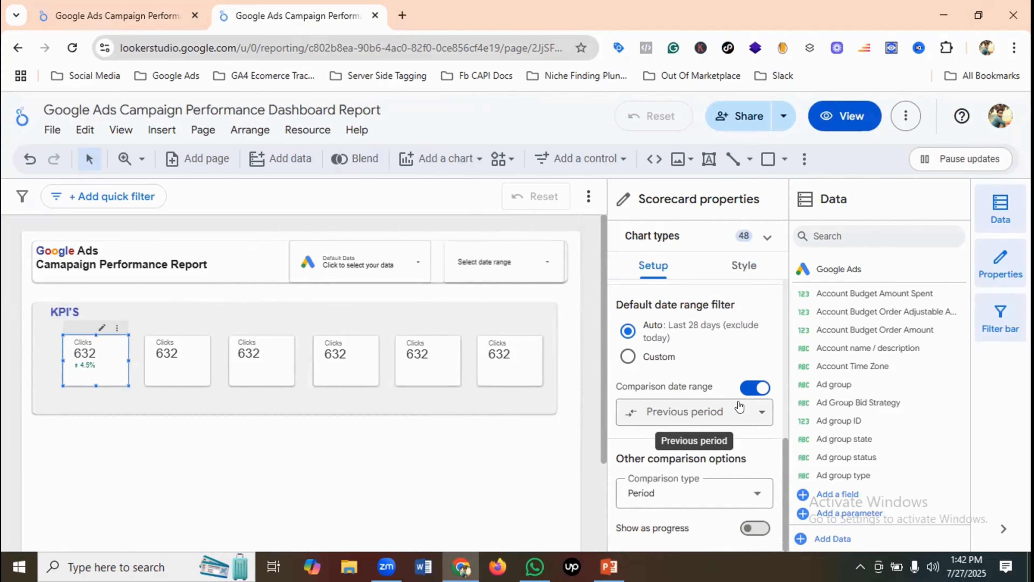
# Step: Change the second KPI scorecard's metric to Cost, following the finished reference dashboard
pyautogui.click(196, 357)
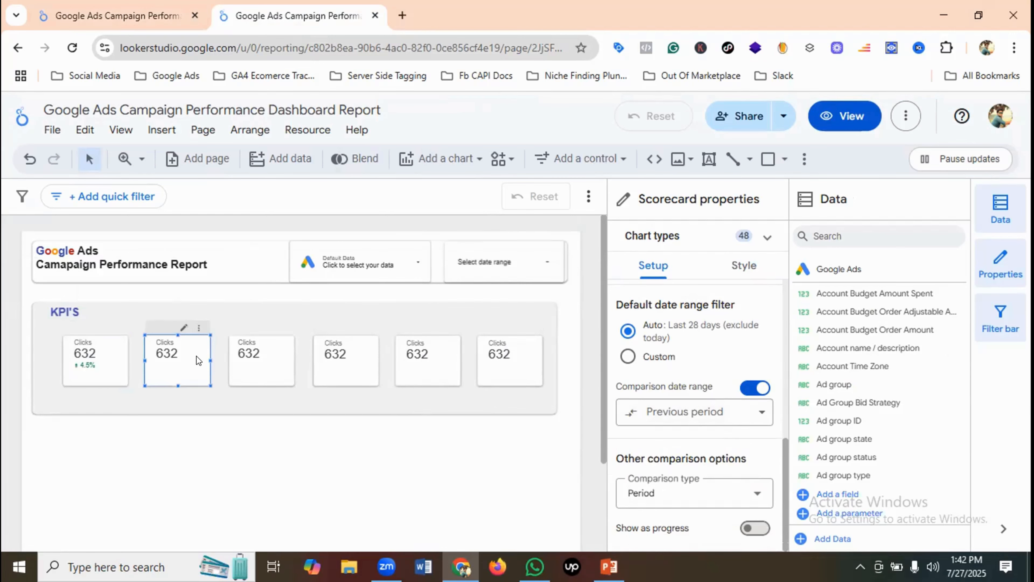
pyautogui.click(130, 12)
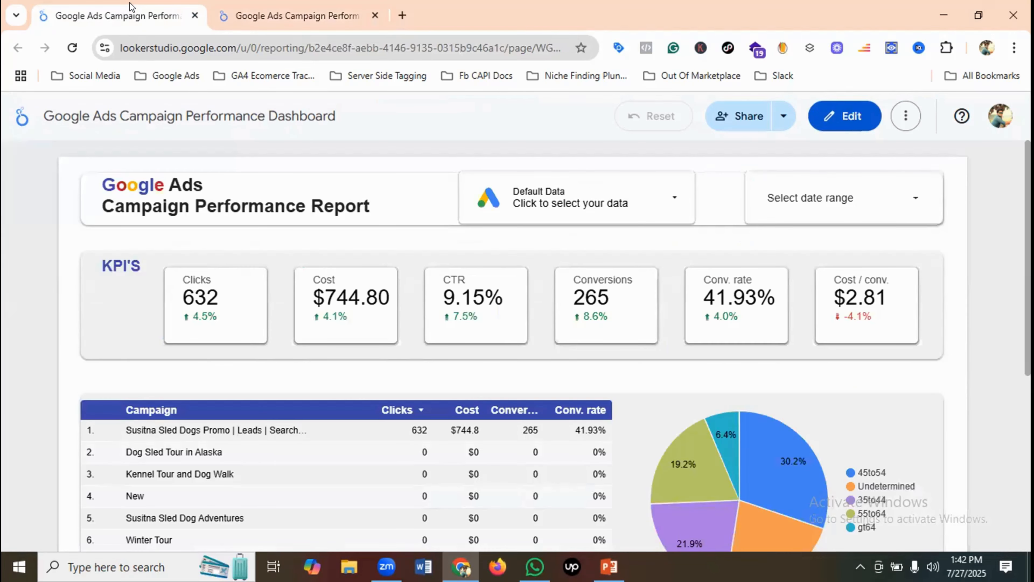
pyautogui.click(261, 6)
pyautogui.scroll(-4, 748, 366)
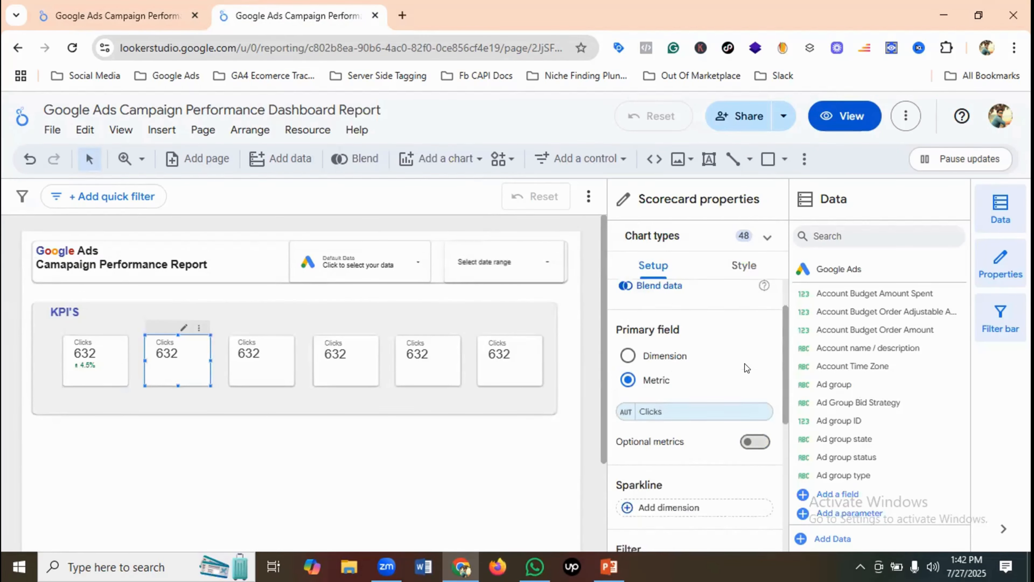
pyautogui.click(648, 323)
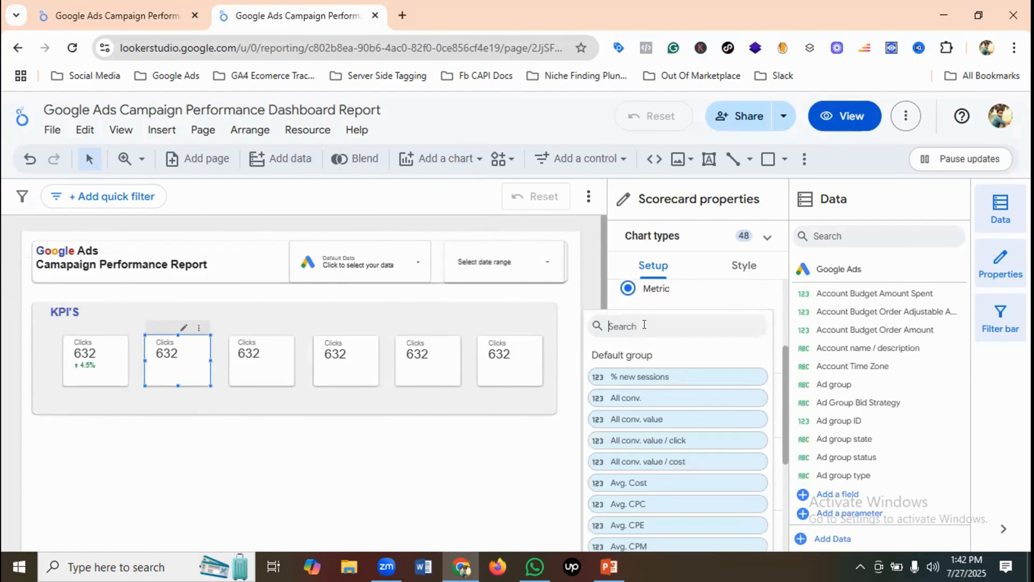
pyautogui.write('Cost')
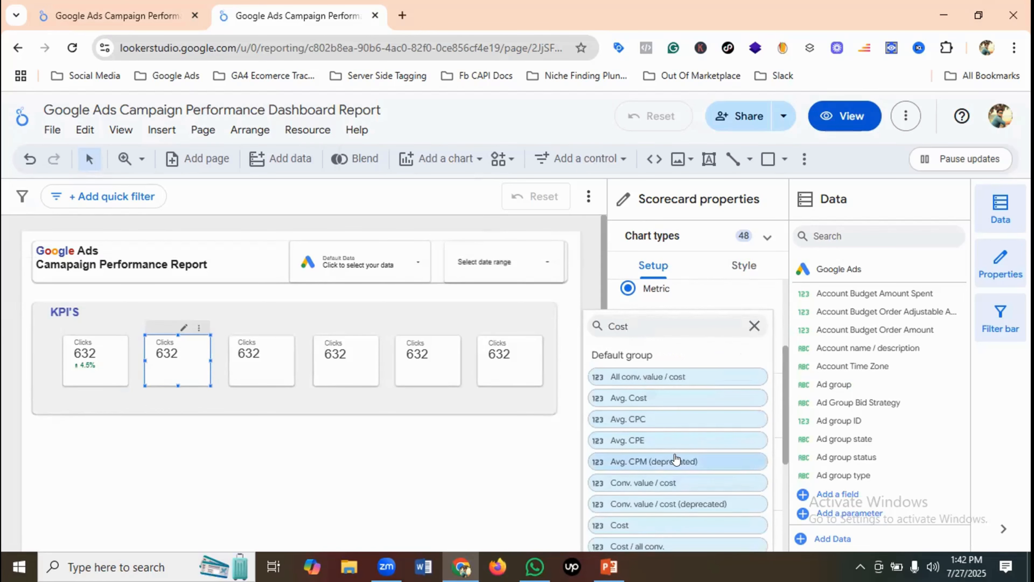
pyautogui.scroll(-1, 651, 465)
pyautogui.click(625, 477)
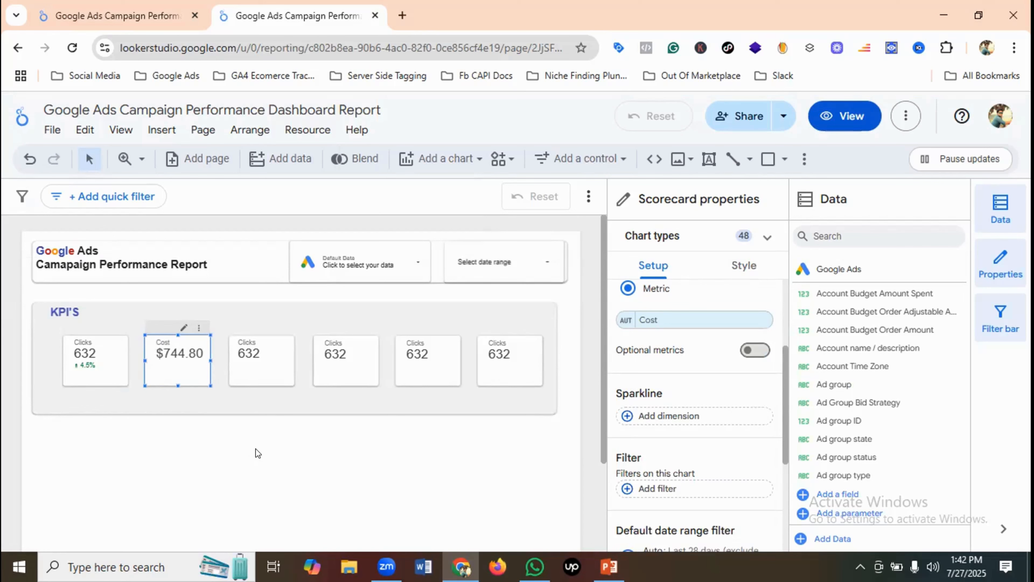
# Step: Enable the comparison date range on the Cost scorecard and set it to Previous period
pyautogui.scroll(-3, 722, 382)
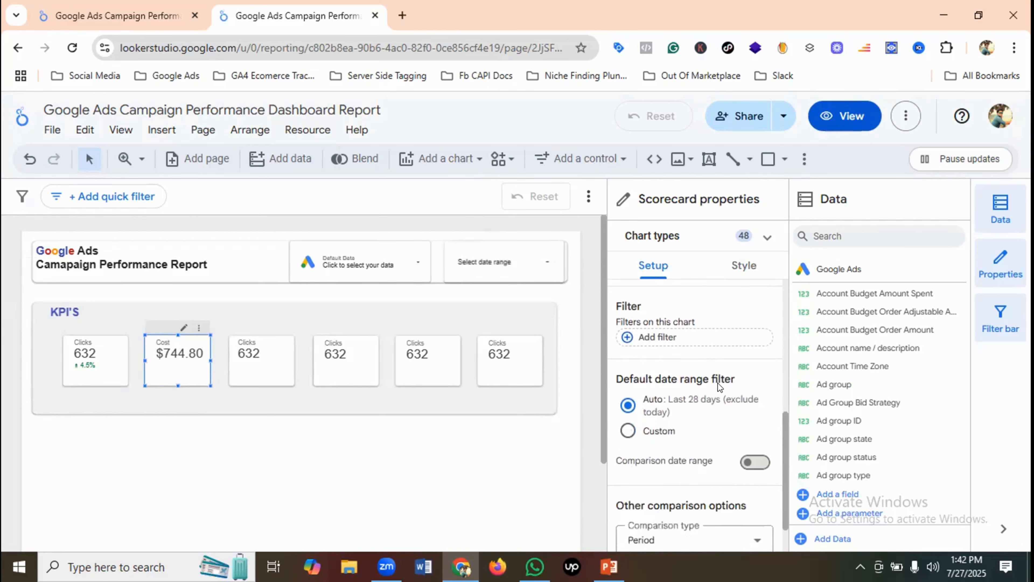
pyautogui.scroll(-1, 724, 391)
pyautogui.click(745, 417)
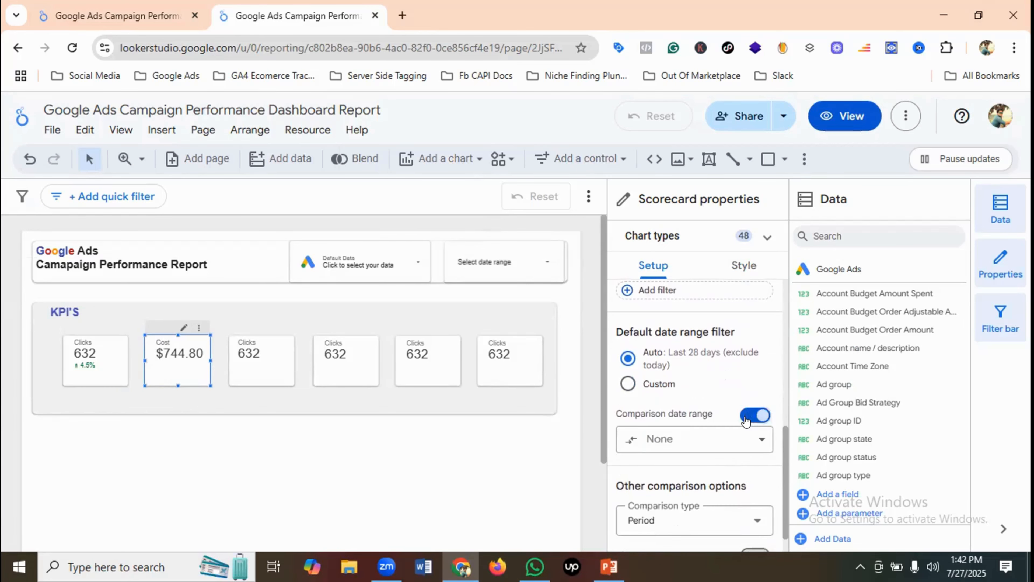
pyautogui.click(697, 441)
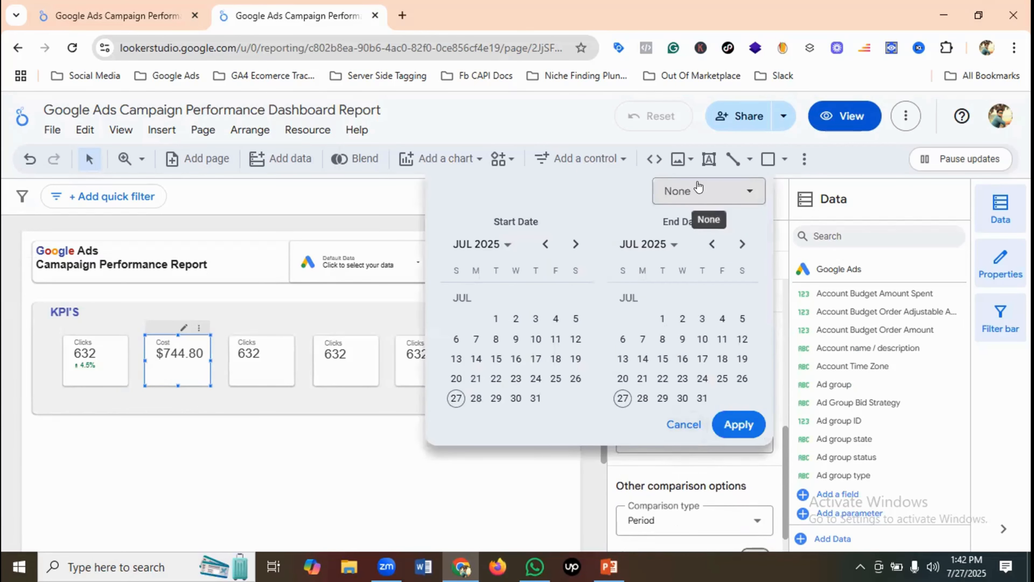
pyautogui.click(693, 193)
pyautogui.click(680, 264)
pyautogui.click(744, 425)
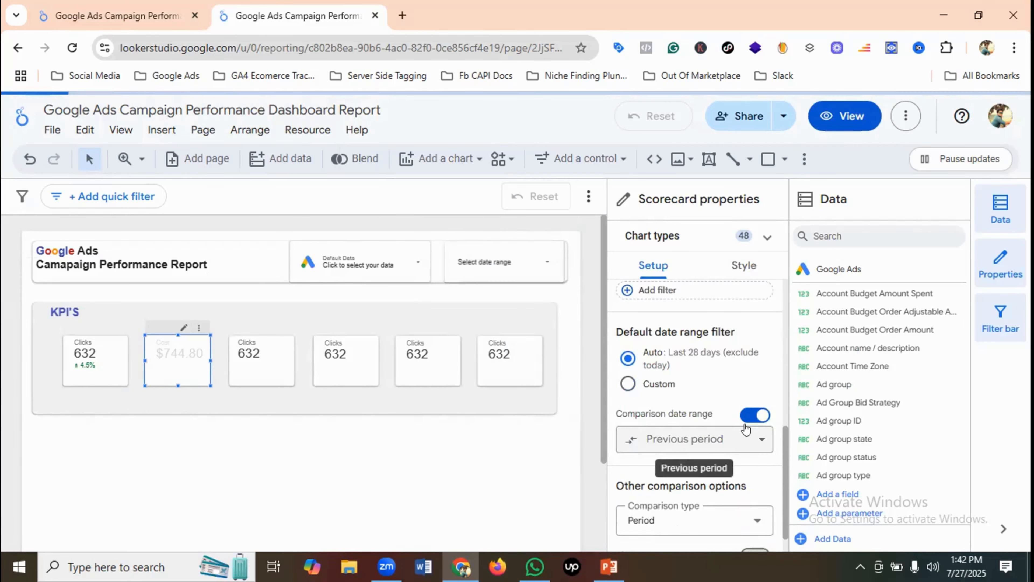
# Step: Check the reference dashboard and change the third KPI scorecard's metric to CTR
pyautogui.click(261, 364)
pyautogui.click(138, 5)
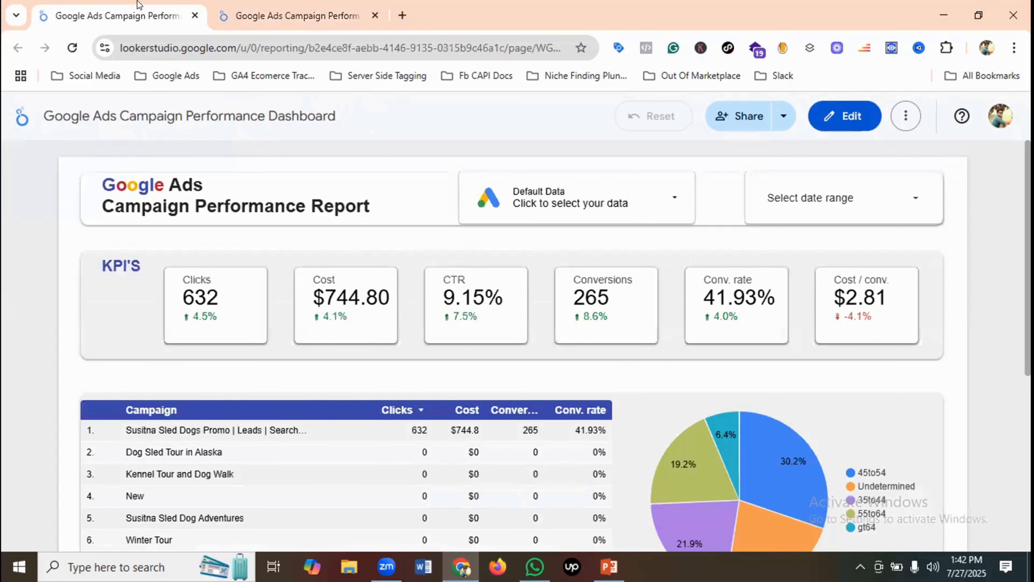
pyautogui.click(248, 9)
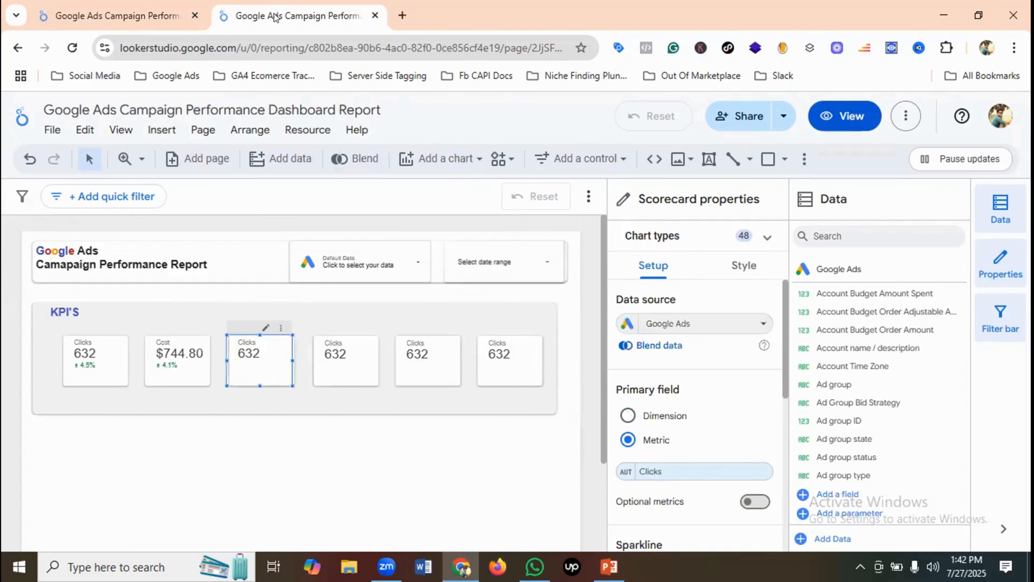
pyautogui.click(678, 470)
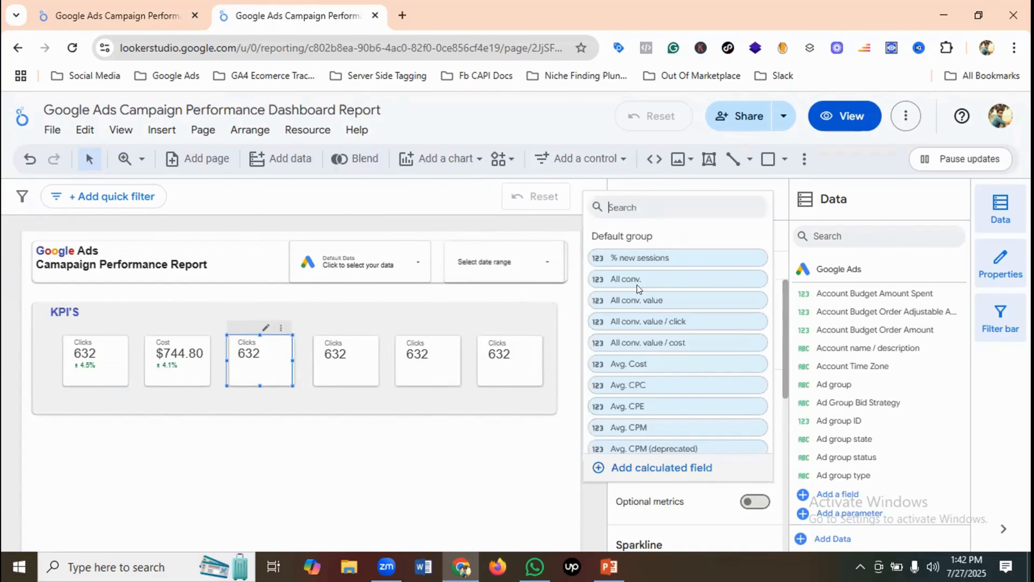
pyautogui.write('c')
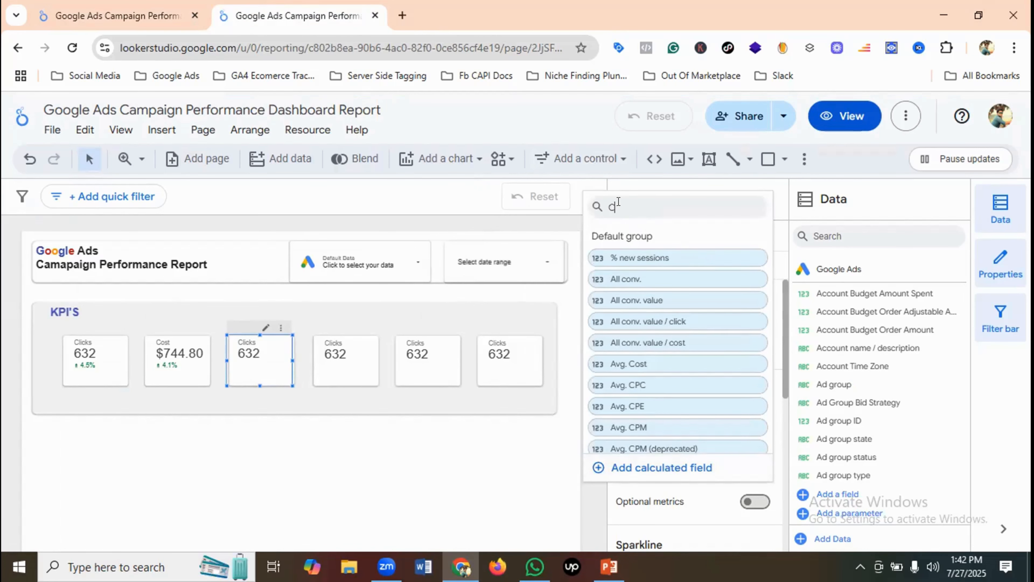
pyautogui.write('tr')
pyautogui.click(625, 259)
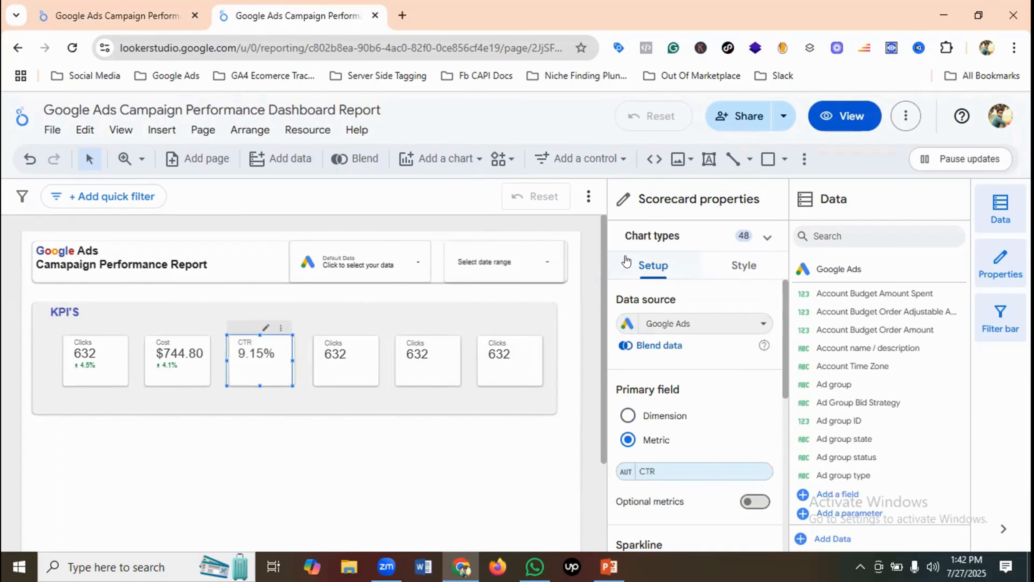
# Step: Enable the comparison date range on the CTR scorecard and set it to Previous period
pyautogui.scroll(-9, 732, 407)
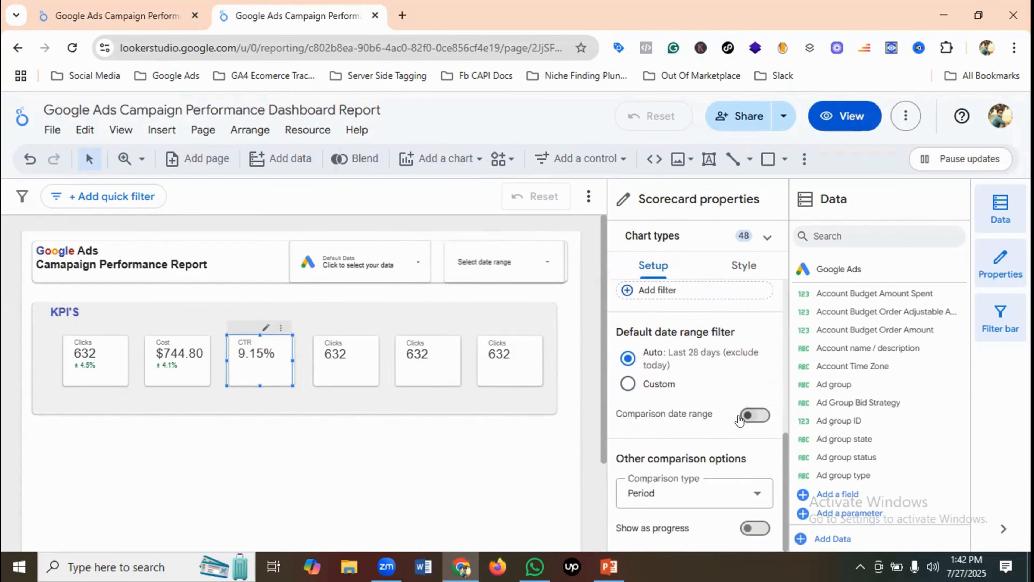
pyautogui.click(750, 416)
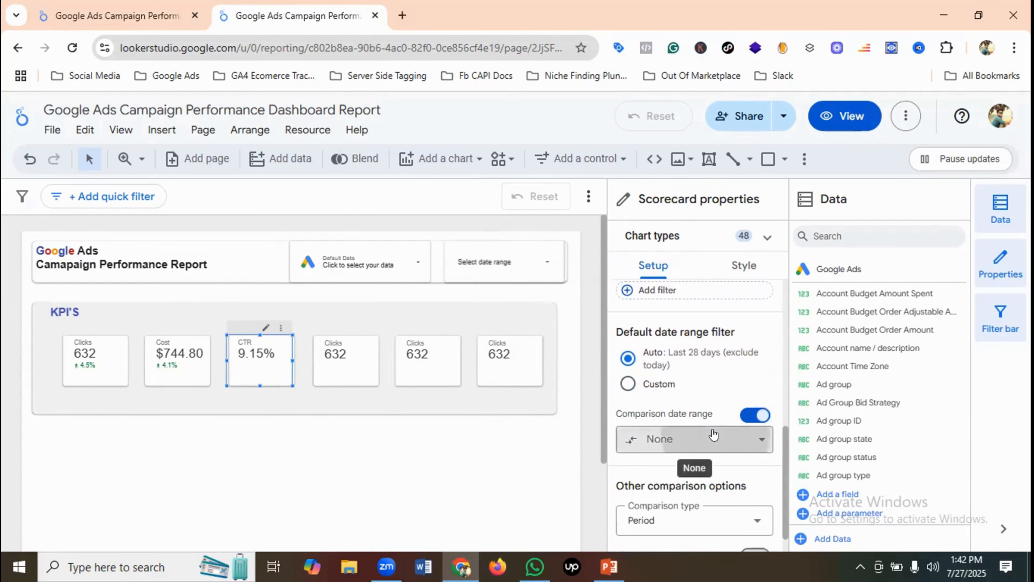
pyautogui.click(715, 438)
pyautogui.click(709, 194)
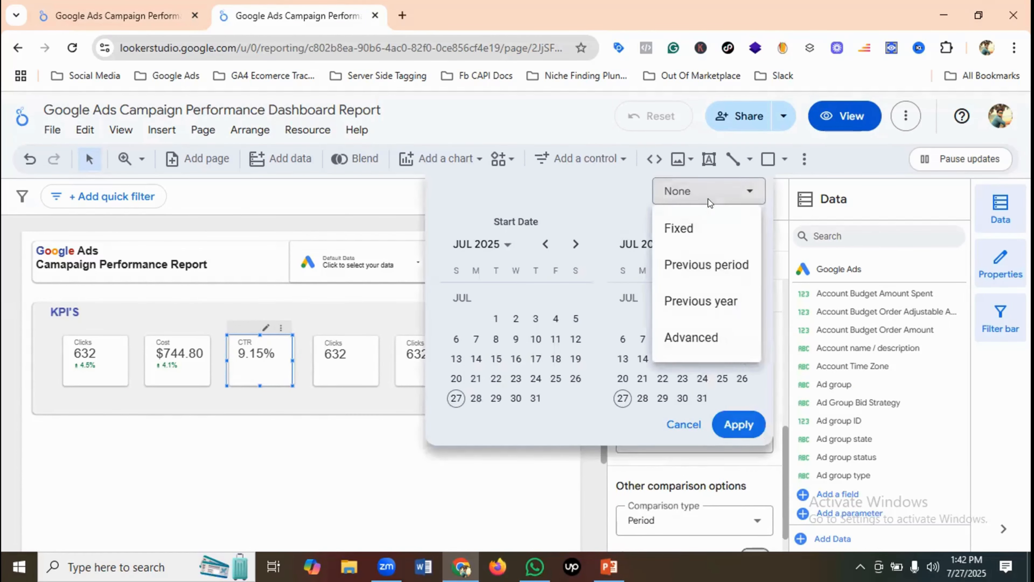
pyautogui.click(700, 264)
pyautogui.click(739, 425)
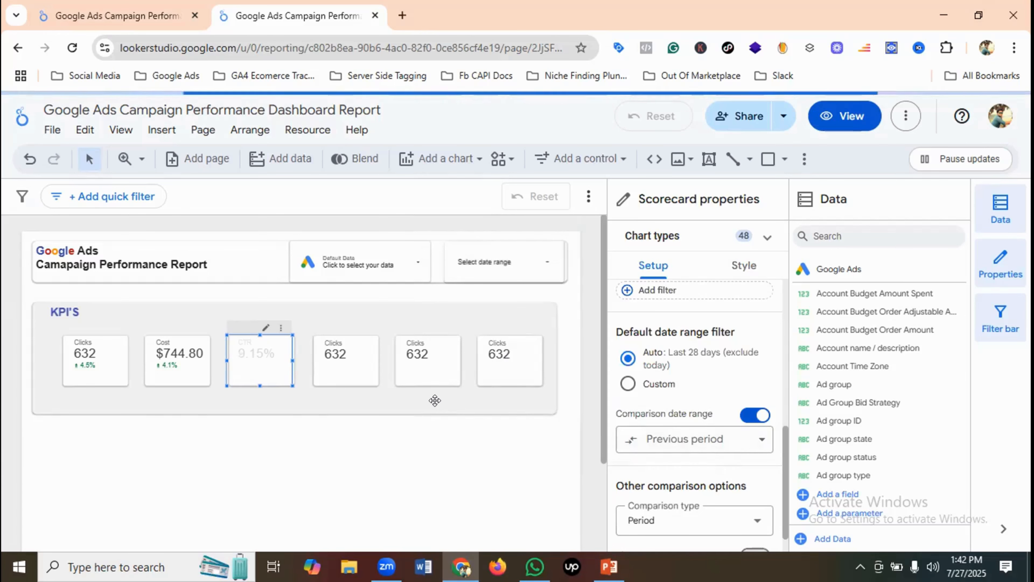
# Step: Consult the reference dashboard for the next KPI and change the fourth scorecard's metric to Conversions
pyautogui.click(136, 5)
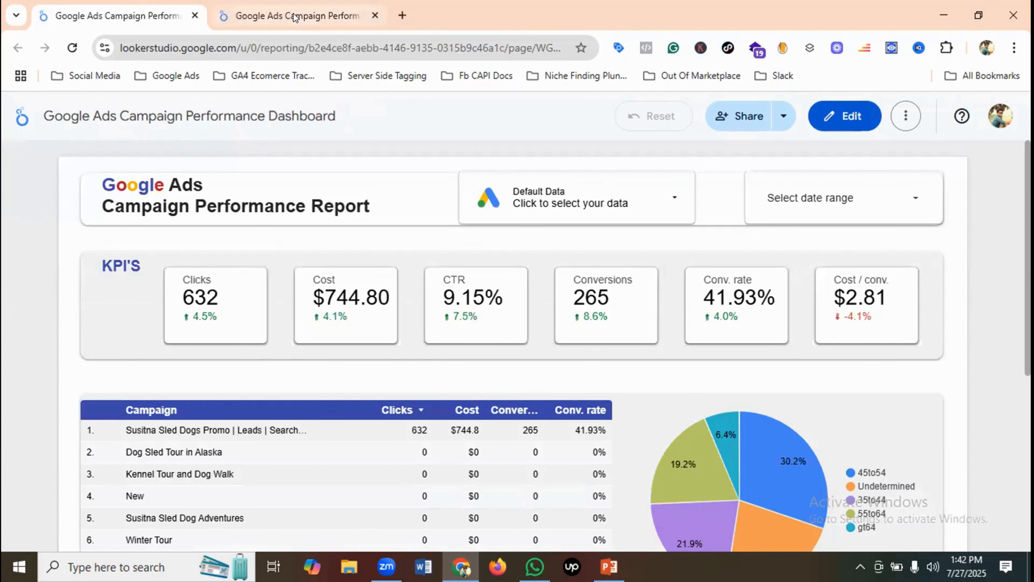
pyautogui.click(295, 17)
pyautogui.click(130, 5)
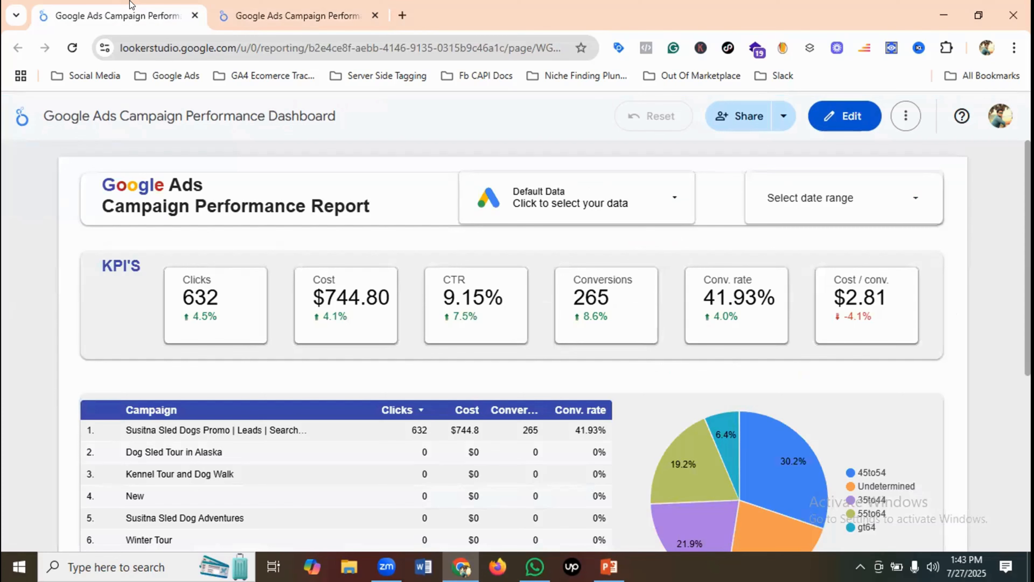
pyautogui.click(296, 4)
pyautogui.click(346, 360)
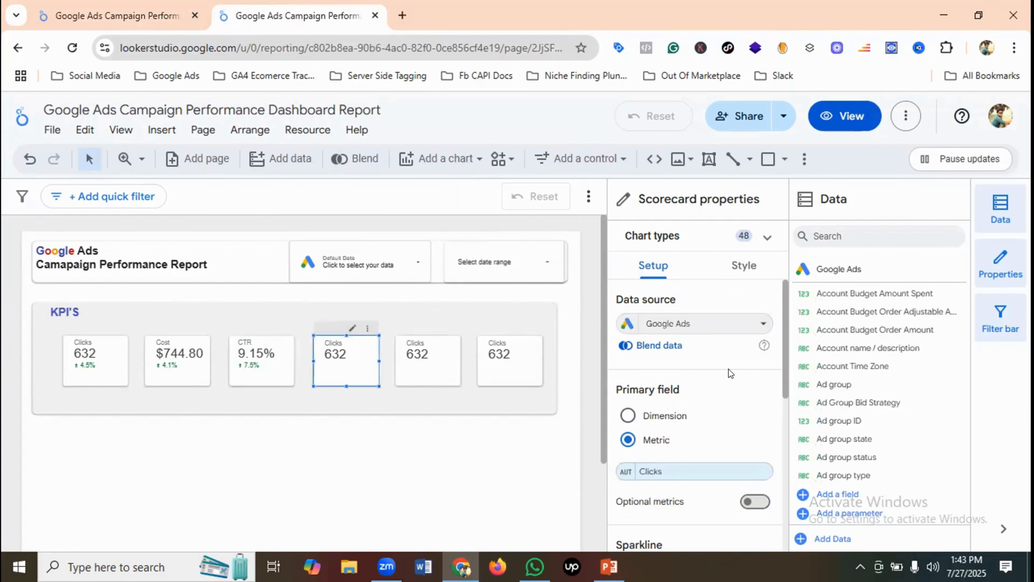
pyautogui.scroll(-3, 730, 368)
pyautogui.click(676, 395)
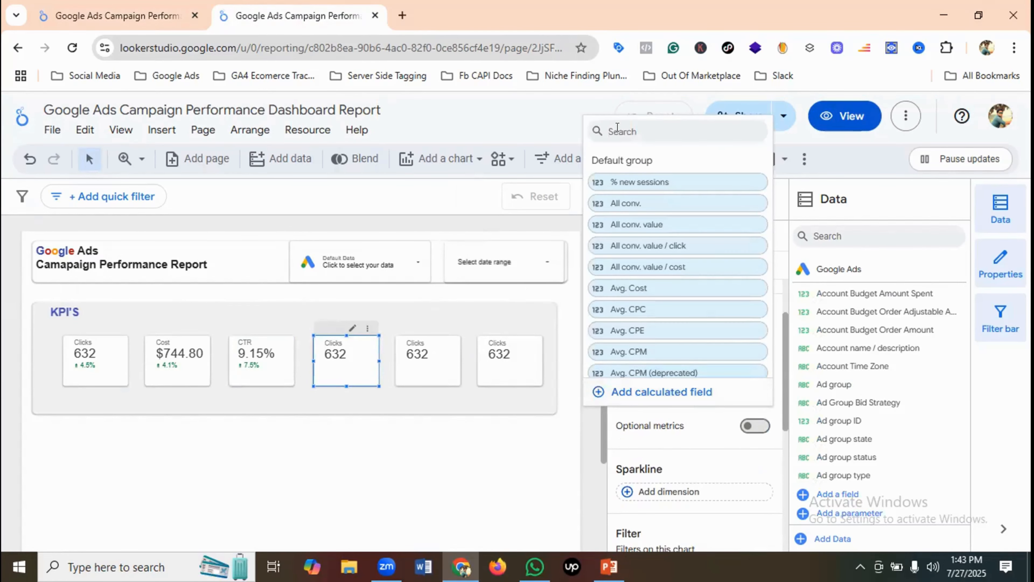
pyautogui.write('Co')
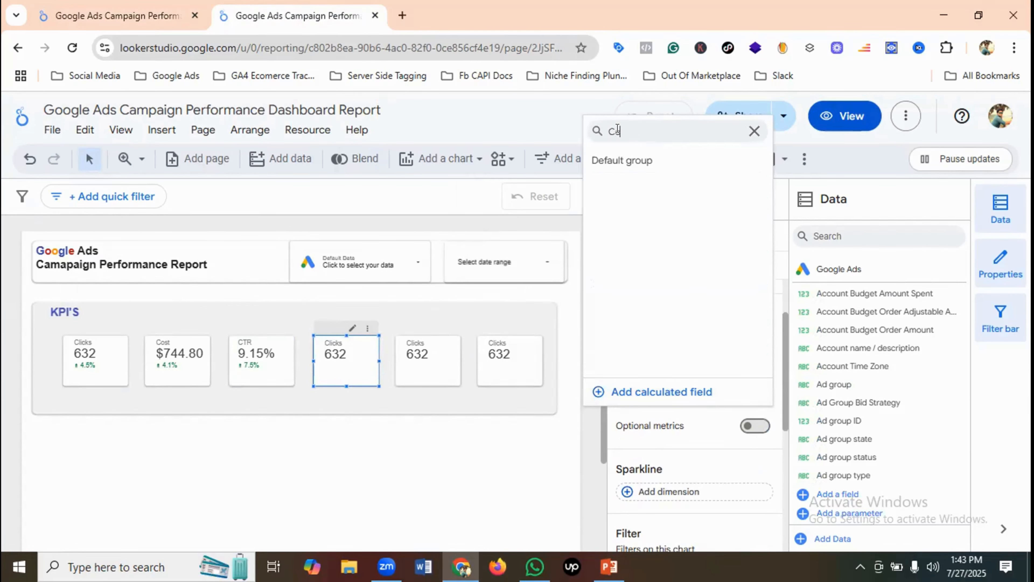
pyautogui.write('nvers')
pyautogui.scroll(-2, 711, 287)
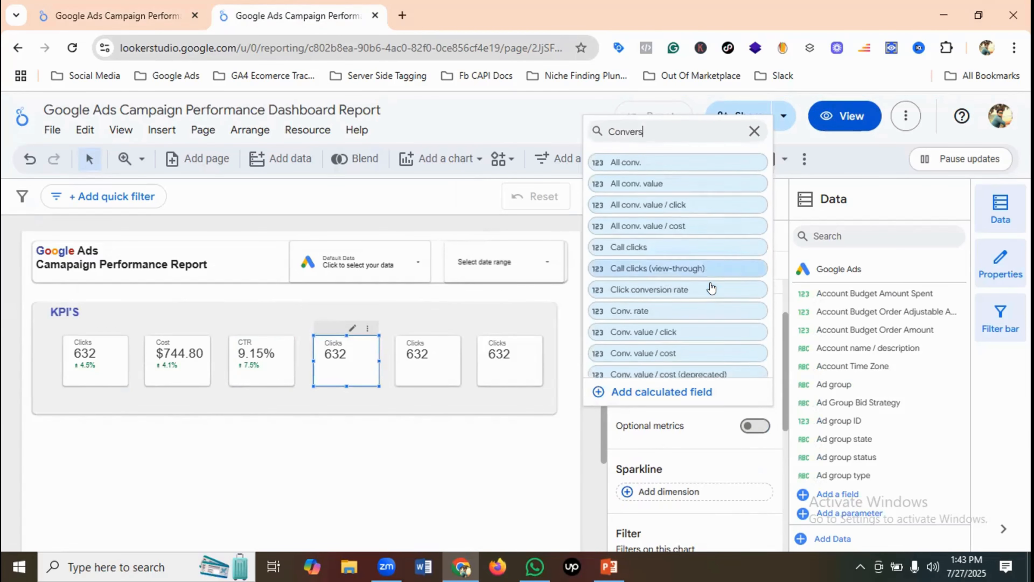
pyautogui.click(649, 340)
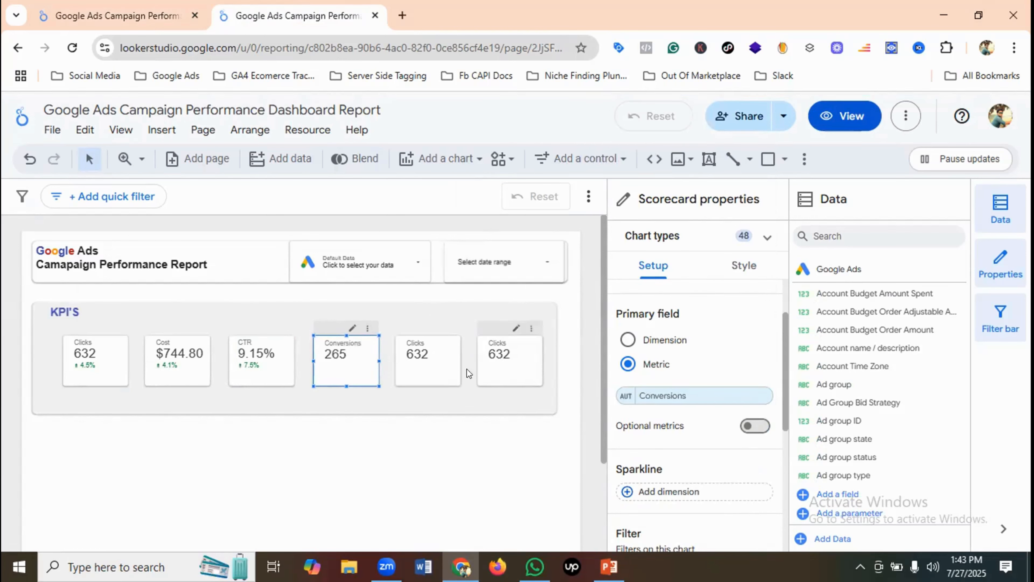
# Step: Enable the comparison date range on the Conversions scorecard and set it to Previous period
pyautogui.scroll(-3, 715, 406)
pyautogui.scroll(-3, 718, 404)
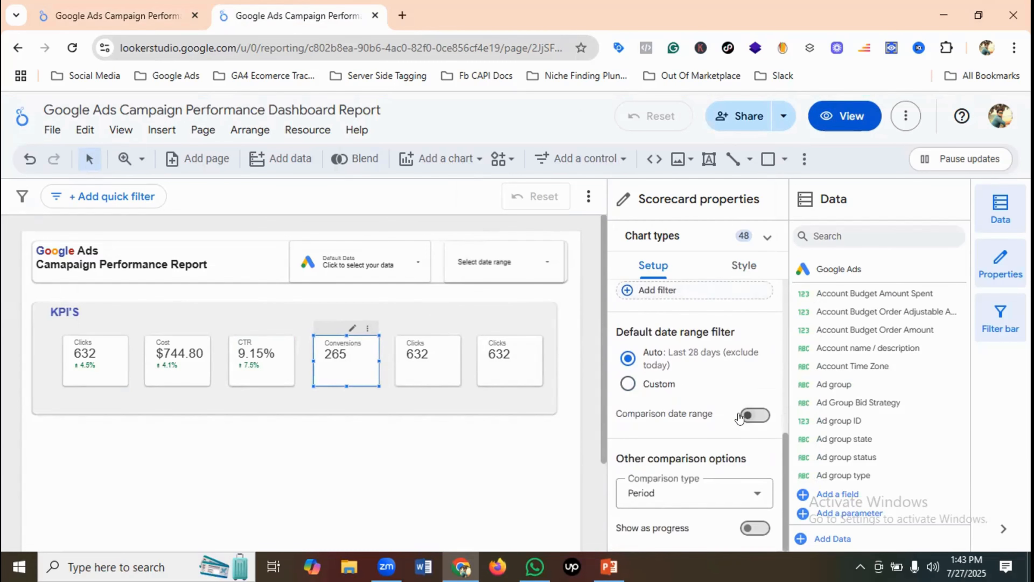
pyautogui.click(754, 415)
pyautogui.click(722, 434)
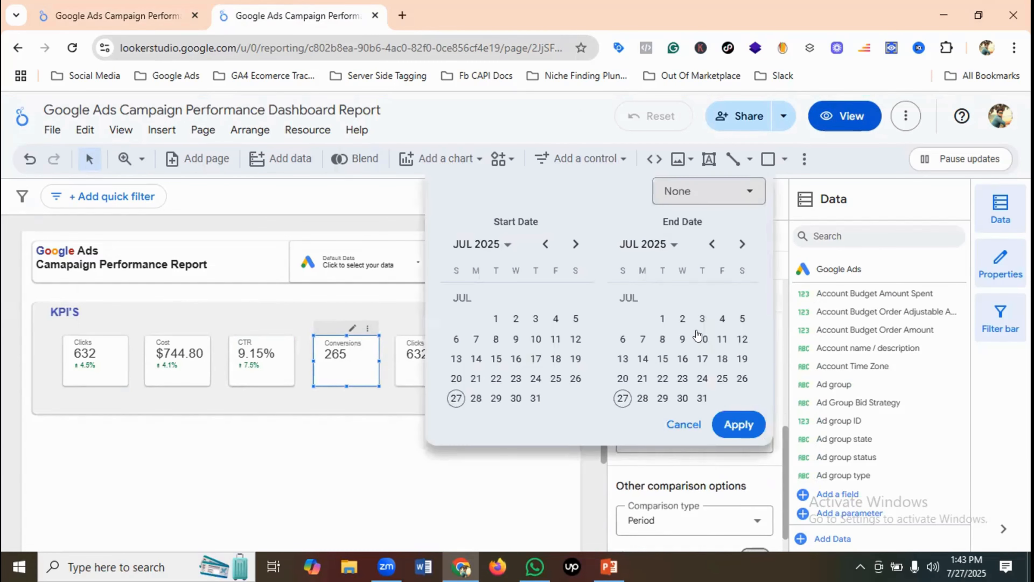
pyautogui.click(696, 192)
pyautogui.click(703, 263)
pyautogui.click(725, 424)
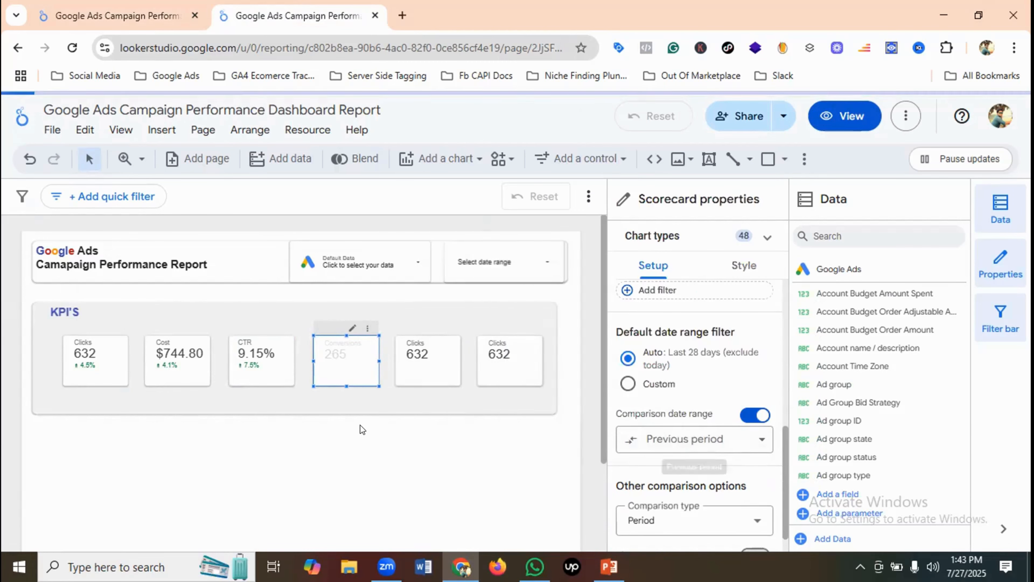
# Step: Search the available metrics for conversion fields and change the fifth KPI scorecard's metric to Conv. rate
pyautogui.click(427, 357)
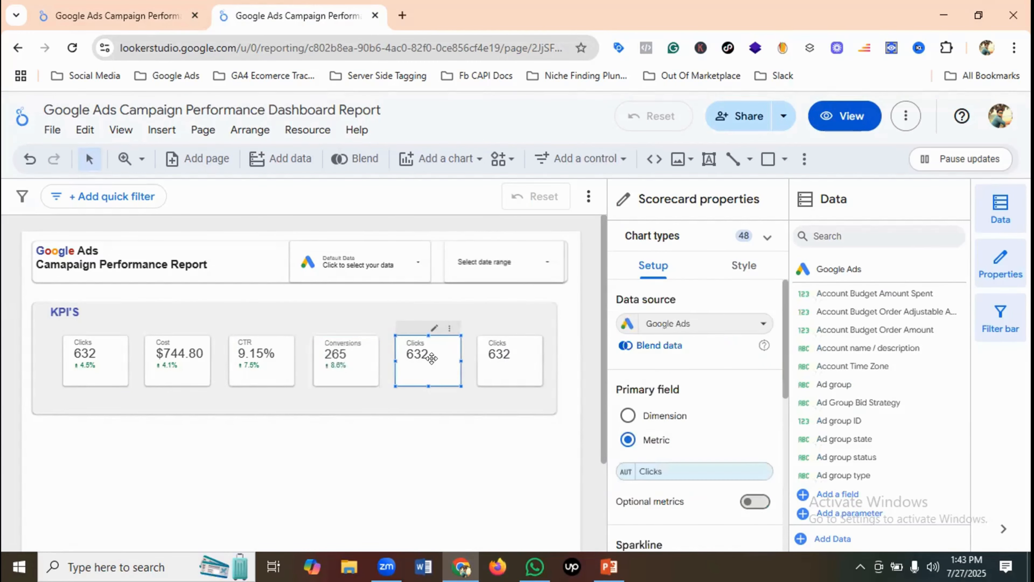
pyautogui.click(652, 471)
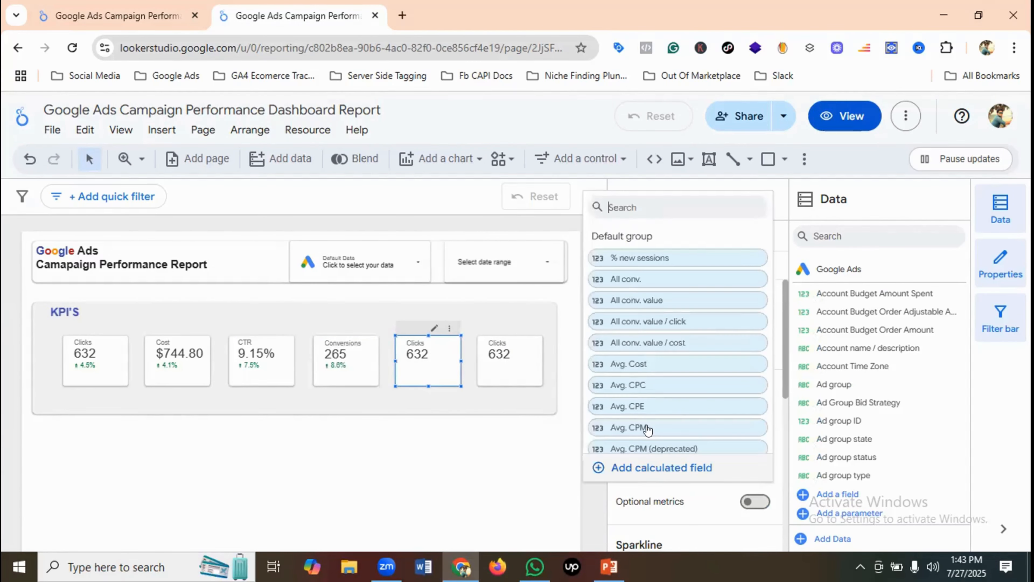
pyautogui.write('co')
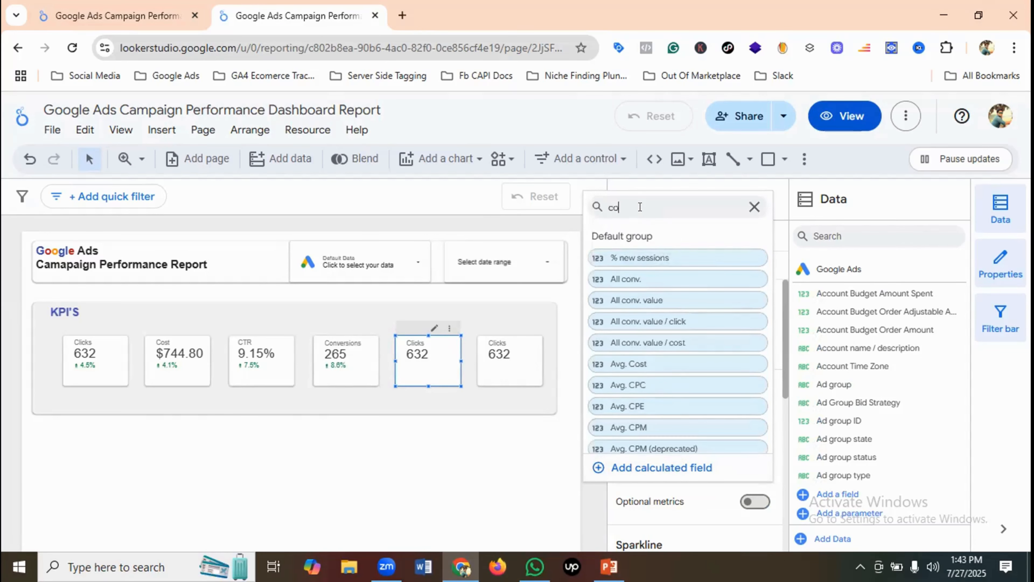
pyautogui.write('nver')
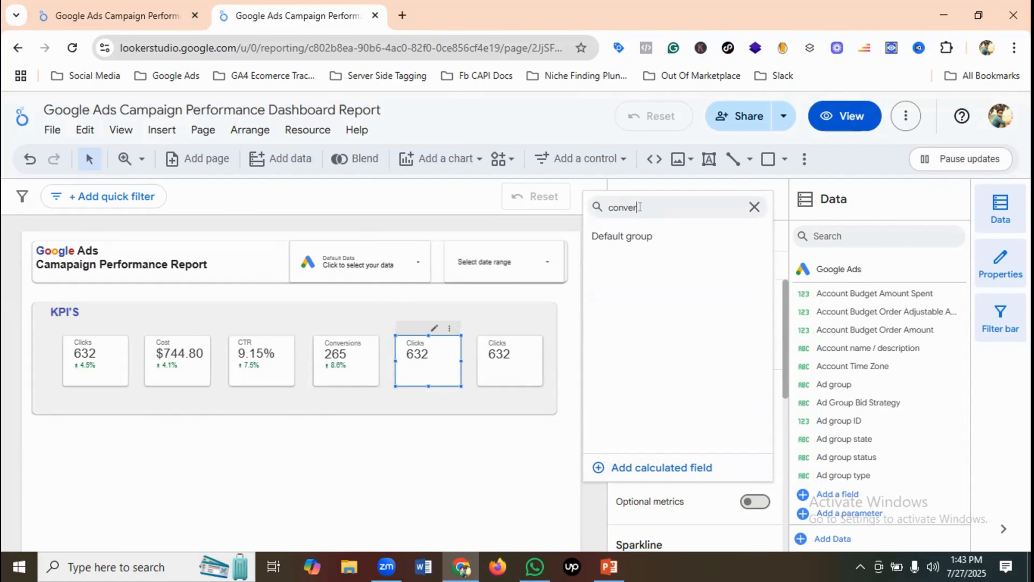
pyautogui.write('sion r')
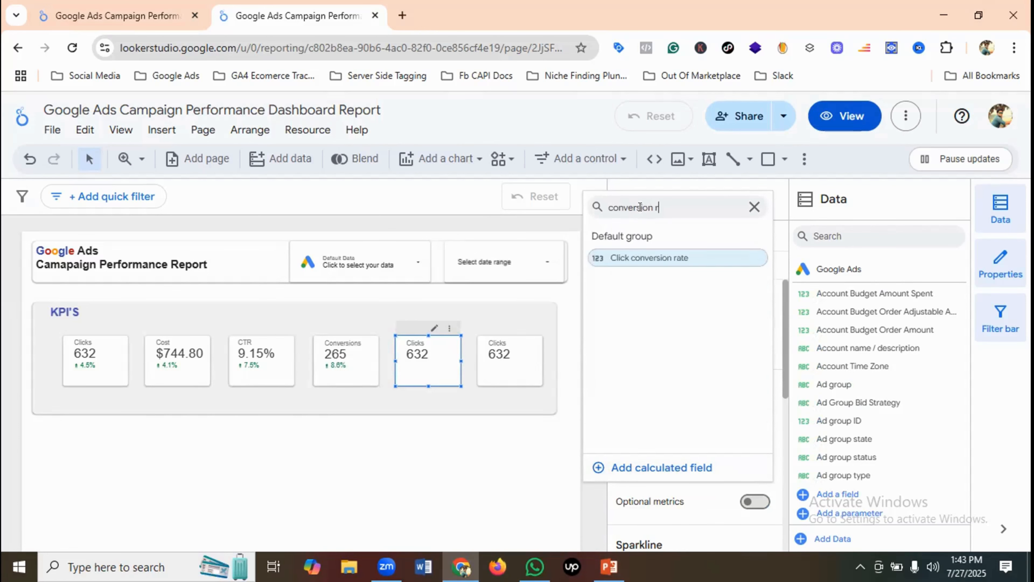
pyautogui.press('BackSpace')
pyautogui.press('BackSpace')
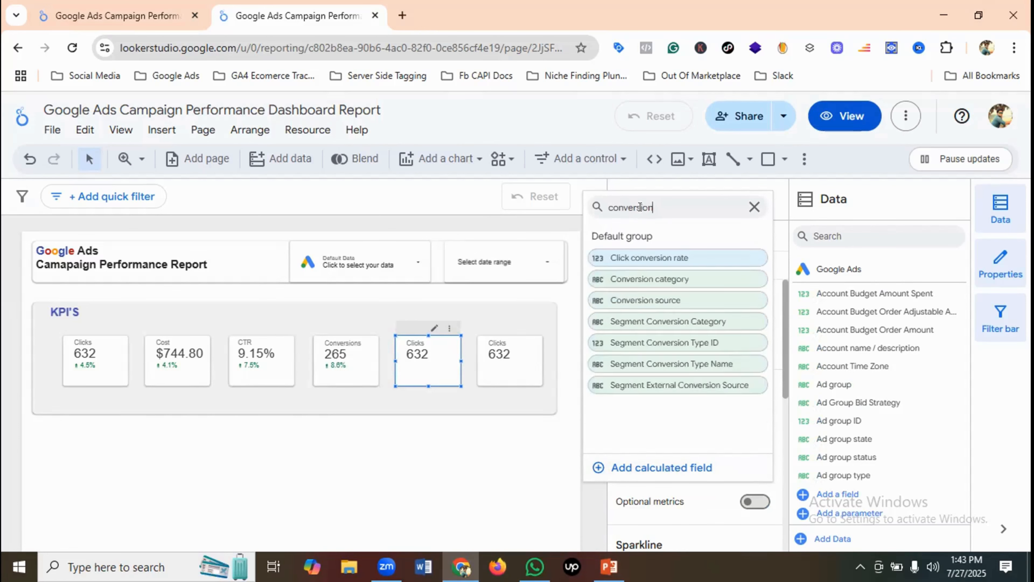
pyautogui.press('BackSpace')
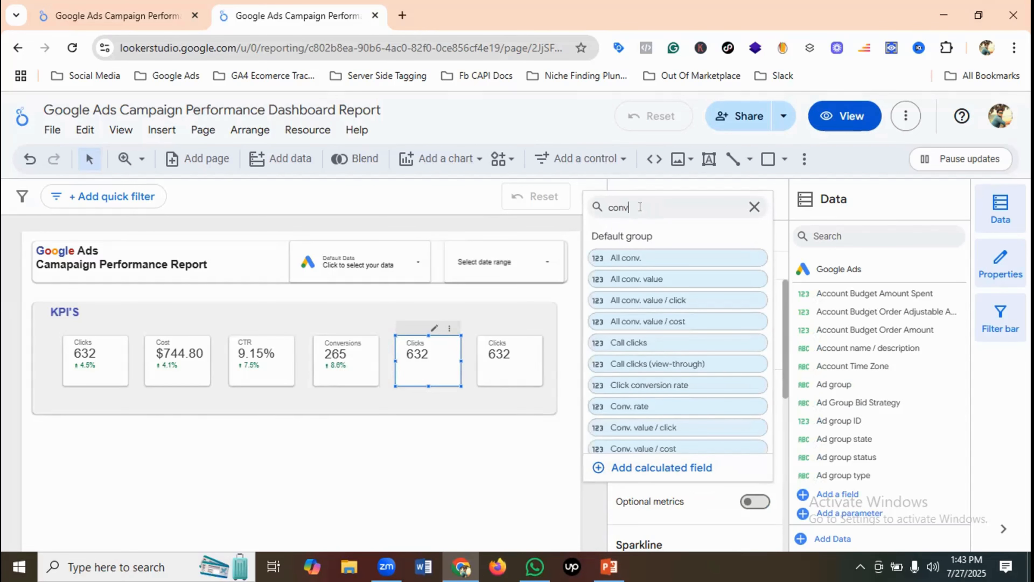
pyautogui.click(633, 406)
# Step: Enable the comparison date range on the Conv. rate scorecard and set it to Previous period
pyautogui.scroll(-8, 722, 407)
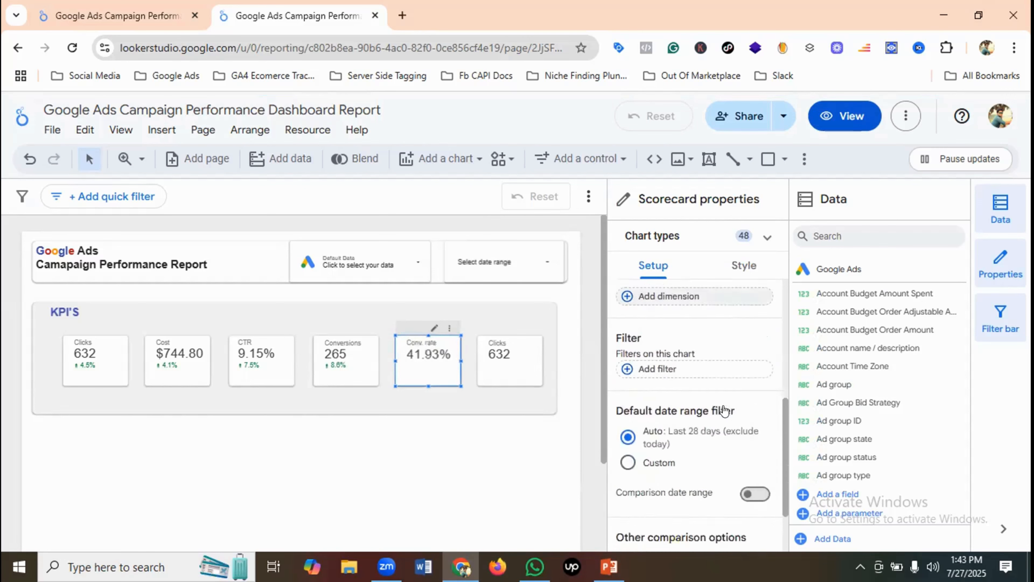
pyautogui.click(755, 415)
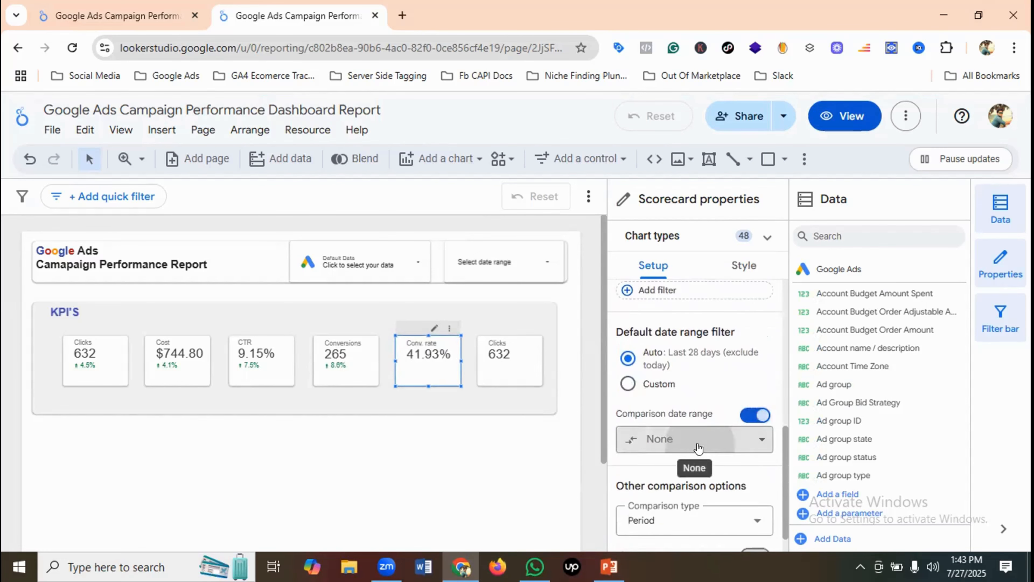
pyautogui.click(695, 444)
pyautogui.click(703, 200)
pyautogui.click(697, 263)
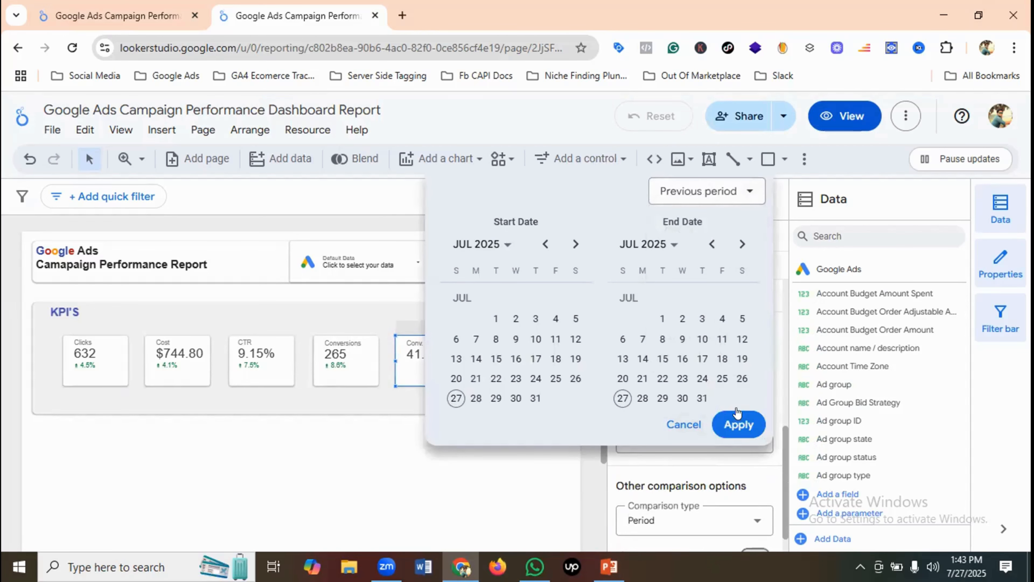
pyautogui.click(739, 423)
# Step: Search the metrics for cost and change the sixth KPI scorecard's metric to Cost / conv
pyautogui.click(522, 359)
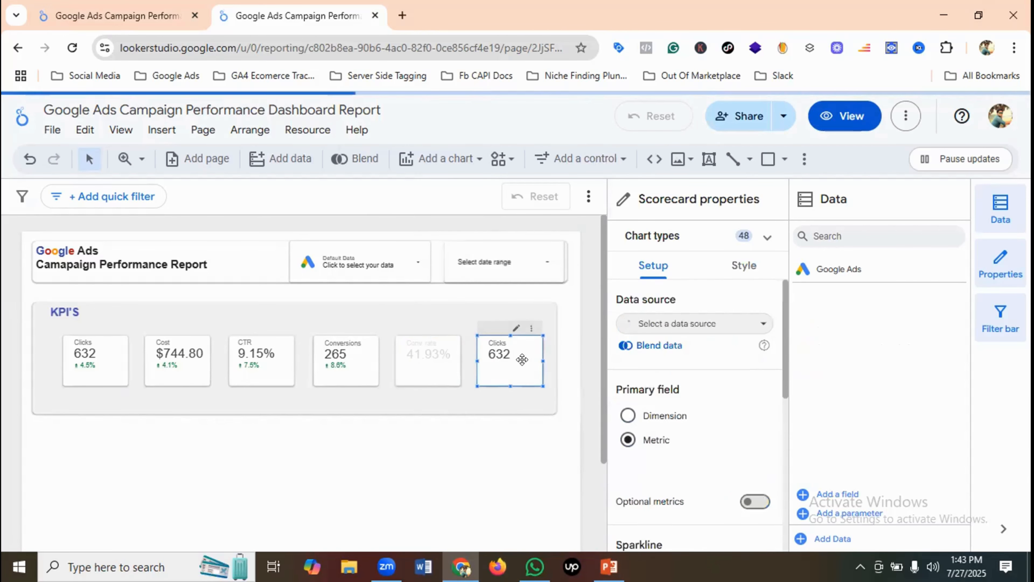
pyautogui.scroll(-2, 671, 407)
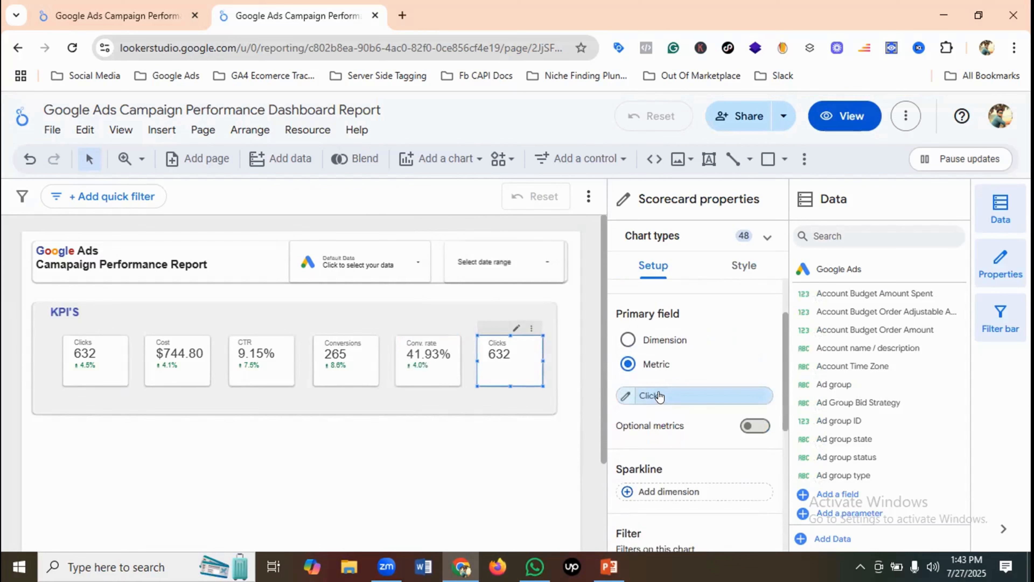
pyautogui.click(672, 395)
pyautogui.write('c')
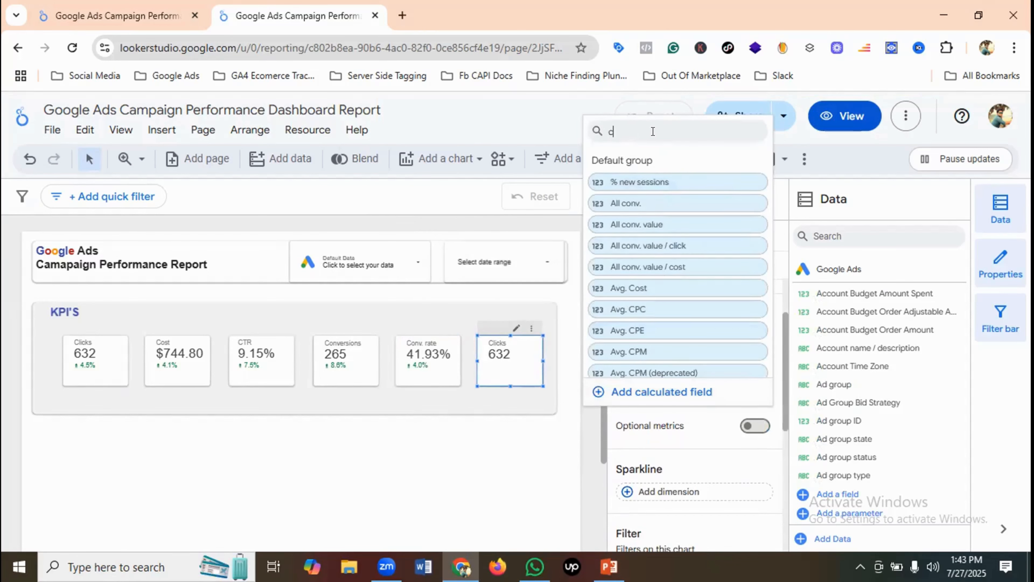
pyautogui.write('ost')
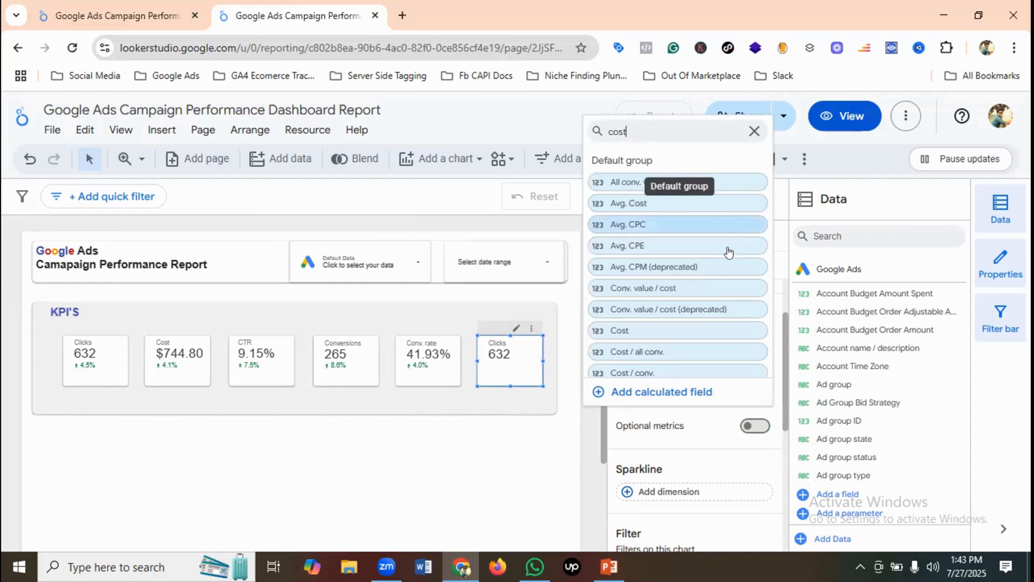
pyautogui.scroll(-1, 711, 292)
pyautogui.click(651, 325)
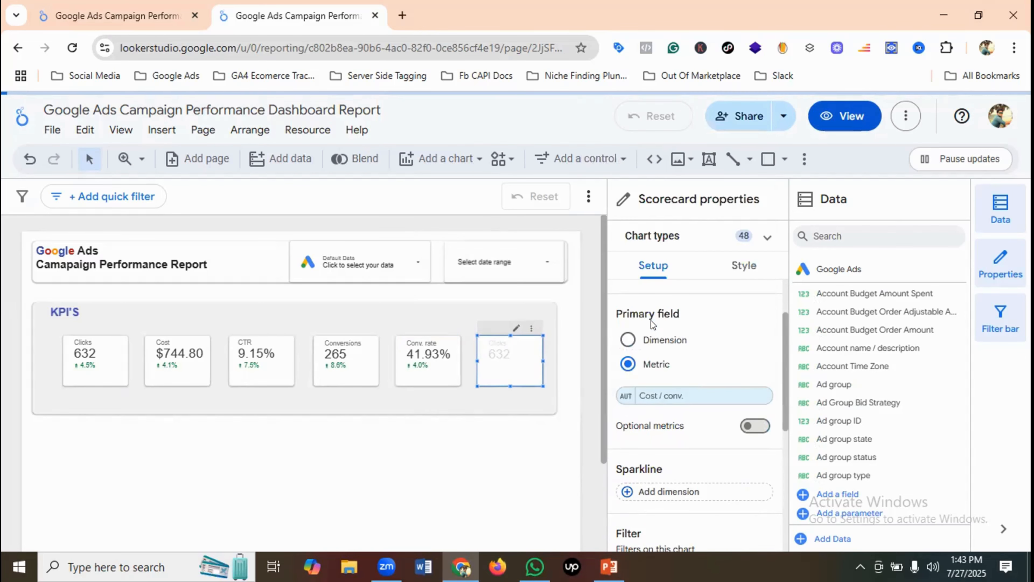
# Step: Enable the comparison date range on the Cost / conv. scorecard and set it to Previous period
pyautogui.scroll(-3, 720, 414)
pyautogui.scroll(-2, 721, 418)
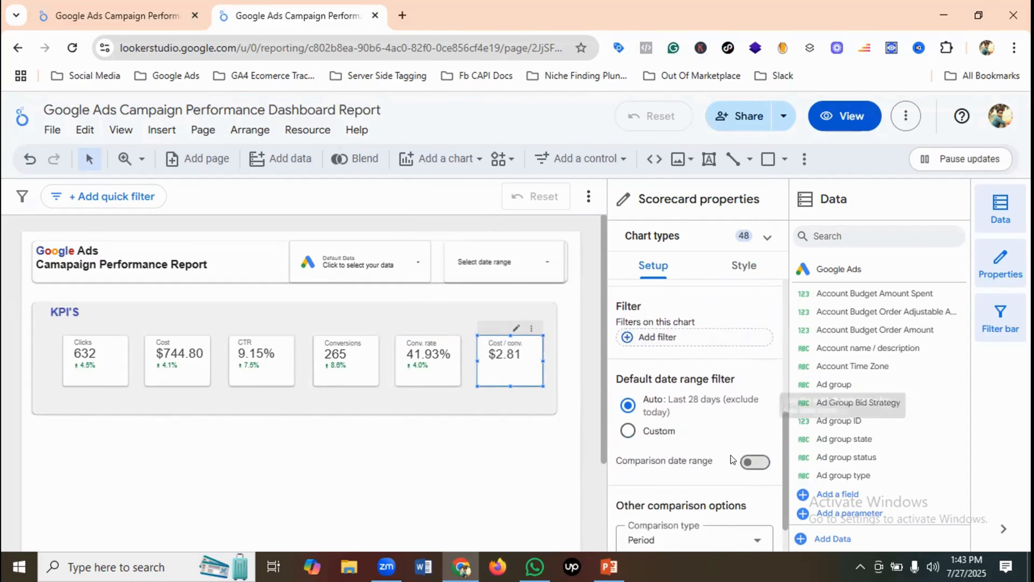
pyautogui.click(753, 460)
pyautogui.click(688, 482)
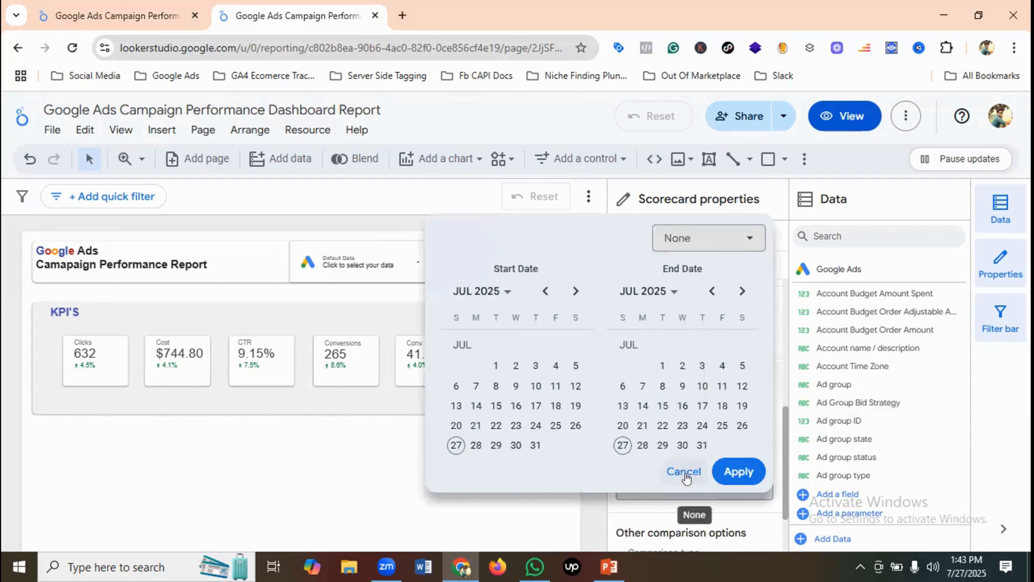
pyautogui.click(695, 238)
pyautogui.click(697, 312)
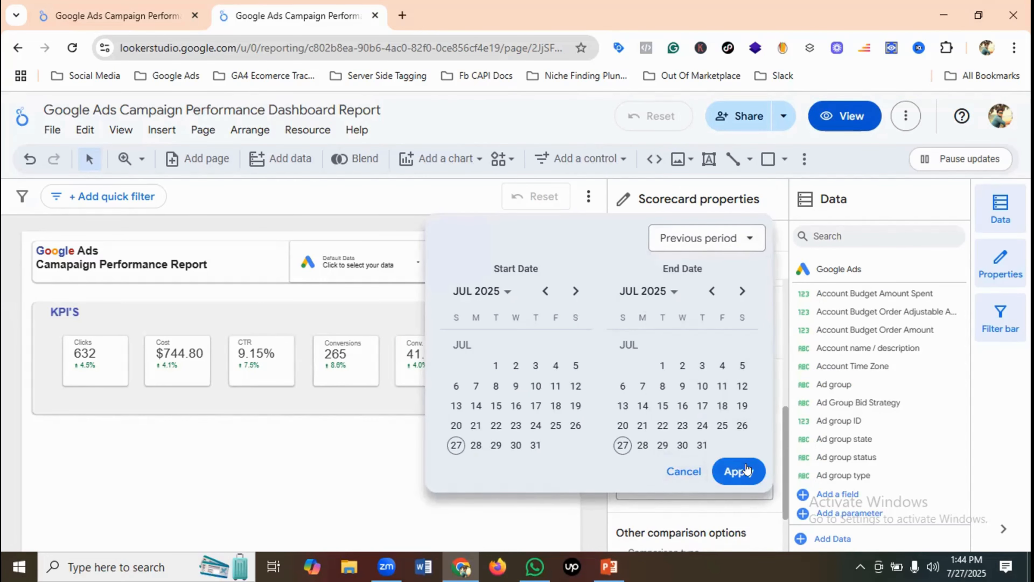
pyautogui.click(739, 472)
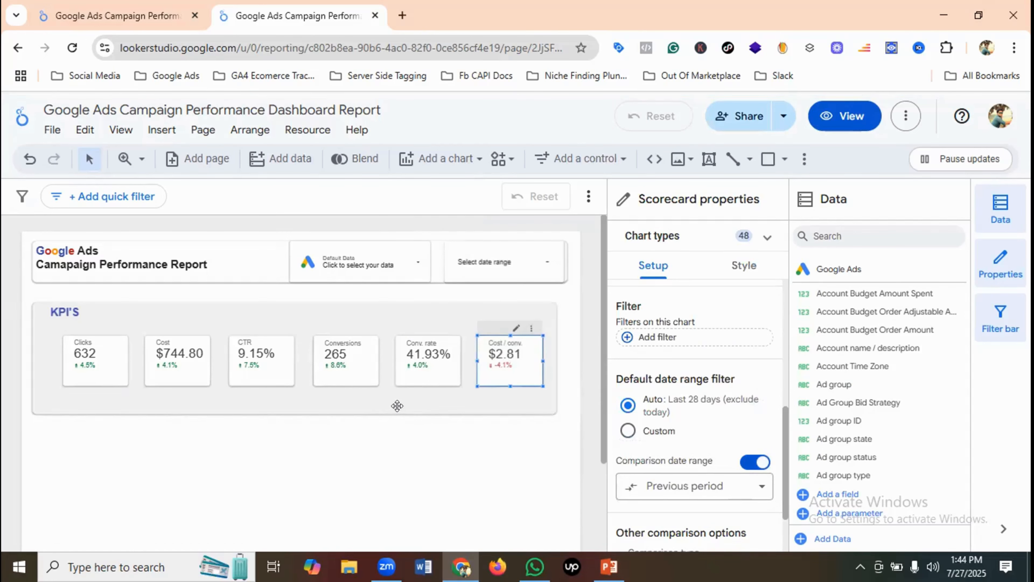
# Step: Compare the report in view mode with the reference dashboard, and set the Clicks scorecard's label font color to black
pyautogui.click(837, 117)
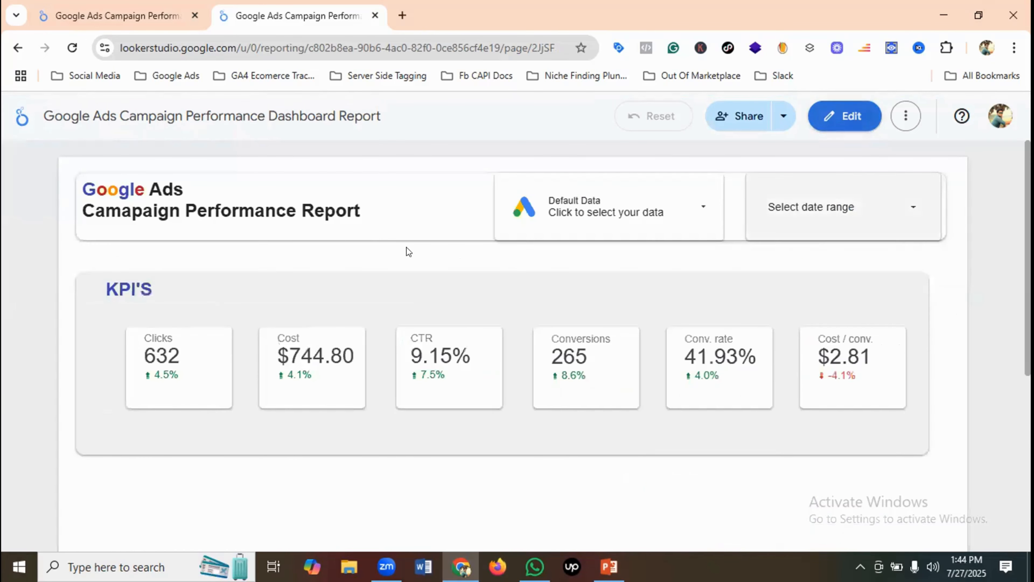
pyautogui.click(137, 6)
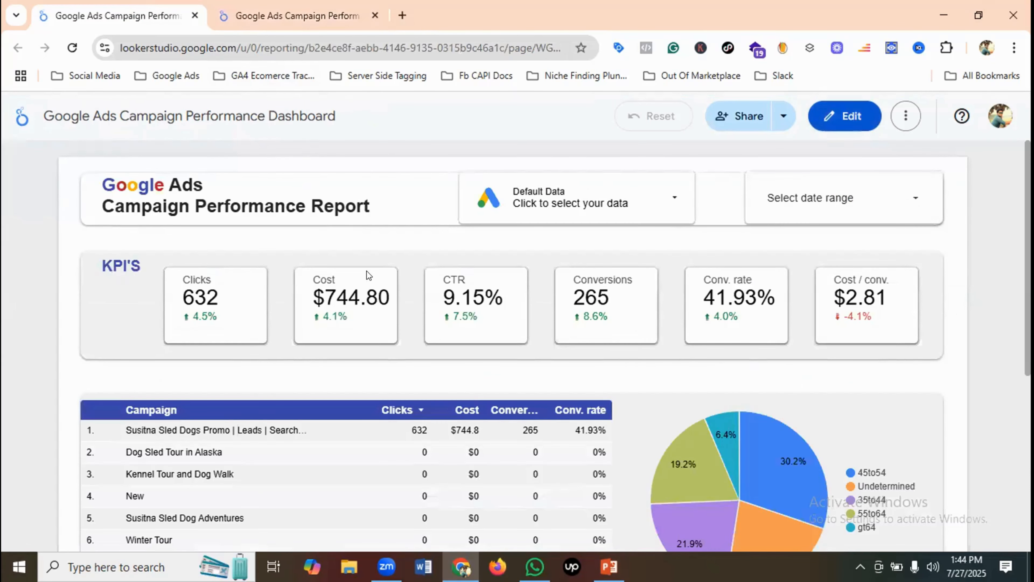
pyautogui.click(295, 5)
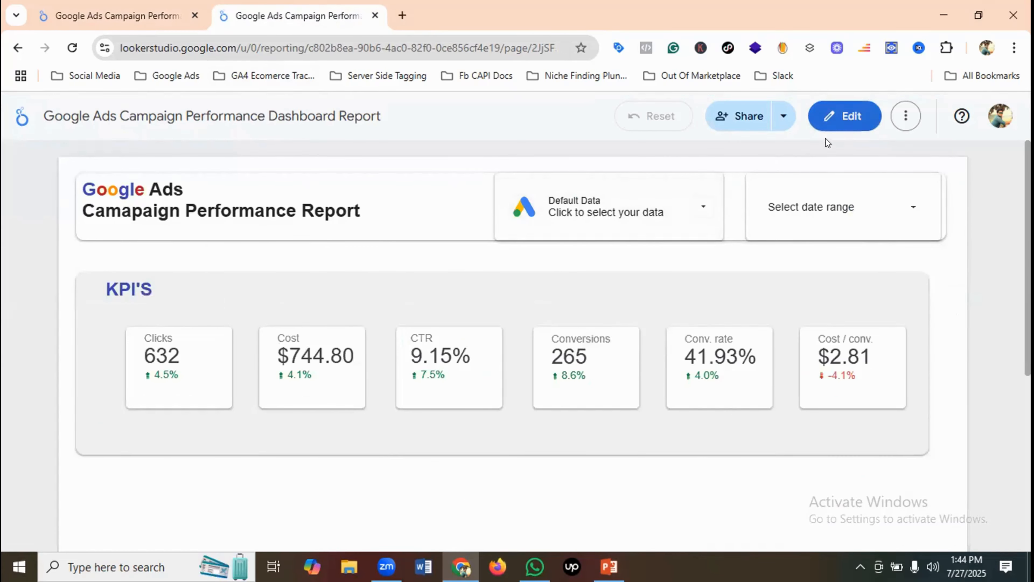
pyautogui.hotkey('ctrl', 'shift', 'e')
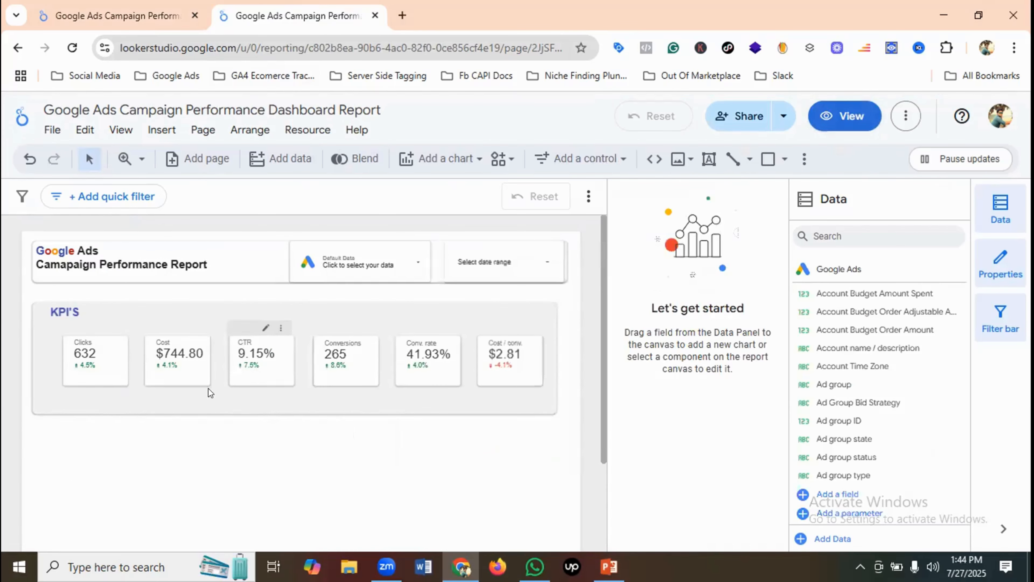
pyautogui.click(94, 358)
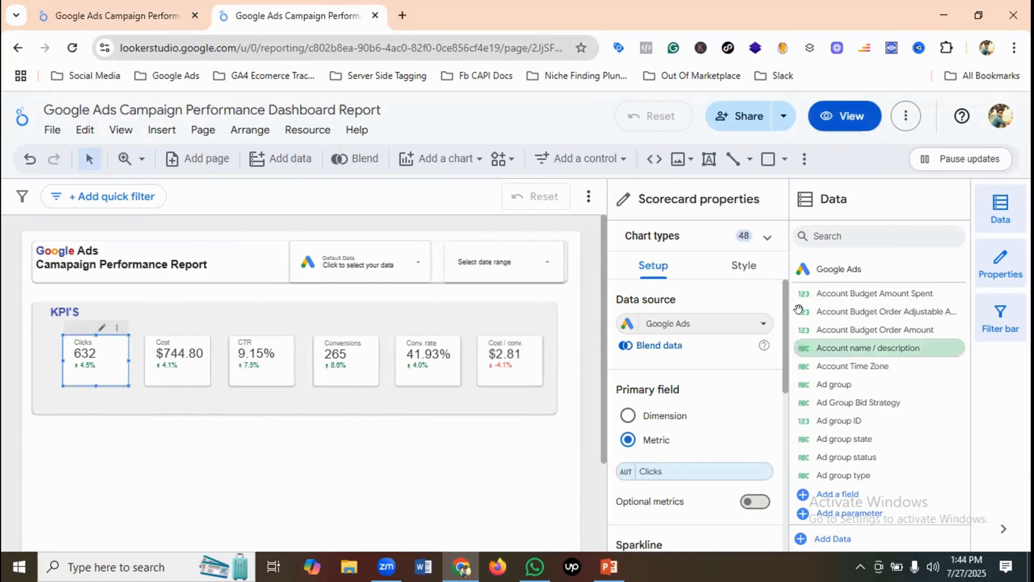
pyautogui.click(739, 266)
pyautogui.scroll(-10, 711, 384)
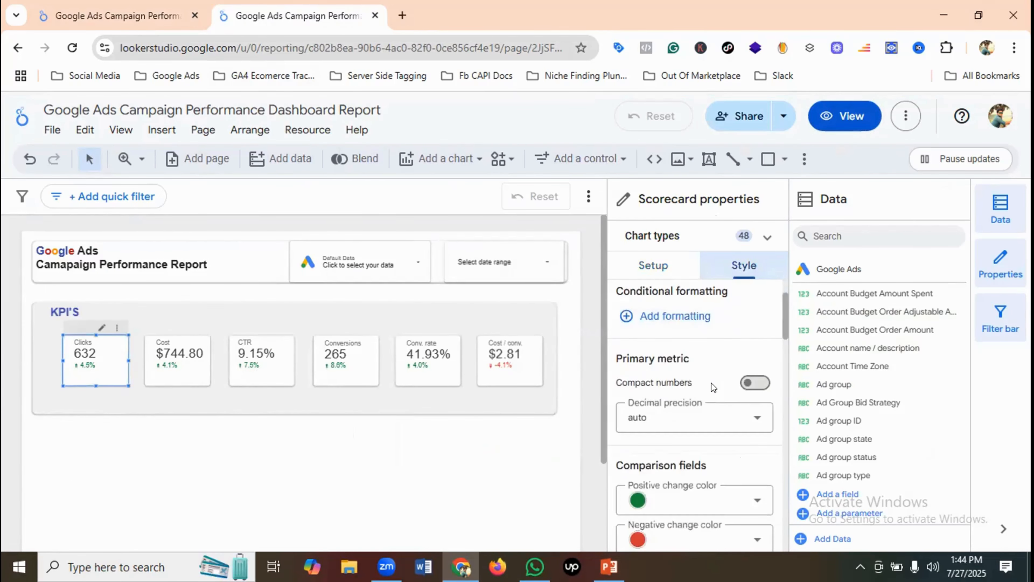
pyautogui.scroll(-4, 711, 394)
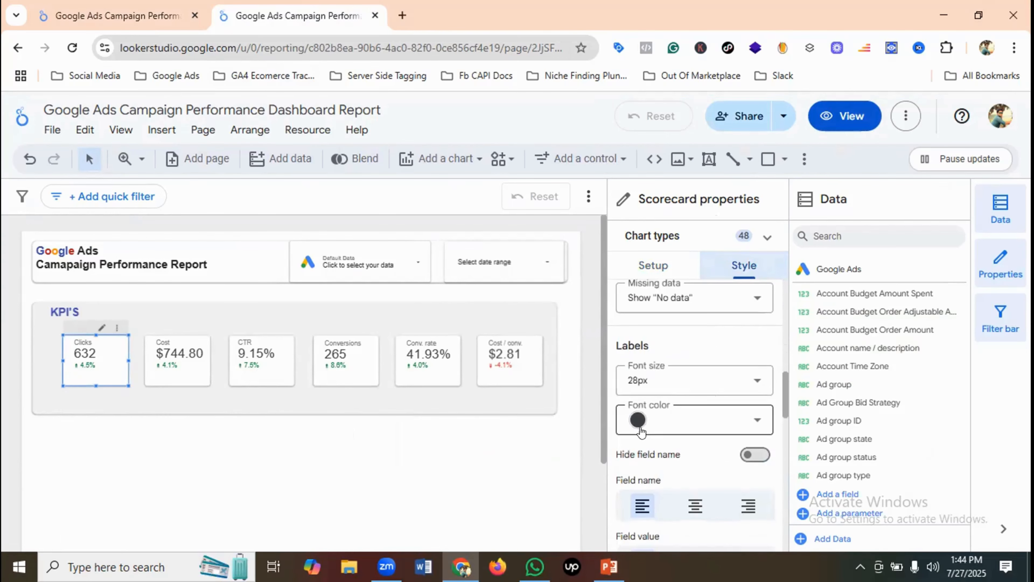
pyautogui.click(637, 419)
pyautogui.click(637, 419)
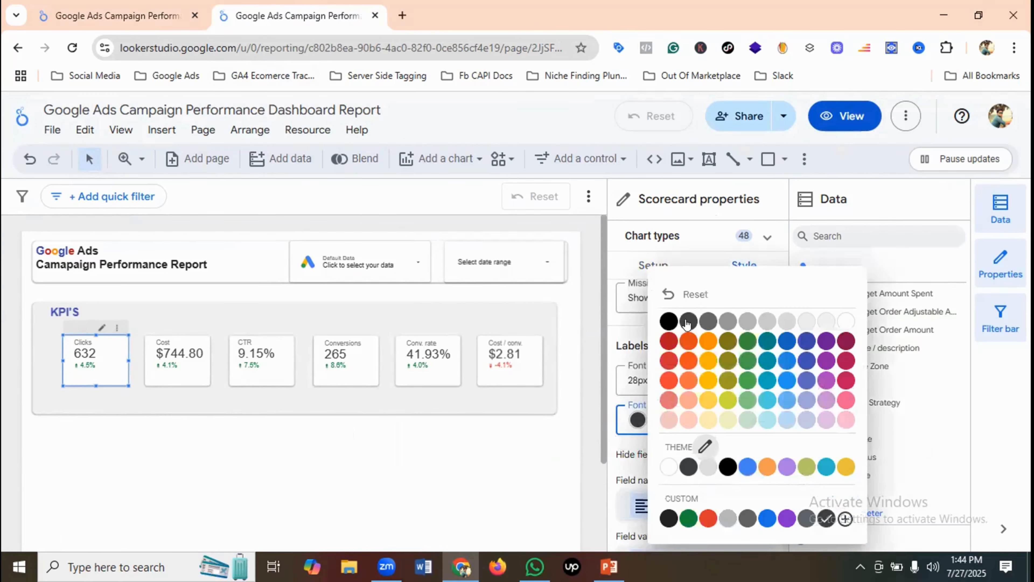
pyautogui.click(667, 321)
# Step: Set the label font color of the Cost scorecard to black
pyautogui.click(176, 351)
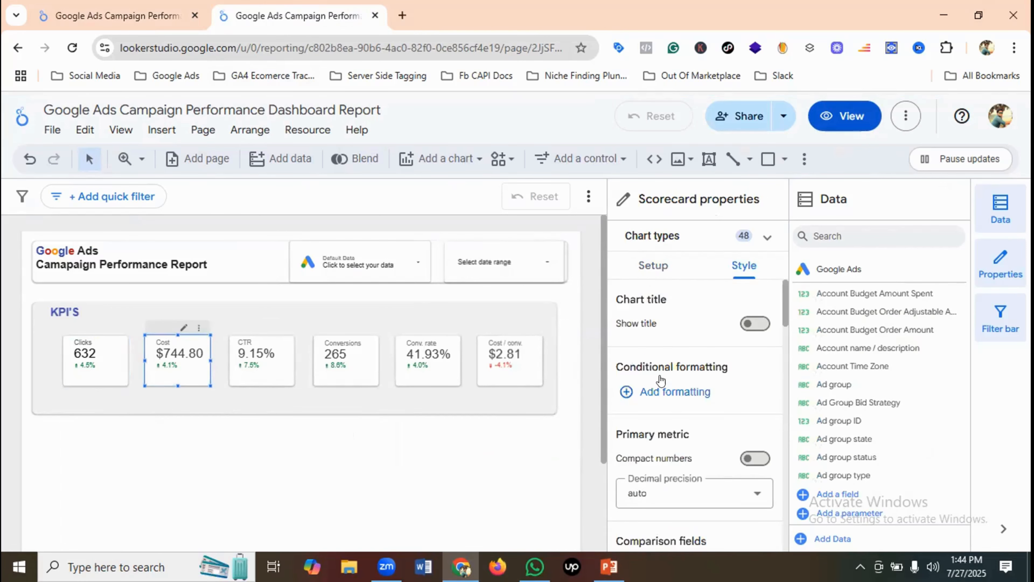
pyautogui.scroll(-5, 675, 378)
pyautogui.scroll(-8, 676, 384)
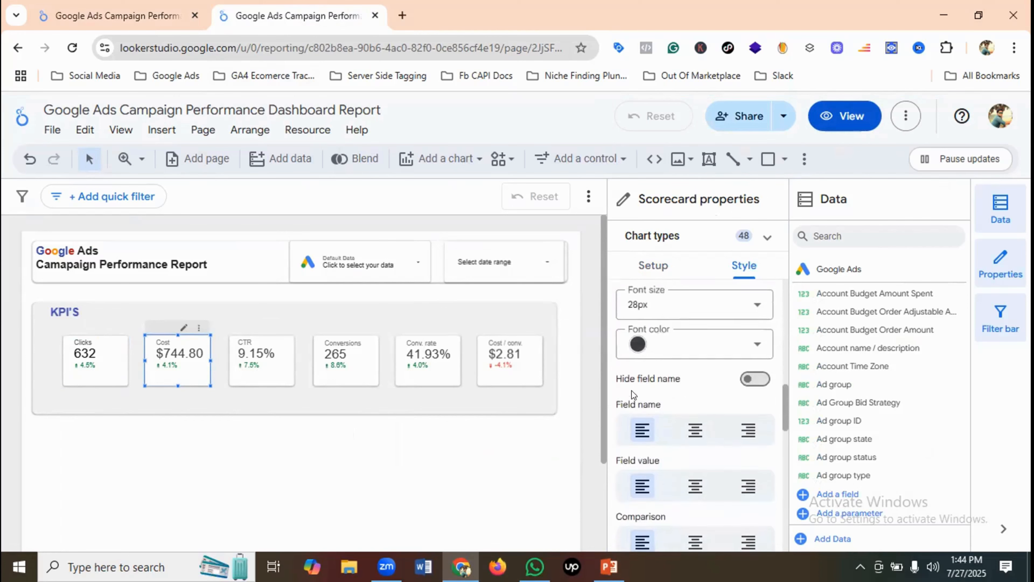
pyautogui.click(639, 345)
pyautogui.click(668, 321)
# Step: Set the label font color of the CTR scorecard to black
pyautogui.click(257, 352)
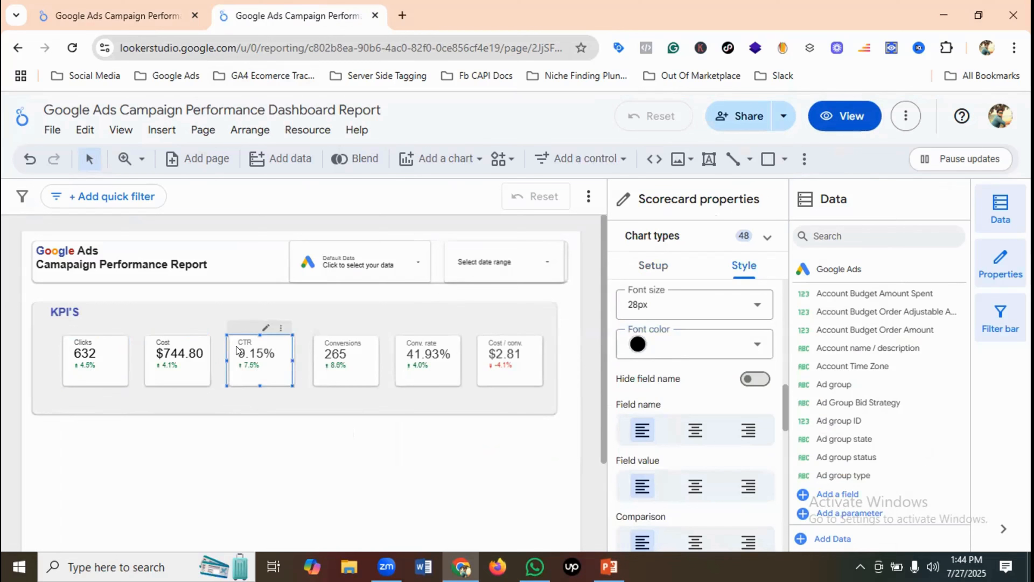
pyautogui.scroll(-10, 695, 416)
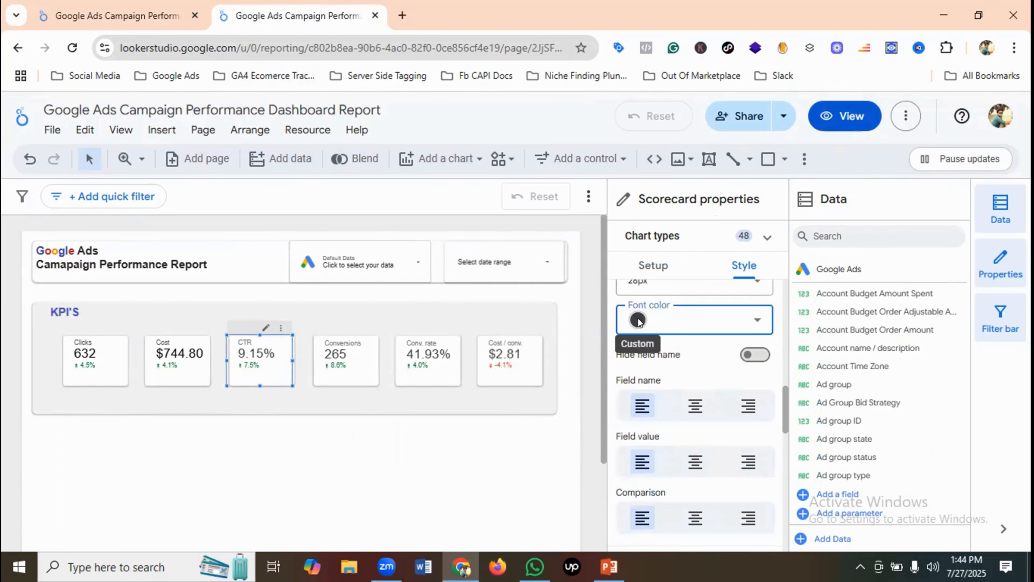
pyautogui.click(637, 321)
pyautogui.click(670, 321)
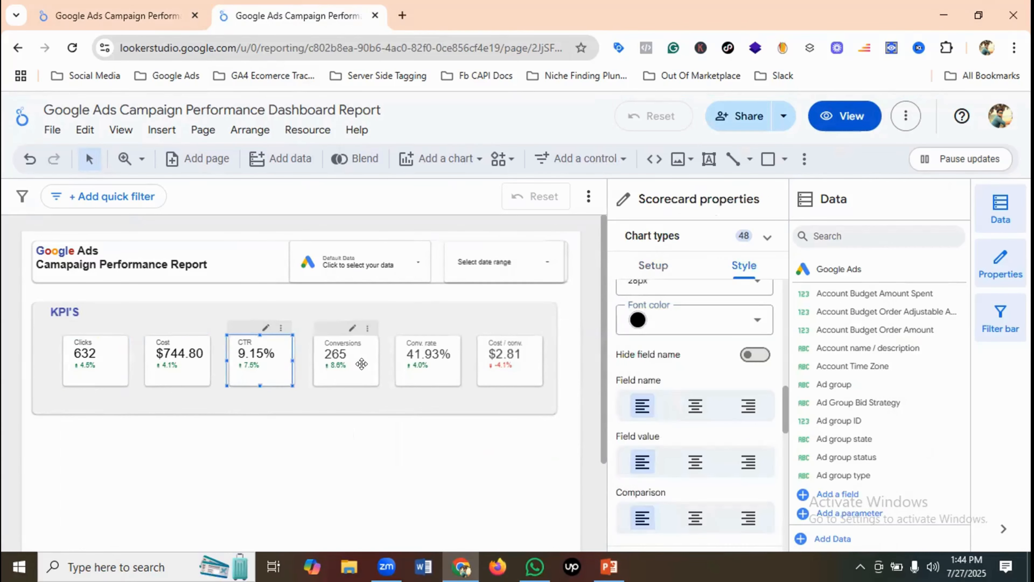
# Step: Set the label font color of the Conversions scorecard to black
pyautogui.click(352, 363)
pyautogui.scroll(-10, 684, 391)
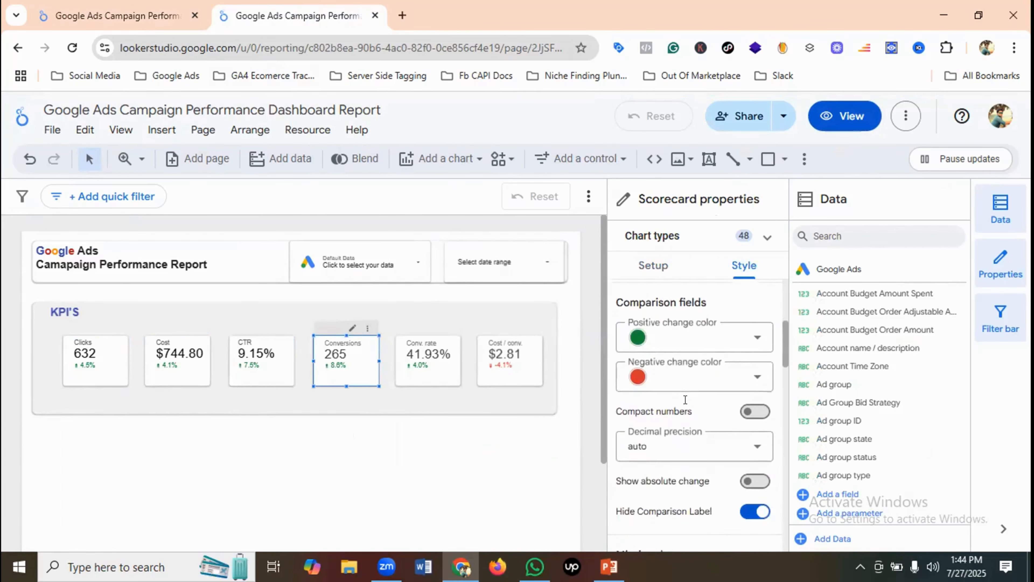
pyautogui.click(638, 421)
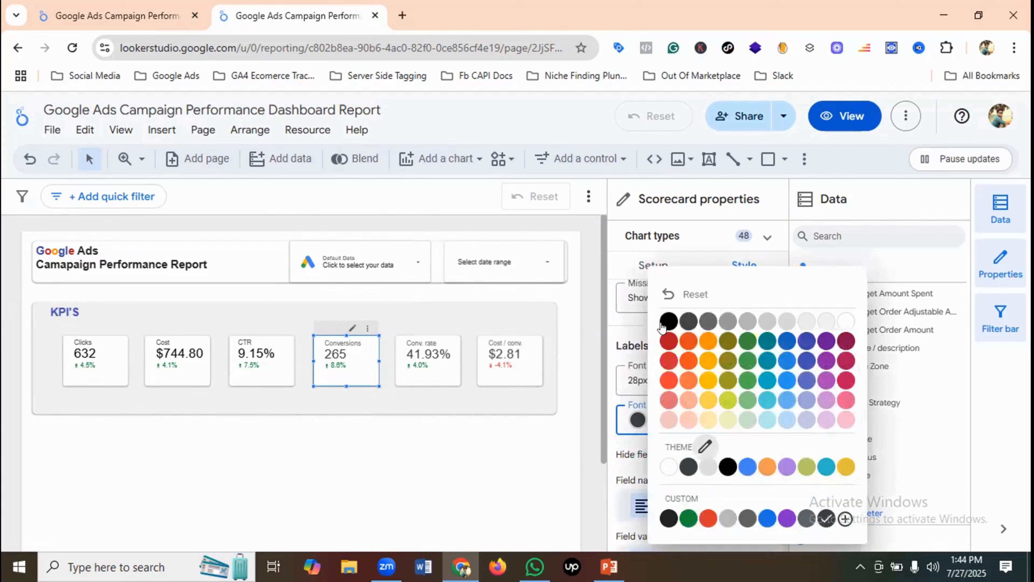
pyautogui.click(700, 465)
# Step: Set the label font color of the Conv. rate scorecard to black
pyautogui.click(447, 358)
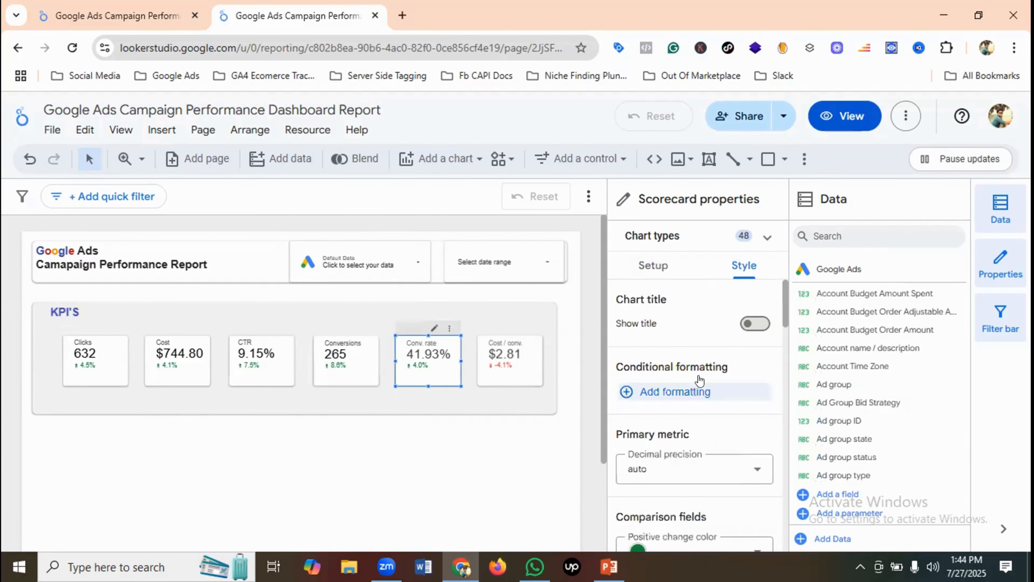
pyautogui.scroll(-5, 700, 383)
pyautogui.scroll(1, 696, 389)
pyautogui.scroll(-7, 692, 407)
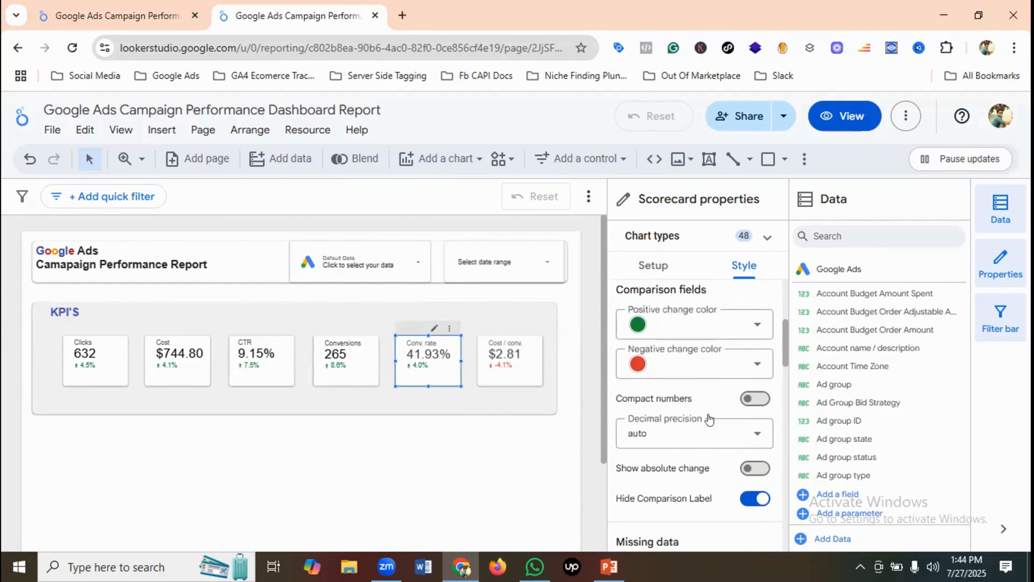
pyautogui.click(637, 470)
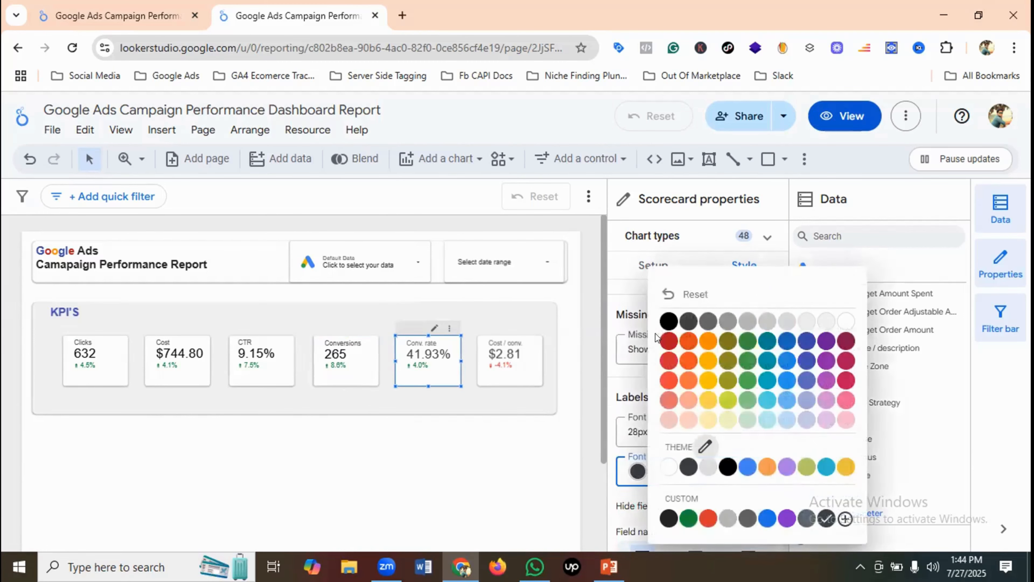
pyautogui.click(663, 321)
# Step: Set the label font color of the Cost / conv. scorecard to black
pyautogui.click(511, 372)
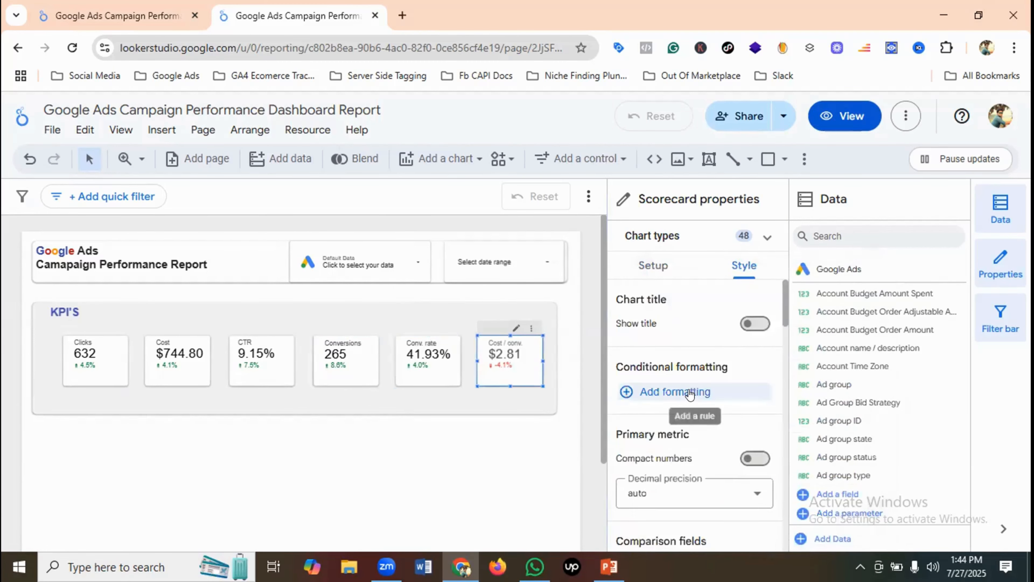
pyautogui.scroll(-6, 693, 393)
pyautogui.scroll(-5, 692, 396)
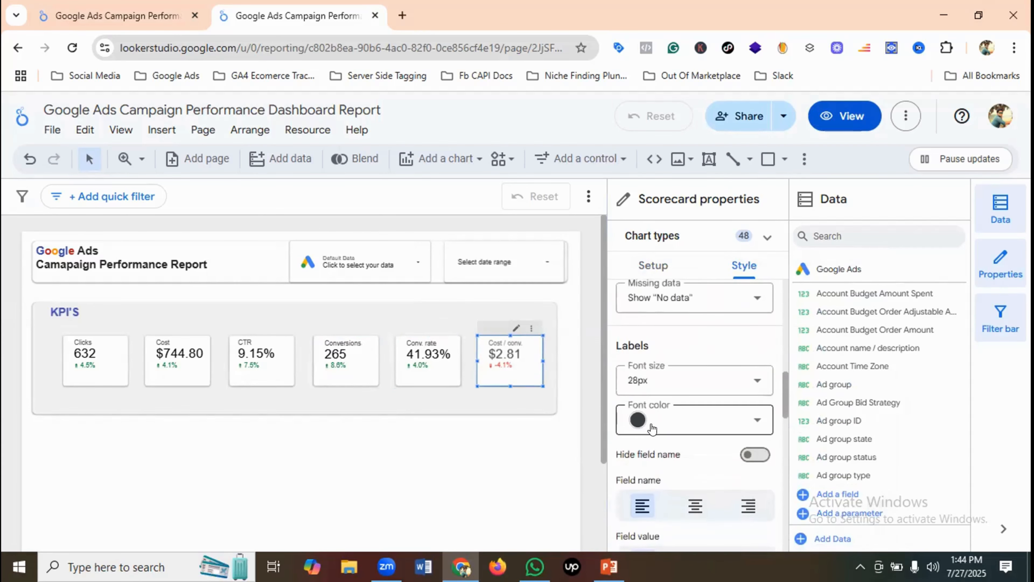
pyautogui.click(638, 420)
pyautogui.click(669, 322)
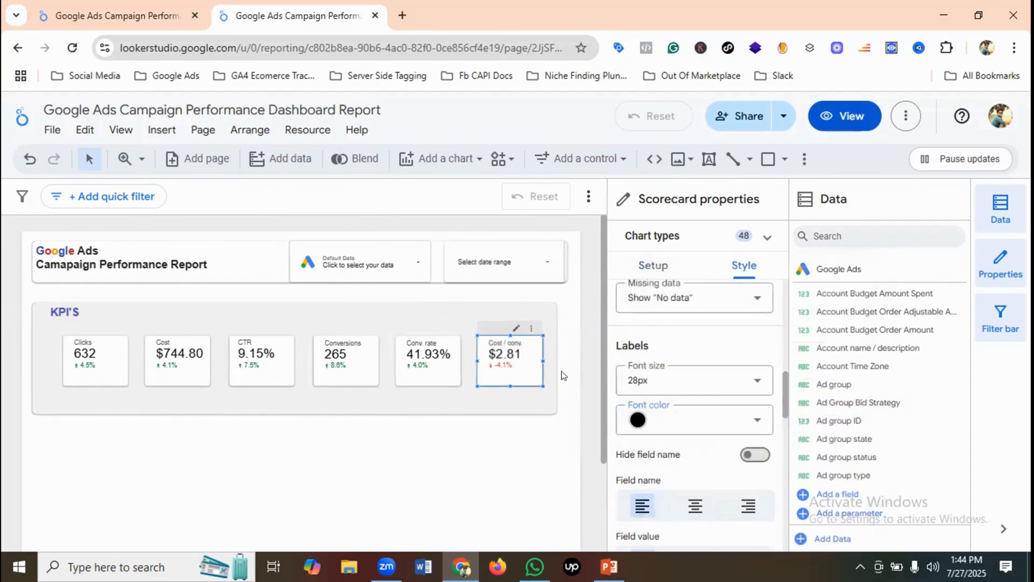
pyautogui.click(457, 441)
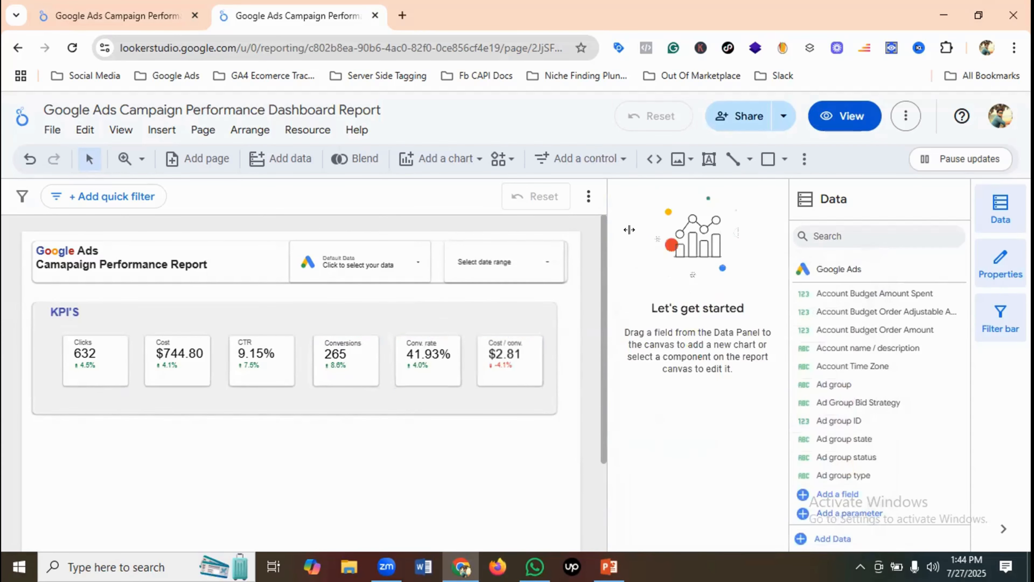
# Step: Compare the report in view mode with the reference dashboard, and shorten the KPI background rectangle by raising its lower edge
pyautogui.click(842, 116)
pyautogui.click(175, 12)
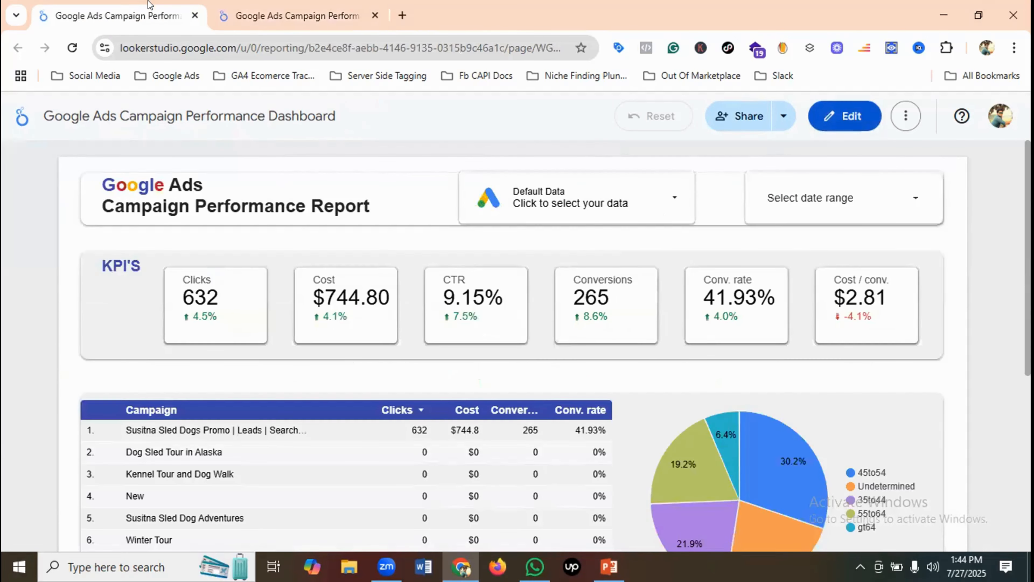
pyautogui.click(288, 18)
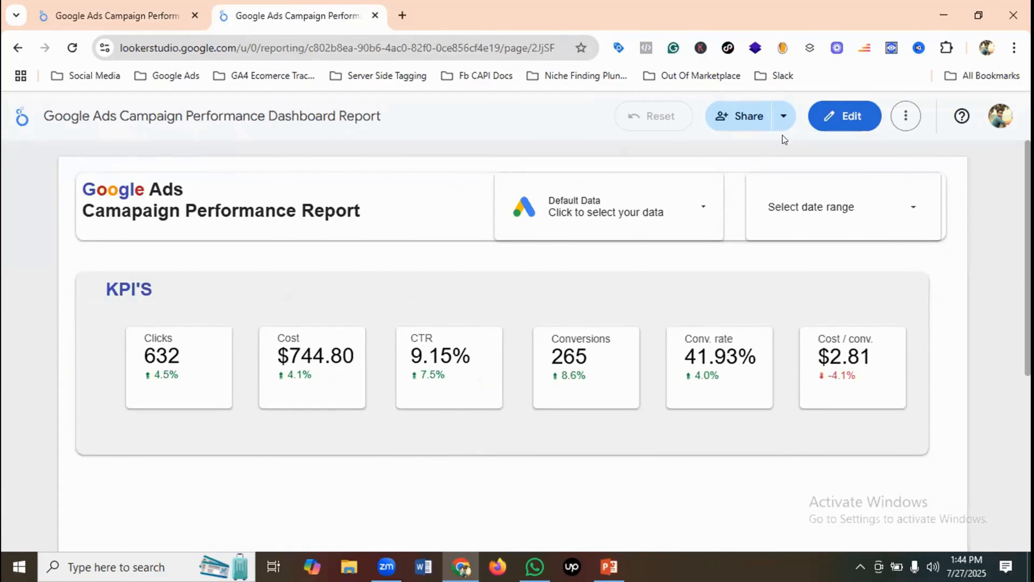
pyautogui.click(845, 116)
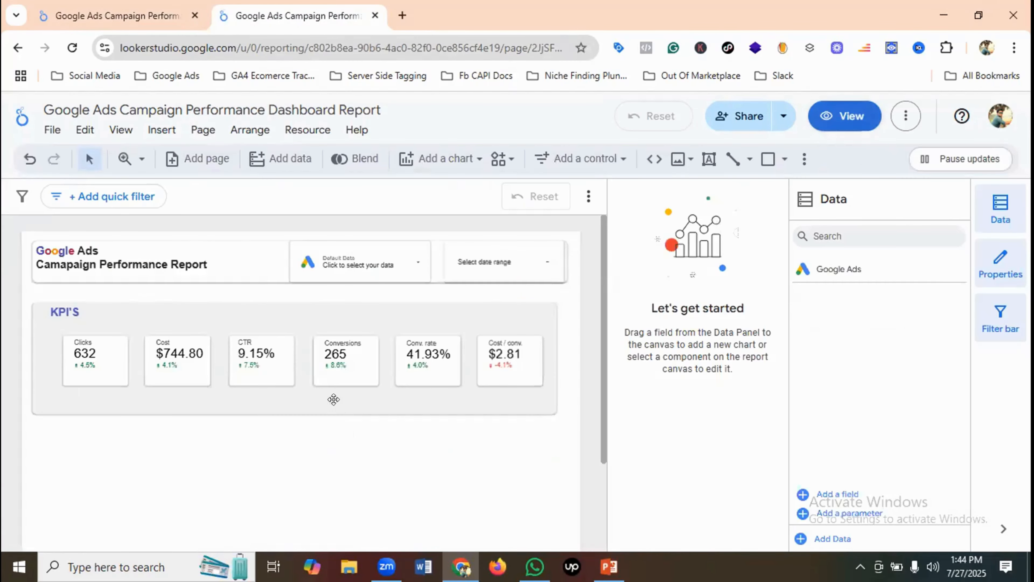
pyautogui.click(300, 401)
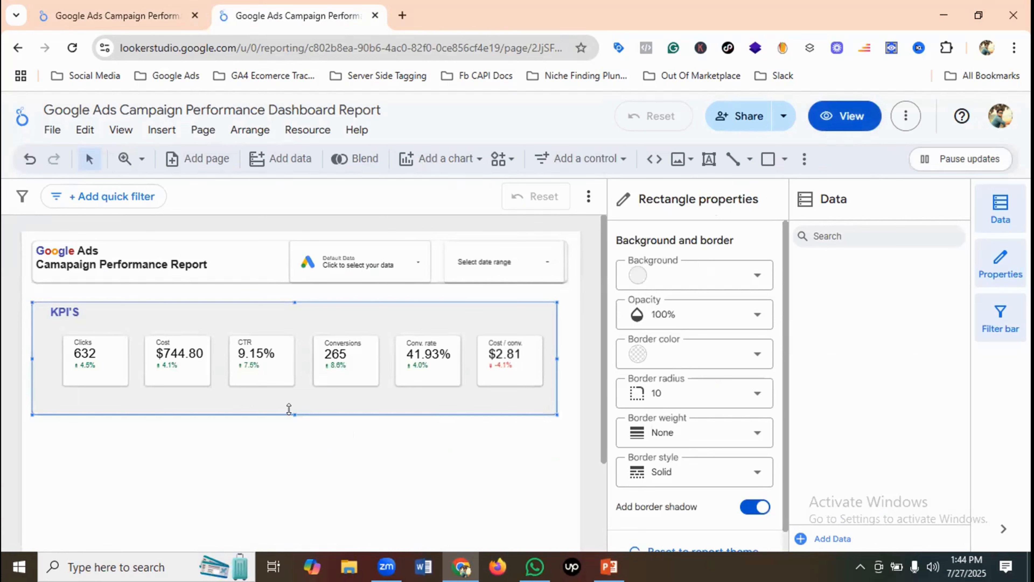
pyautogui.moveTo(289, 408); pyautogui.dragTo(289, 395)
pyautogui.click(332, 432)
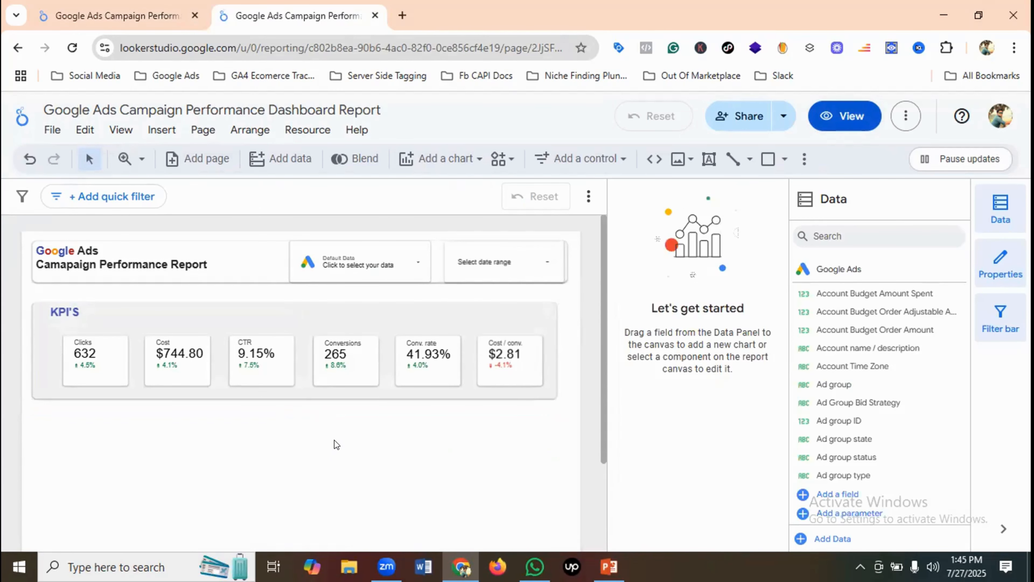
# Step: Review the reference dashboard's campaign table and pie chart section, and draw a wide rectangle below the KPI section for it
pyautogui.scroll(-2, 344, 449)
pyautogui.scroll(2, 348, 449)
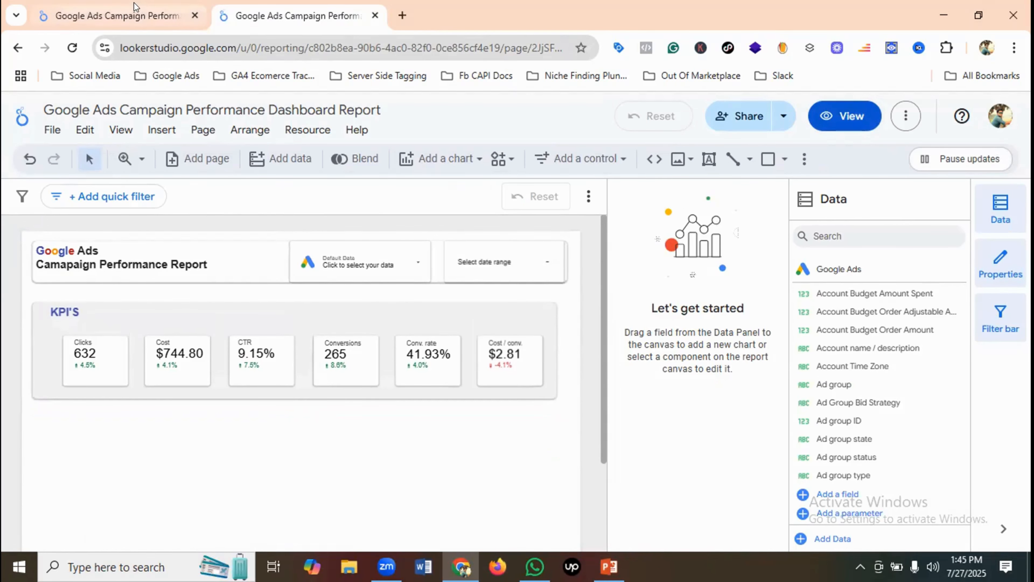
pyautogui.click(138, 16)
pyautogui.scroll(-2, 391, 326)
pyautogui.scroll(-2, 396, 333)
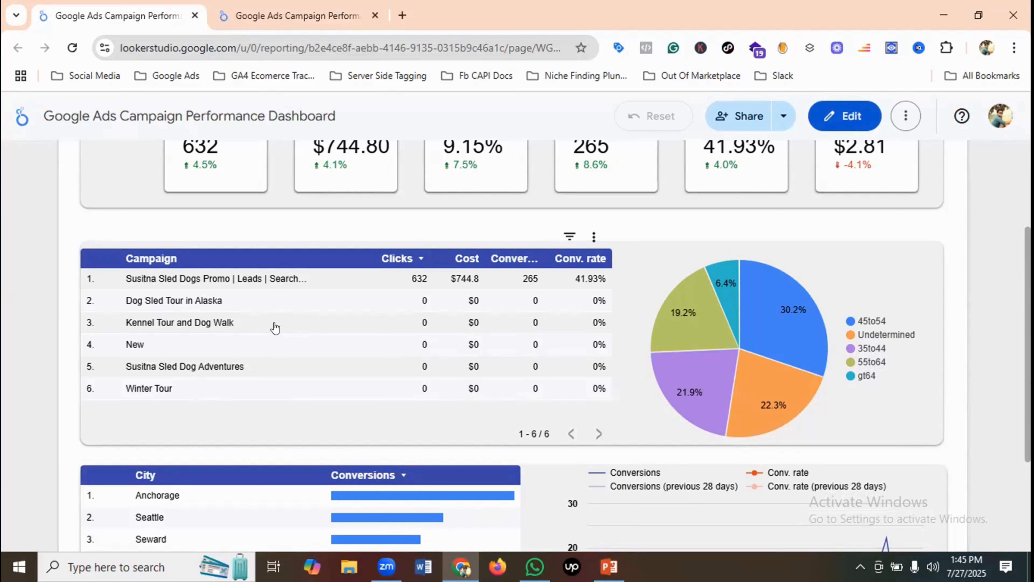
pyautogui.moveTo(808, 333)
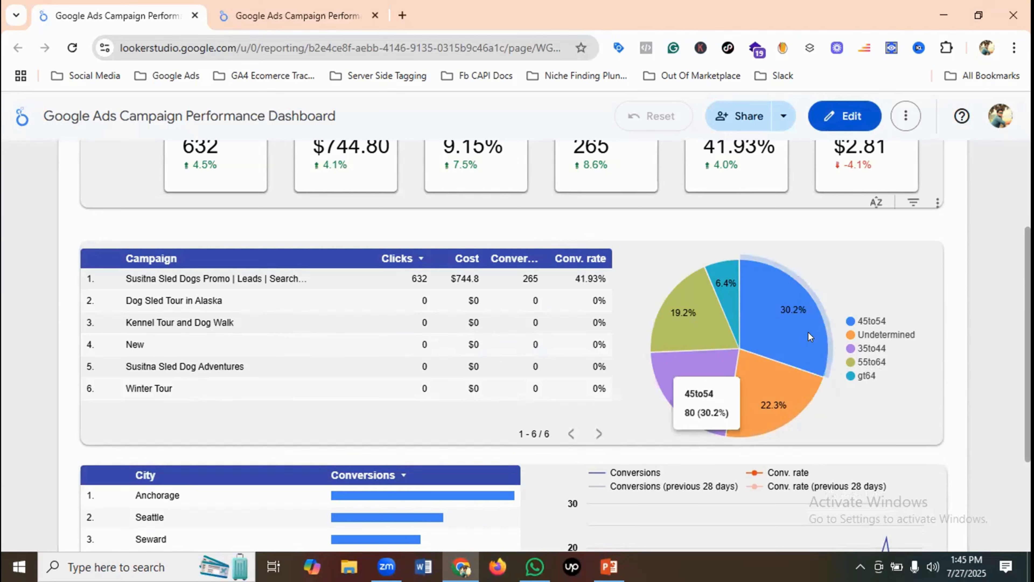
pyautogui.click(298, 15)
pyautogui.click(768, 158)
pyautogui.moveTo(35, 298); pyautogui.dragTo(555, 429)
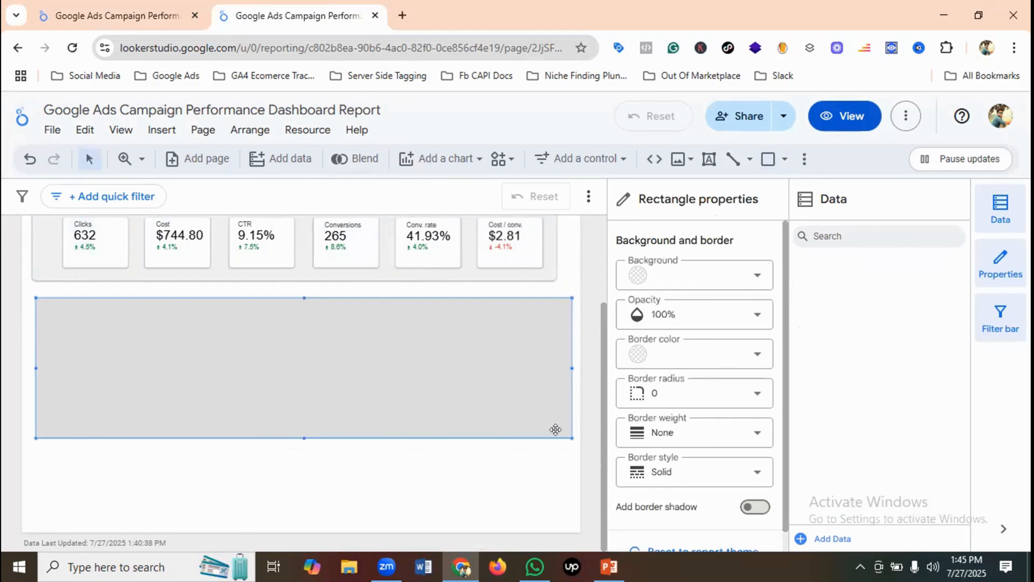
# Step: Widen the KPI background rectangle slightly by extending its right edge towards the end of the header
pyautogui.scroll(3, 555, 429)
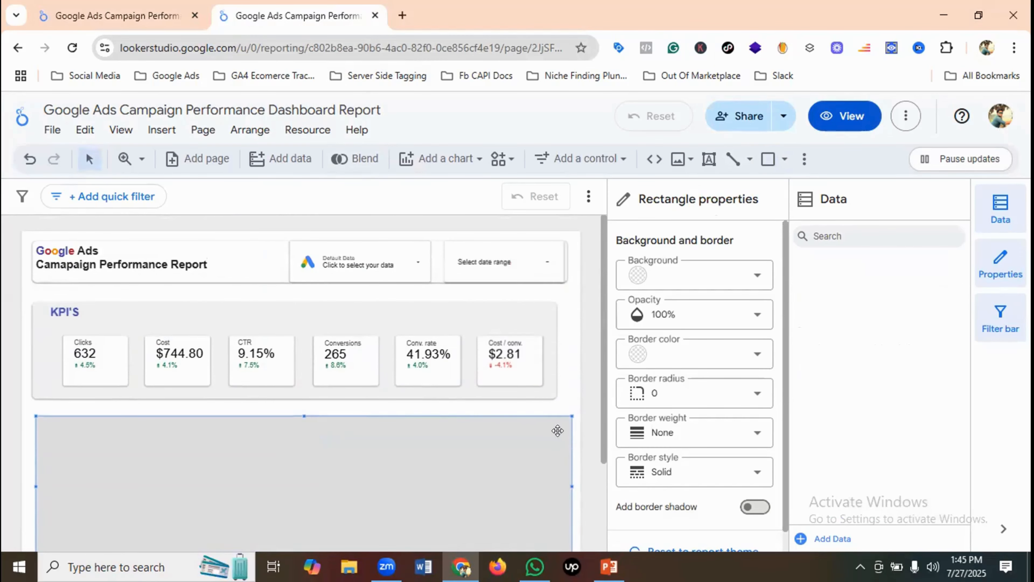
pyautogui.scroll(-2, 556, 429)
pyautogui.scroll(2, 556, 429)
pyautogui.click(558, 346)
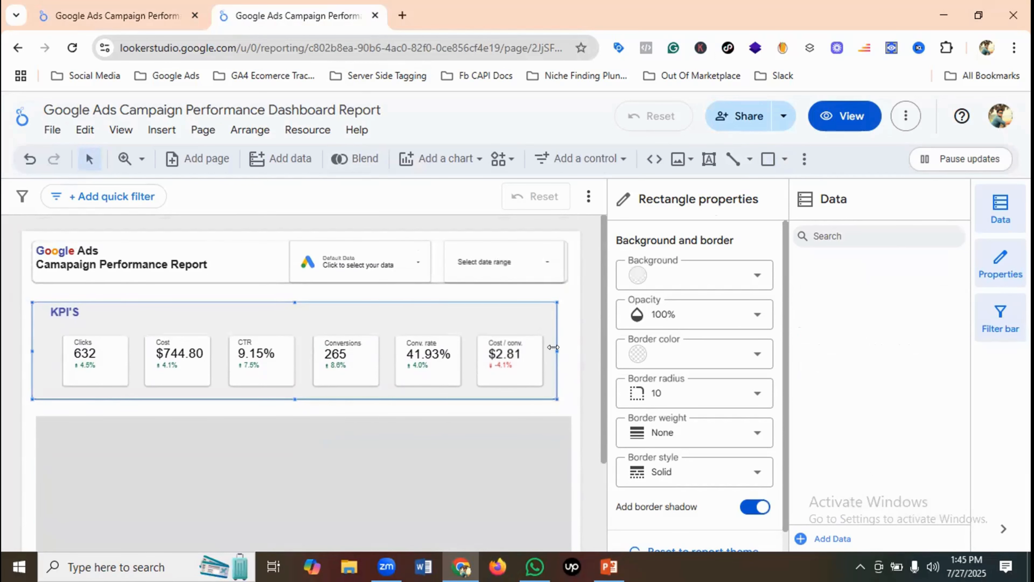
pyautogui.moveTo(560, 347); pyautogui.dragTo(565, 347)
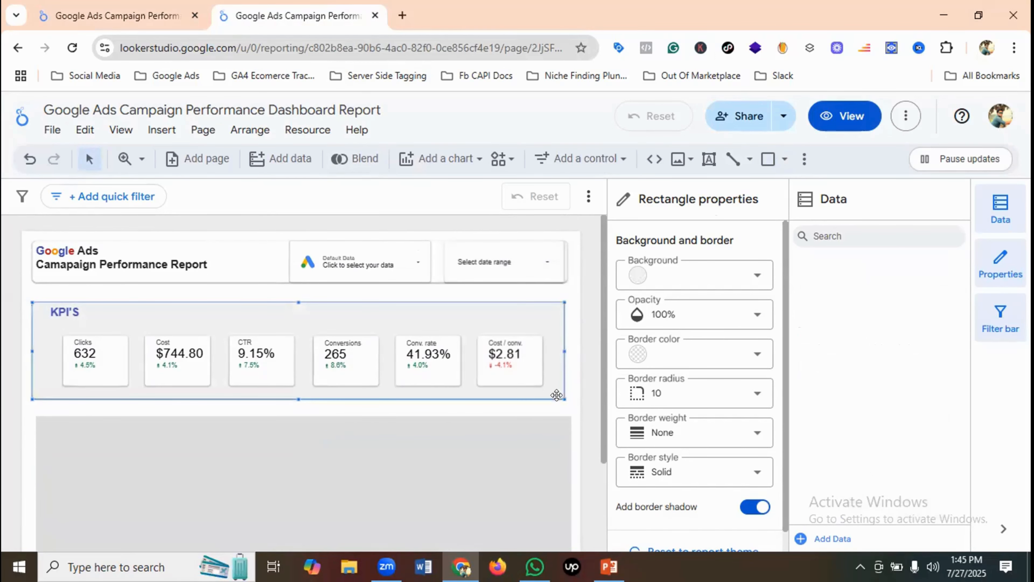
# Step: Extend the new rectangle's left edge to line up with the KPI background rectangle
pyautogui.scroll(-2, 557, 401)
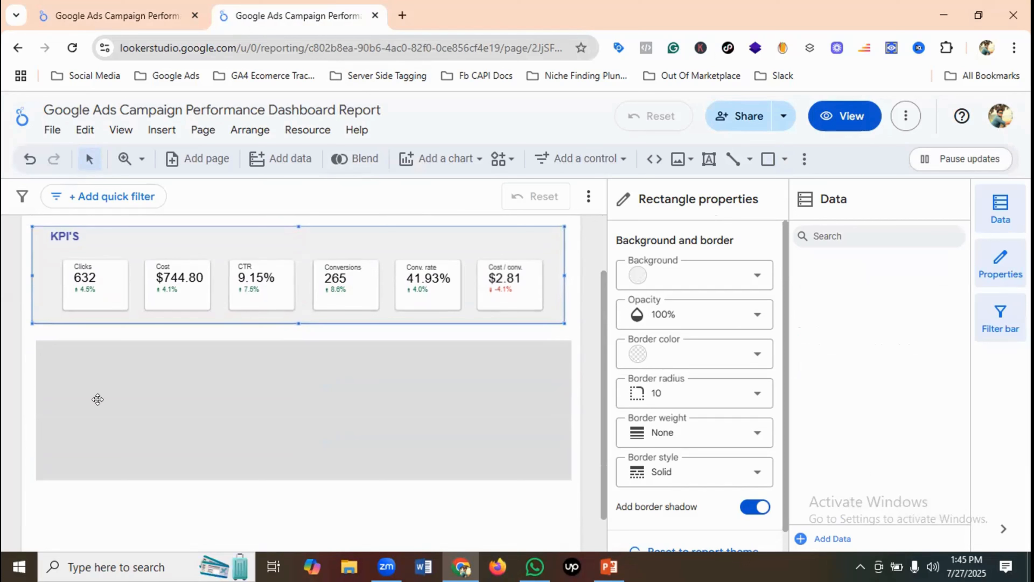
pyautogui.click(49, 401)
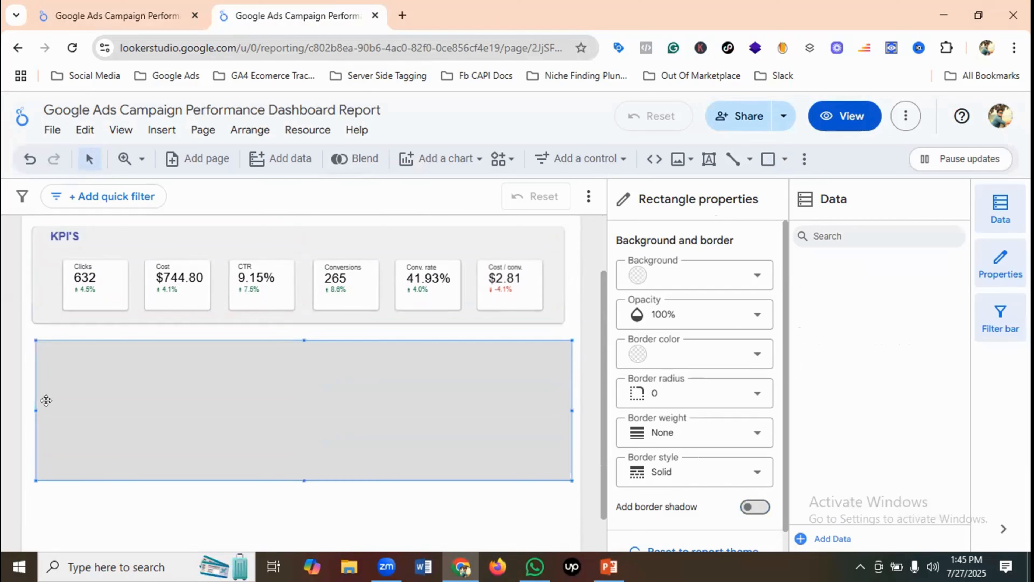
pyautogui.click(30, 408)
pyautogui.click(61, 408)
pyautogui.moveTo(34, 407); pyautogui.dragTo(31, 417)
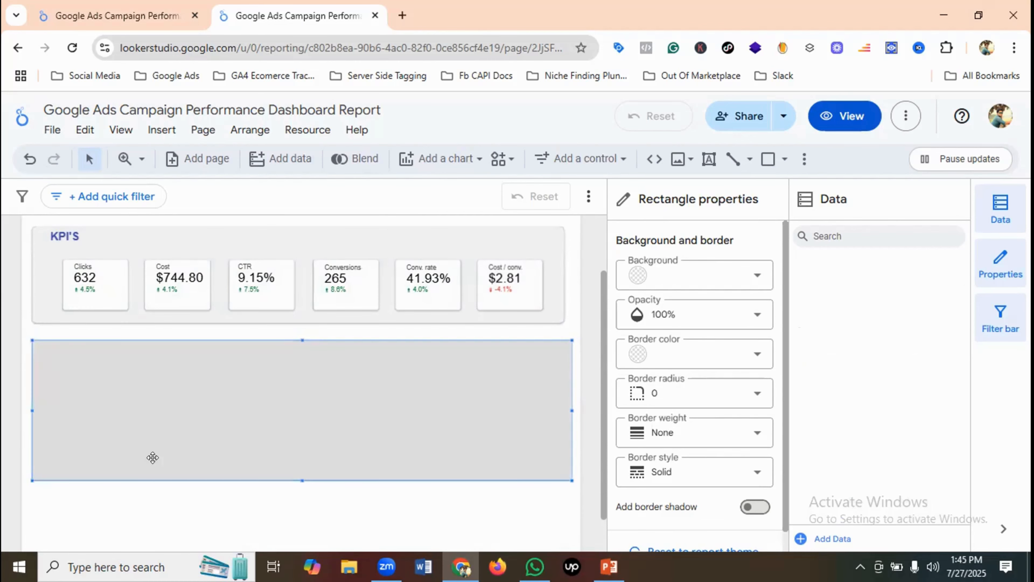
# Step: Give the new rectangle a white background, a border radius of 10 and a border shadow
pyautogui.scroll(-1, 208, 423)
pyautogui.click(758, 275)
pyautogui.click(757, 393)
pyautogui.click(637, 337)
pyautogui.scroll(-1, 725, 366)
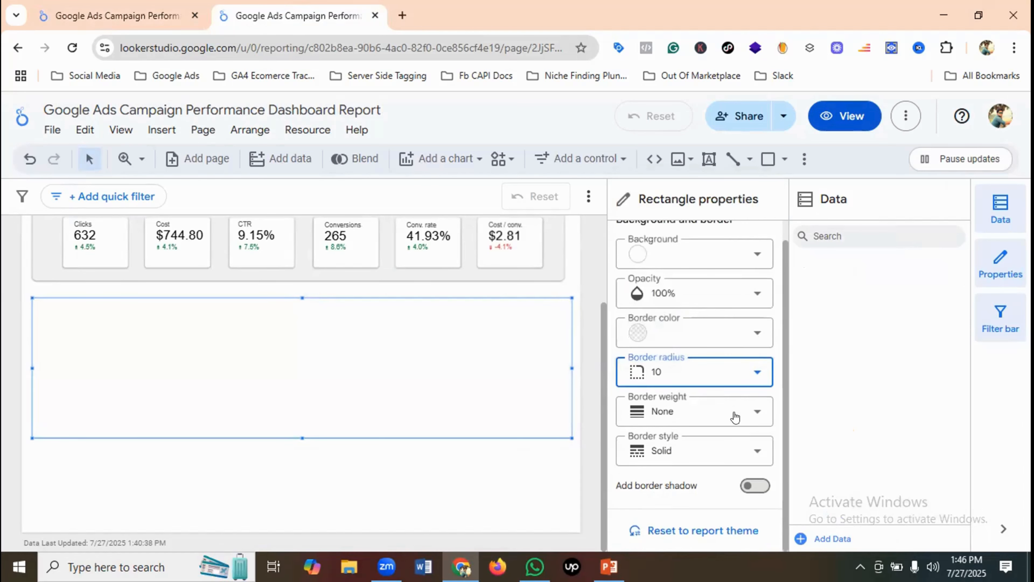
pyautogui.click(751, 489)
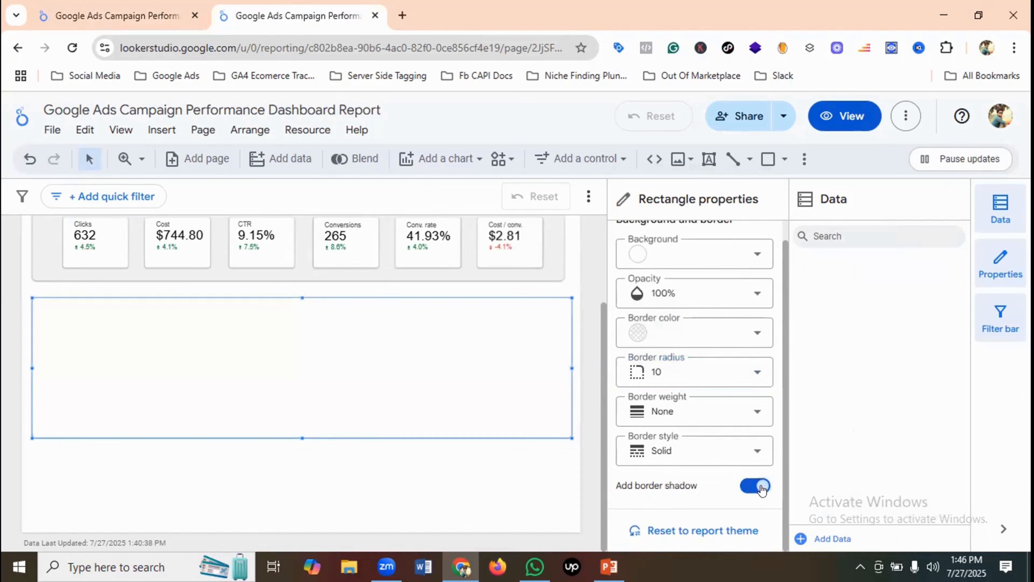
pyautogui.click(292, 455)
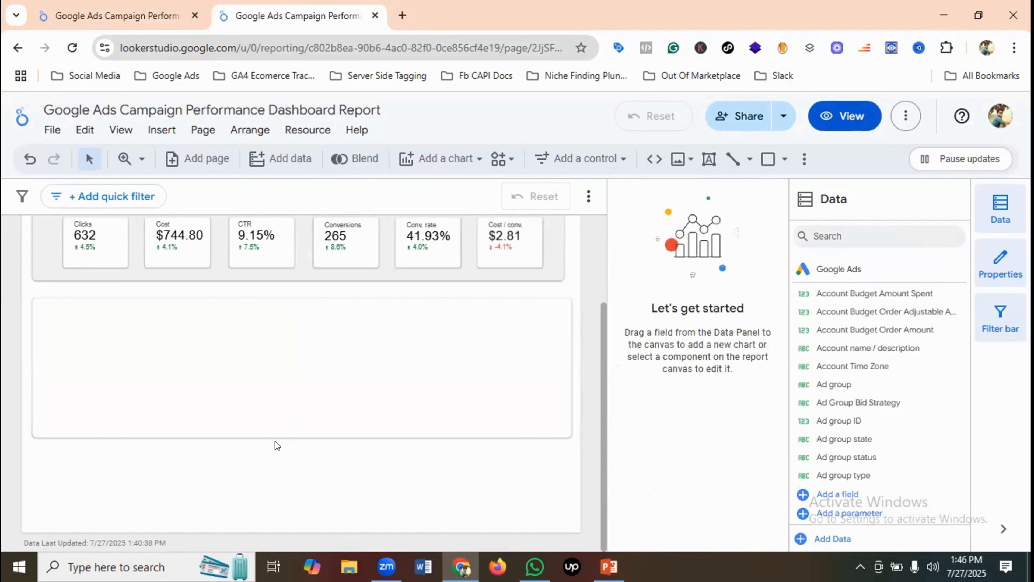
# Step: Check the reference campaign table, and insert a table covering about the left two thirds of the new rectangle
pyautogui.click(108, 10)
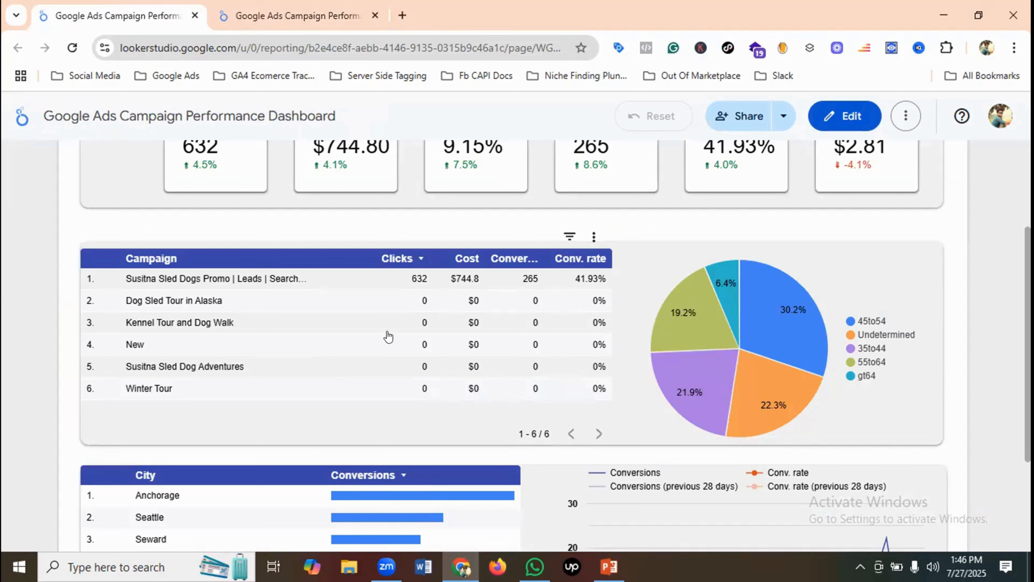
pyautogui.click(288, 9)
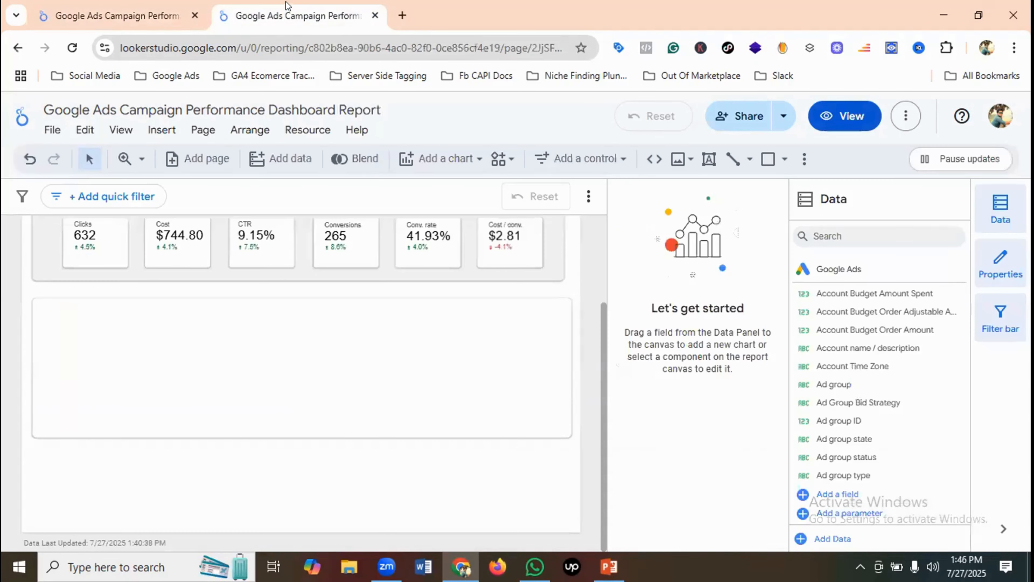
pyautogui.click(432, 158)
pyautogui.click(417, 217)
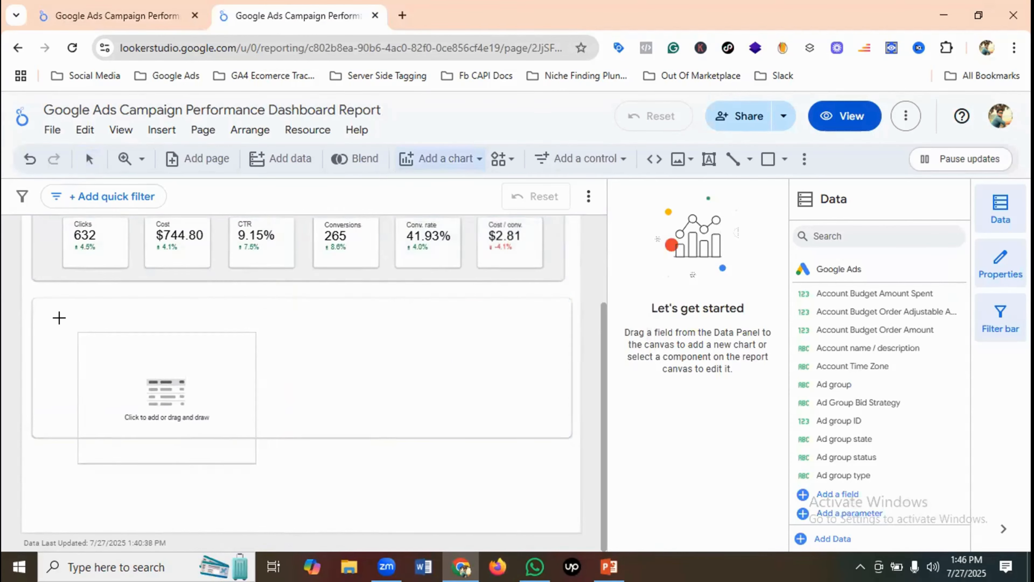
pyautogui.moveTo(38, 304); pyautogui.dragTo(402, 438)
# Step: Replace the table's Ad group dimension with Campaign, and check the metric columns in the reference dashboard's campaign table
pyautogui.click(653, 266)
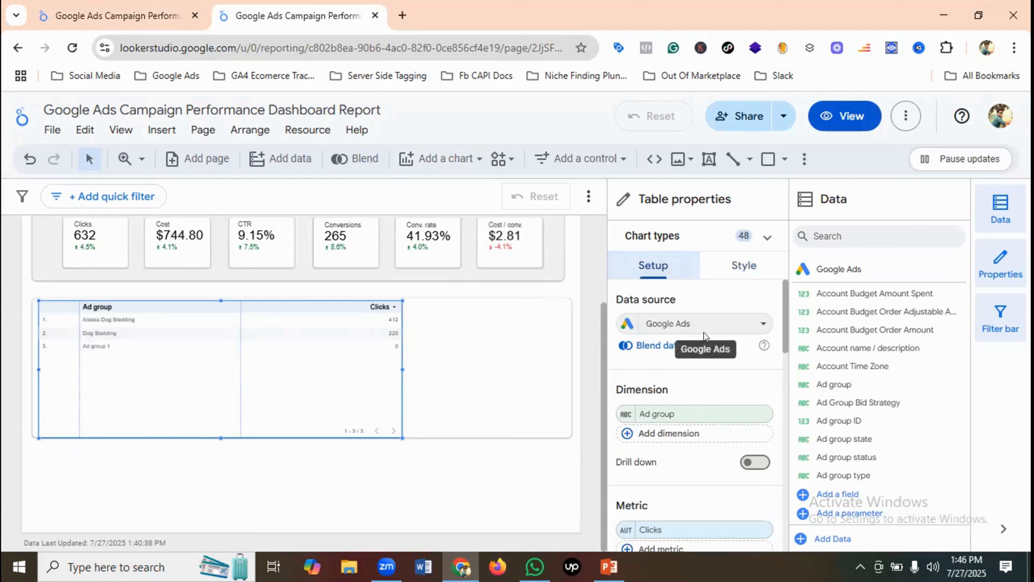
pyautogui.scroll(-2, 704, 338)
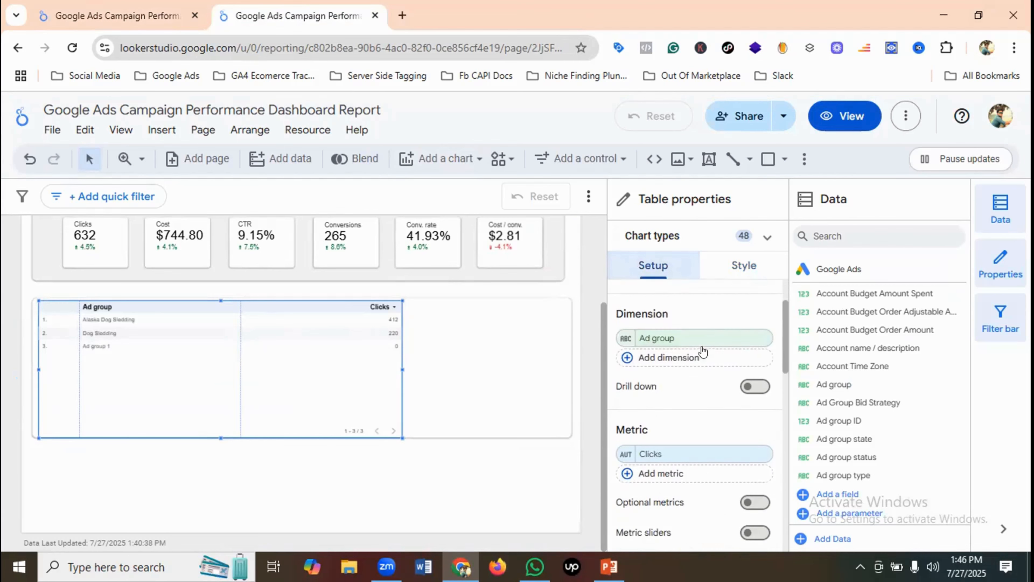
pyautogui.click(660, 338)
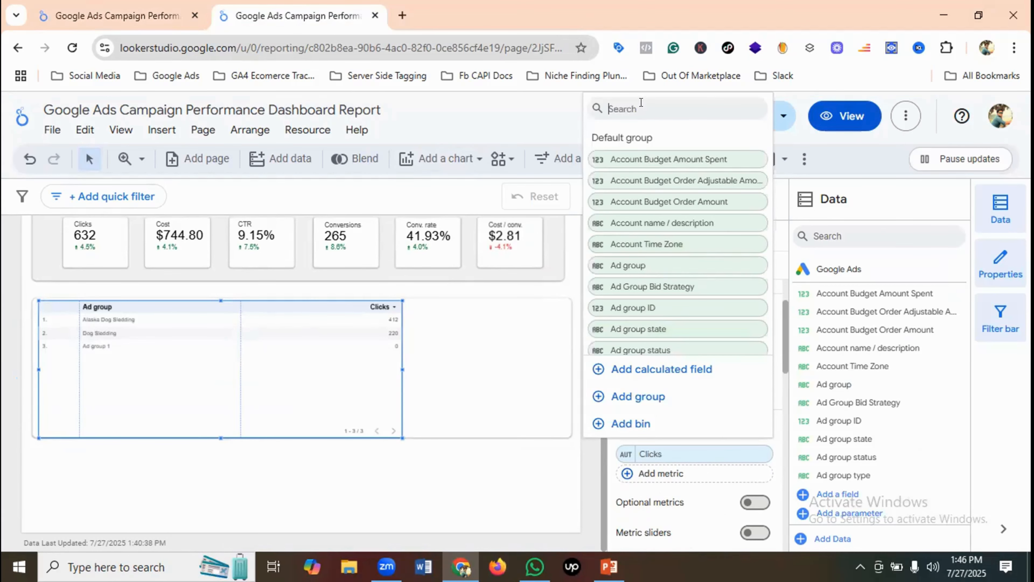
pyautogui.write('campaign')
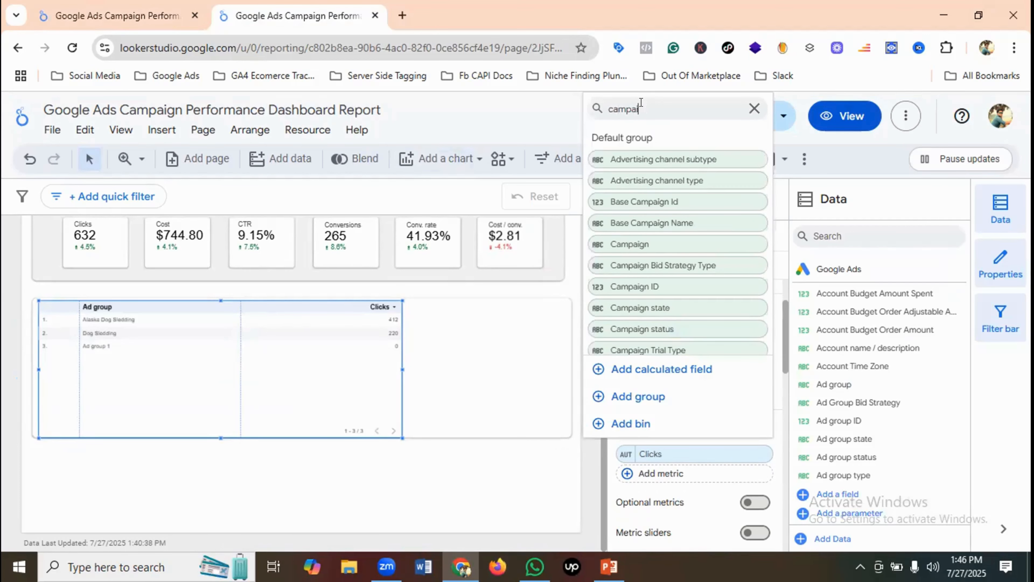
pyautogui.click(640, 245)
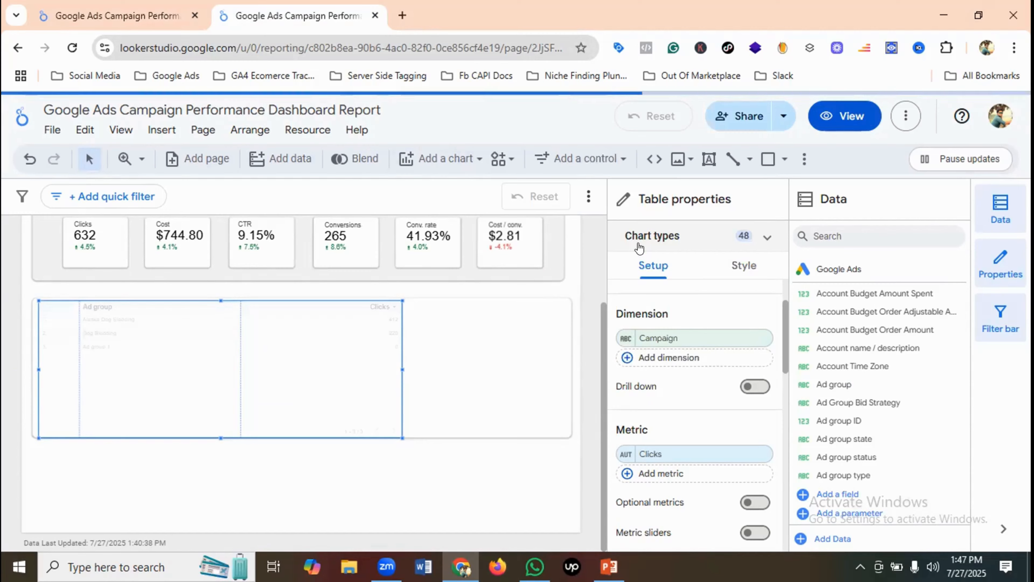
pyautogui.click(153, 6)
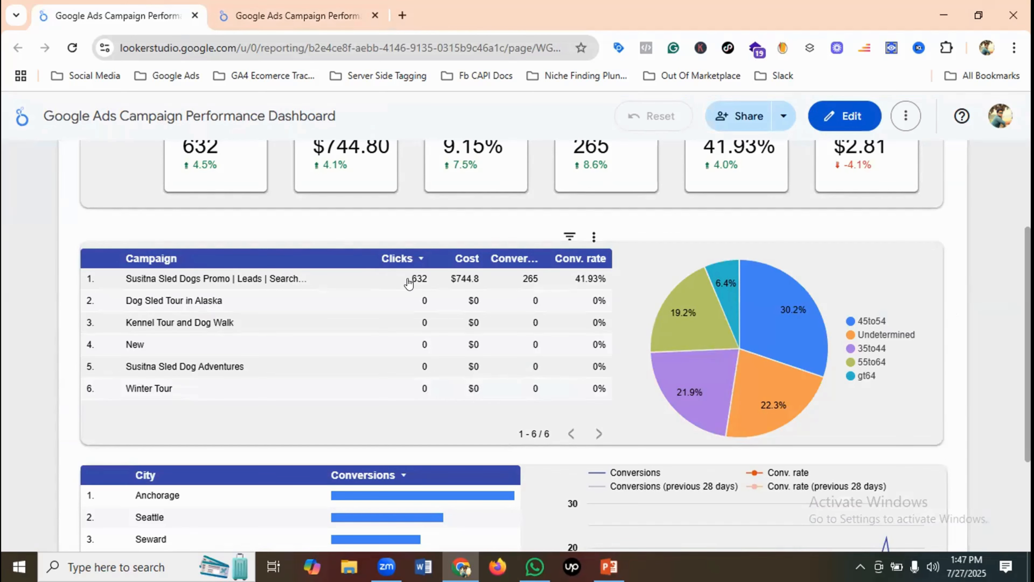
pyautogui.click(319, 7)
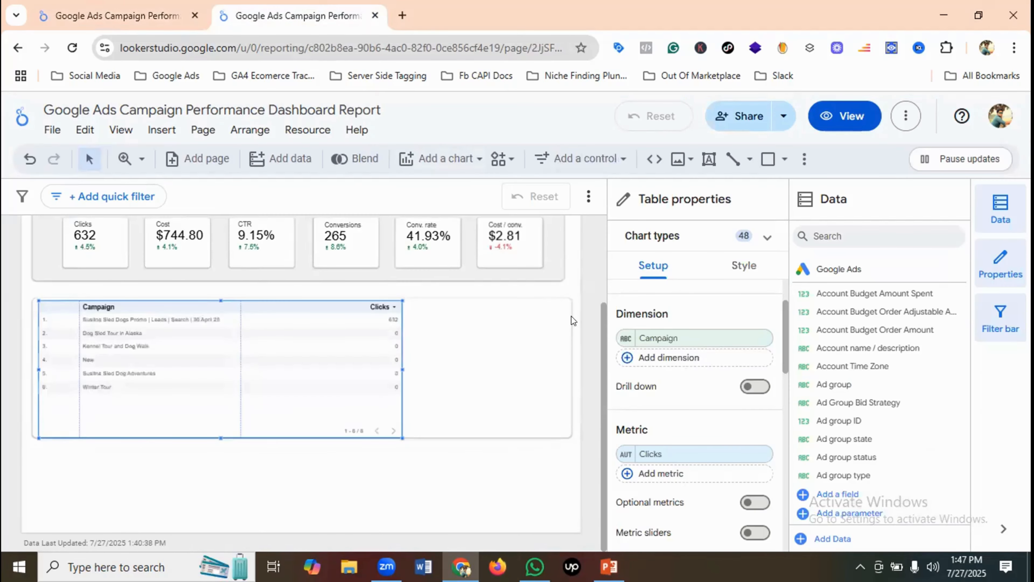
# Step: Add Cost and Conversions as metrics to the campaign table, following Clicks
pyautogui.scroll(-4, 685, 409)
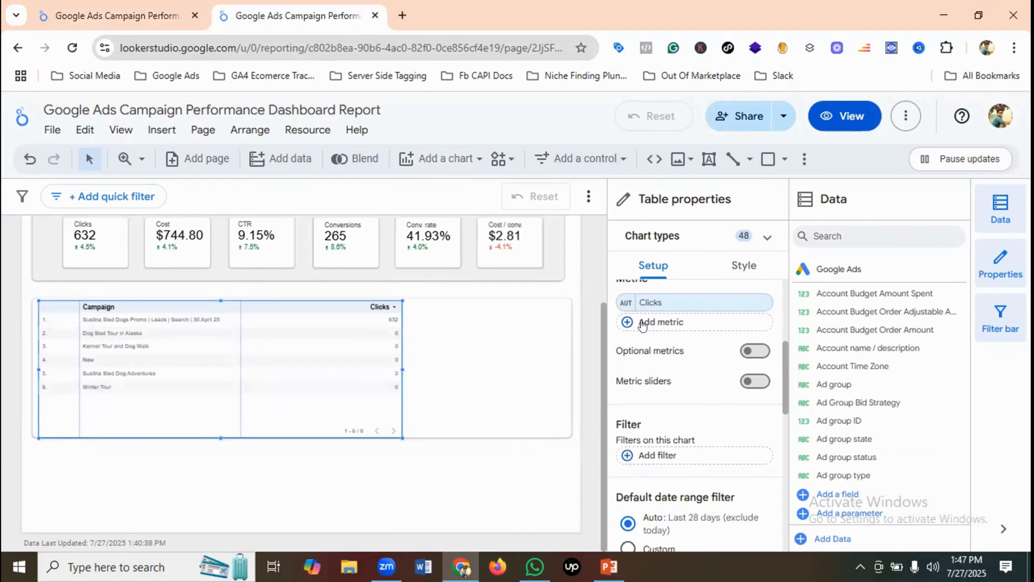
pyautogui.click(627, 322)
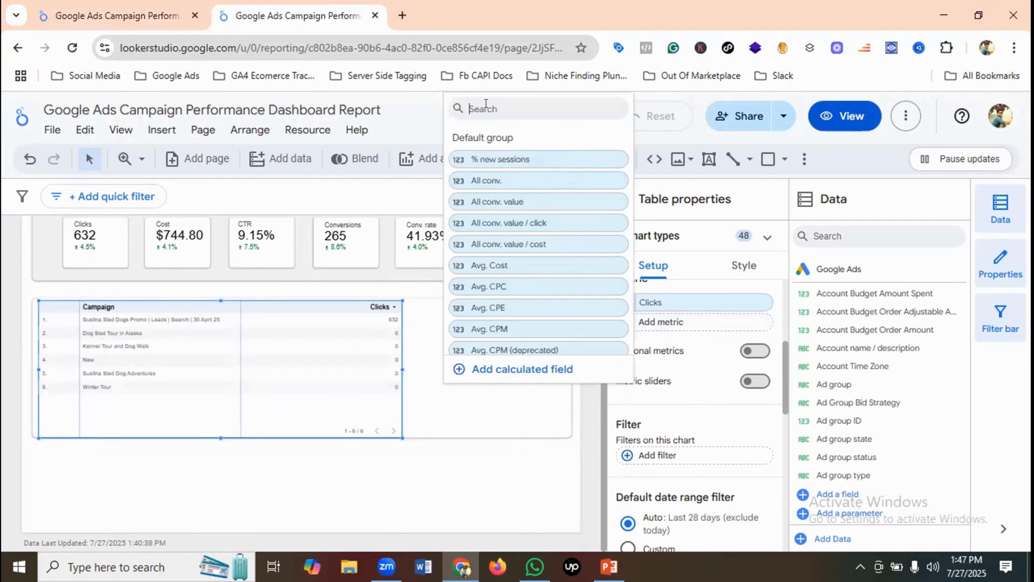
pyautogui.write('cost')
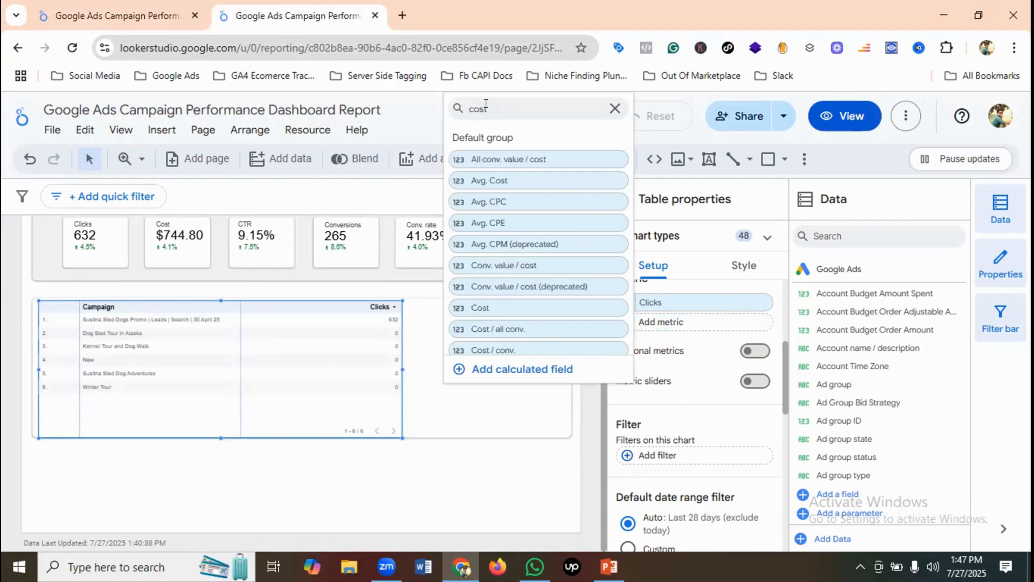
pyautogui.click(477, 308)
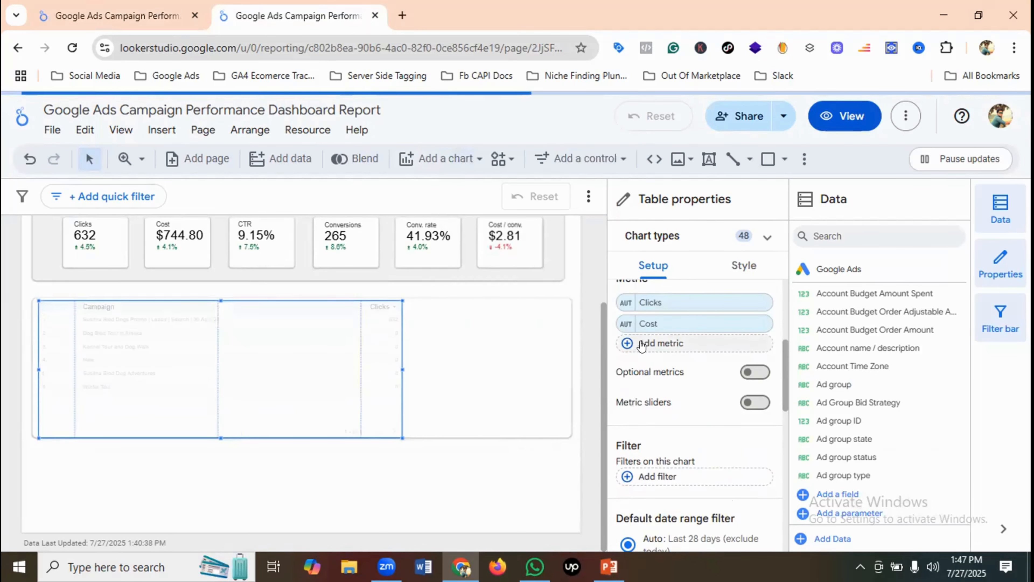
pyautogui.click(644, 344)
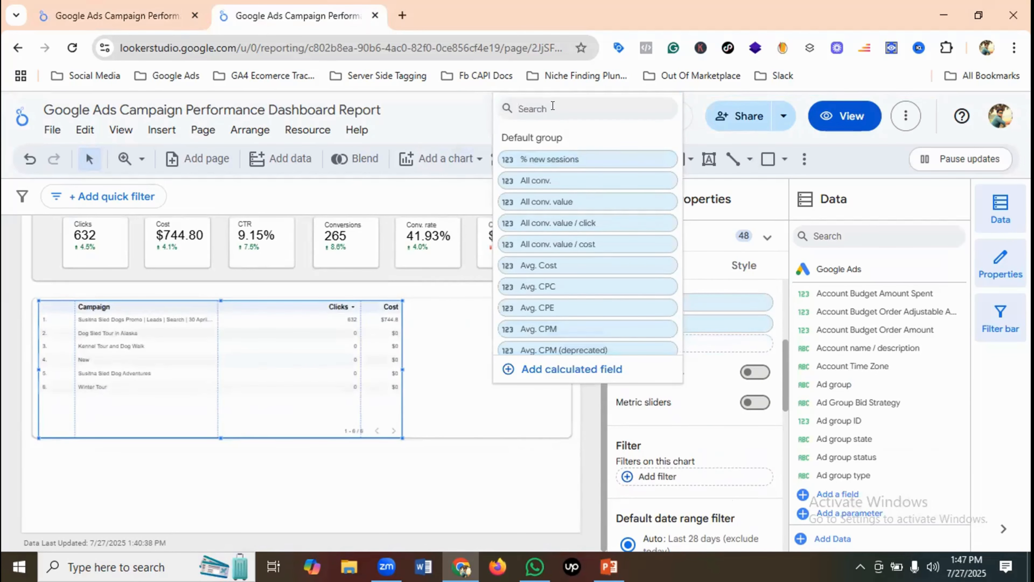
pyautogui.write('donversion')
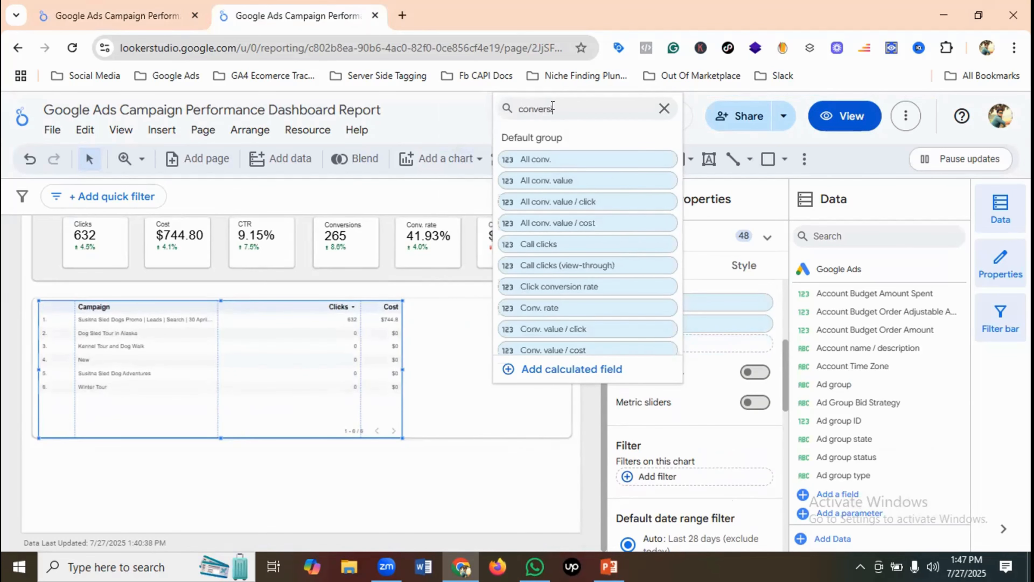
pyautogui.write('s')
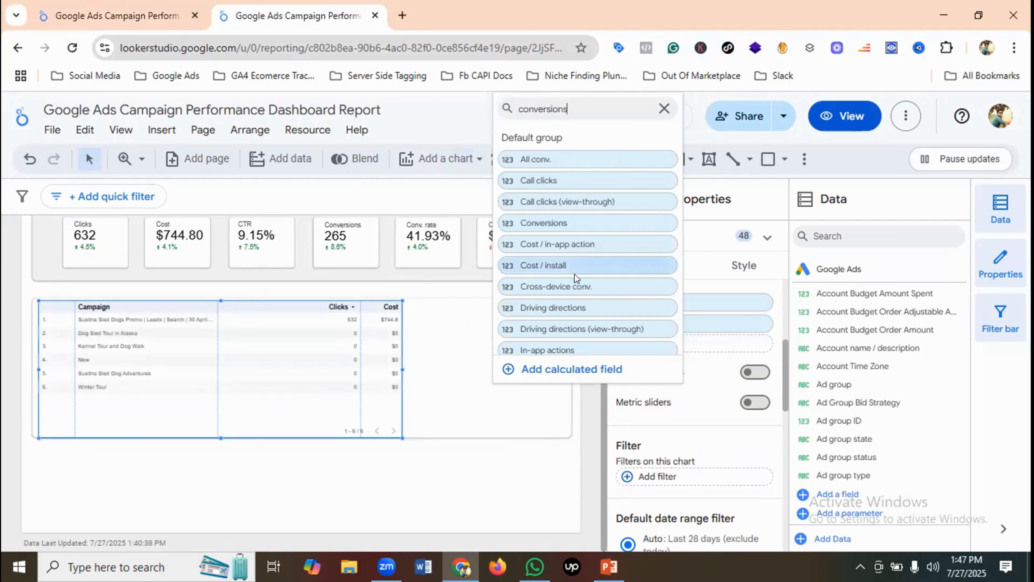
pyautogui.click(556, 223)
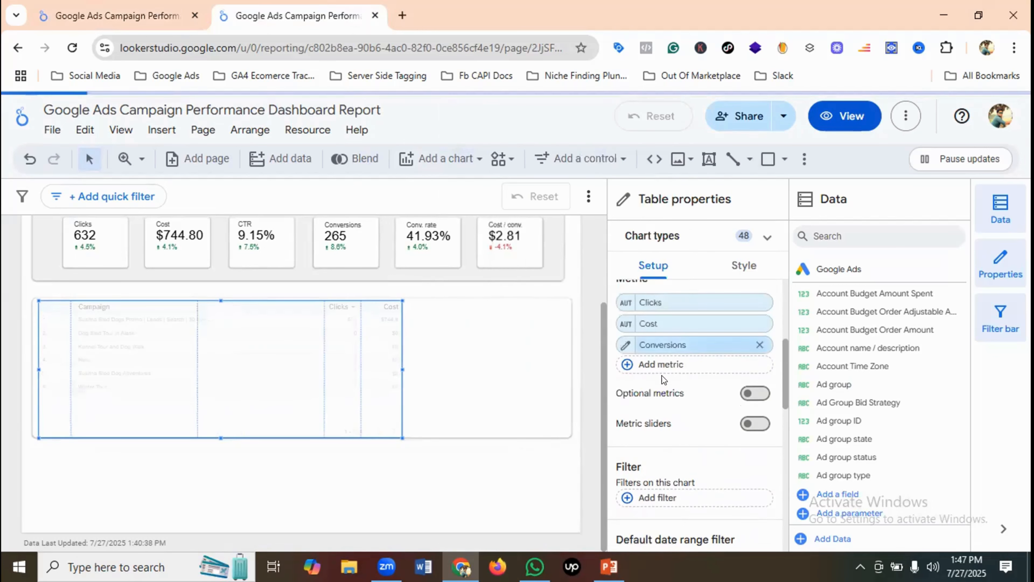
# Step: Add Conv. rate as the campaign table's fourth metric
pyautogui.click(653, 363)
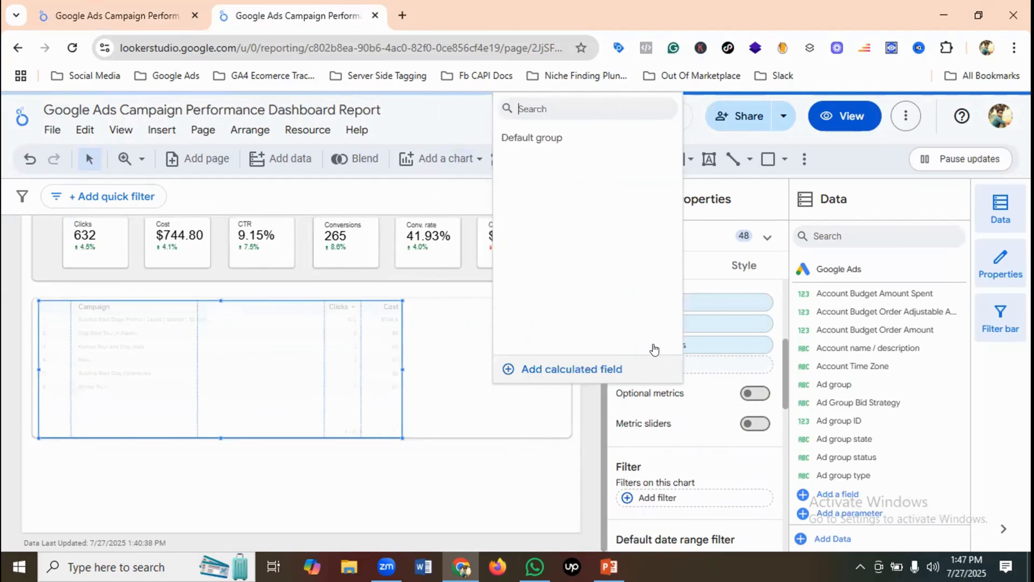
pyautogui.click(540, 107)
pyautogui.write('conv')
pyautogui.click(538, 181)
# Step: Adjust the campaign table's column widths so every metric header fits in full, and compare the previewed table with the reference dashboard
pyautogui.moveTo(279, 321); pyautogui.dragTo(222, 322)
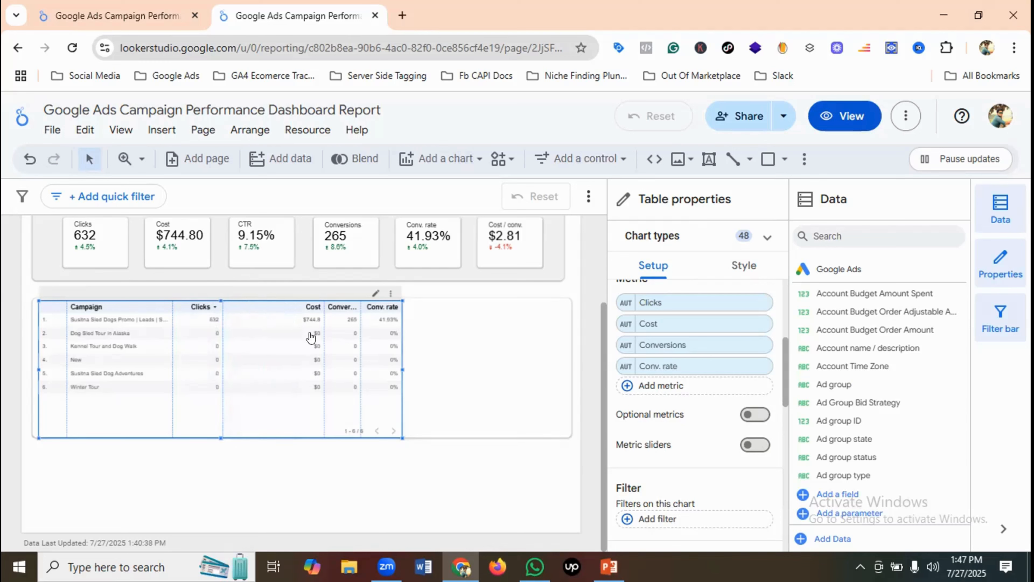
pyautogui.moveTo(306, 322); pyautogui.dragTo(270, 321)
pyautogui.moveTo(352, 334)
pyautogui.mouseDown()
pyautogui.moveTo(272, 326)
pyautogui.moveTo(285, 337)
pyautogui.moveTo(337, 335)
pyautogui.mouseUp()
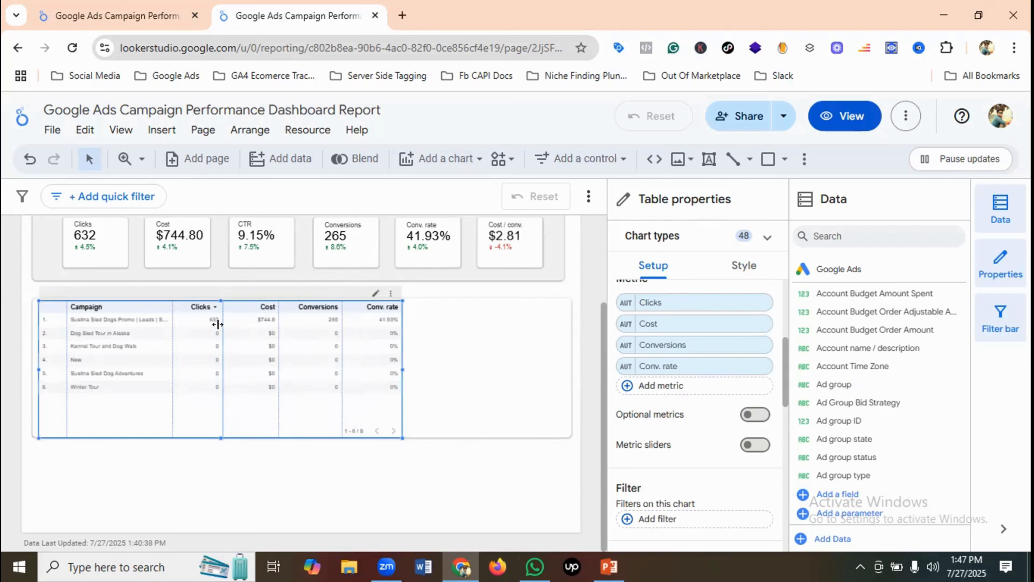
pyautogui.moveTo(217, 324); pyautogui.dragTo(225, 326)
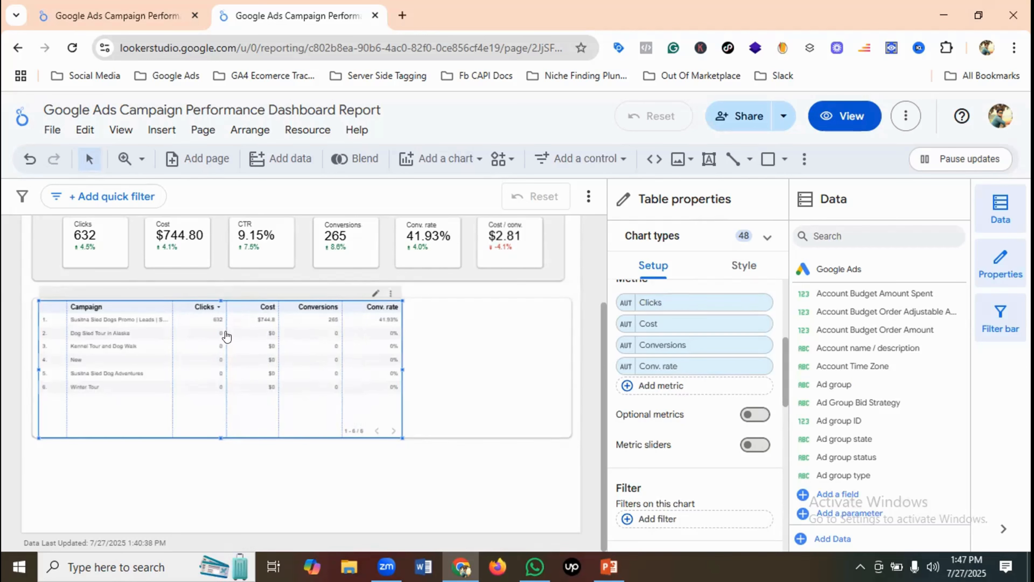
pyautogui.click(835, 116)
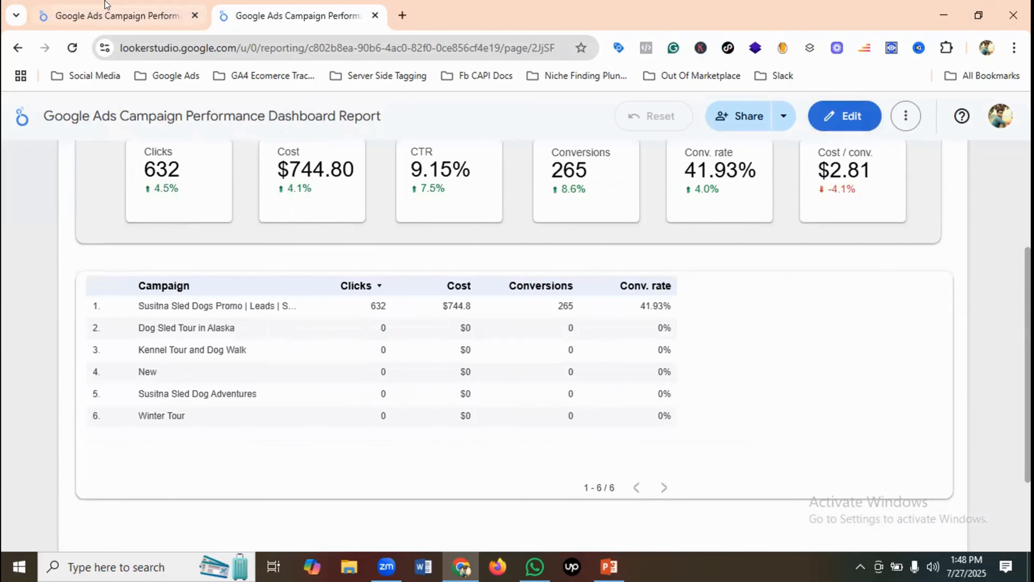
pyautogui.click(118, 5)
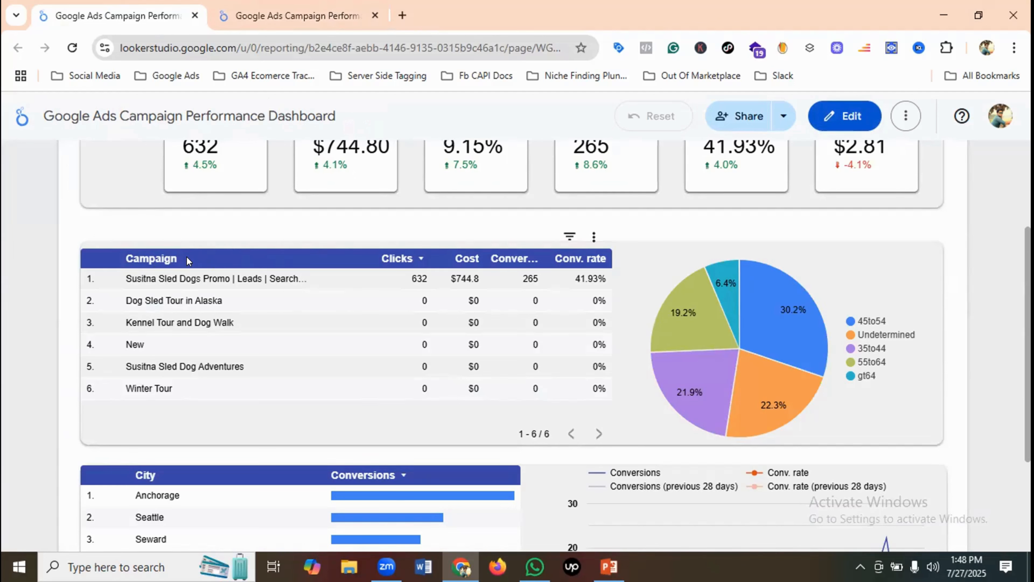
pyautogui.click(261, 7)
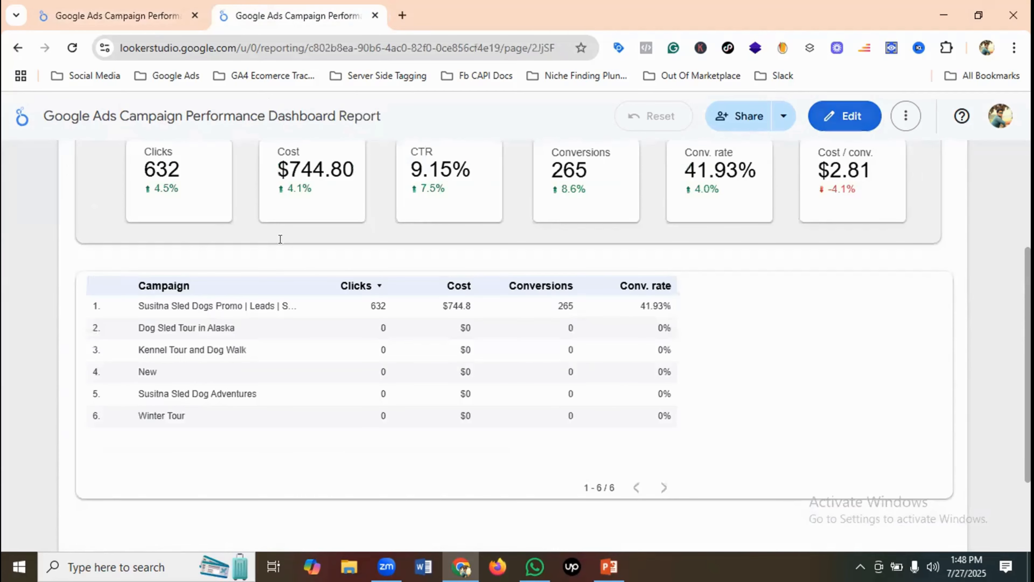
pyautogui.click(878, 128)
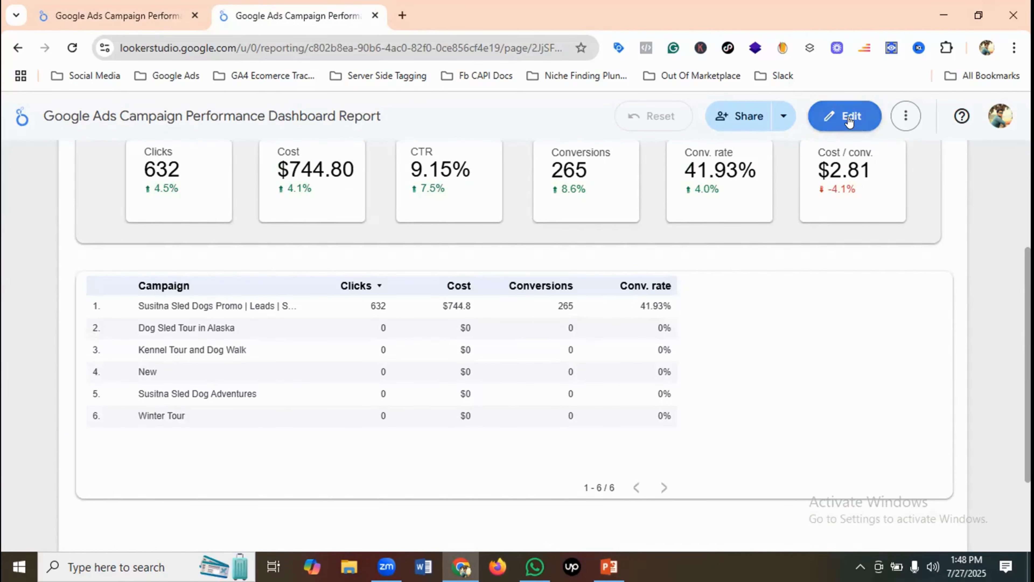
# Step: Try a dark indigo font color for the campaign table's labels, and set it to black instead
pyautogui.click(193, 402)
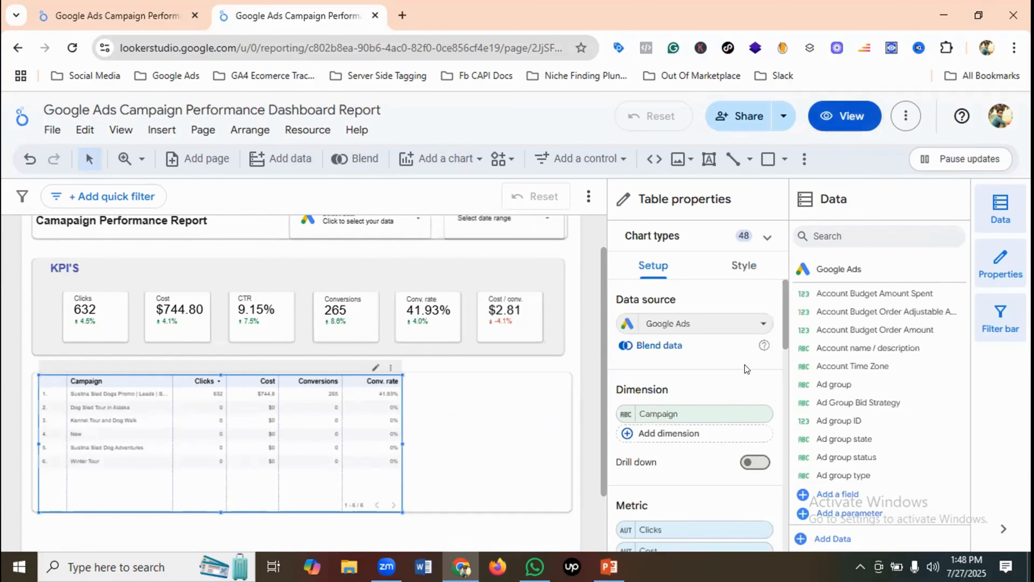
pyautogui.click(744, 266)
pyautogui.scroll(-5, 730, 357)
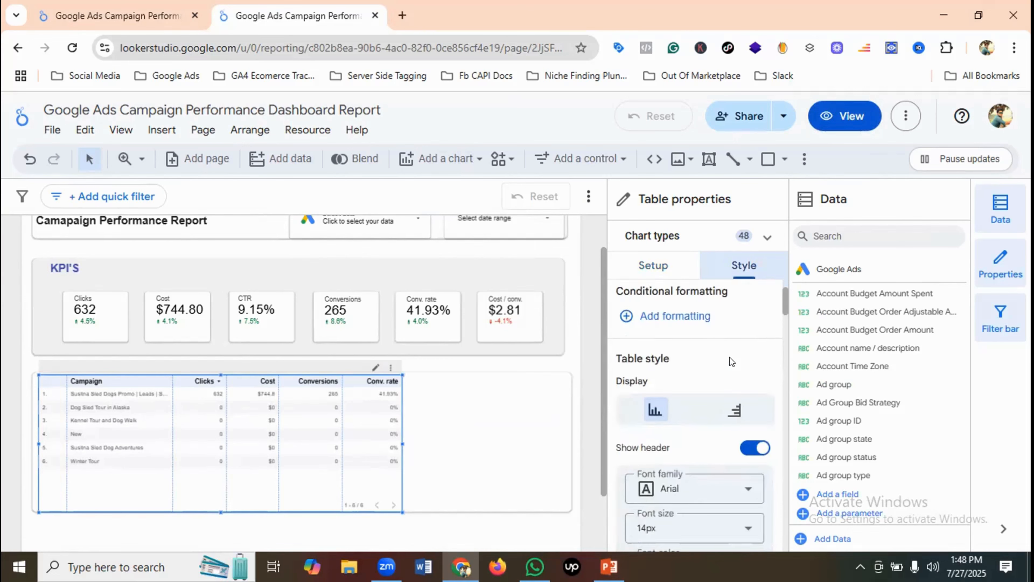
pyautogui.scroll(-2, 730, 358)
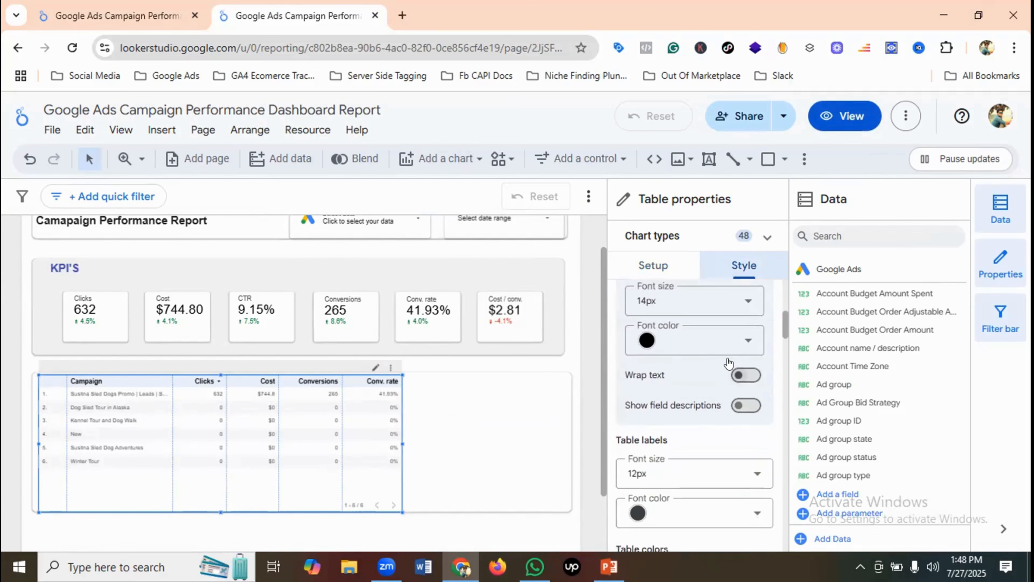
pyautogui.click(648, 342)
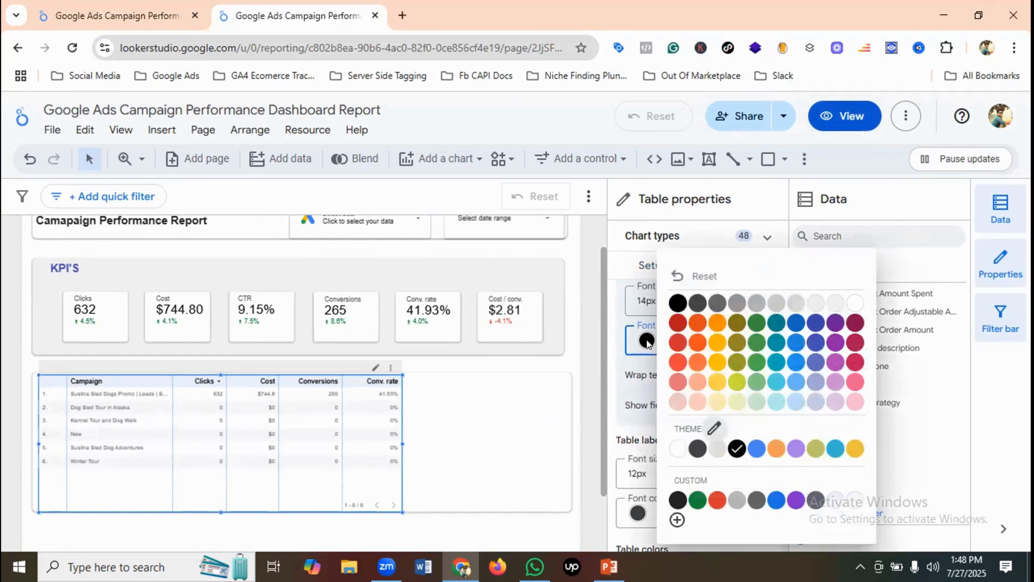
pyautogui.click(688, 339)
pyautogui.scroll(-2, 687, 339)
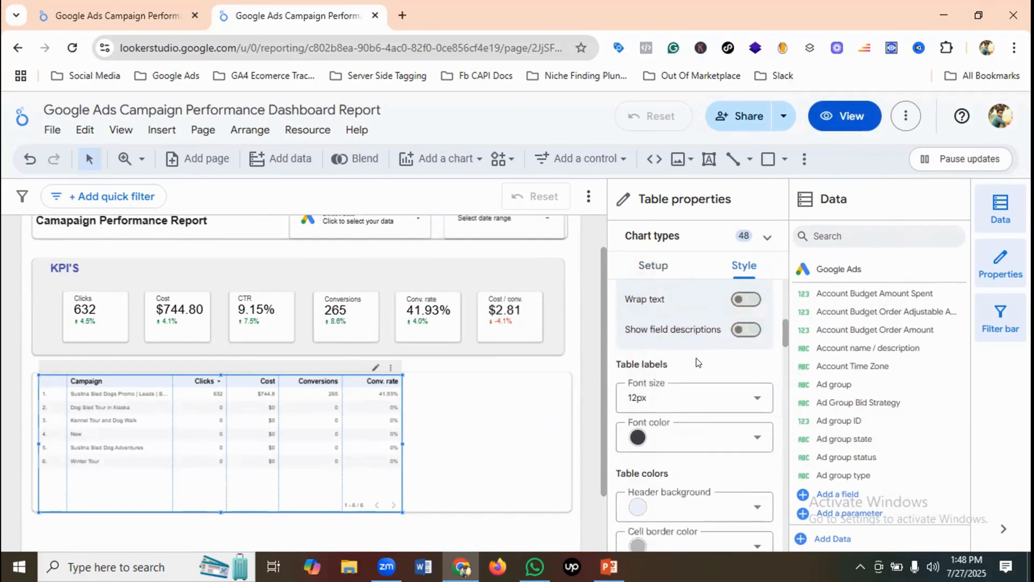
pyautogui.scroll(-2, 698, 363)
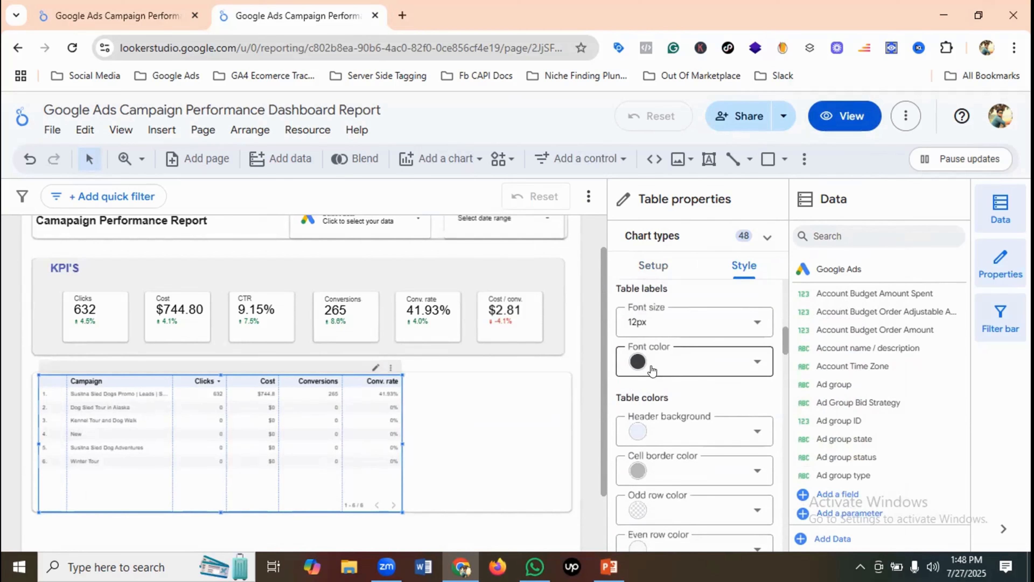
pyautogui.click(637, 361)
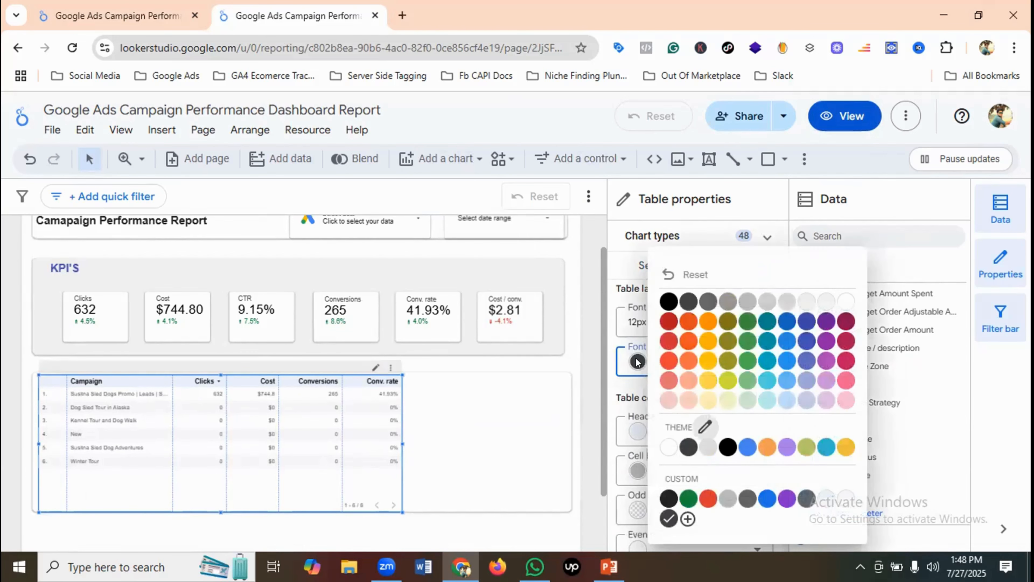
pyautogui.click(807, 322)
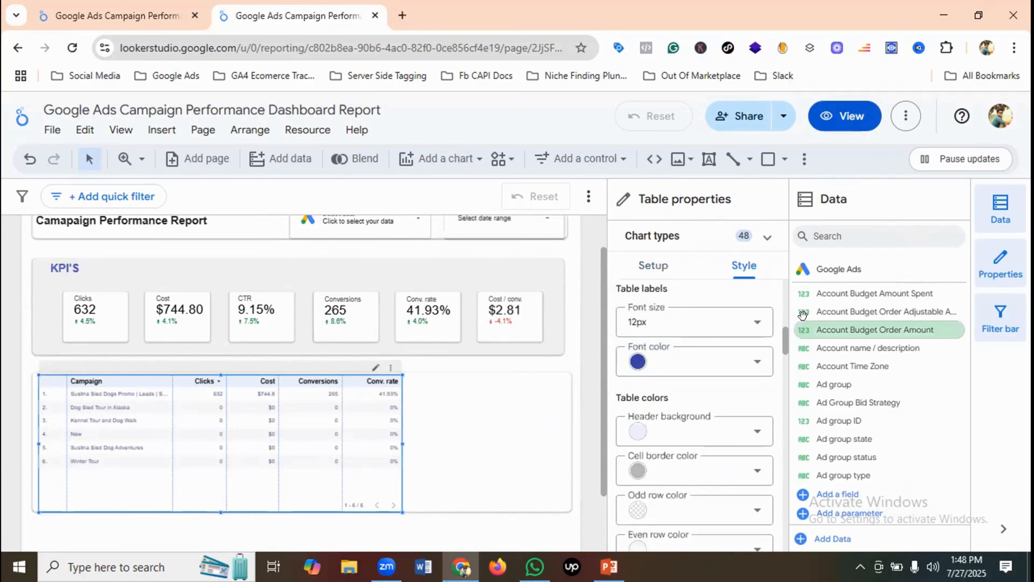
pyautogui.click(657, 361)
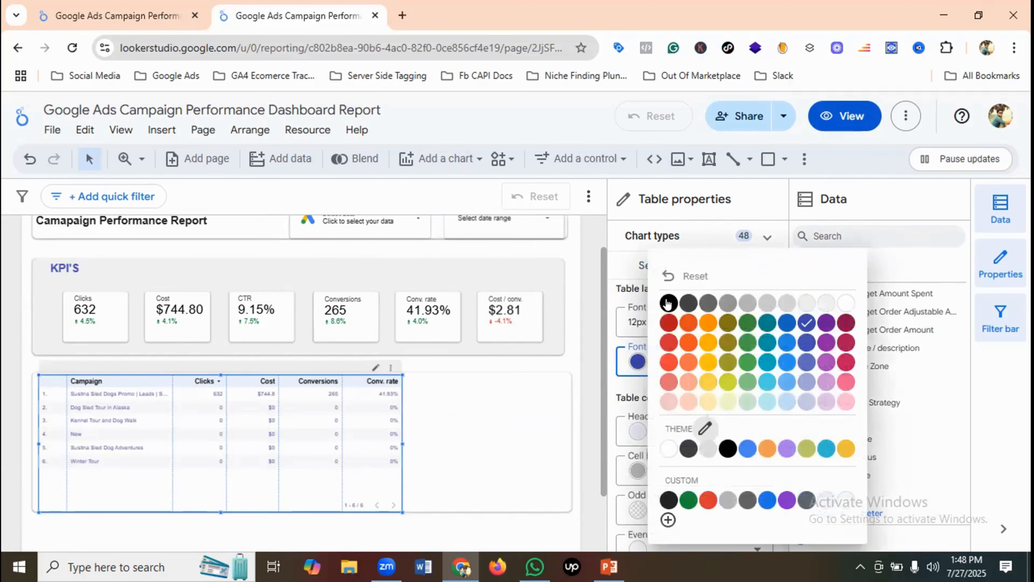
pyautogui.click(668, 302)
# Step: Set the campaign table's header font color to dark indigo, and compare the previewed header with the reference dashboard
pyautogui.scroll(-2, 712, 376)
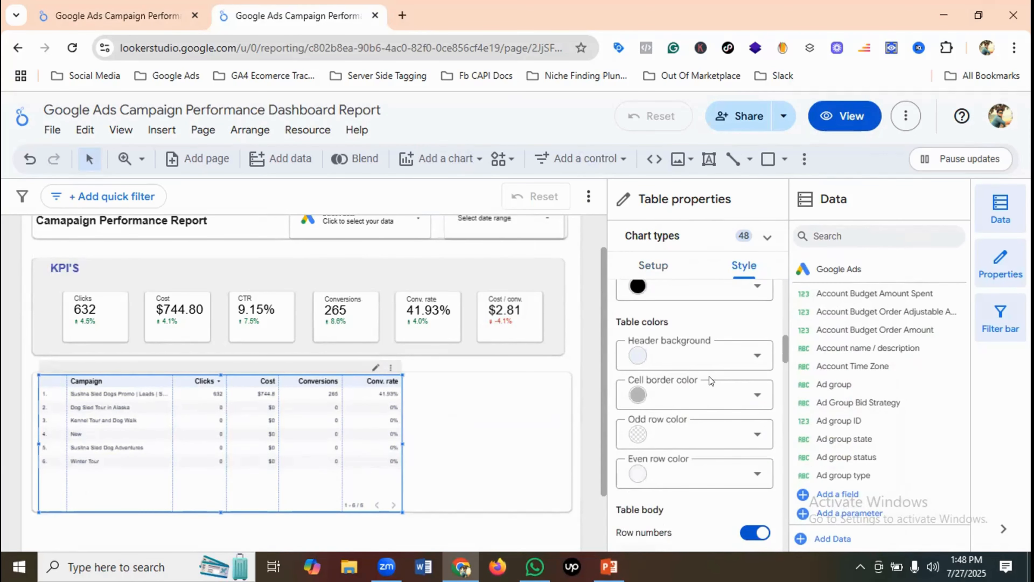
pyautogui.scroll(3, 710, 381)
pyautogui.click(695, 341)
pyautogui.click(710, 411)
pyautogui.click(118, 15)
pyautogui.click(310, 13)
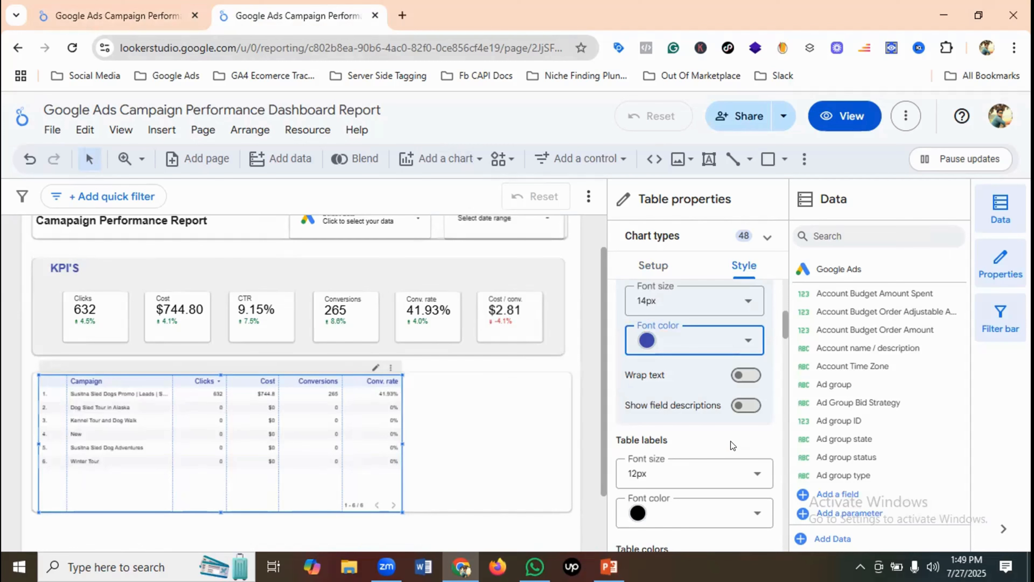
pyautogui.click(859, 117)
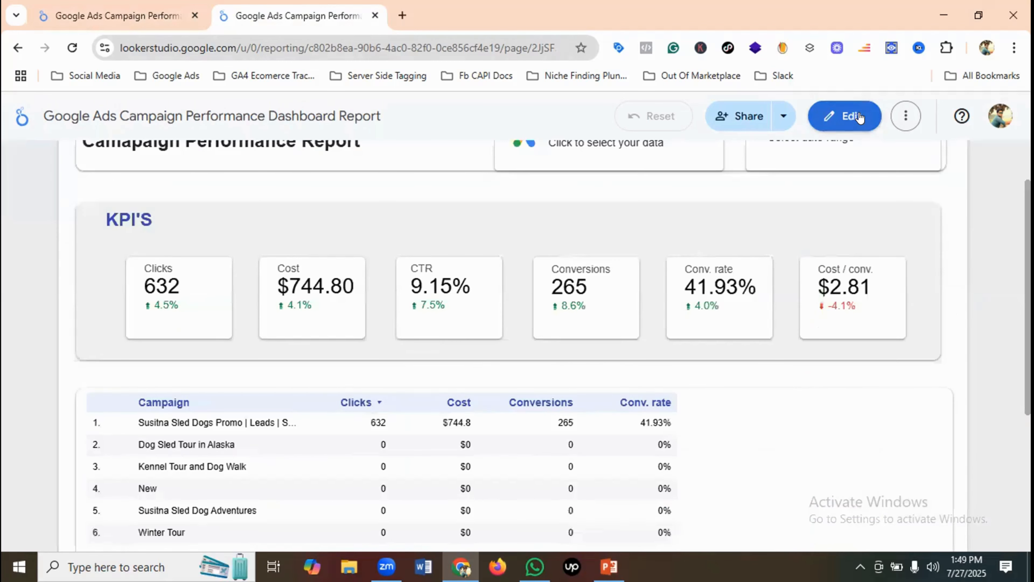
pyautogui.click(138, 5)
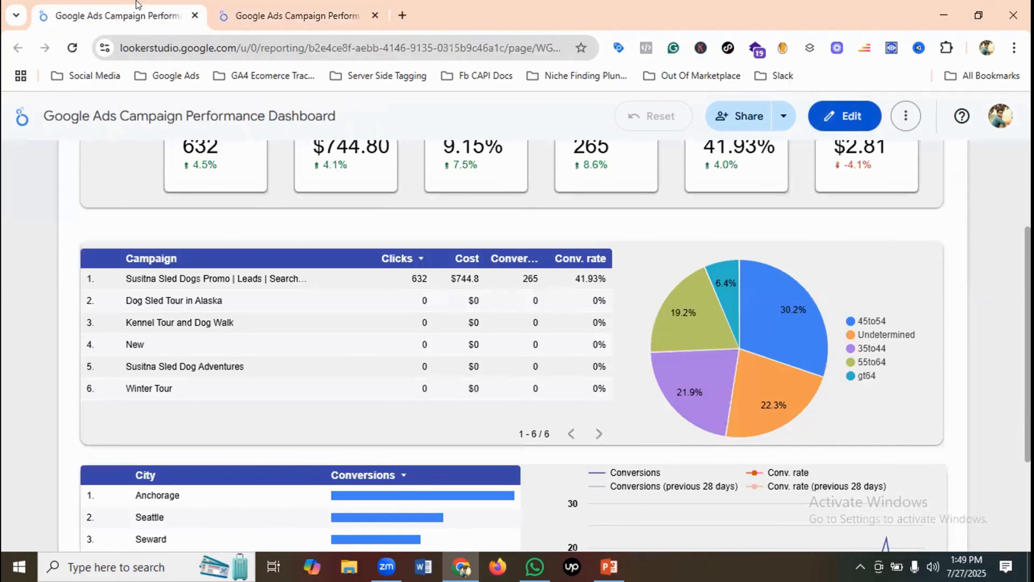
pyautogui.click(285, 13)
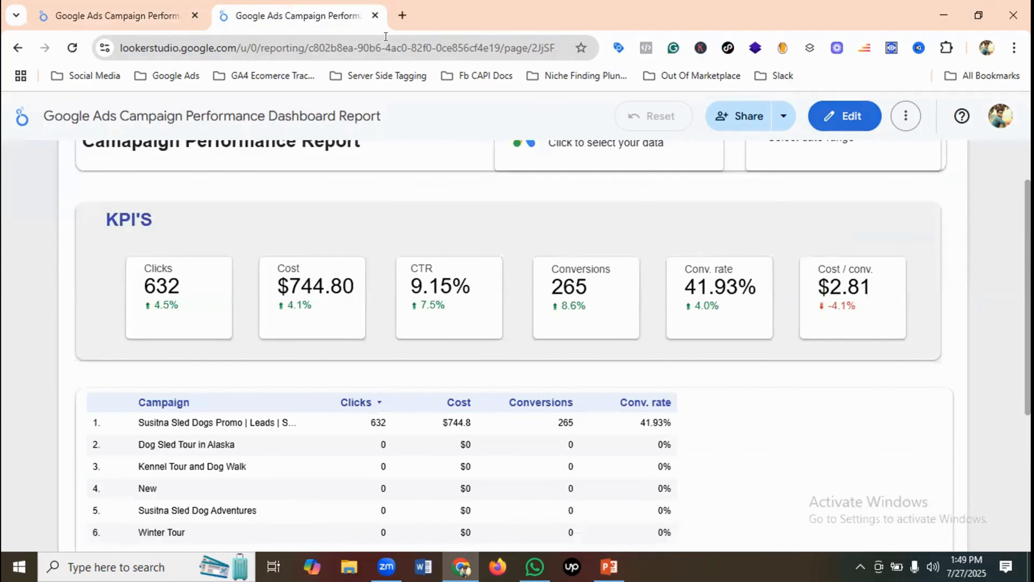
pyautogui.click(834, 120)
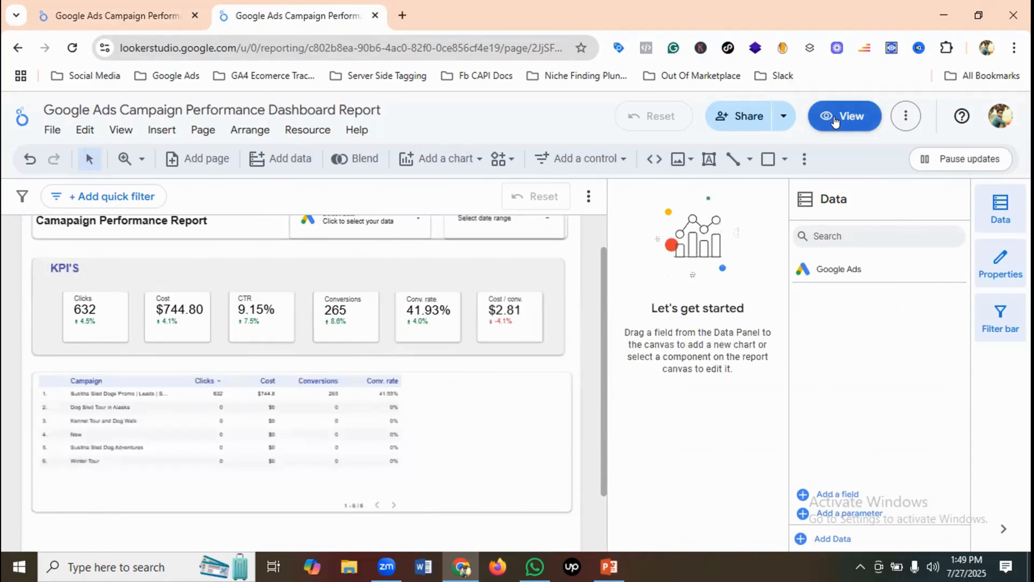
# Step: Set the campaign table's header font color to black
pyautogui.click(272, 407)
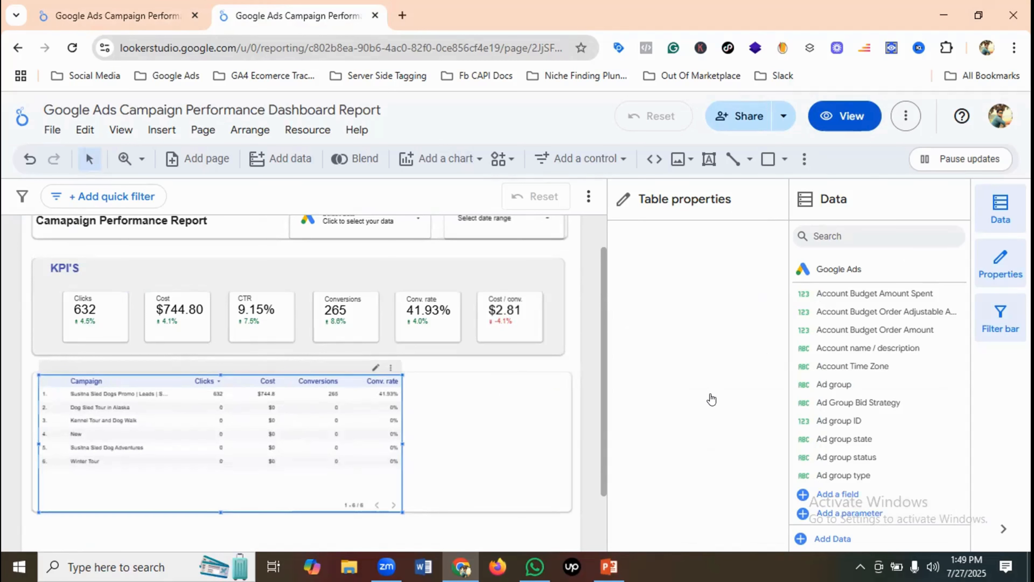
pyautogui.scroll(-5, 731, 383)
pyautogui.scroll(-4, 732, 383)
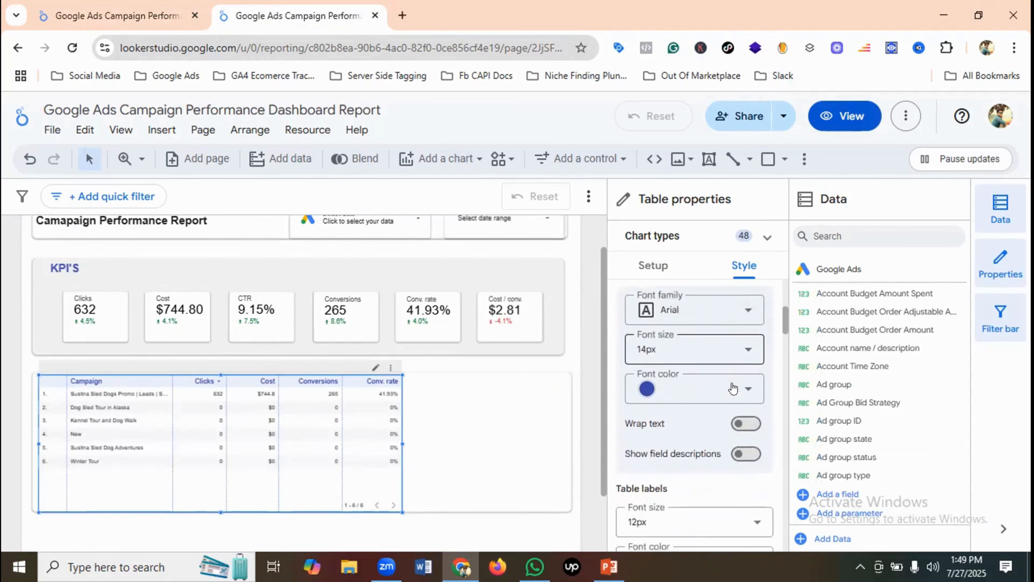
pyautogui.click(685, 344)
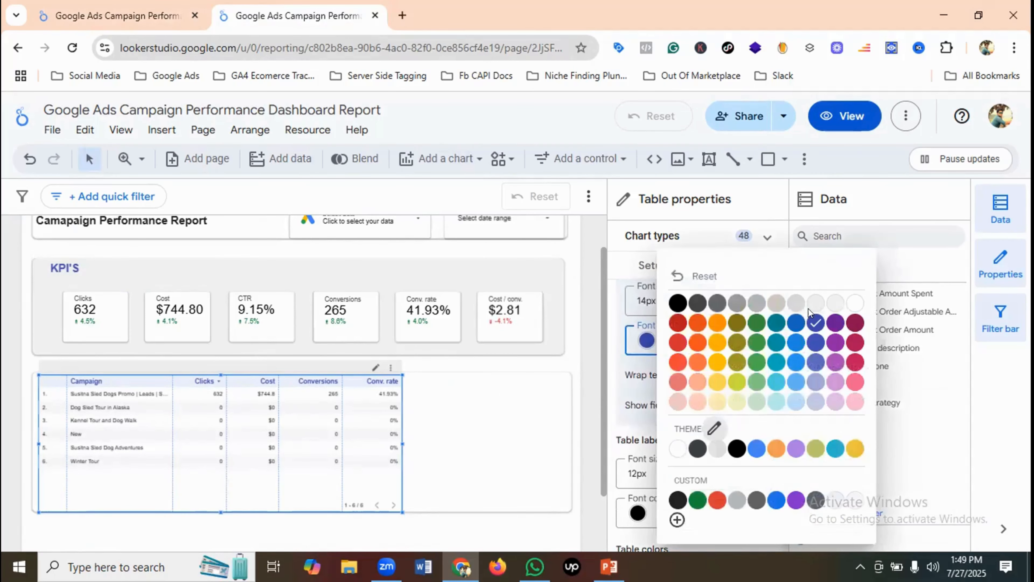
pyautogui.click(678, 302)
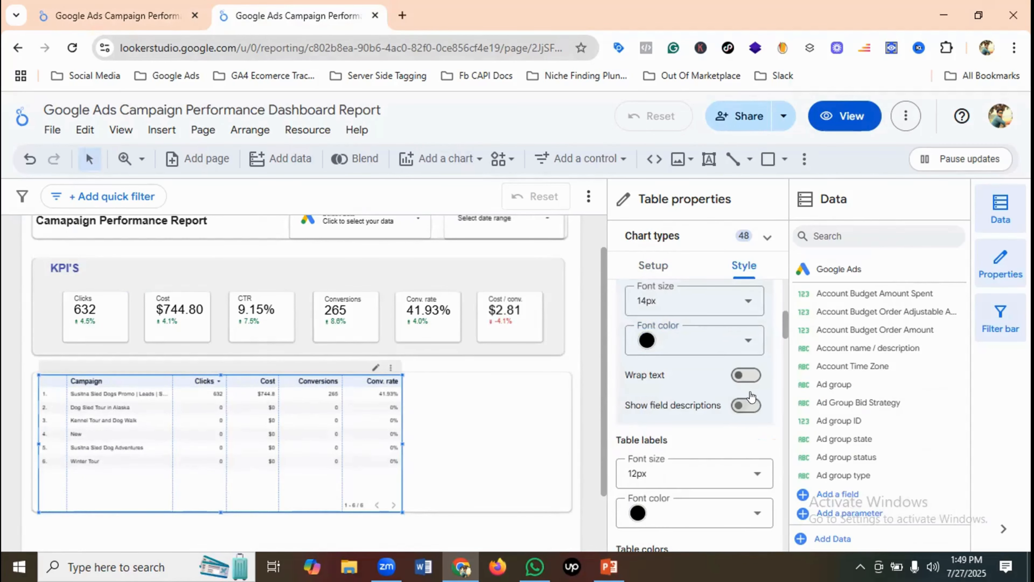
# Step: Try dark indigo on the campaign table's label text, and return the label color to black
pyautogui.scroll(-4, 751, 398)
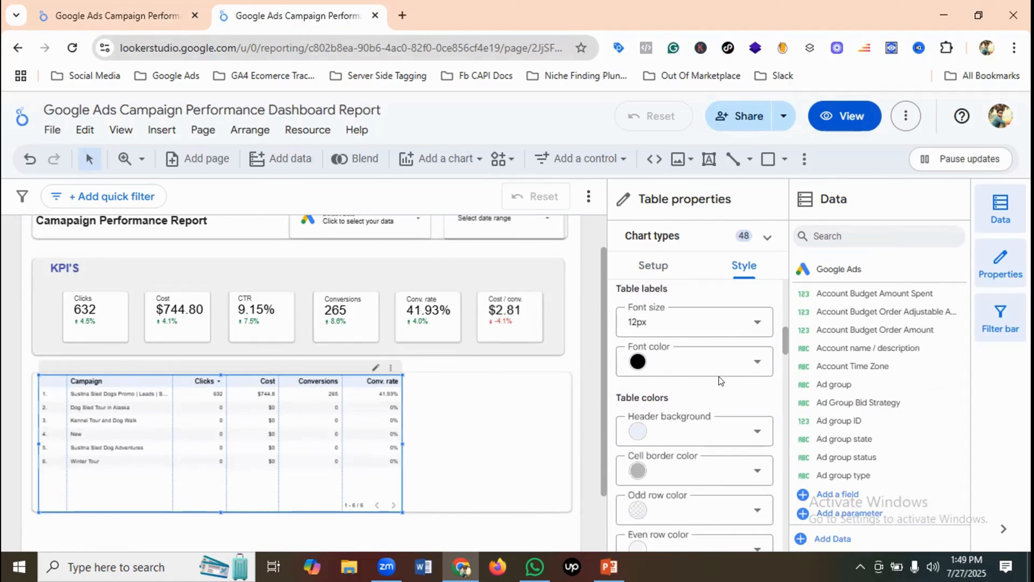
pyautogui.click(710, 364)
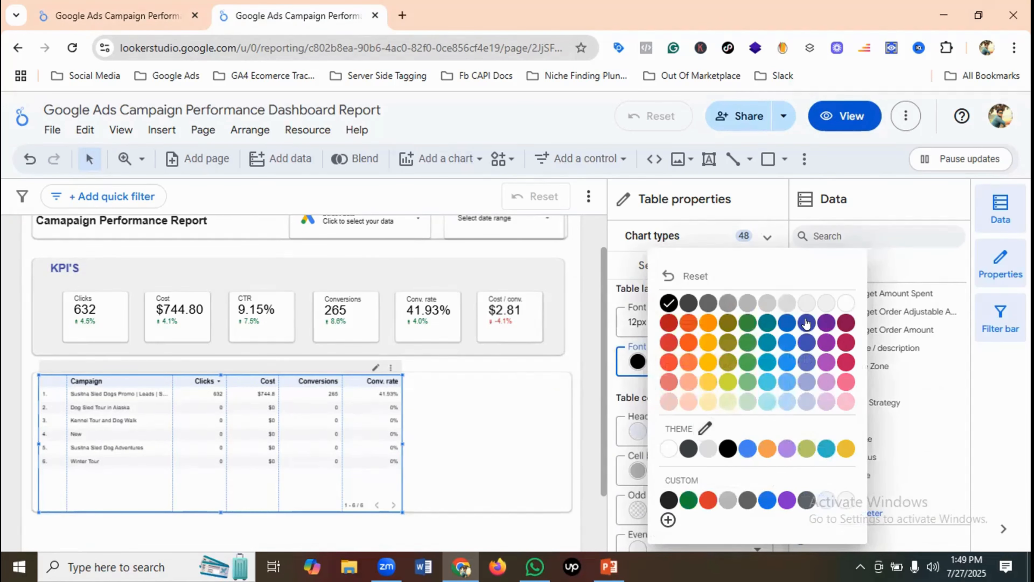
pyautogui.click(806, 322)
pyautogui.click(719, 358)
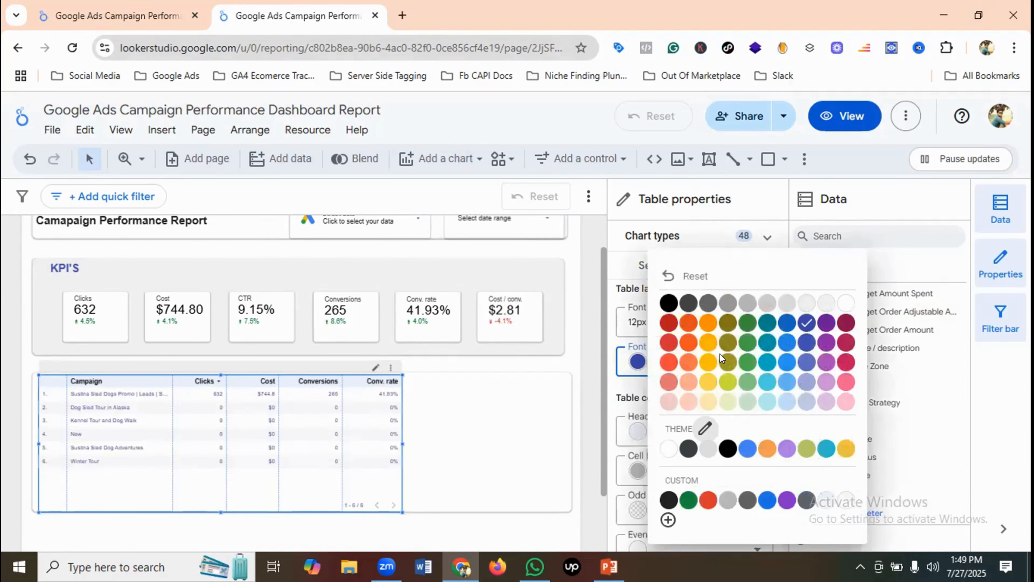
pyautogui.click(668, 303)
# Step: Set the campaign table's header background to dark indigo and its header font color to white
pyautogui.scroll(-2, 693, 352)
pyautogui.click(694, 352)
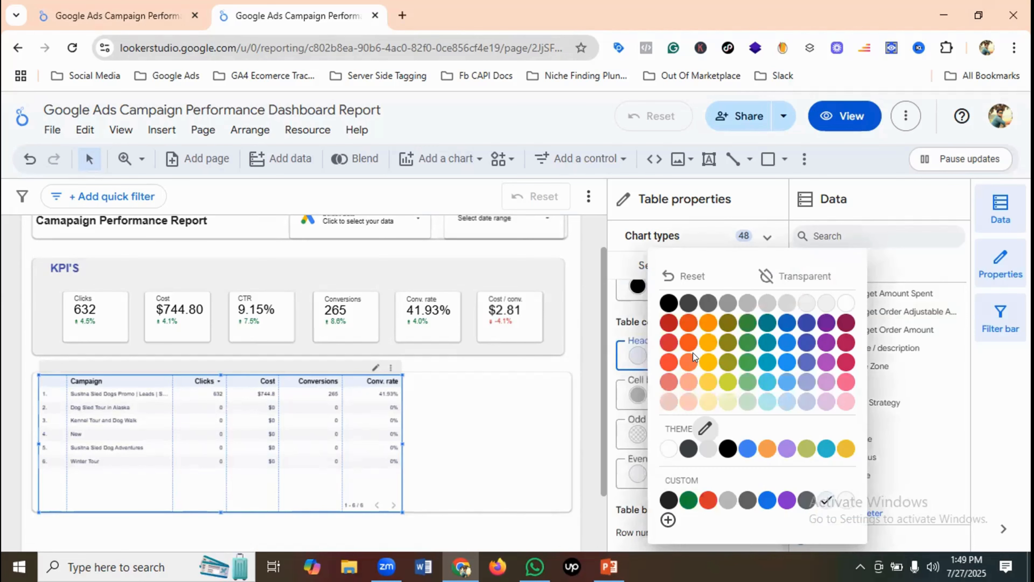
pyautogui.click(801, 326)
pyautogui.scroll(3, 725, 362)
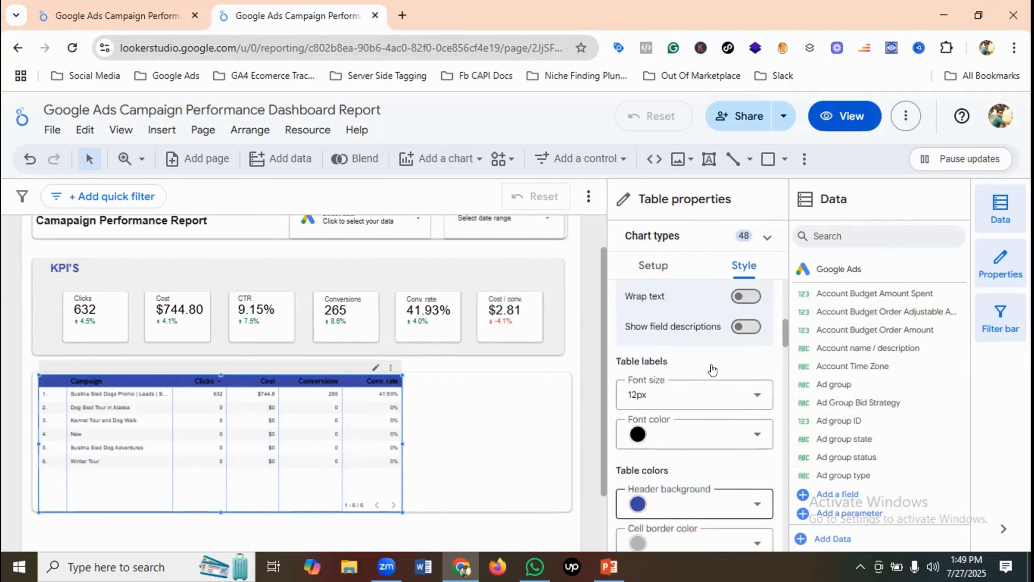
pyautogui.scroll(5, 712, 370)
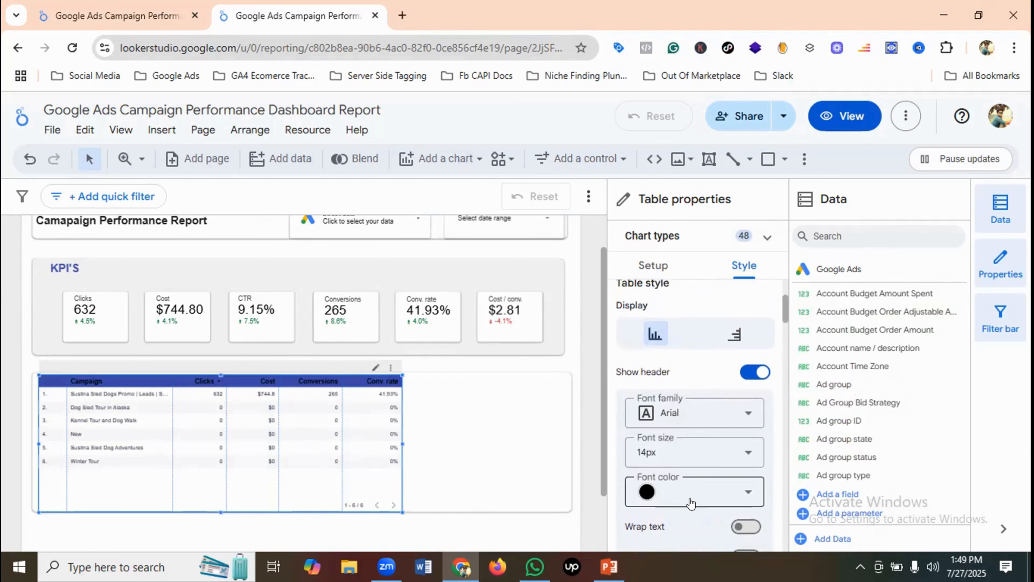
pyautogui.click(689, 498)
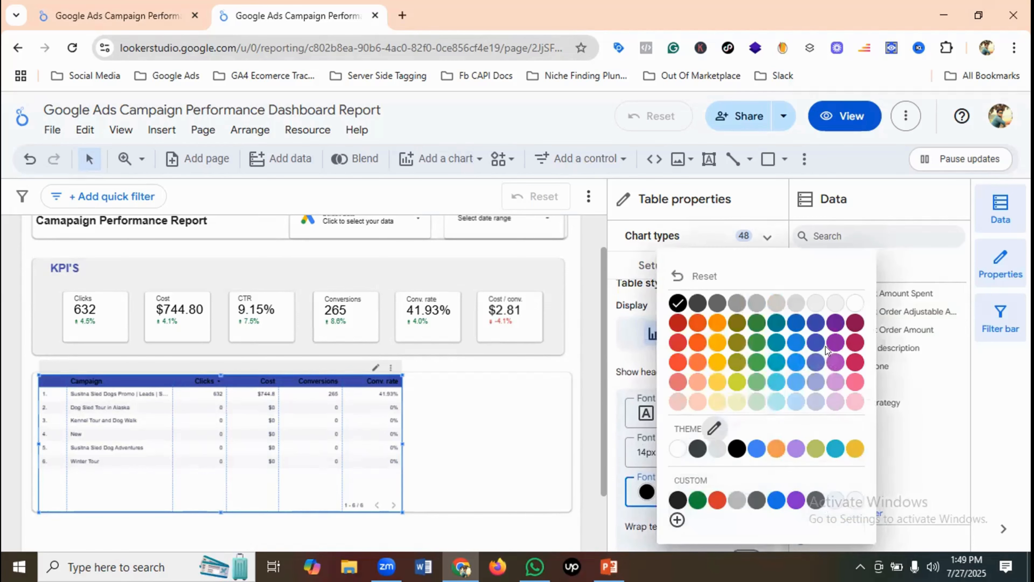
pyautogui.click(851, 304)
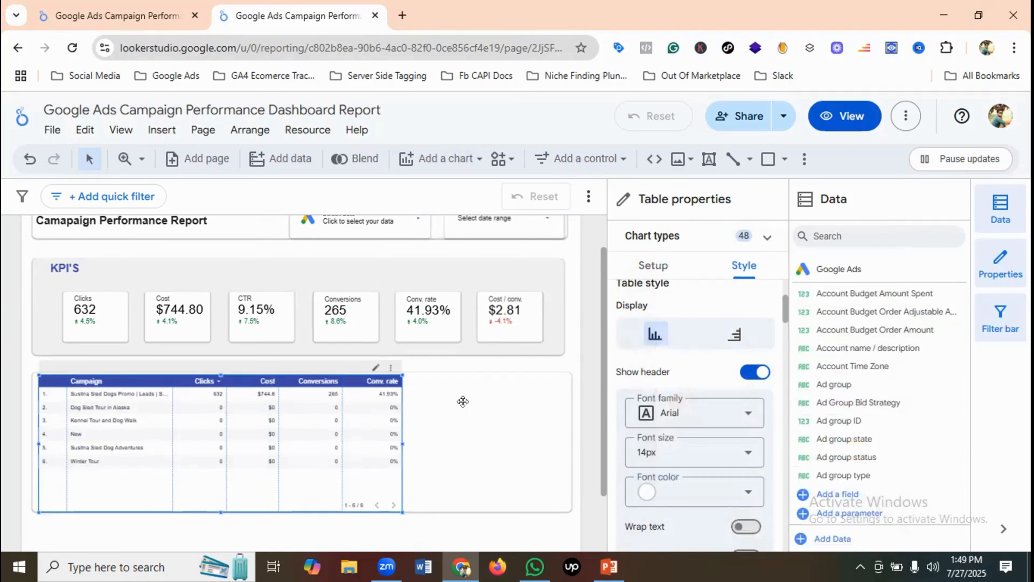
# Step: Preview the report and compare its campaign table section with the reference dashboard's table and pie chart
pyautogui.click(846, 119)
pyautogui.scroll(-3, 444, 379)
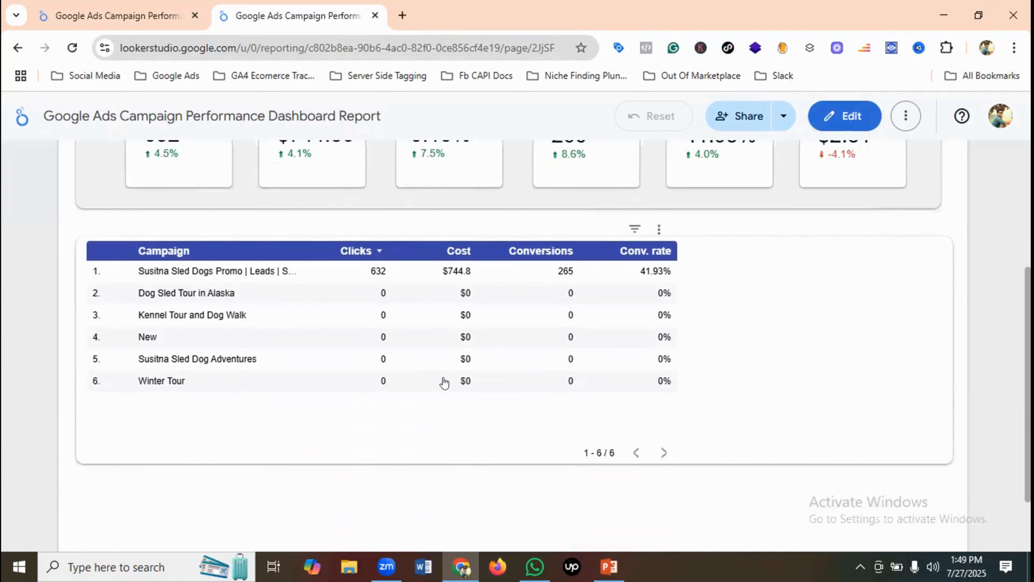
pyautogui.click(154, 9)
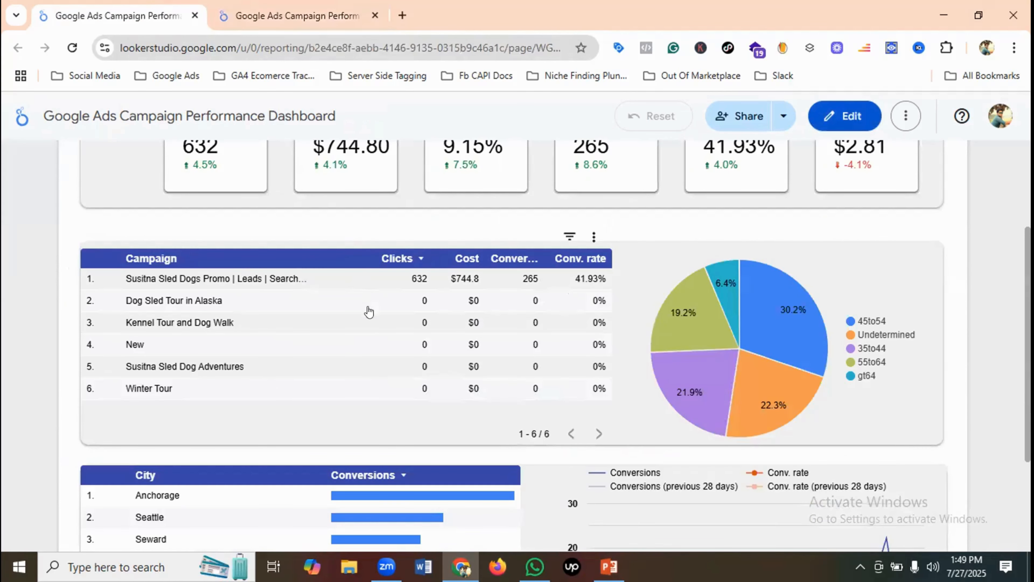
pyautogui.hotkey('ctrl', 'Tab')
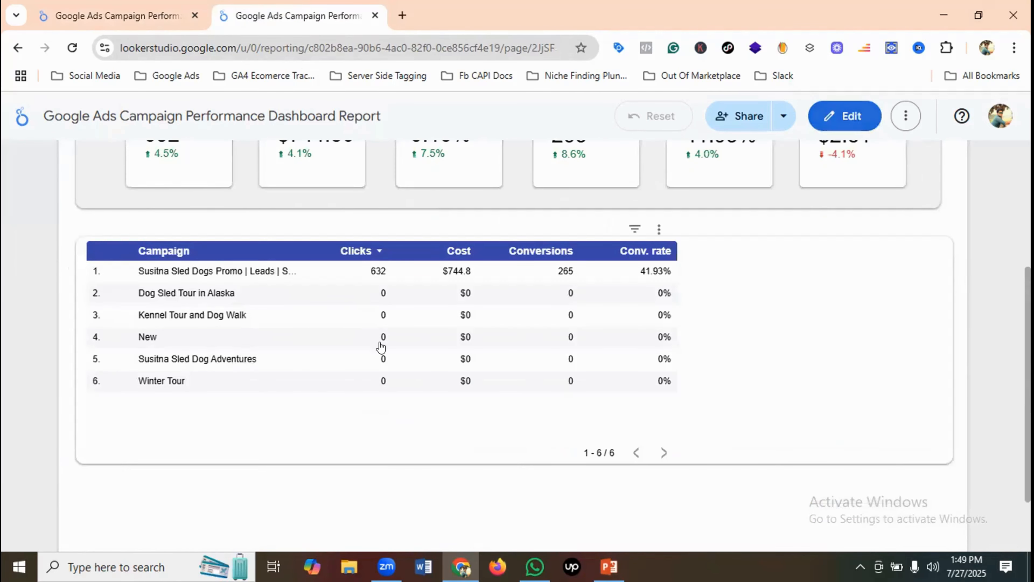
pyautogui.click(116, 5)
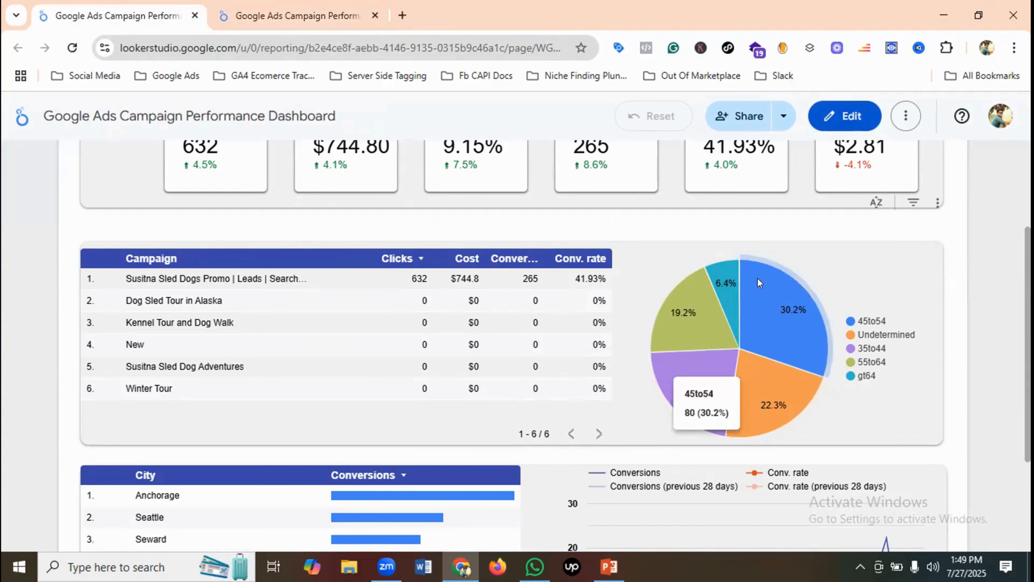
pyautogui.hotkey('ctrl', 'Tab')
pyautogui.scroll(5, 694, 442)
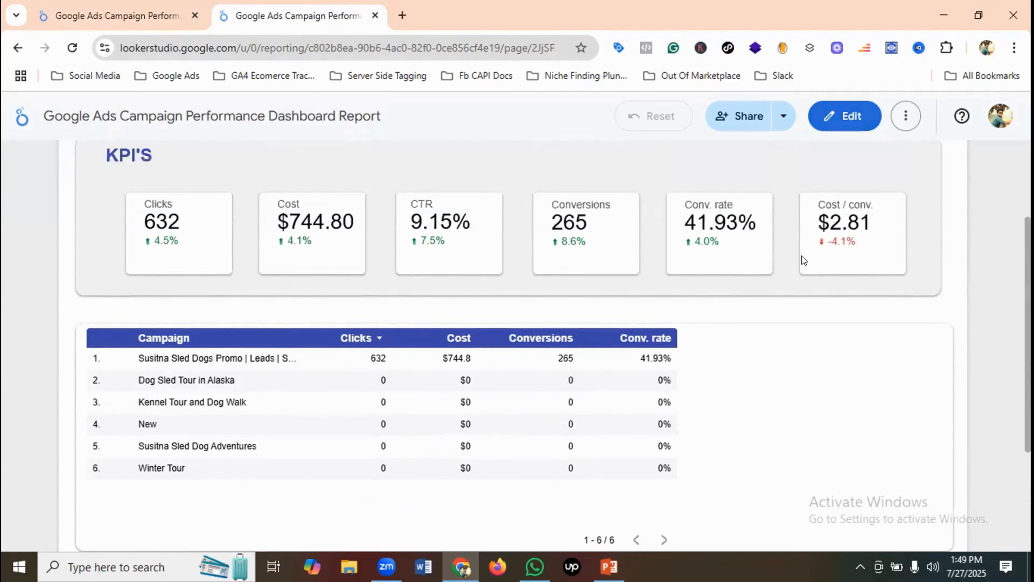
pyautogui.click(843, 111)
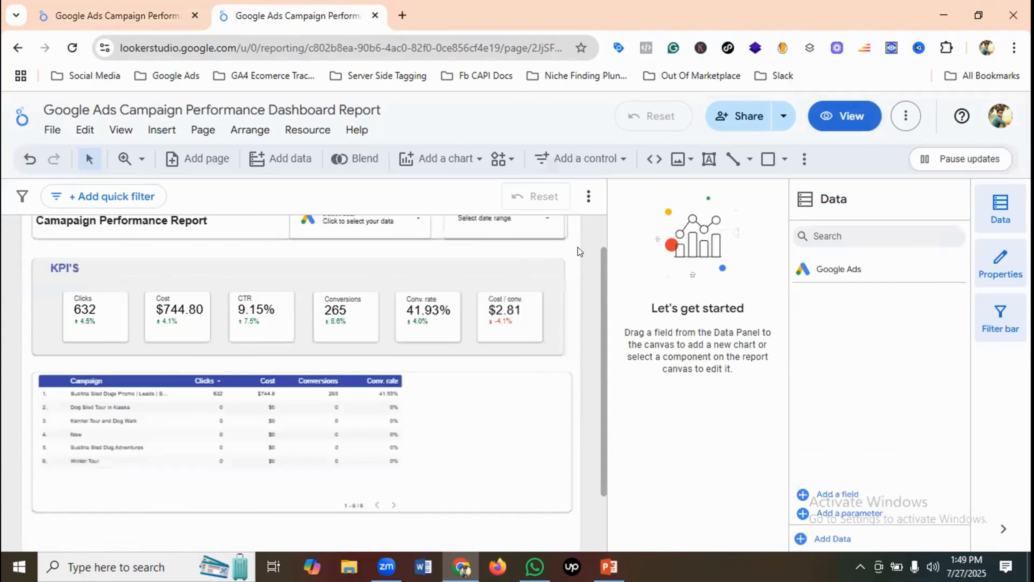
# Step: Add a pie chart in the empty area beside the campaign table and stretch it to the panel's full height
pyautogui.click(434, 158)
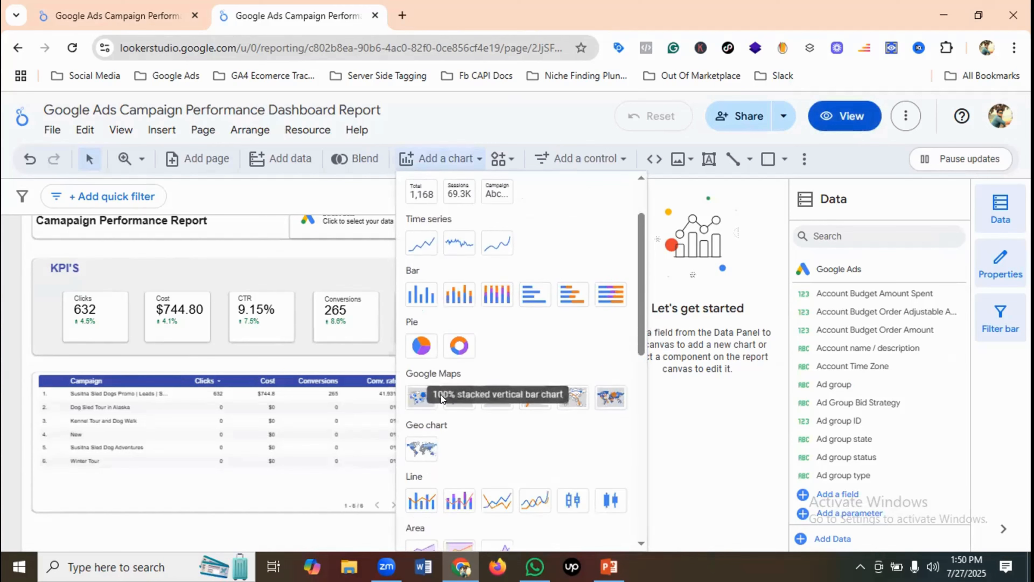
pyautogui.click(421, 345)
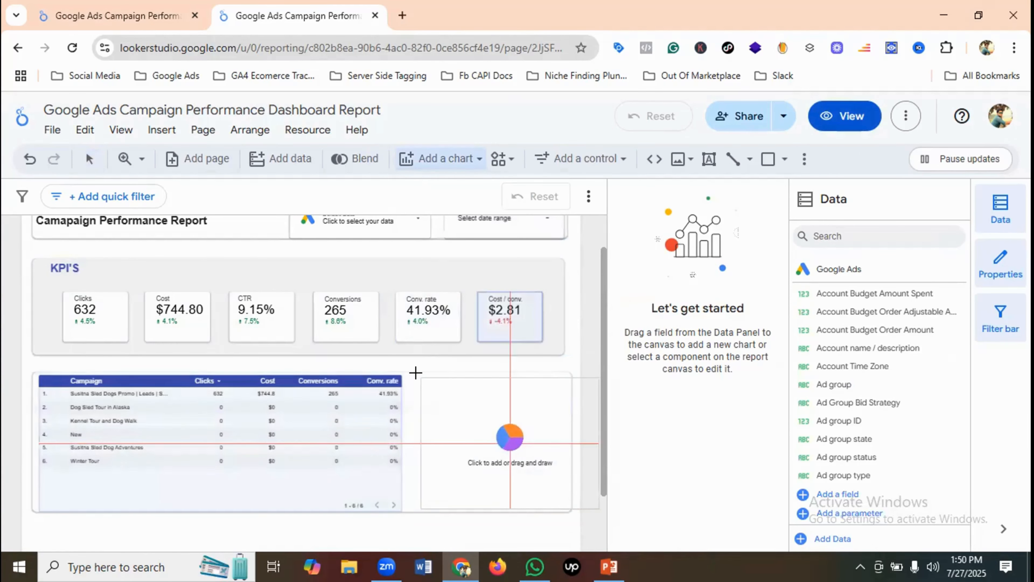
pyautogui.moveTo(416, 372); pyautogui.dragTo(543, 483)
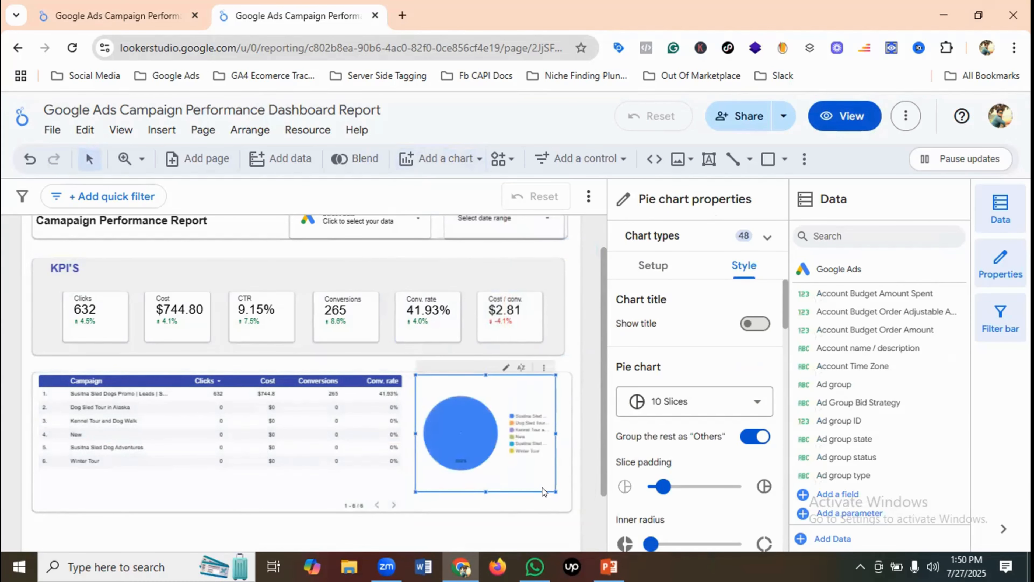
pyautogui.moveTo(486, 491); pyautogui.dragTo(490, 511)
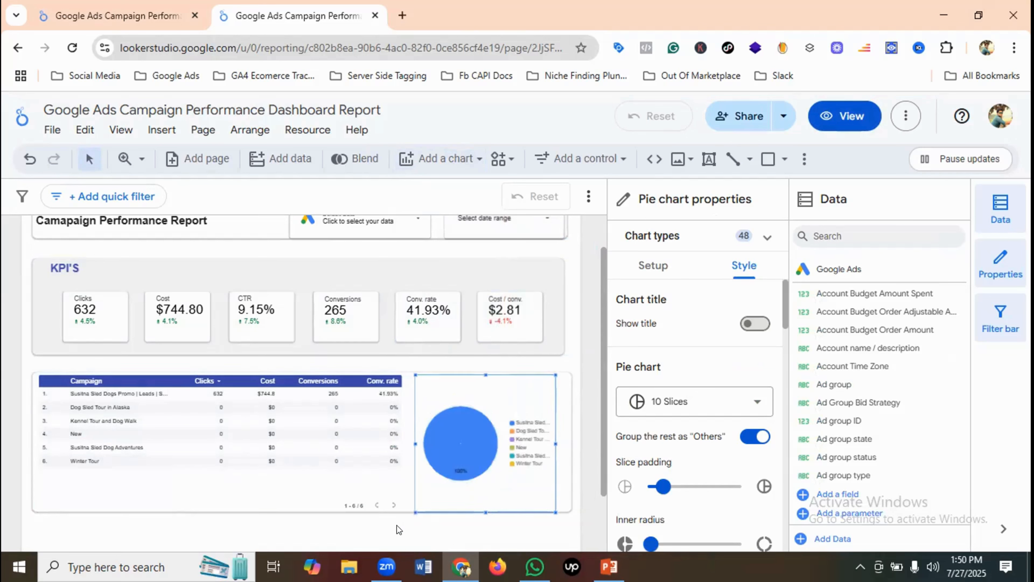
pyautogui.click(396, 525)
pyautogui.click(475, 442)
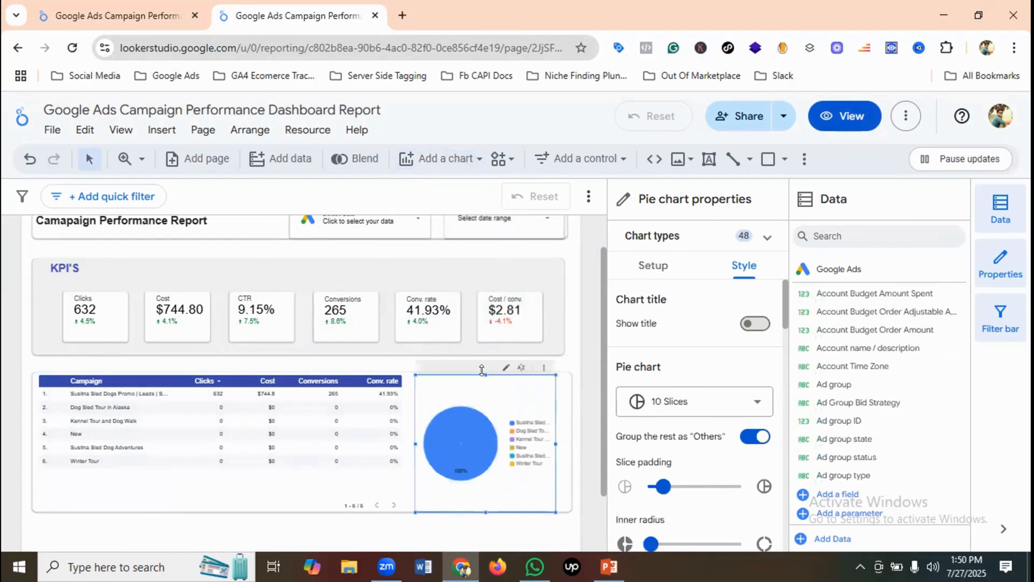
pyautogui.moveTo(482, 369); pyautogui.dragTo(482, 363)
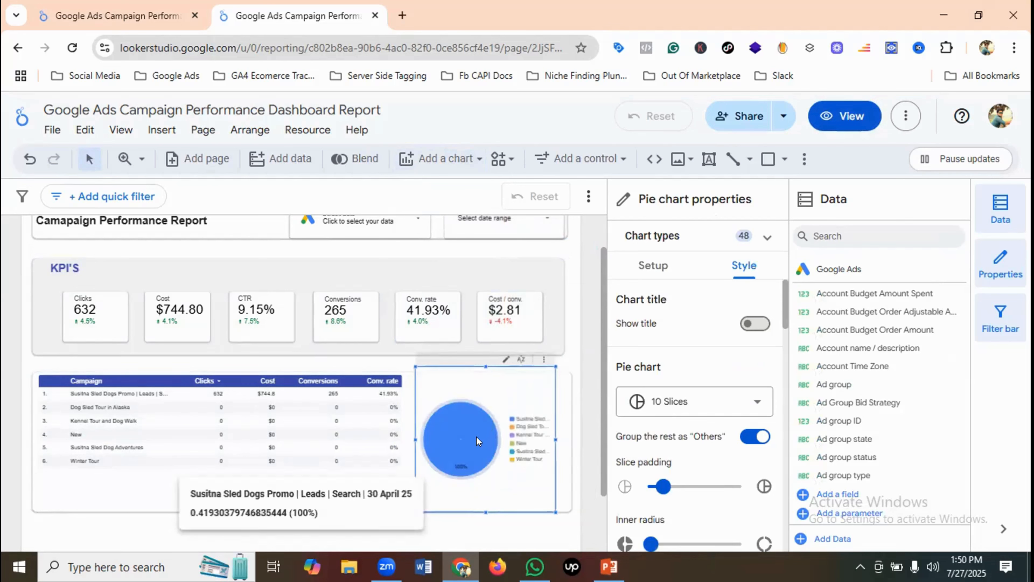
# Step: Change the pie chart's dimension to Age, checking it against the reference dashboard's pie chart
pyautogui.click(650, 269)
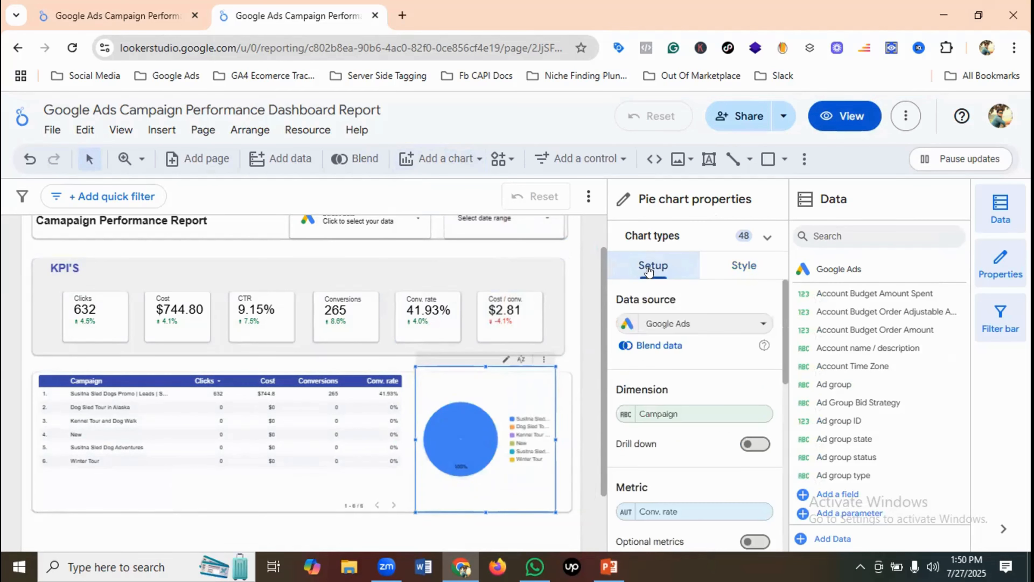
pyautogui.scroll(-2, 706, 346)
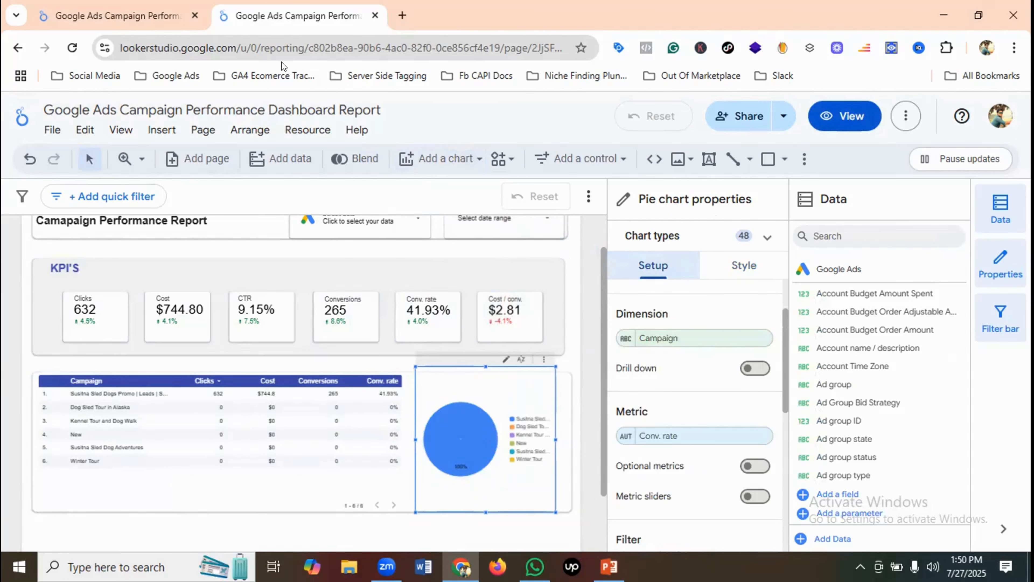
pyautogui.click(106, 4)
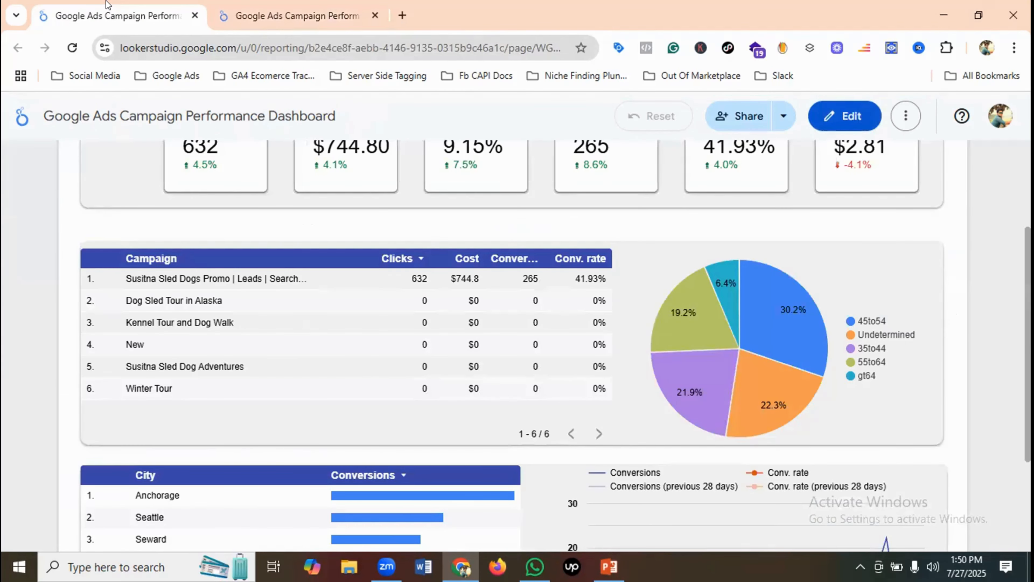
pyautogui.click(310, 16)
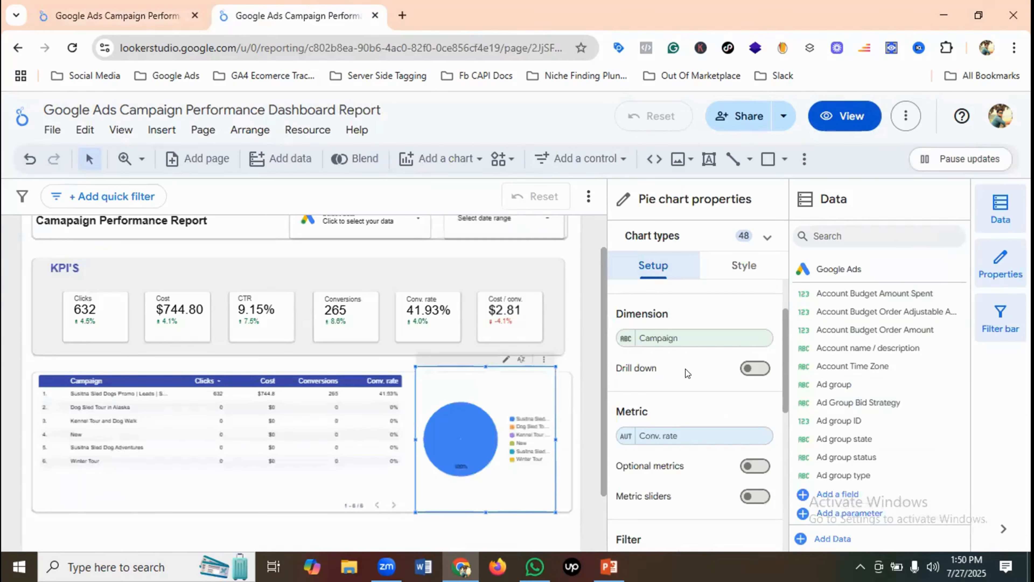
pyautogui.click(664, 337)
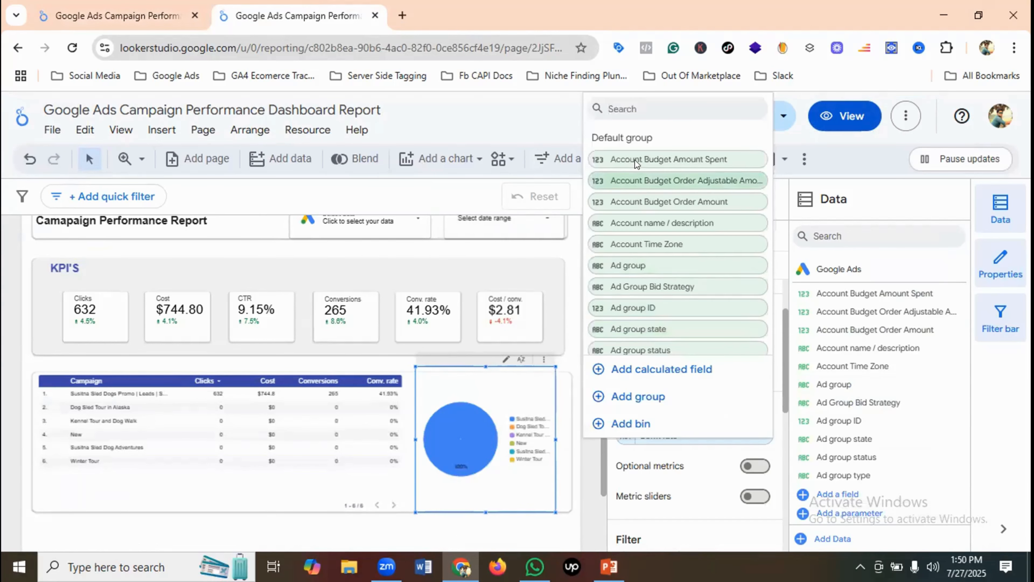
pyautogui.click(615, 107)
pyautogui.write('age')
pyautogui.click(667, 159)
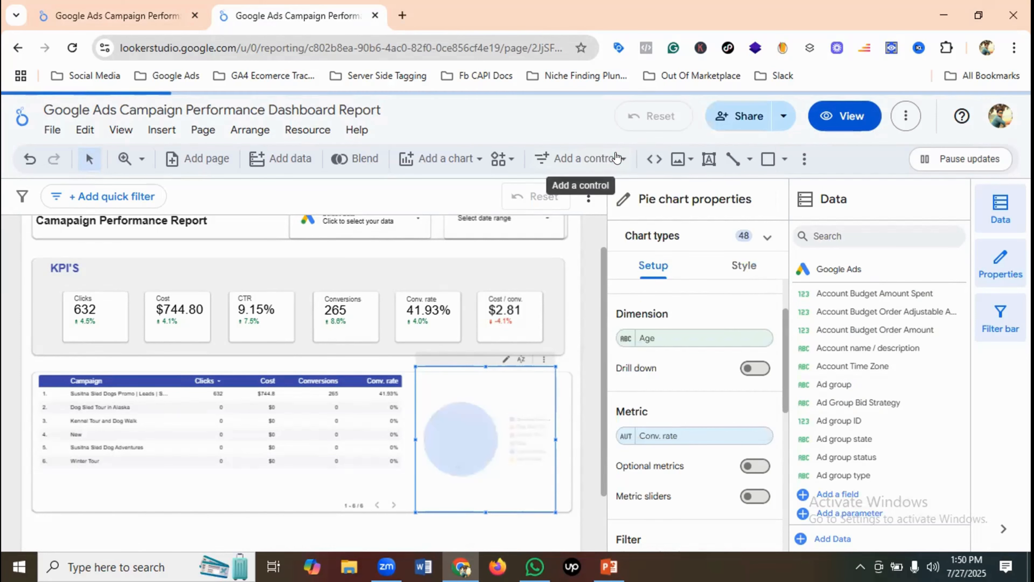
pyautogui.click(125, 6)
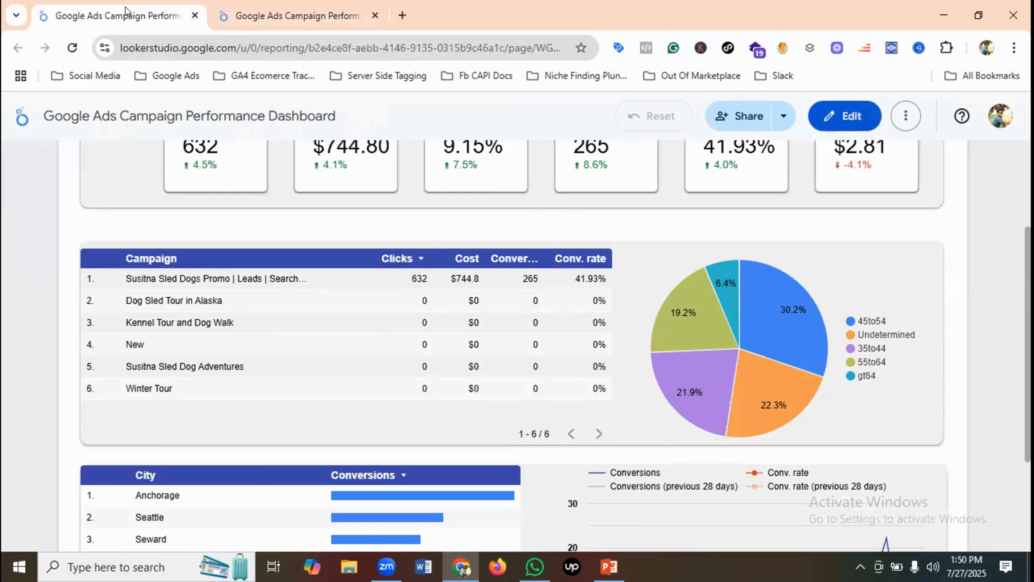
pyautogui.click(301, 9)
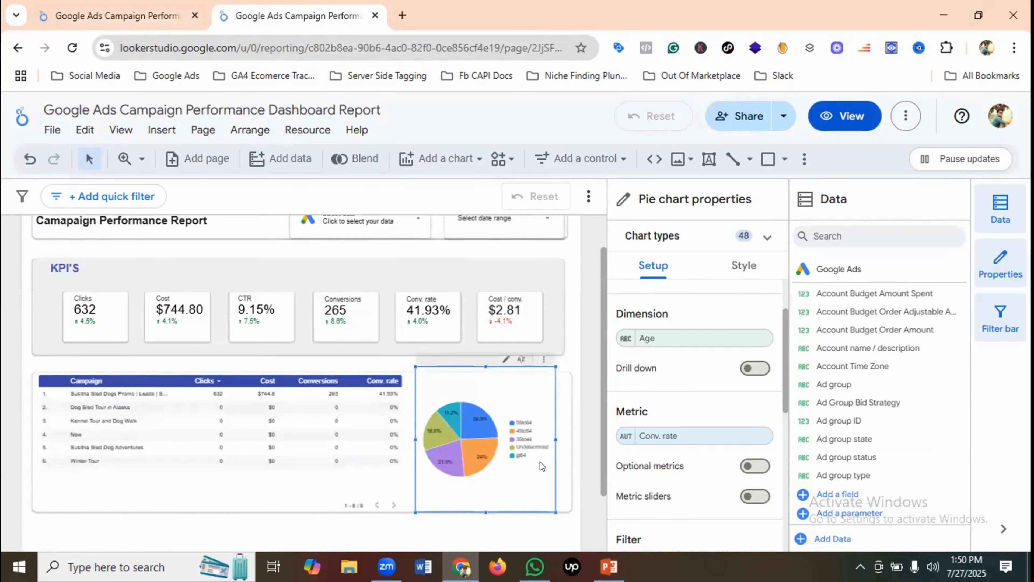
# Step: Resize and reposition the age pie chart to fit the panel area beside the campaign table, and preview the report
pyautogui.moveTo(556, 439); pyautogui.dragTo(572, 441)
pyautogui.moveTo(489, 417)
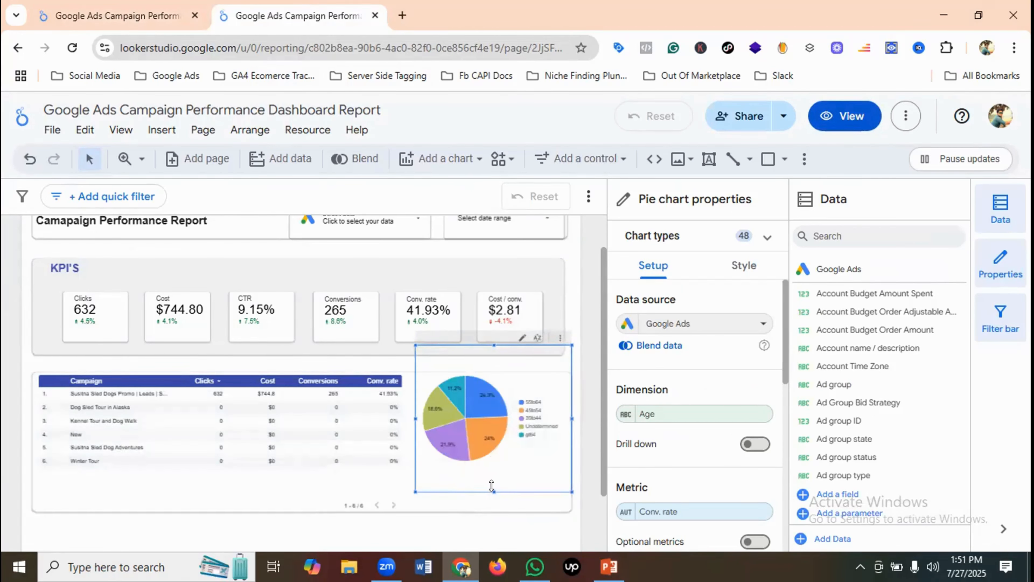
pyautogui.moveTo(492, 492); pyautogui.dragTo(492, 509)
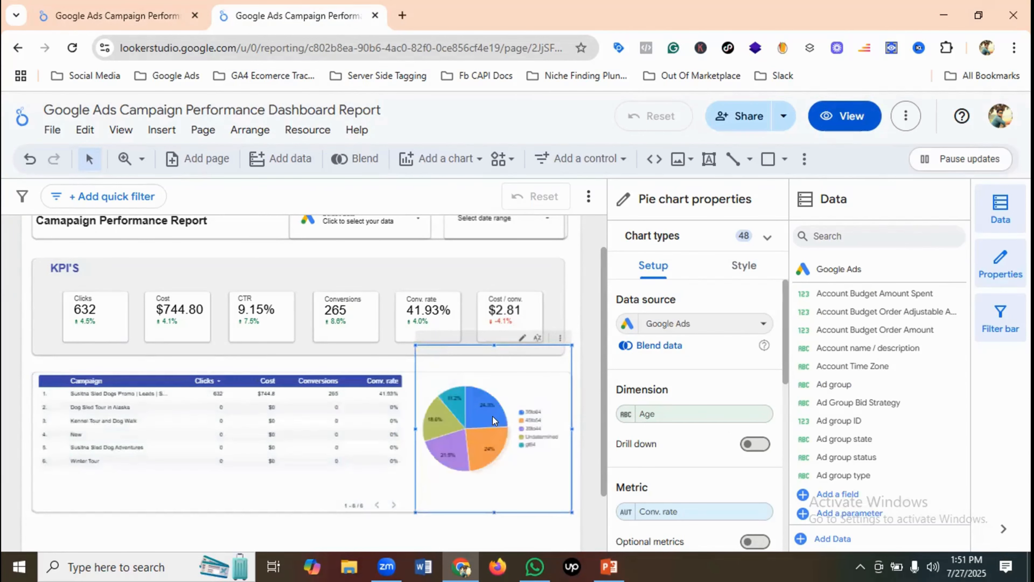
pyautogui.moveTo(487, 429)
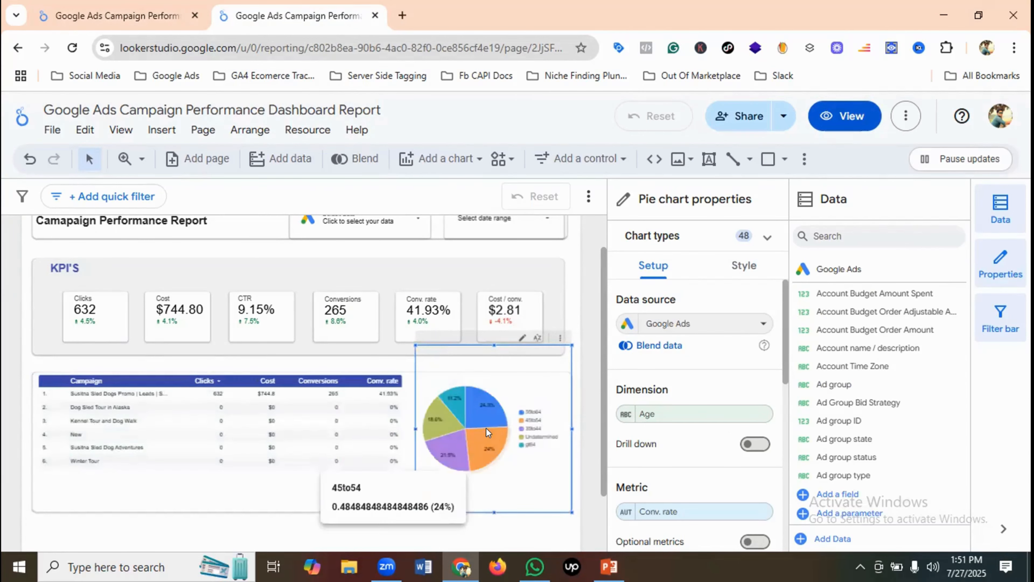
pyautogui.click(409, 525)
pyautogui.moveTo(462, 437); pyautogui.dragTo(487, 449)
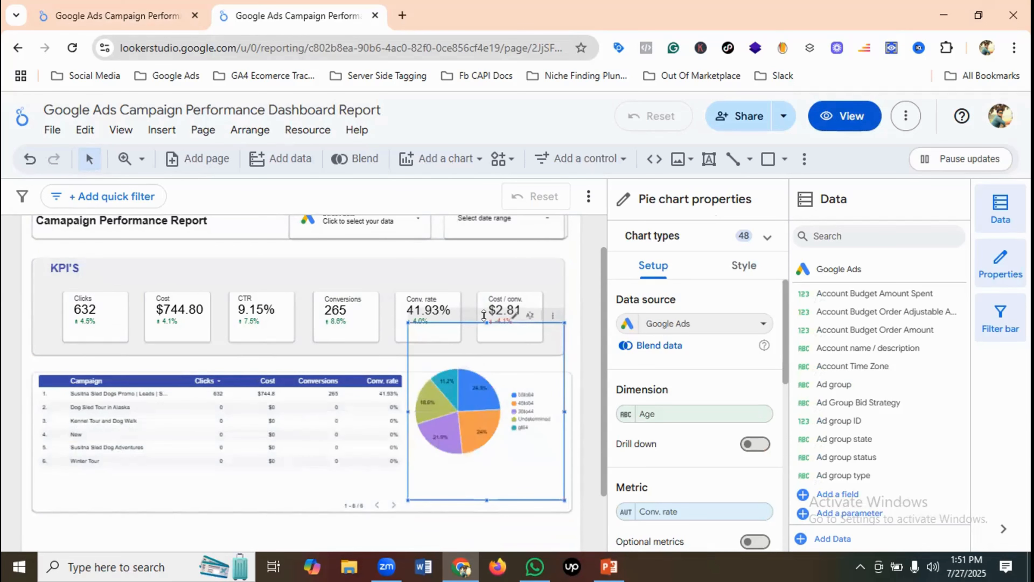
pyautogui.moveTo(482, 320); pyautogui.dragTo(480, 355)
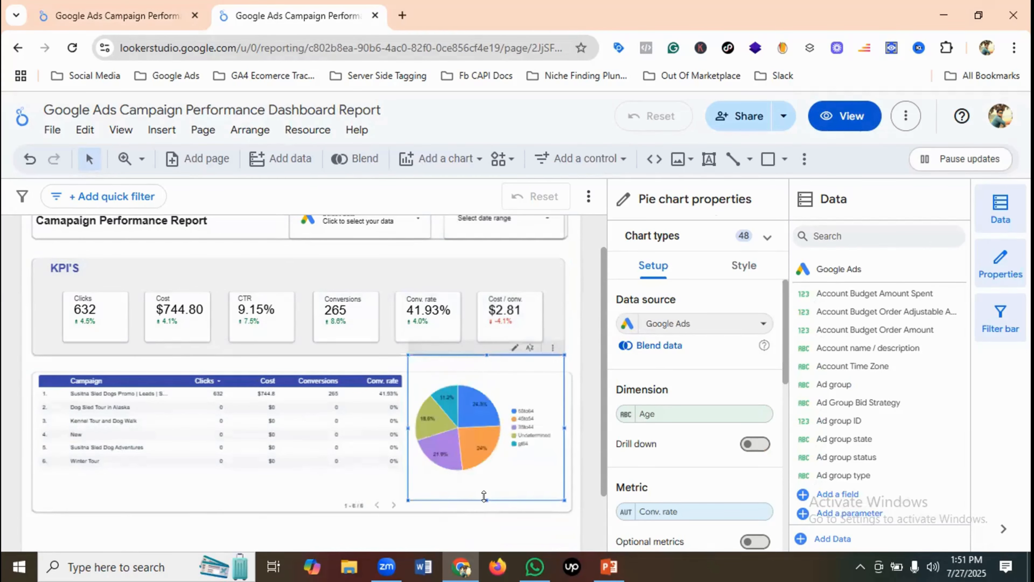
pyautogui.moveTo(481, 501); pyautogui.dragTo(487, 512)
pyautogui.click(441, 523)
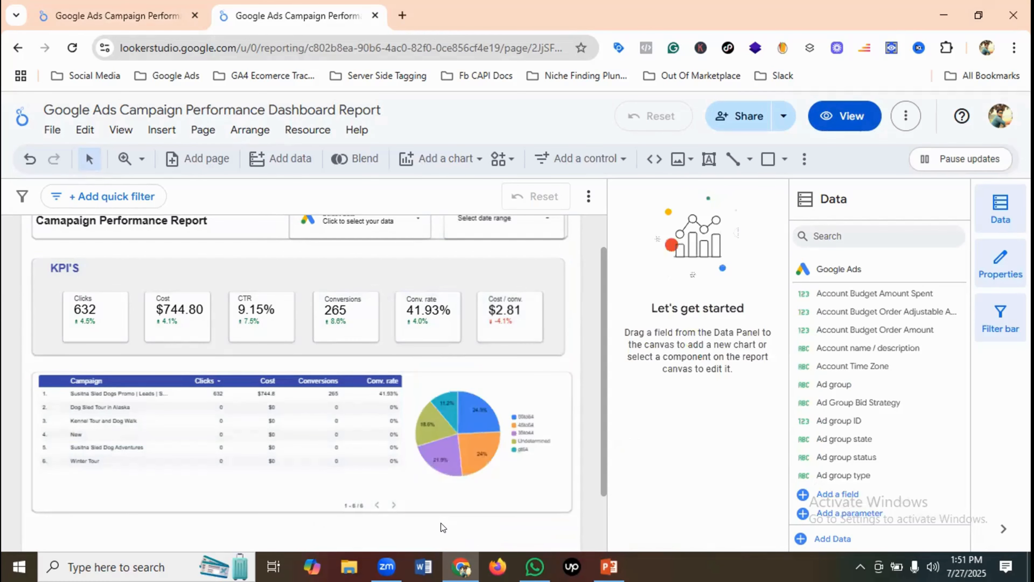
pyautogui.click(852, 117)
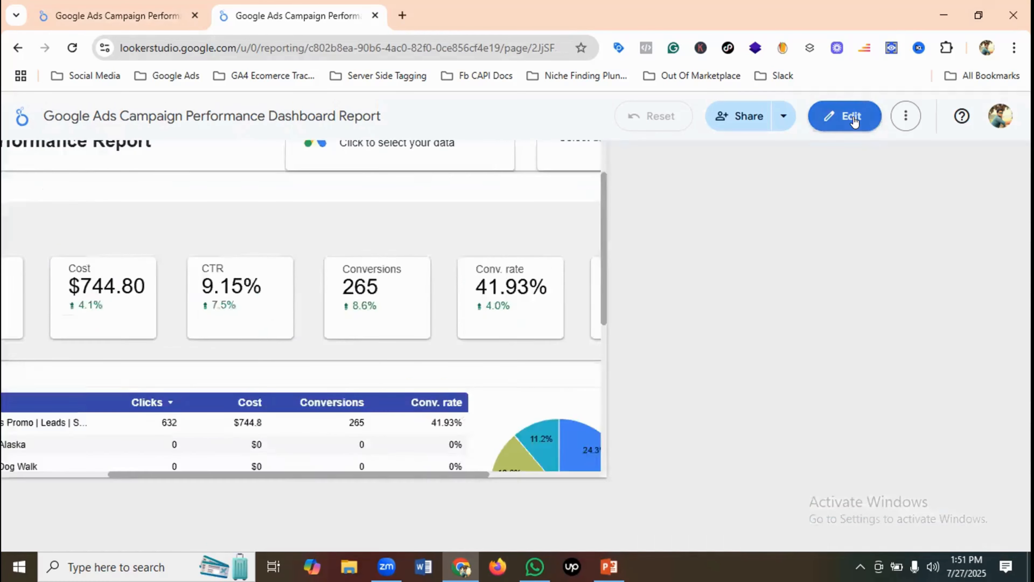
# Step: Compare the previewed campaign table and age pie chart with the reference dashboard
pyautogui.scroll(-3, 879, 334)
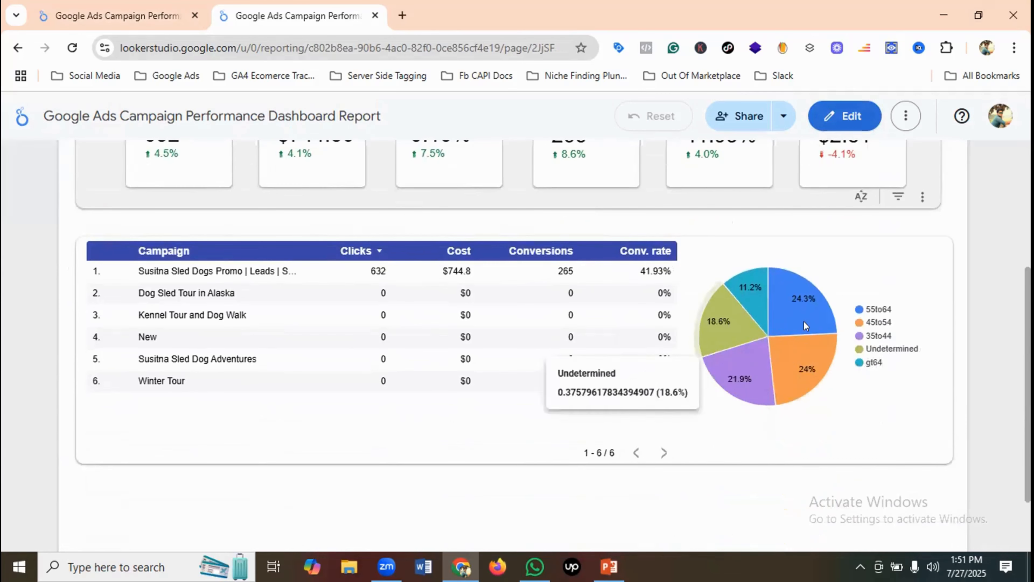
pyautogui.click(122, 15)
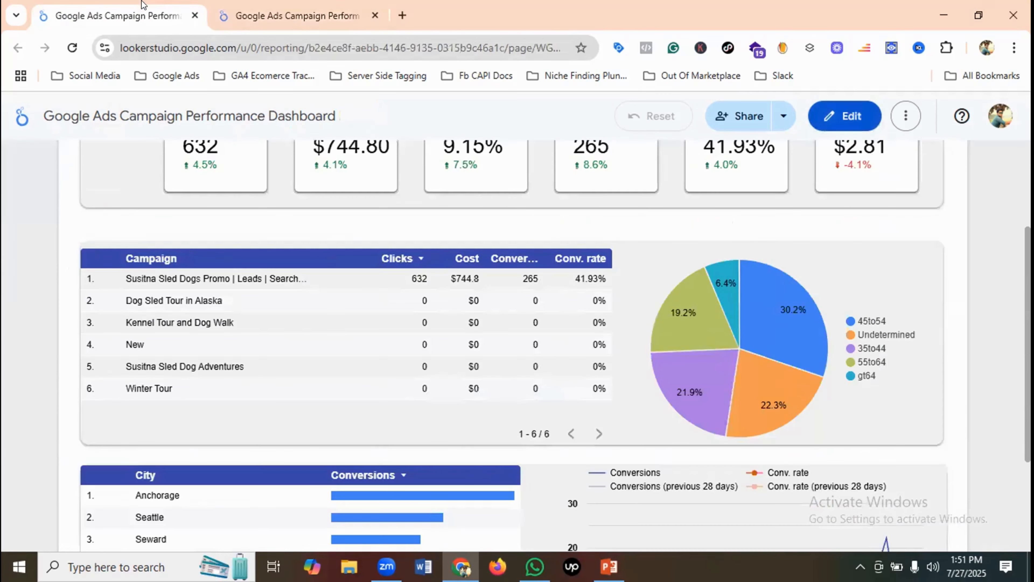
pyautogui.click(281, 8)
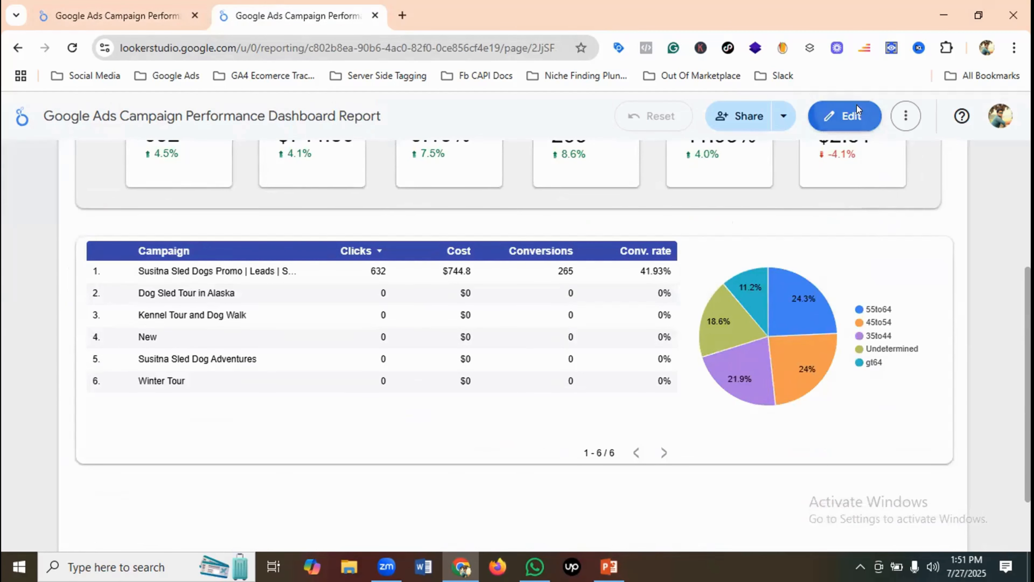
# Step: Move the age pie chart higher beside the campaign table and compare the preview with the reference dashboard
pyautogui.click(853, 115)
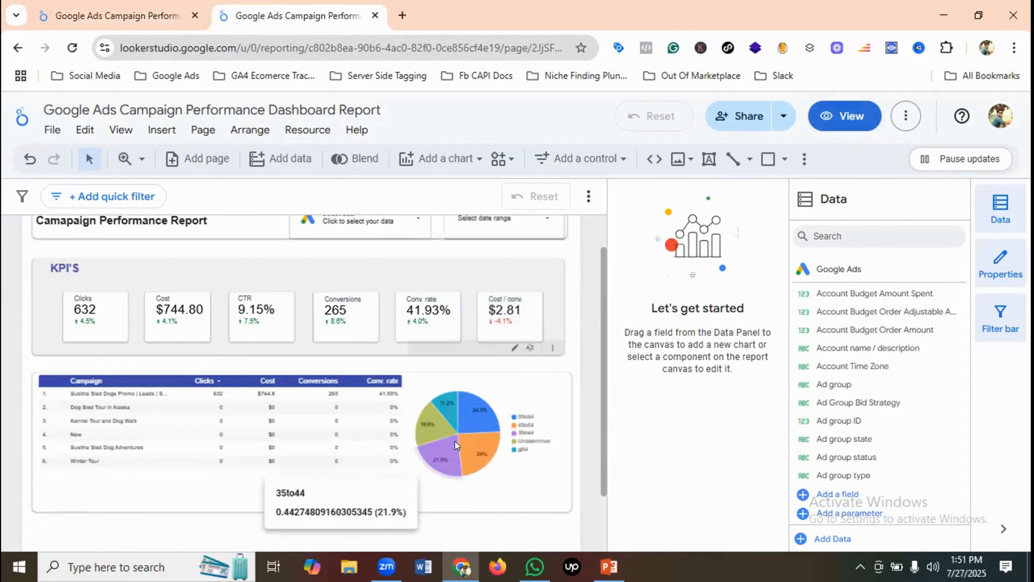
pyautogui.click(461, 441)
pyautogui.moveTo(462, 431); pyautogui.dragTo(462, 416)
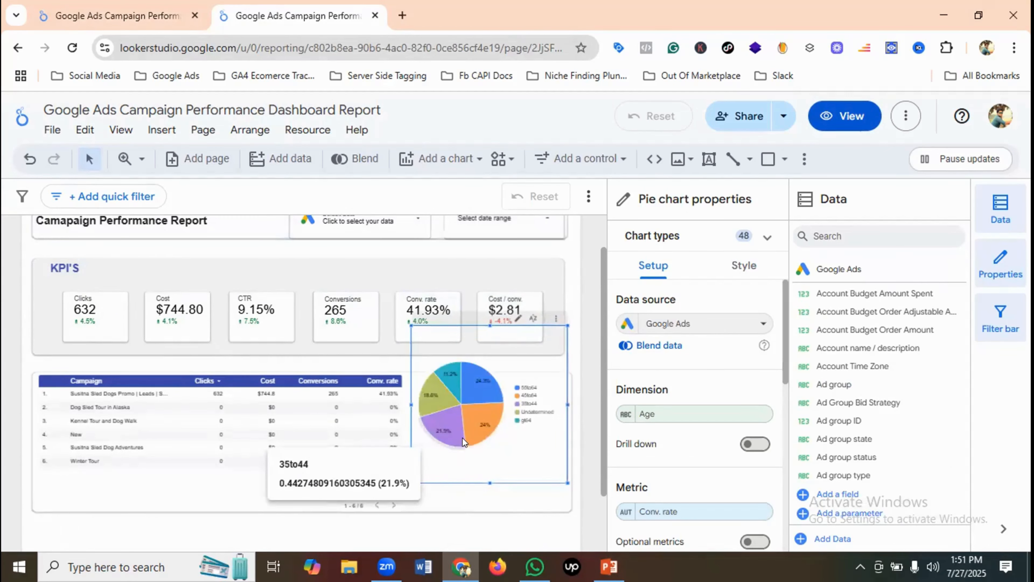
pyautogui.click(440, 516)
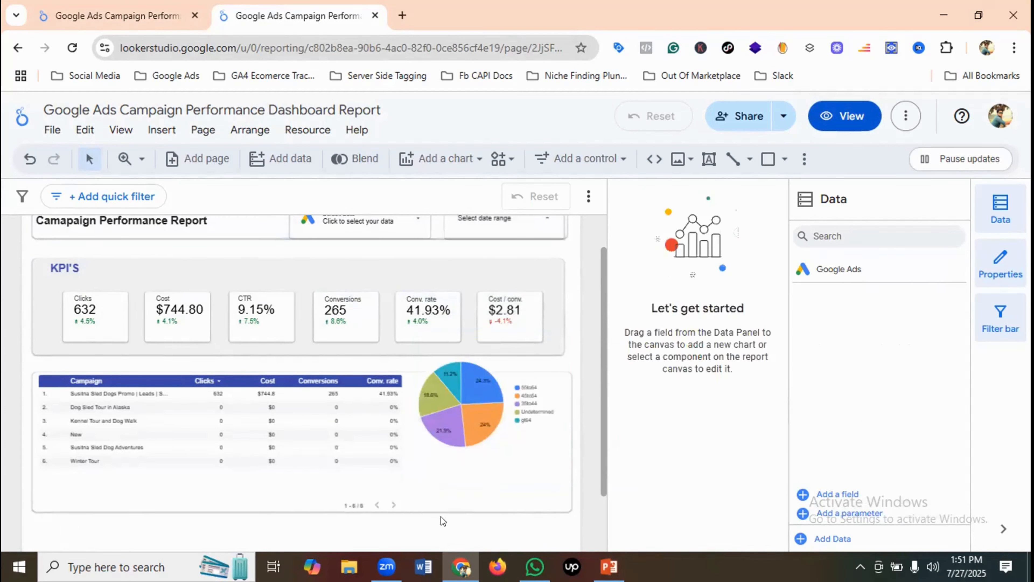
pyautogui.click(857, 117)
pyautogui.scroll(-3, 844, 248)
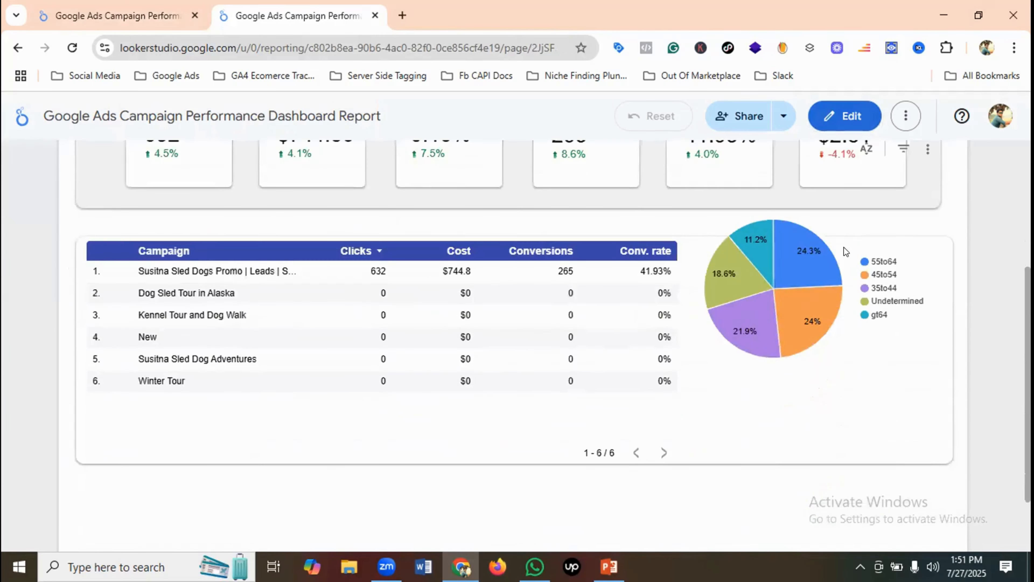
pyautogui.click(163, 6)
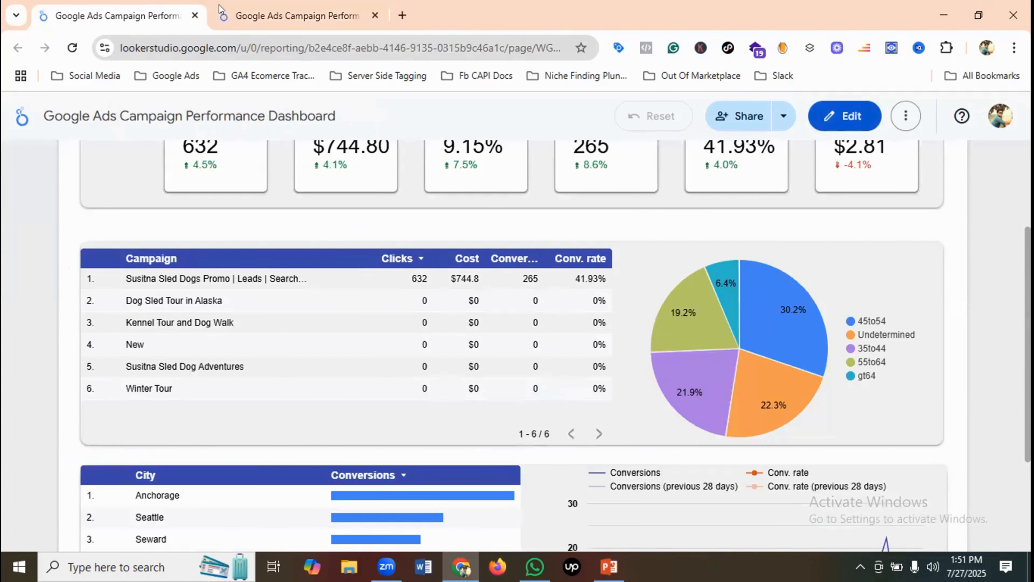
pyautogui.click(283, 10)
# Step: Move the age pie chart back down so it sits inside the campaign panel
pyautogui.click(860, 109)
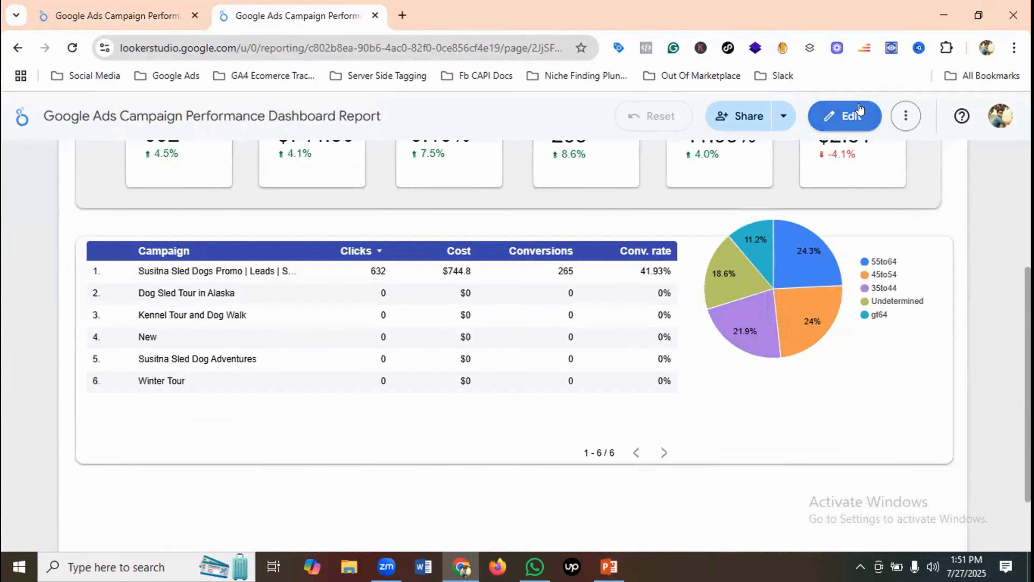
pyautogui.click(458, 406)
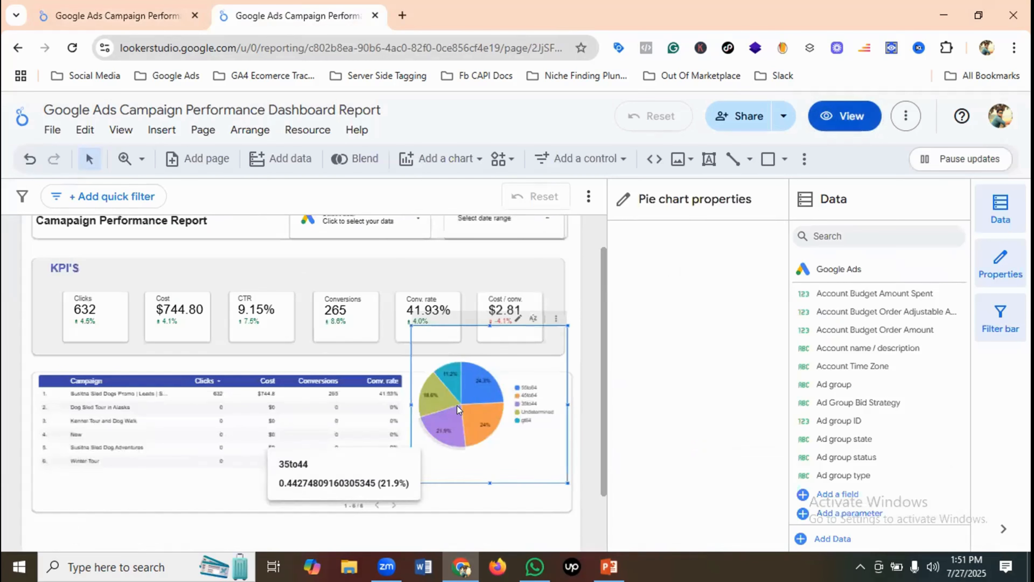
pyautogui.moveTo(480, 396); pyautogui.dragTo(487, 416)
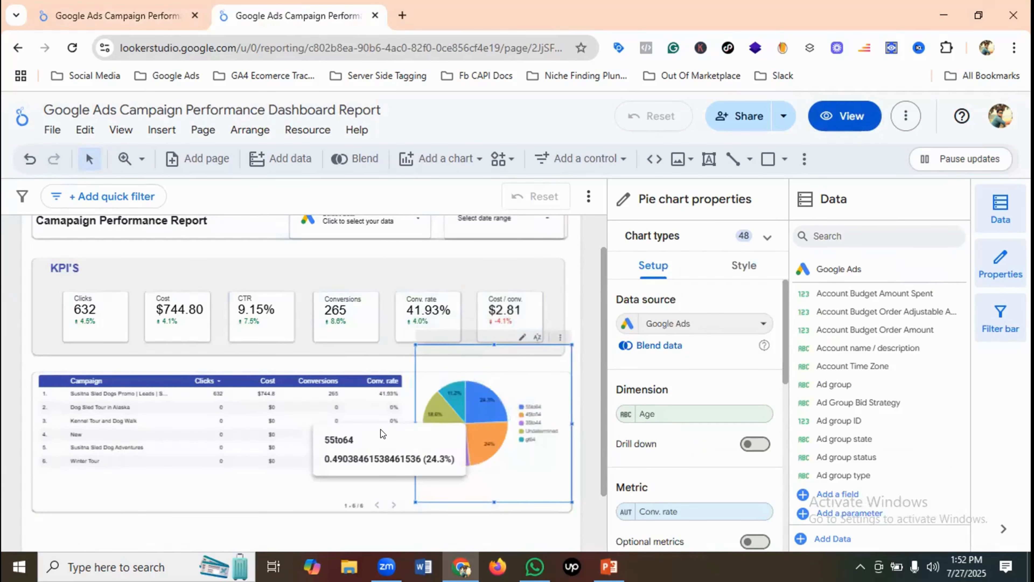
# Step: Enlarge the age pie chart by extending its edge toward the campaign table, and preview the report
pyautogui.scroll(-2, 391, 435)
pyautogui.click(361, 374)
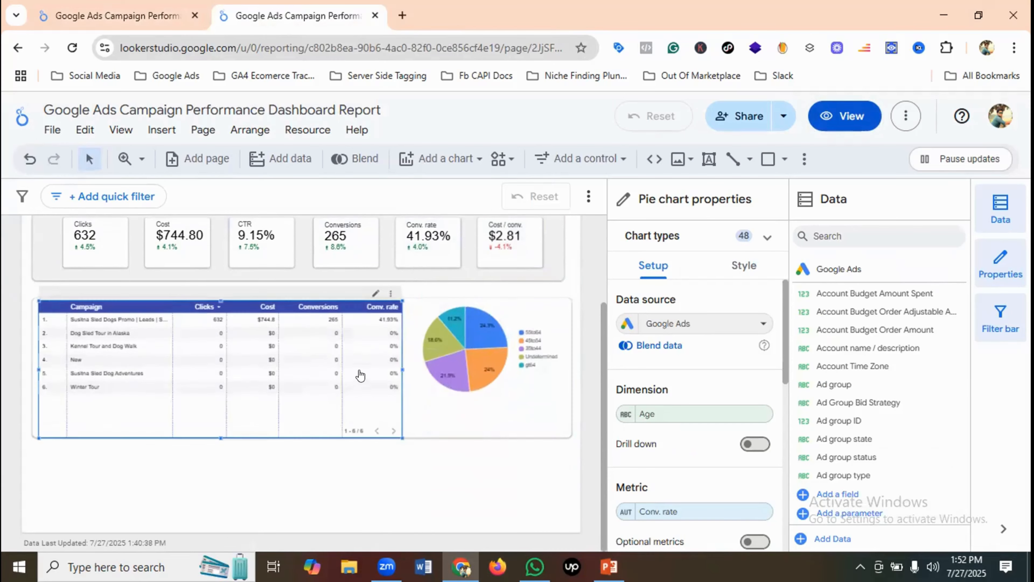
pyautogui.click(387, 371)
pyautogui.hotkey('ctrl', 'z')
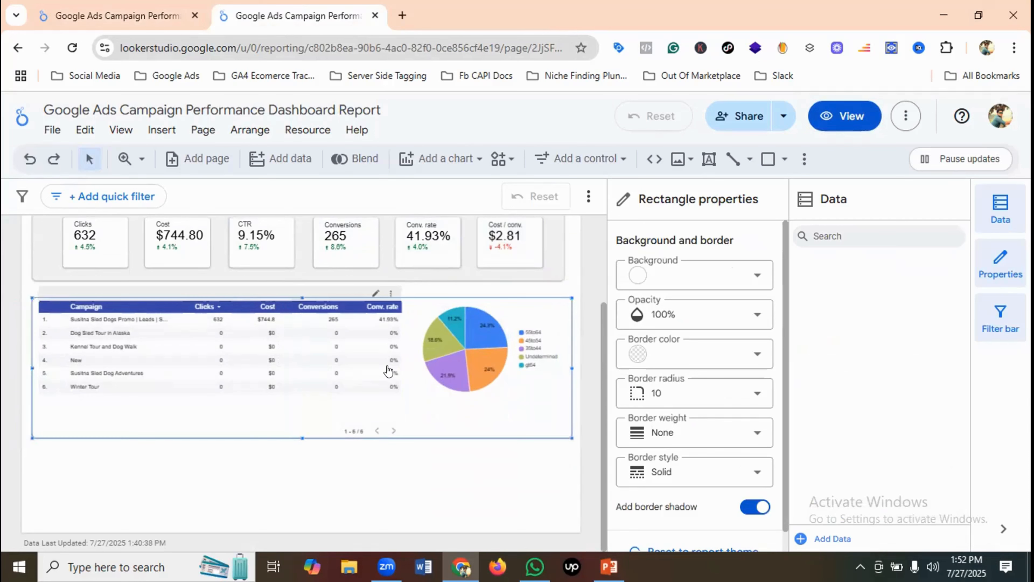
pyautogui.moveTo(469, 371); pyautogui.dragTo(469, 369)
pyautogui.moveTo(416, 350); pyautogui.dragTo(400, 349)
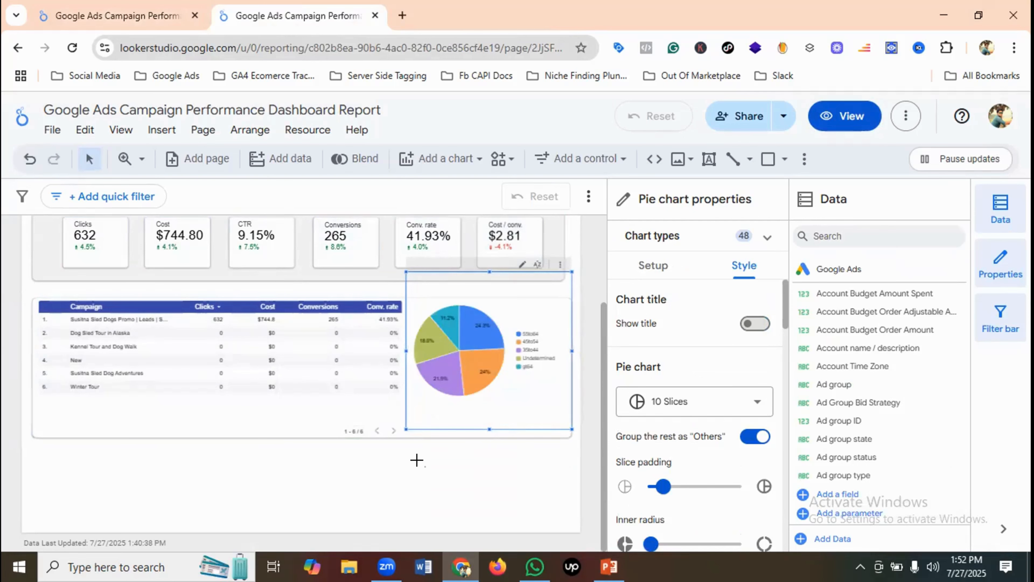
pyautogui.click(428, 467)
pyautogui.click(843, 118)
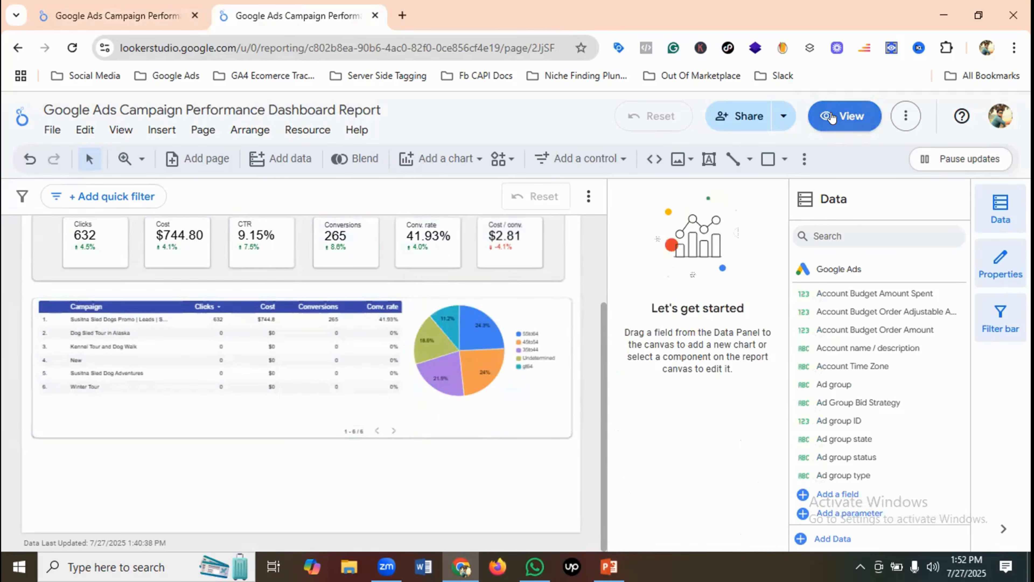
pyautogui.moveTo(829, 317)
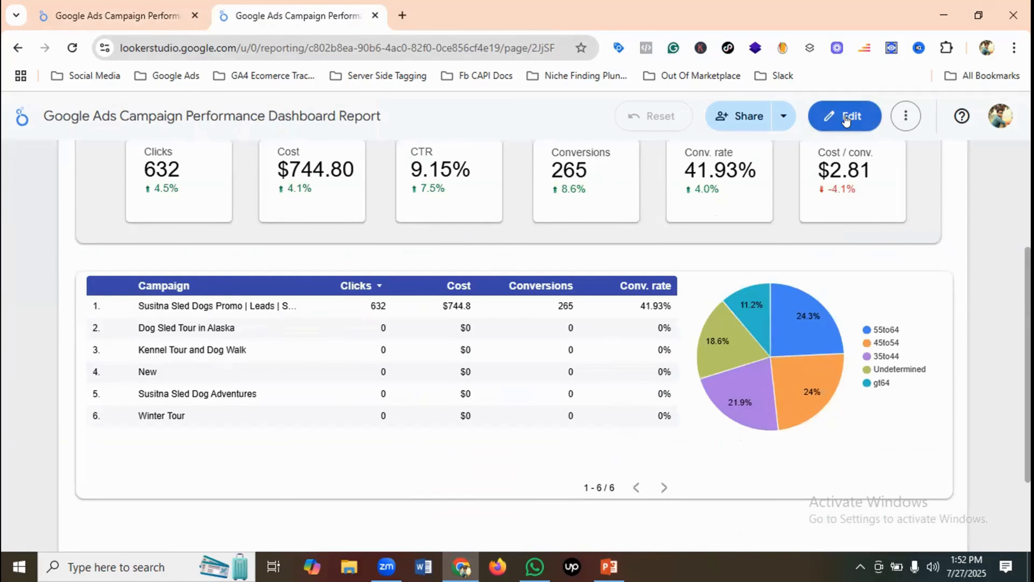
# Step: Examine the reference dashboard's city conversions table and the conversions time series chart beside it
pyautogui.click(130, 8)
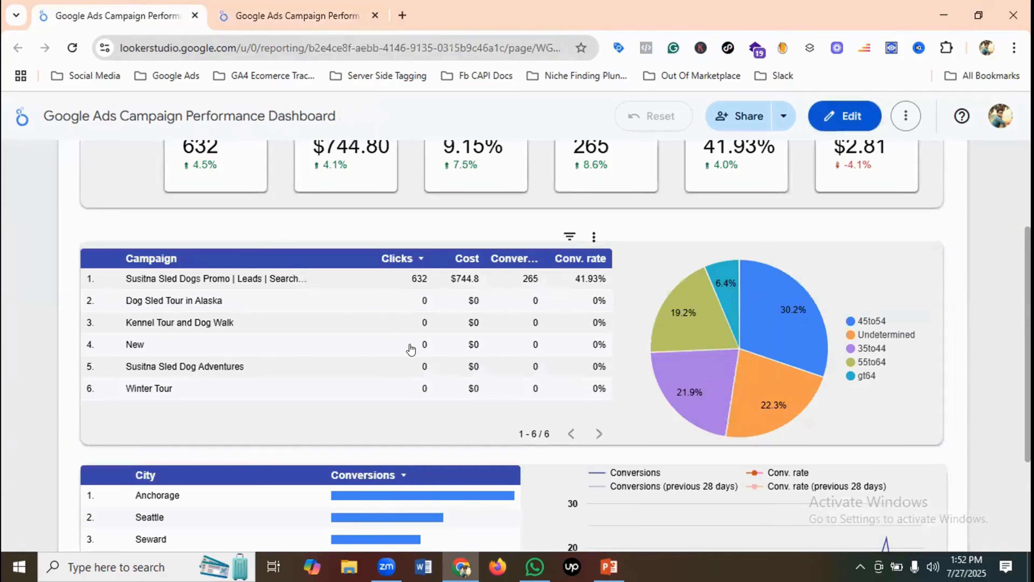
pyautogui.scroll(-2, 462, 441)
pyautogui.scroll(-6, 300, 432)
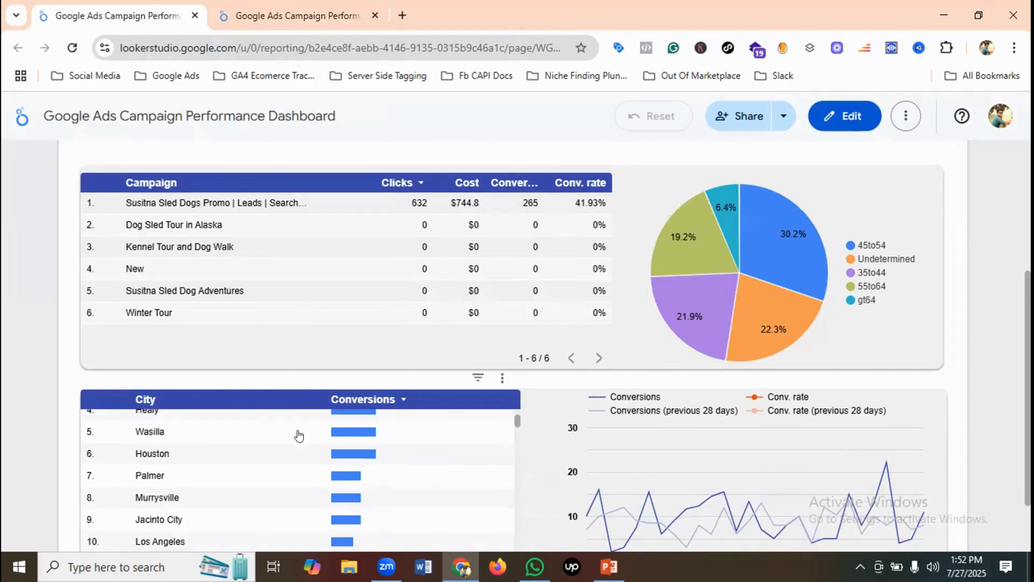
pyautogui.scroll(-2, 277, 431)
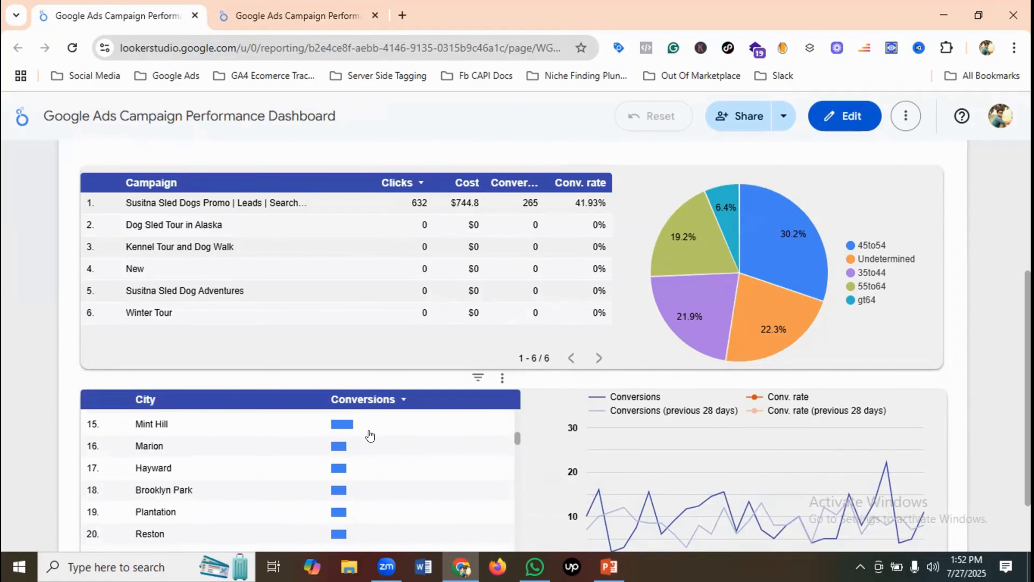
pyautogui.scroll(-2, 768, 427)
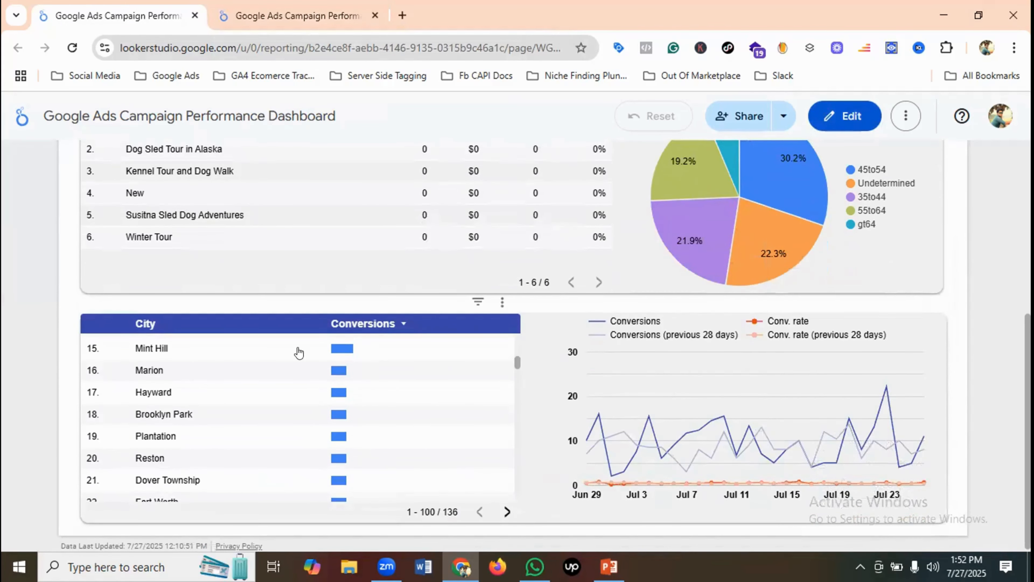
pyautogui.scroll(3, 381, 383)
# Step: Draw a small rectangle in the report's empty area below the campaign panel
pyautogui.click(274, 15)
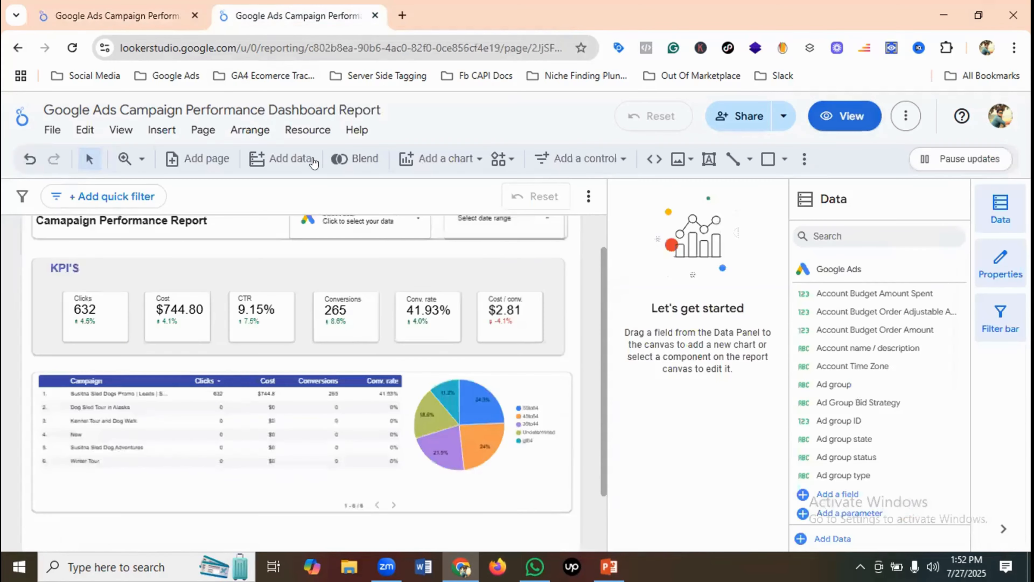
pyautogui.scroll(-2, 388, 343)
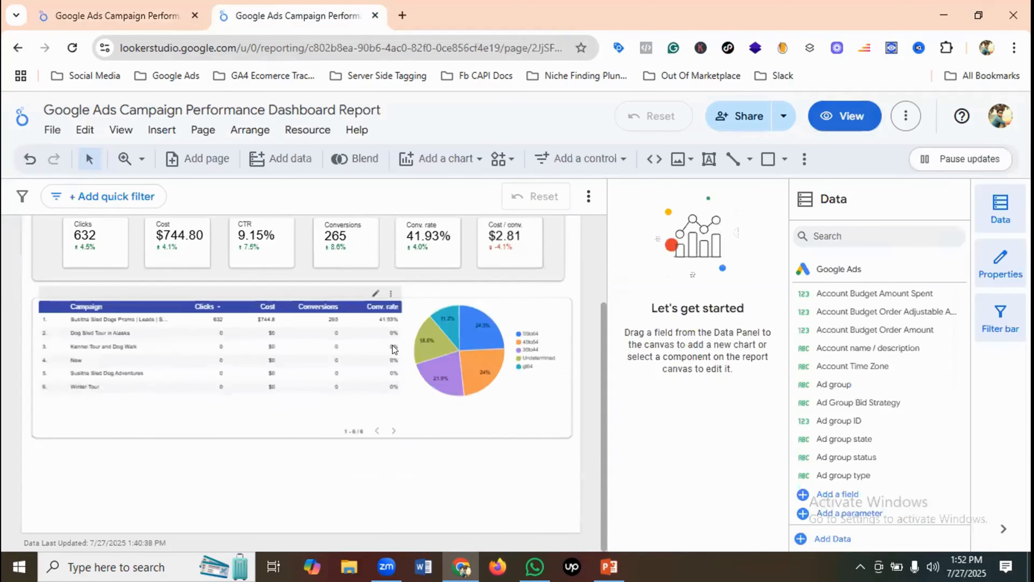
pyautogui.click(768, 159)
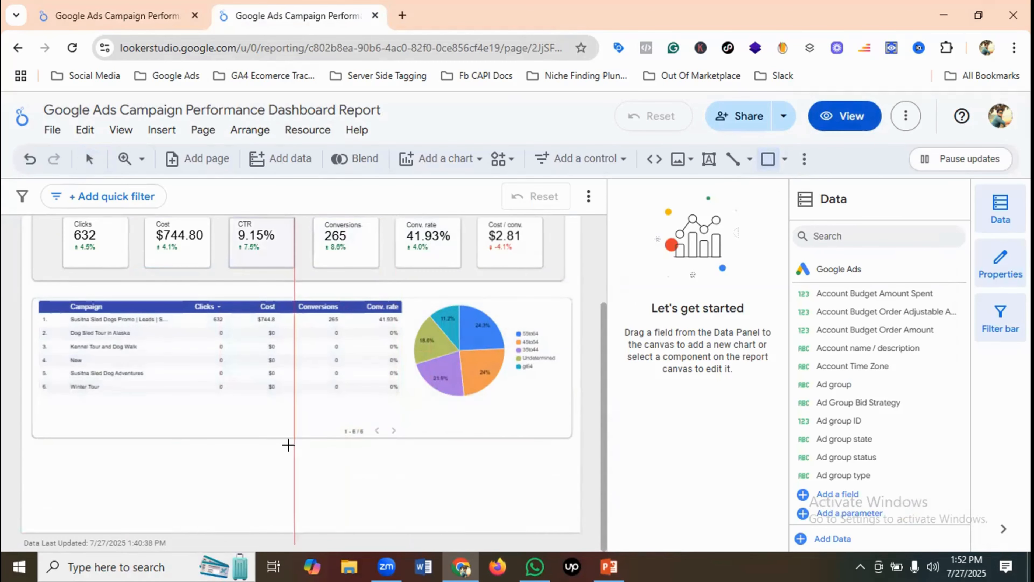
pyautogui.moveTo(328, 487); pyautogui.dragTo(422, 551)
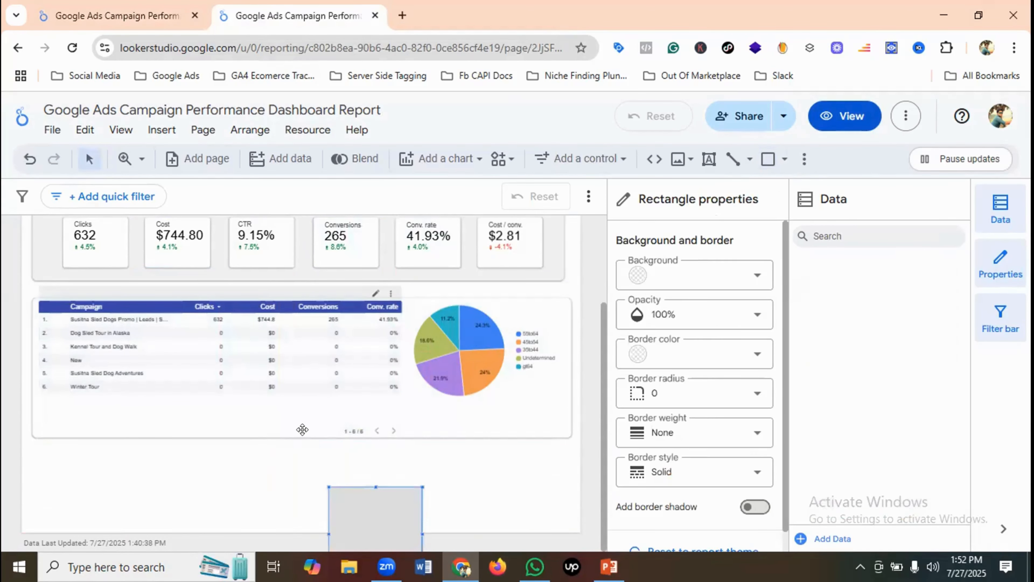
# Step: Move the campaign table and its background panel slightly up, and realign the table with the panel's left edge
pyautogui.click(312, 430)
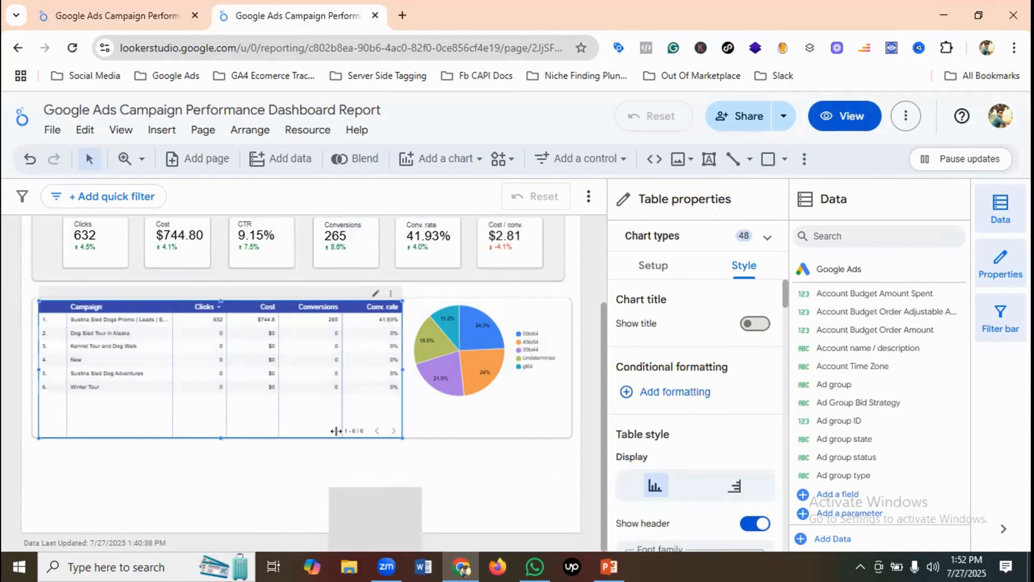
pyautogui.click(325, 450)
pyautogui.click(334, 408)
pyautogui.moveTo(336, 433); pyautogui.dragTo(338, 424)
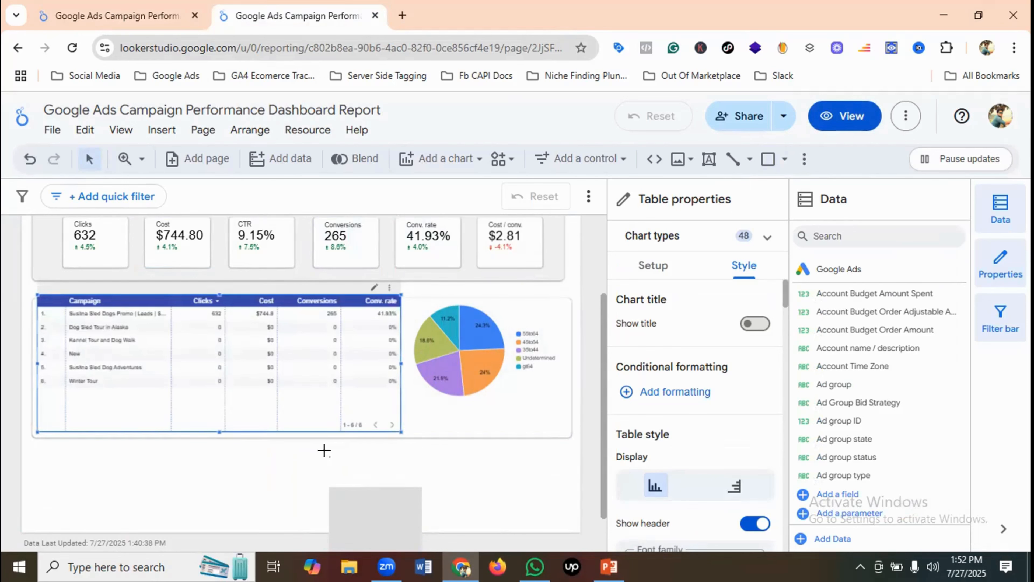
pyautogui.click(342, 438)
pyautogui.click(344, 439)
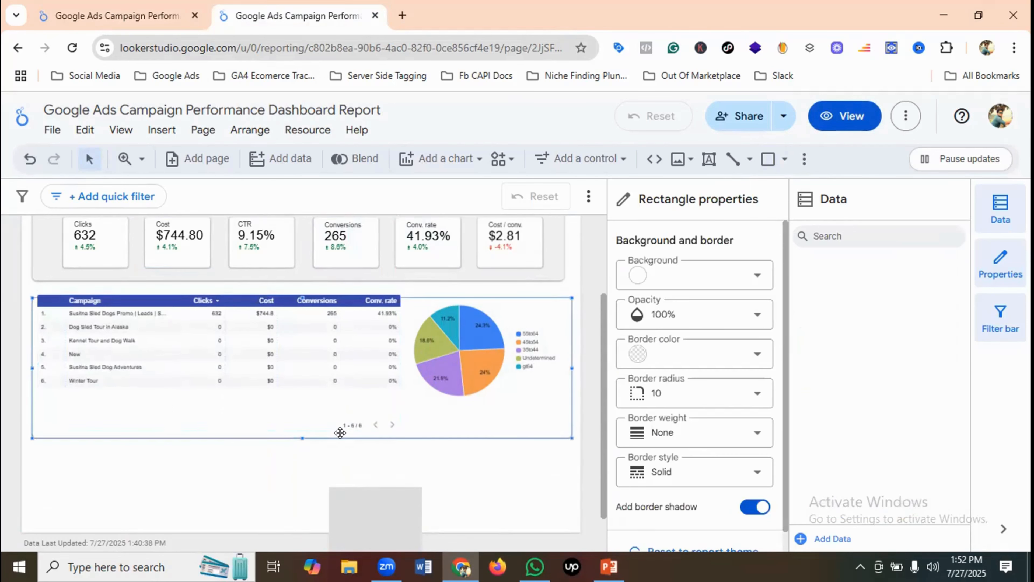
pyautogui.moveTo(342, 430); pyautogui.dragTo(341, 418)
pyautogui.click(358, 468)
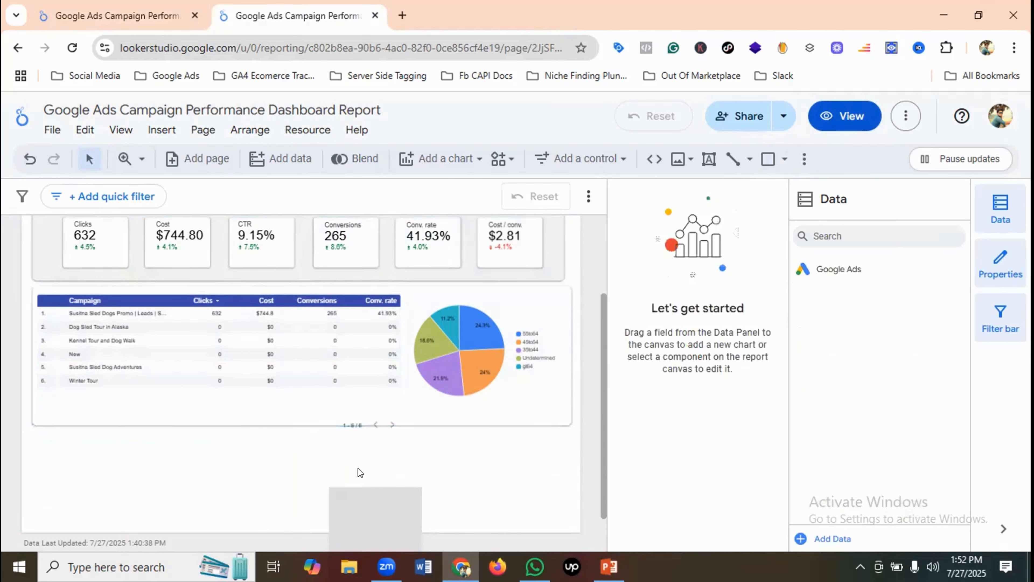
pyautogui.click(251, 365)
pyautogui.moveTo(251, 365); pyautogui.dragTo(246, 362)
# Step: Draw a full-width white rectangle below the campaign panel with a border radius of 10 and a border shadow
pyautogui.click(768, 159)
pyautogui.click(790, 184)
pyautogui.moveTo(32, 433); pyautogui.dragTo(572, 527)
pyautogui.click(694, 393)
pyautogui.scroll(-1, 652, 307)
pyautogui.click(638, 335)
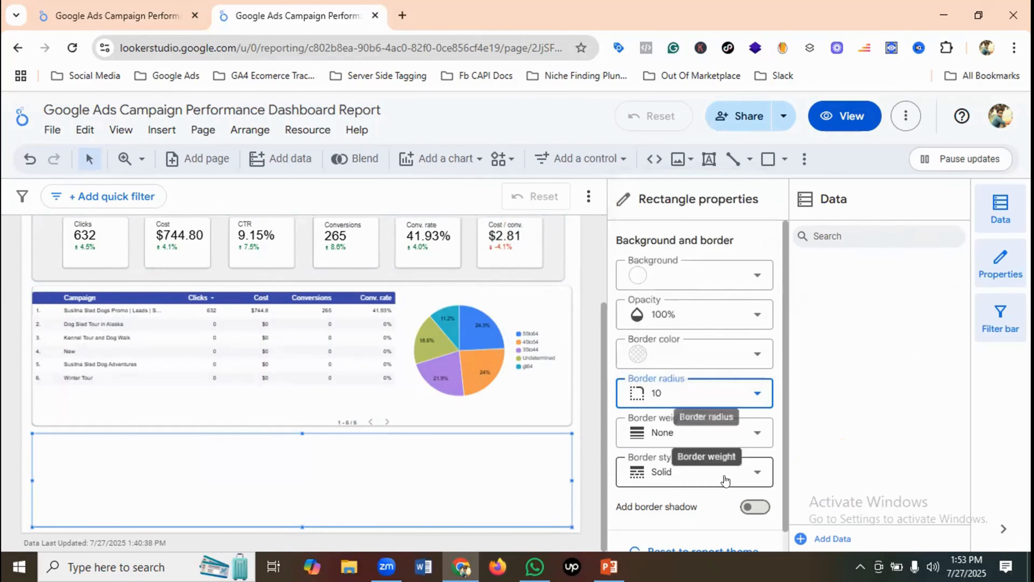
pyautogui.click(754, 506)
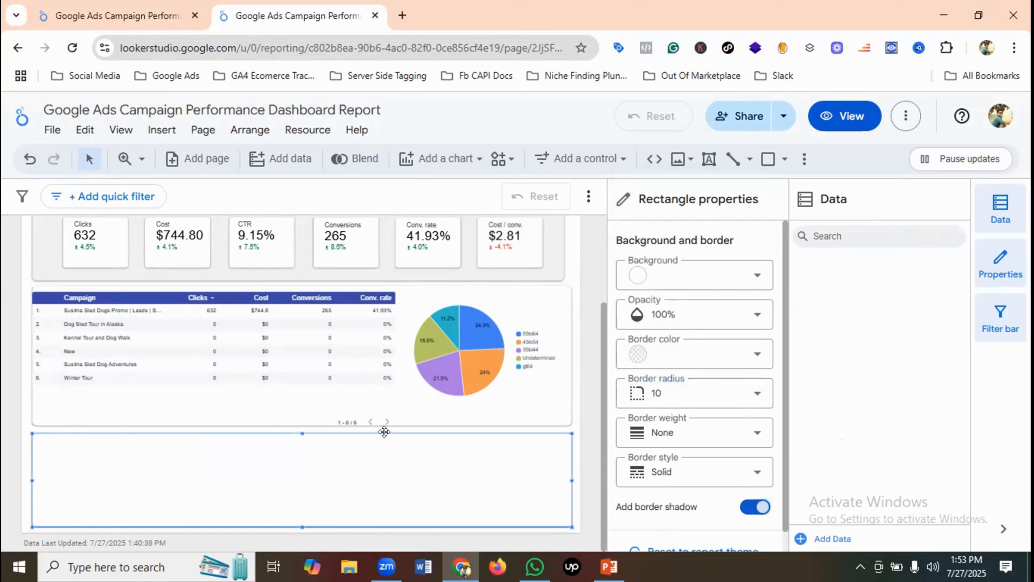
# Step: Add a table in the left half of the new panel and stretch it to the panel's left and lower edges
pyautogui.click(442, 161)
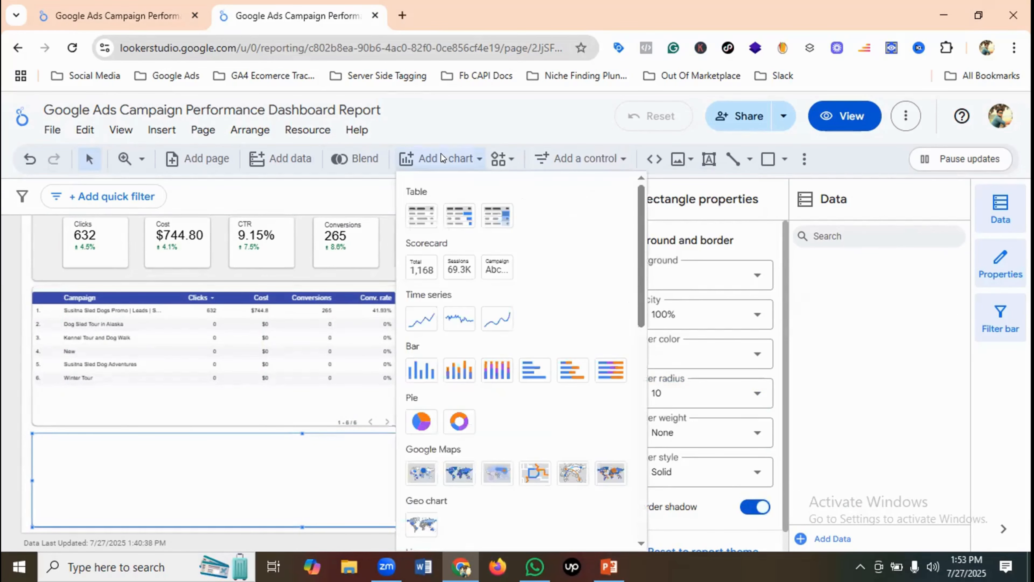
pyautogui.click(419, 214)
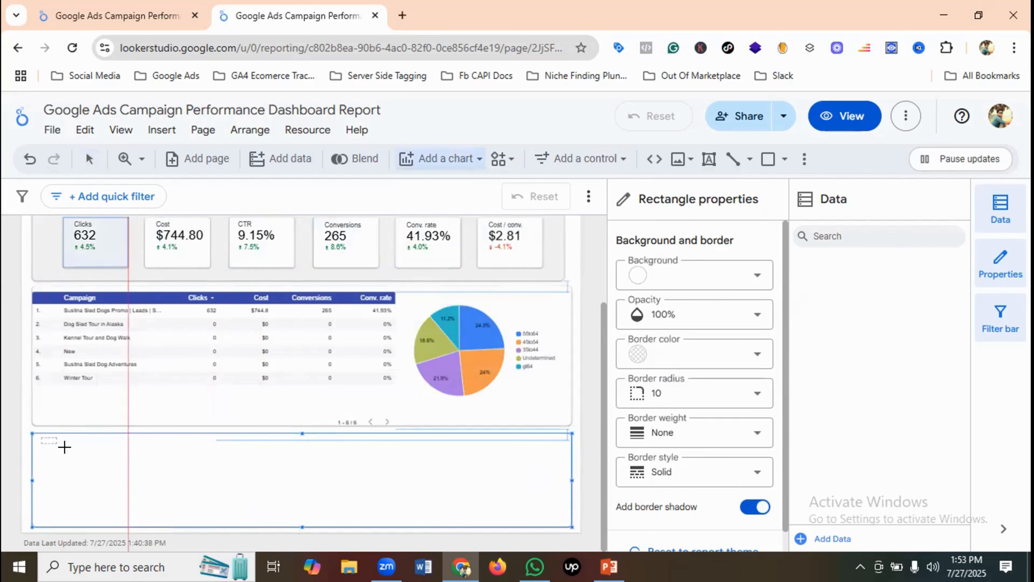
pyautogui.moveTo(64, 447); pyautogui.dragTo(307, 509)
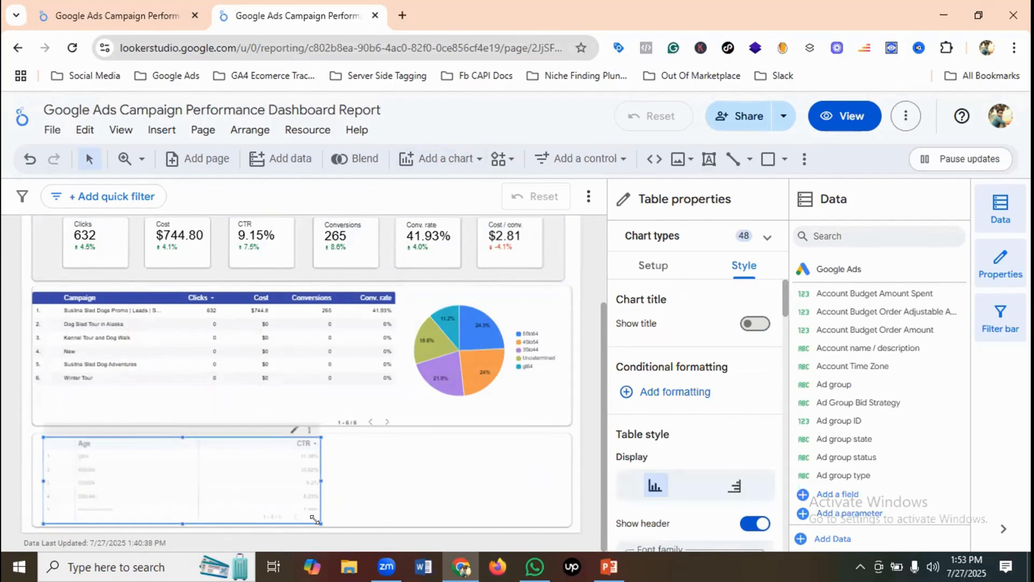
pyautogui.moveTo(321, 528); pyautogui.dragTo(317, 526)
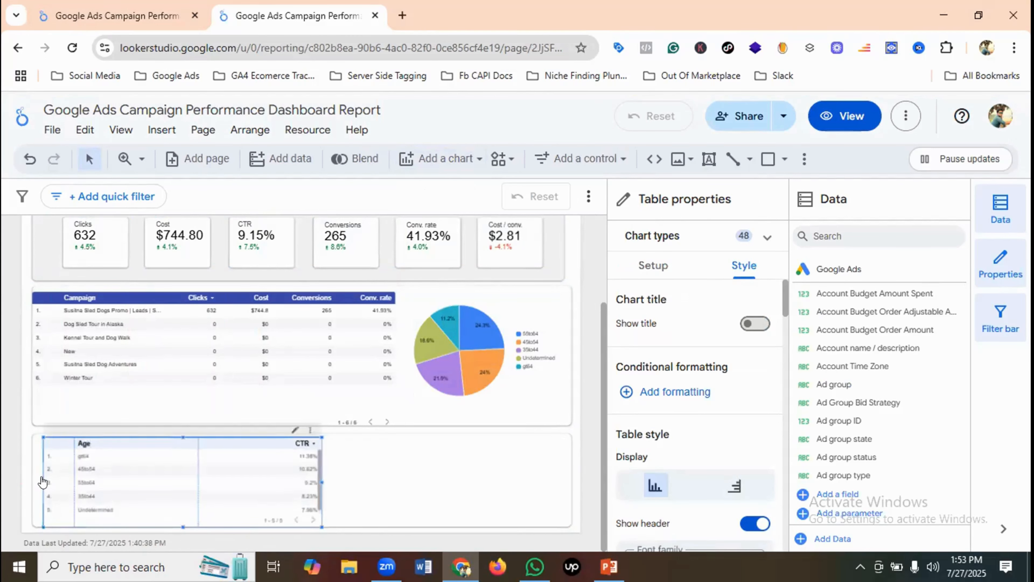
pyautogui.moveTo(42, 482); pyautogui.dragTo(31, 480)
pyautogui.click(360, 483)
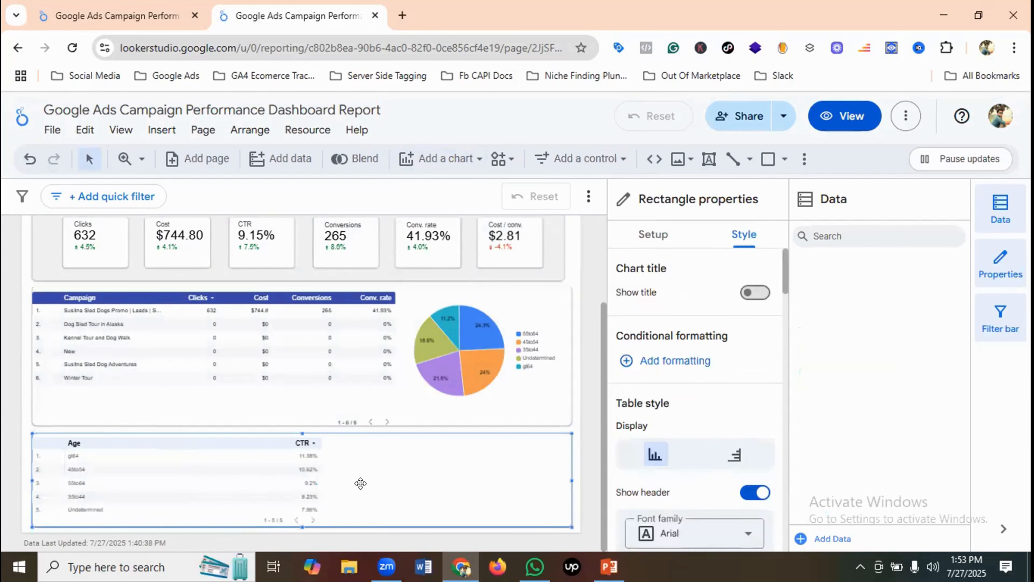
# Step: Set the new lower table's dimension to City and its metric to Conversions, following the reference dashboard
pyautogui.click(267, 473)
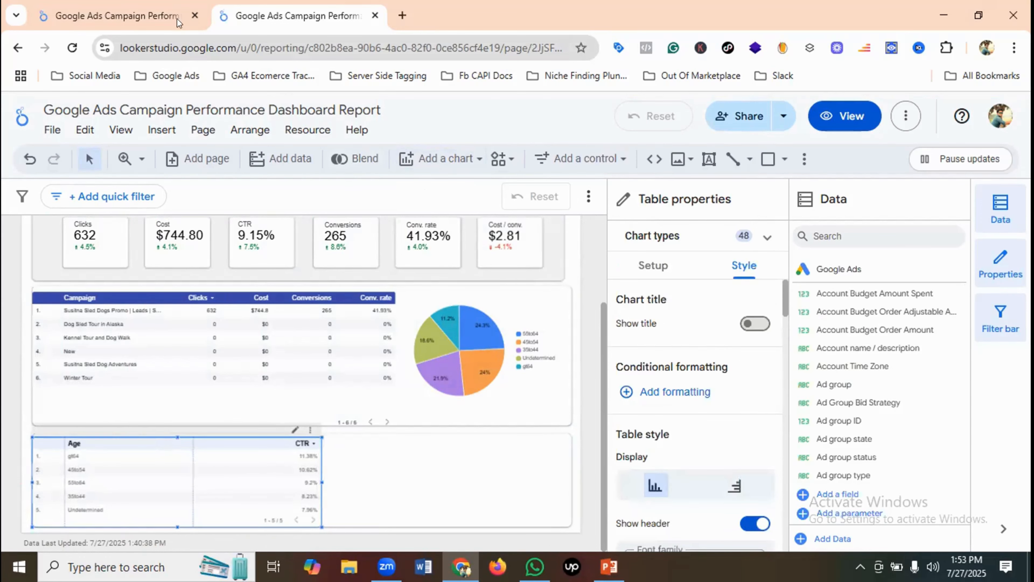
pyautogui.click(154, 10)
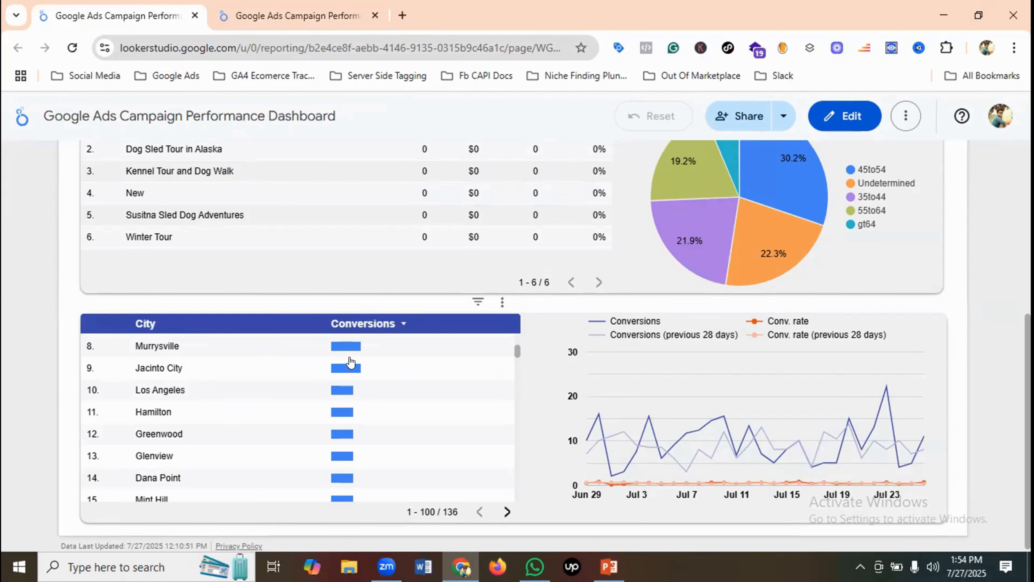
pyautogui.click(297, 15)
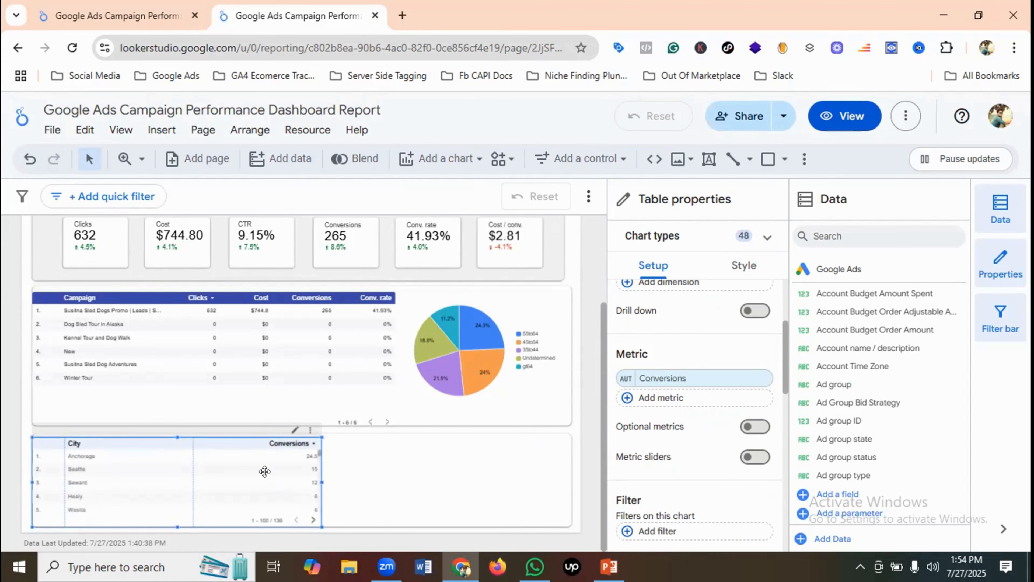
# Step: Preview the report and compare its city conversions table with the one in the reference dashboard
pyautogui.click(866, 120)
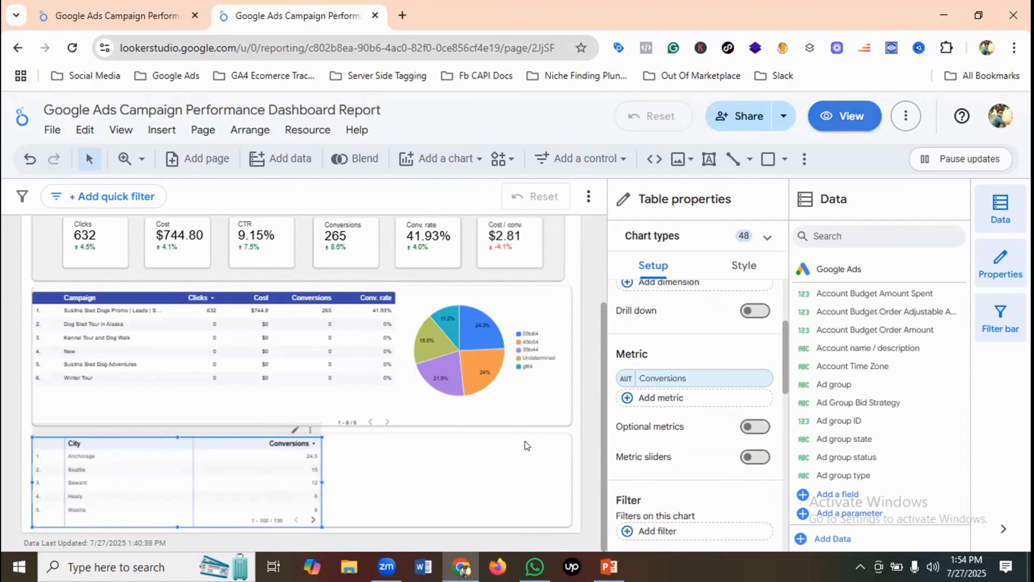
pyautogui.scroll(-3, 432, 501)
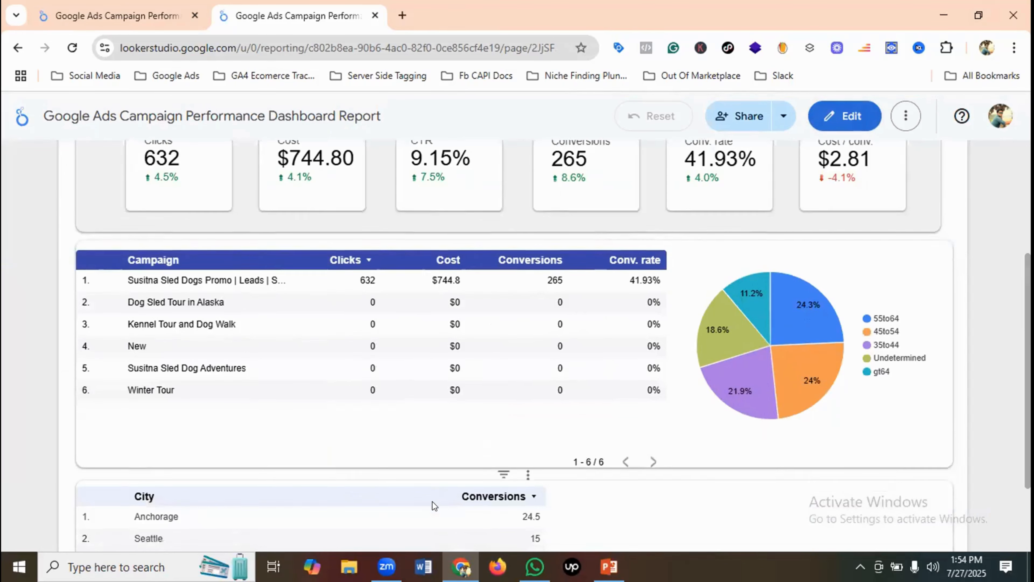
pyautogui.click(844, 116)
pyautogui.click(167, 12)
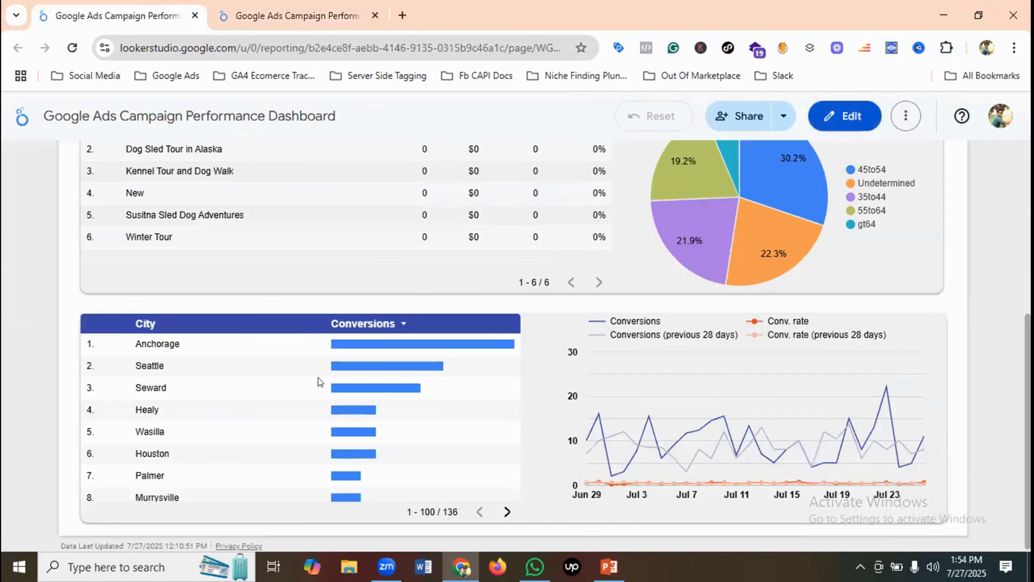
pyautogui.click(287, 6)
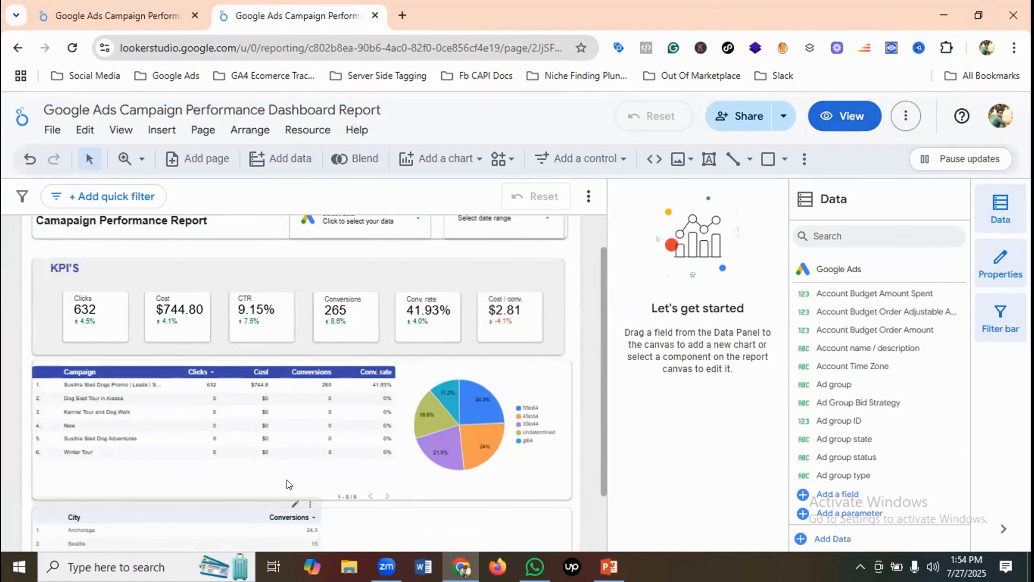
# Step: Display the Conversions metric in the city table as a bar instead of a number
pyautogui.scroll(-2, 538, 320)
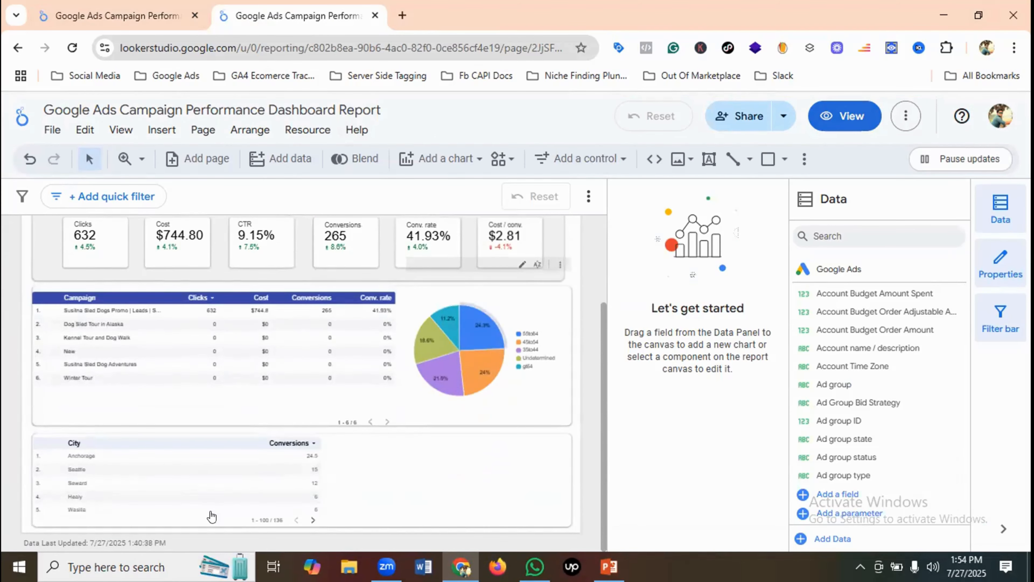
pyautogui.click(212, 483)
pyautogui.click(746, 266)
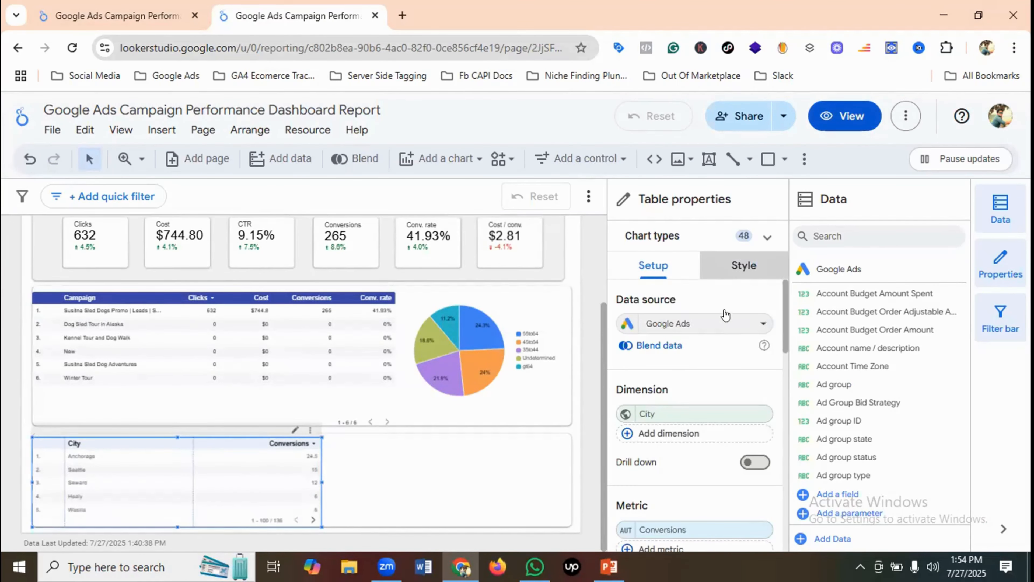
pyautogui.scroll(-5, 733, 371)
pyautogui.scroll(-8, 733, 371)
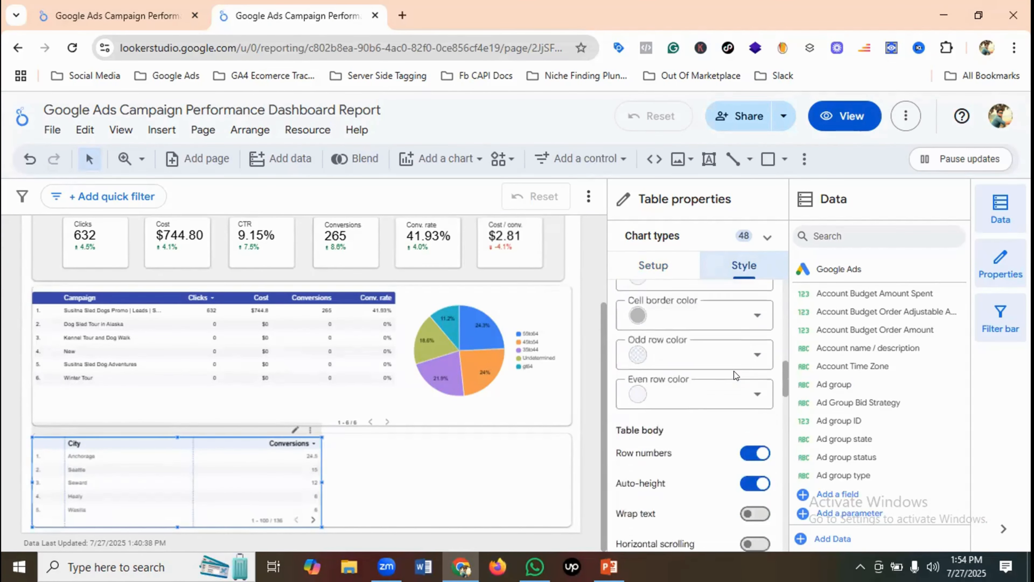
pyautogui.scroll(-8, 734, 371)
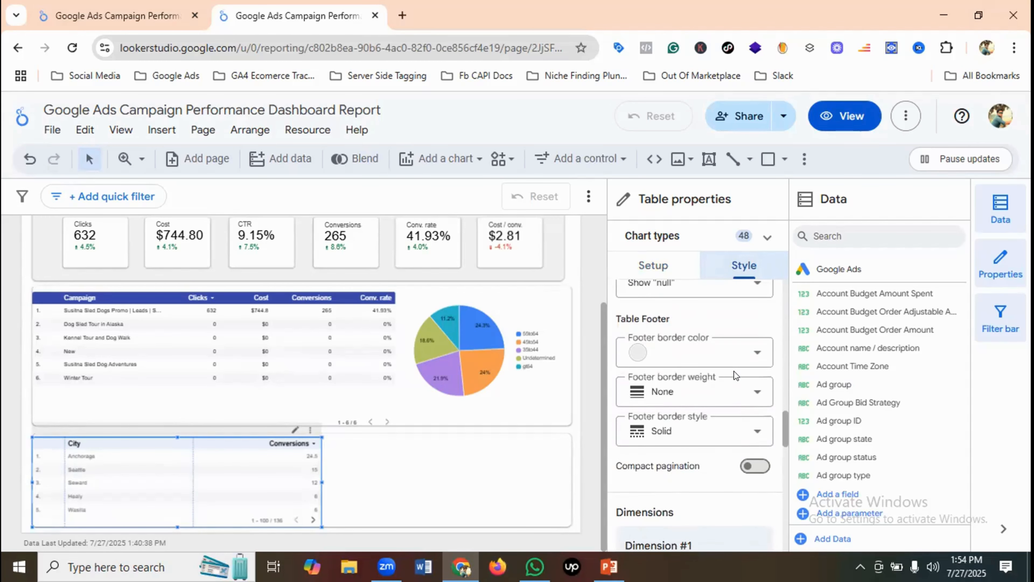
pyautogui.scroll(-2, 735, 375)
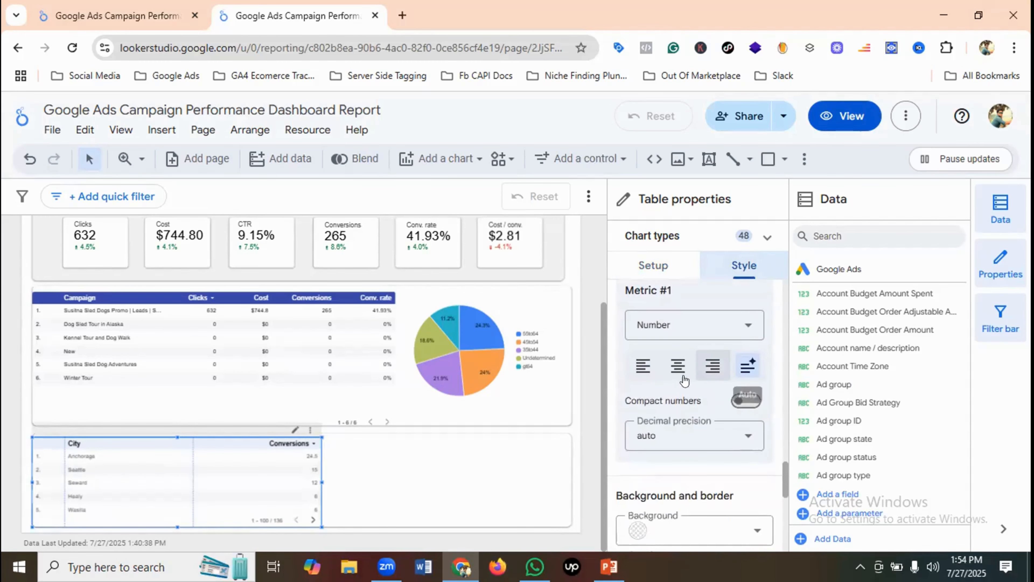
pyautogui.click(671, 326)
pyautogui.click(648, 436)
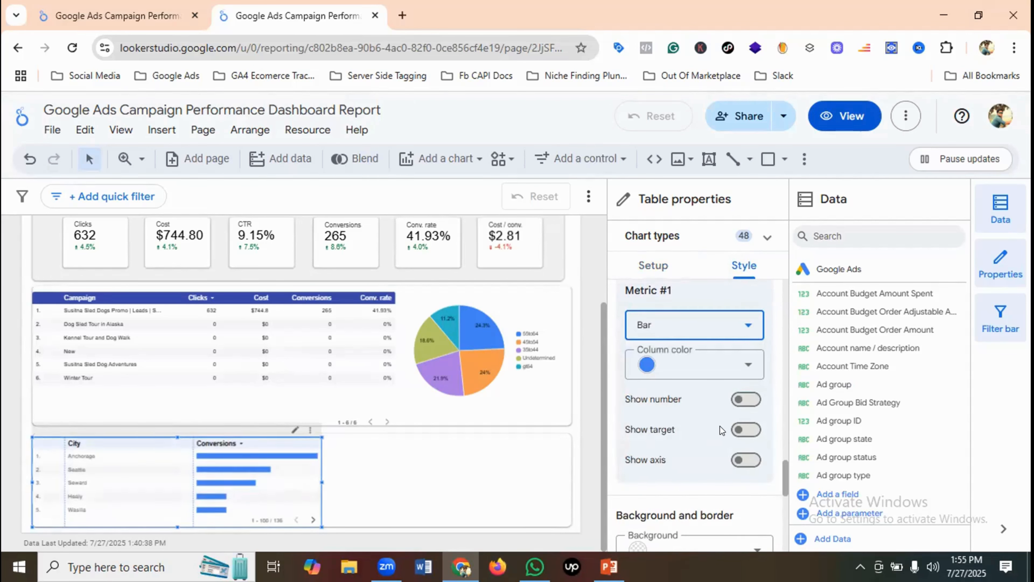
# Step: Set the font color of the city table's labels to black
pyautogui.scroll(2, 710, 424)
pyautogui.scroll(-8, 711, 424)
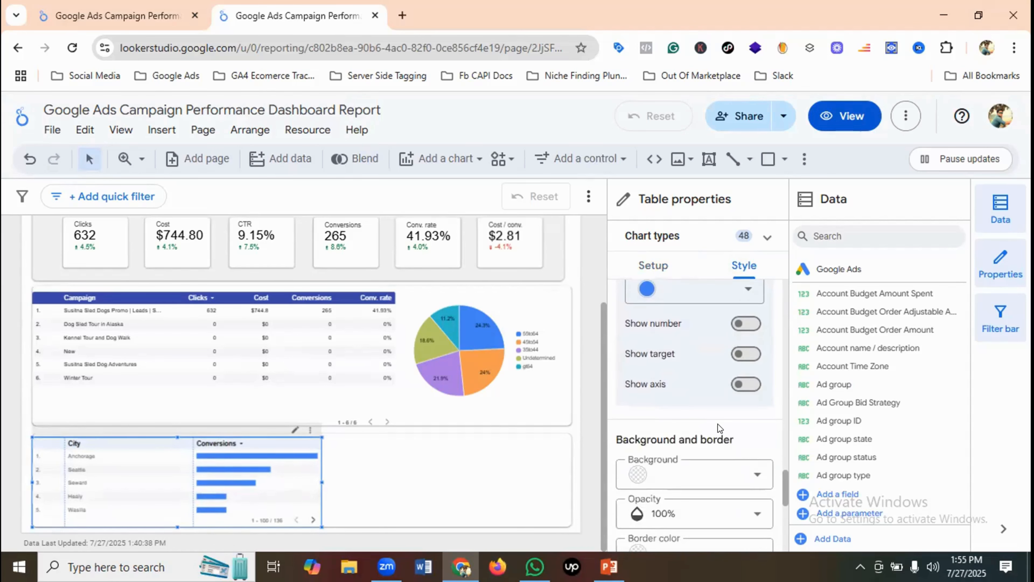
pyautogui.scroll(-3, 717, 423)
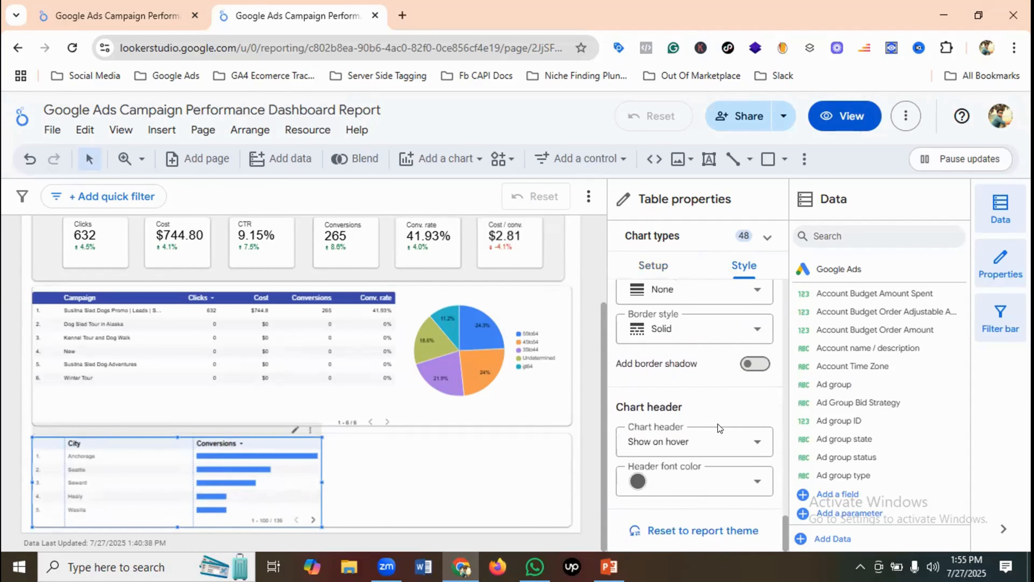
pyautogui.scroll(10, 718, 423)
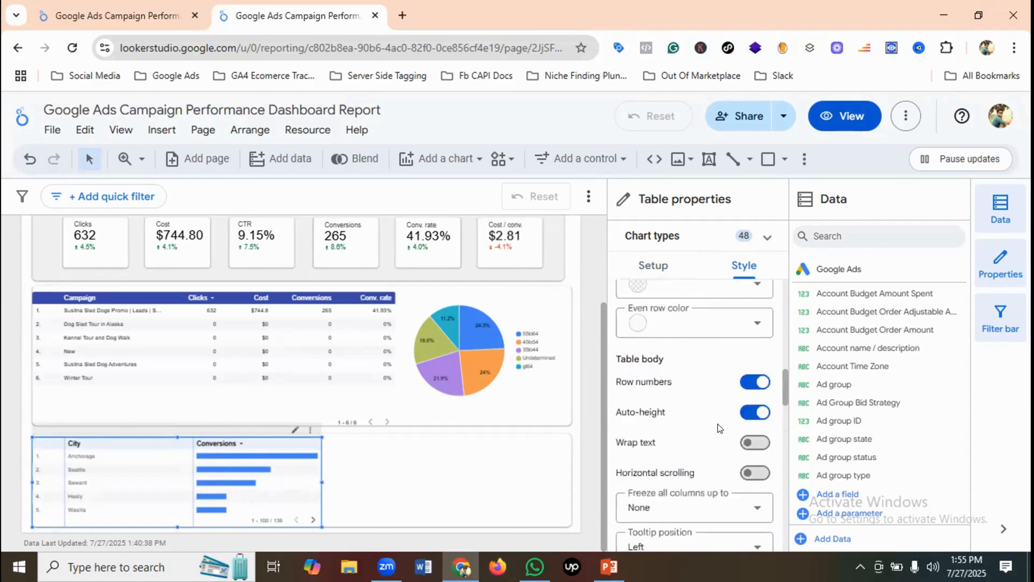
pyautogui.scroll(6, 717, 424)
pyautogui.click(637, 398)
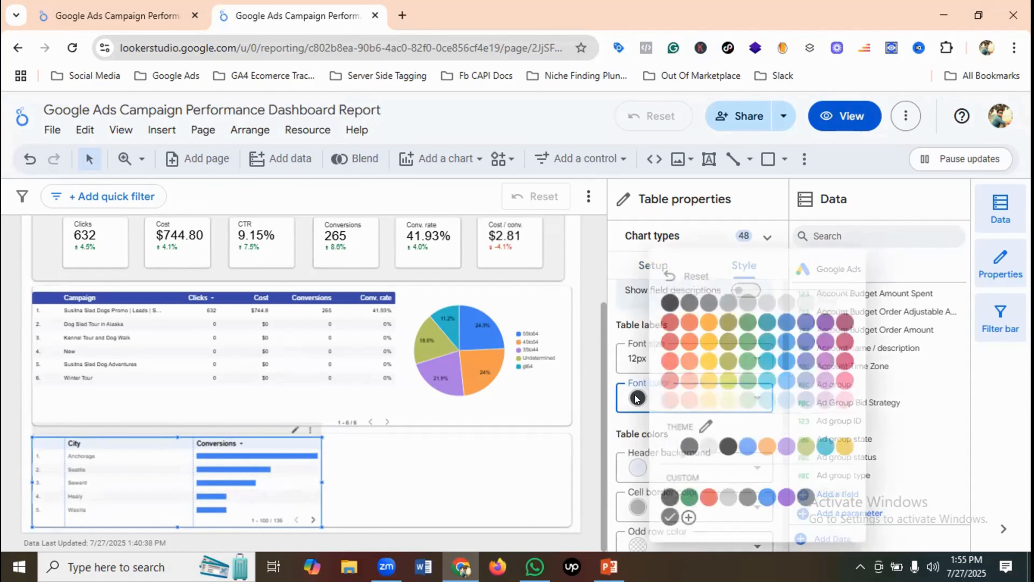
pyautogui.click(671, 298)
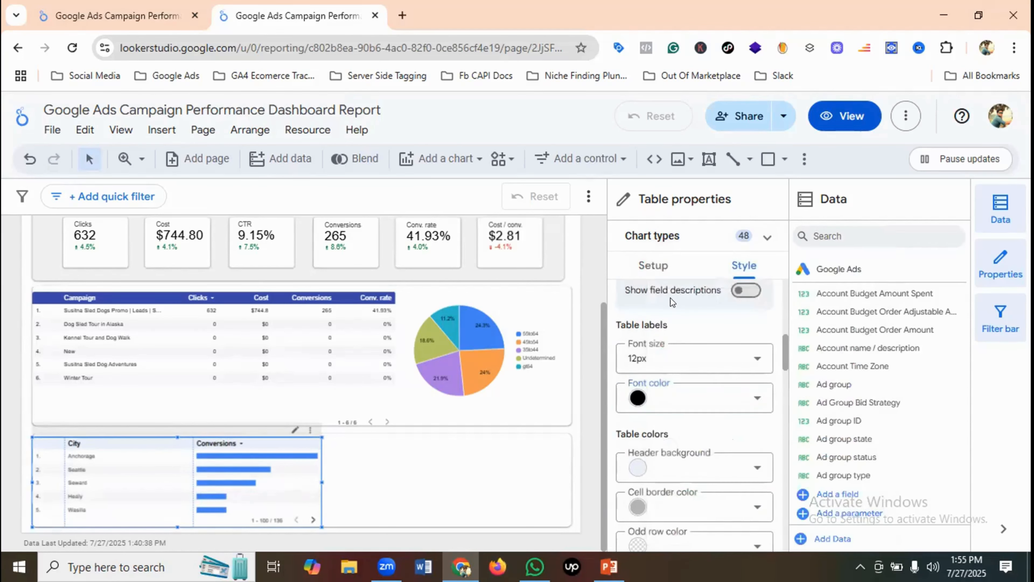